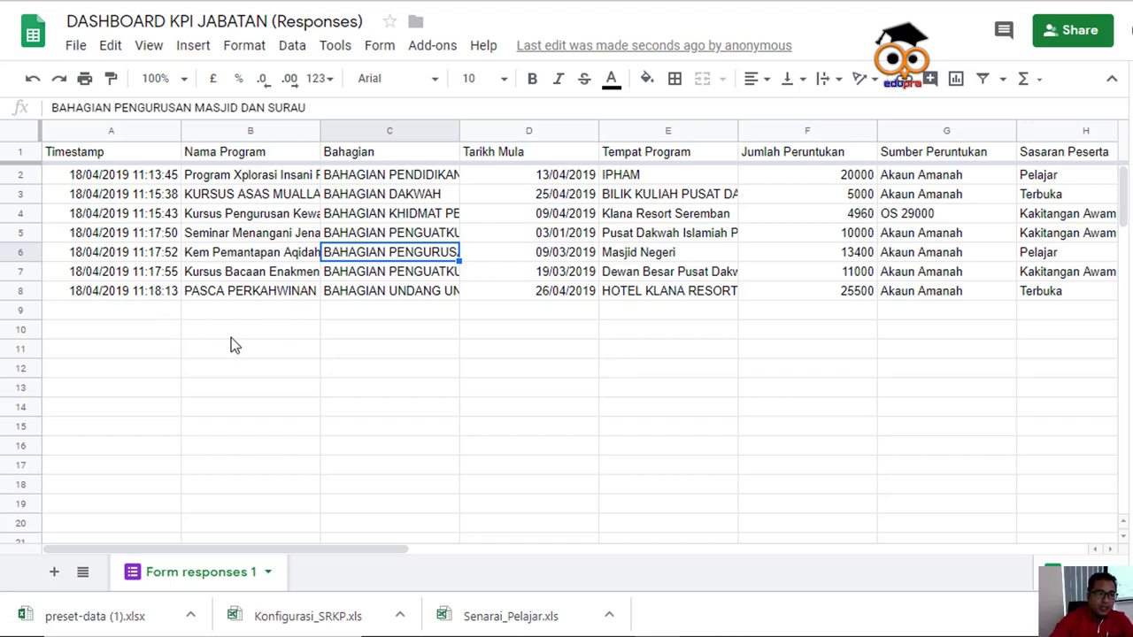
left_click(69, 51)
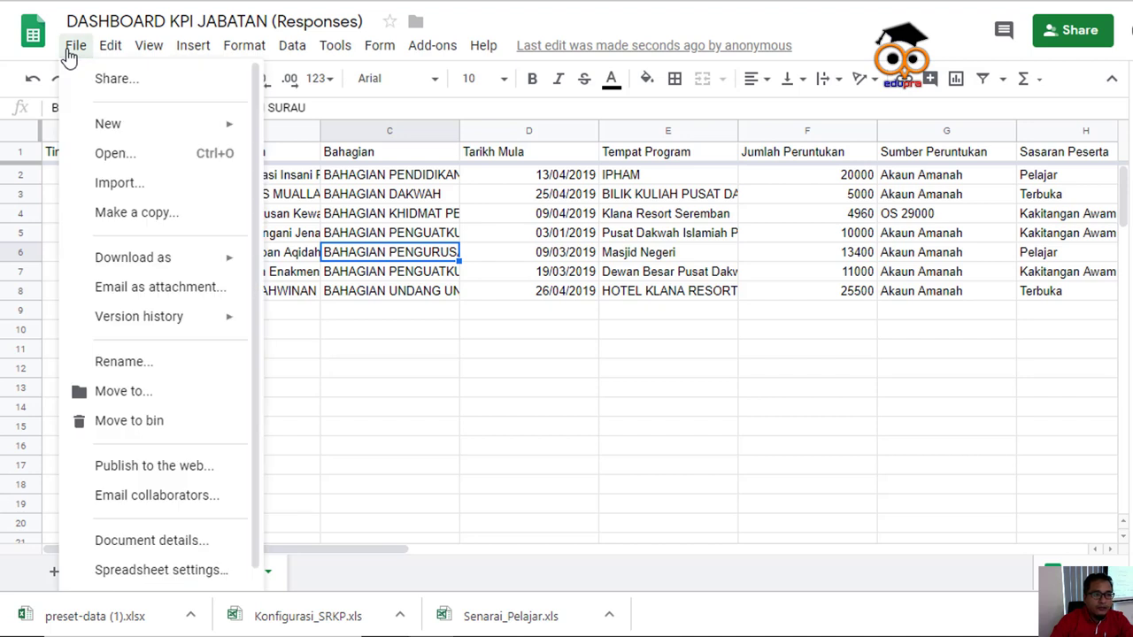
mouse_move(132, 256)
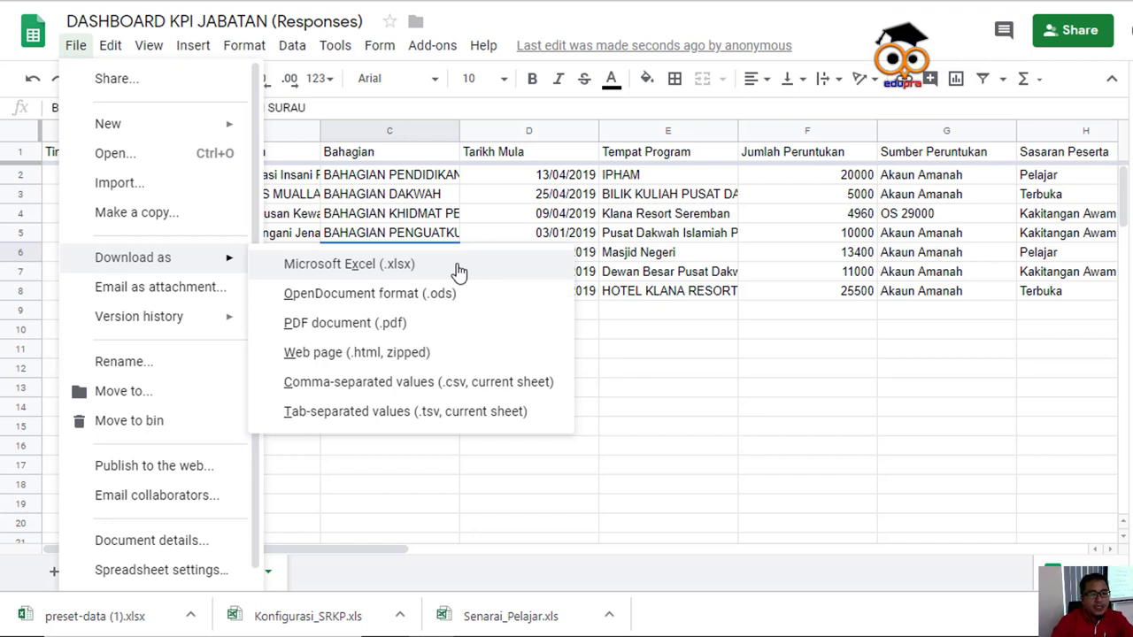
left_click(763, 421)
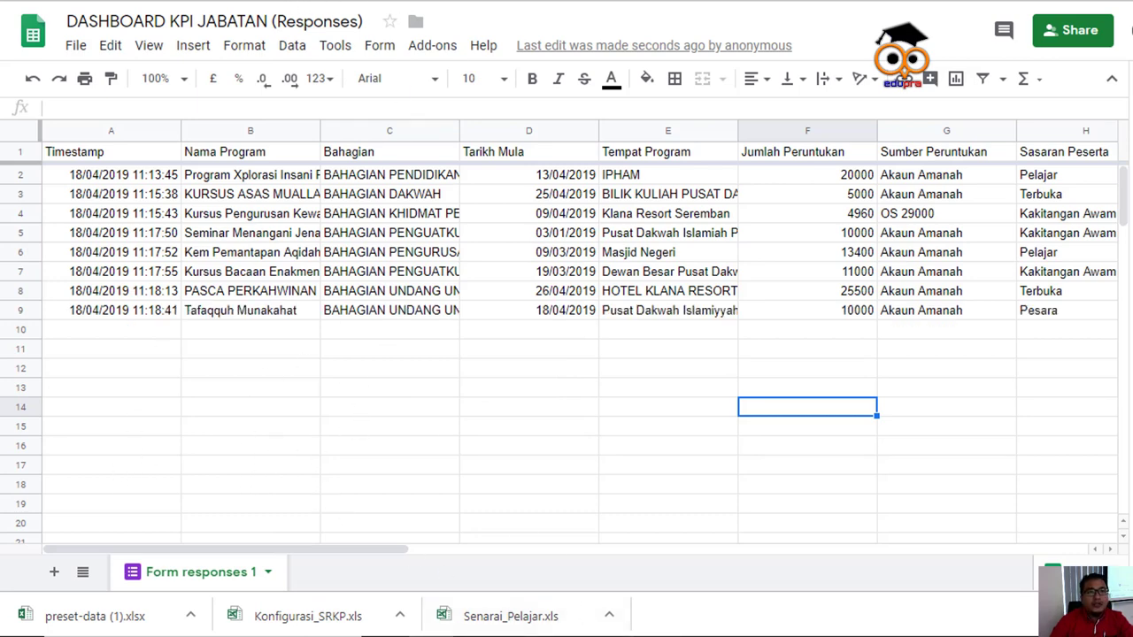
Review the PROSES KERJA slide in the DASHBOARD KPI JABATAN presentation and return to the form responses spreadsheet
key("ctrl+Tab")
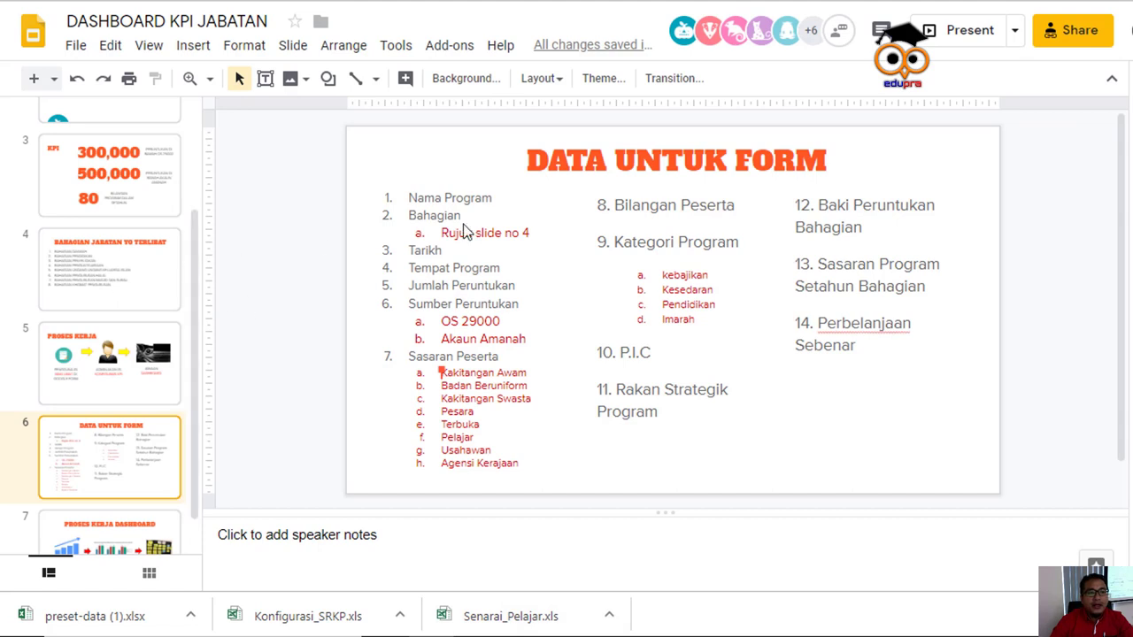
left_click(127, 379)
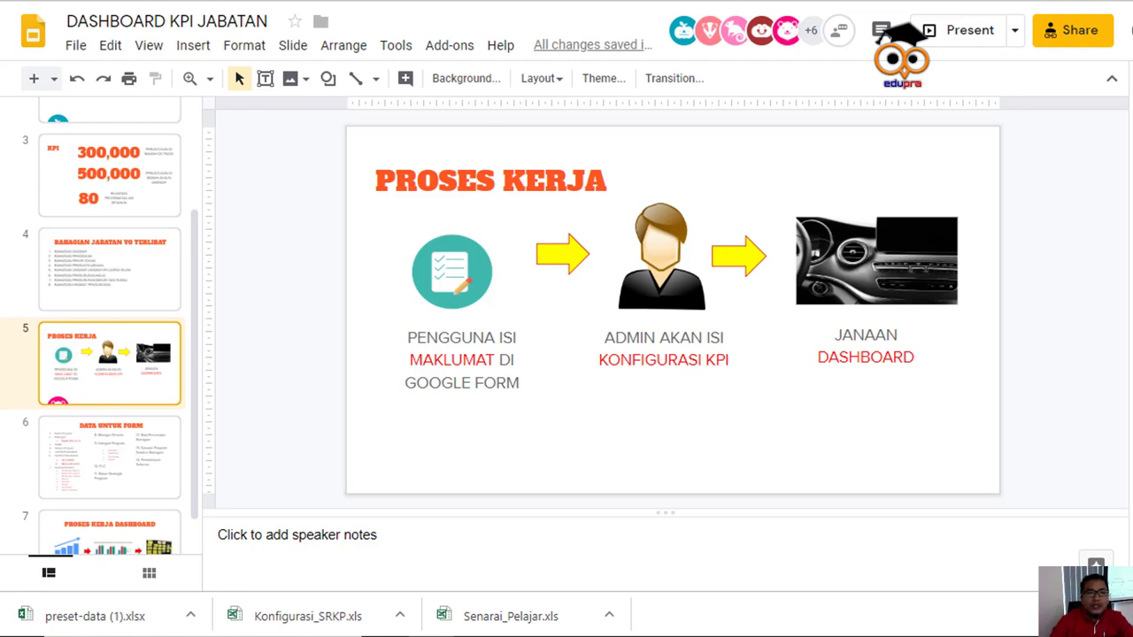
key("ctrl+Tab")
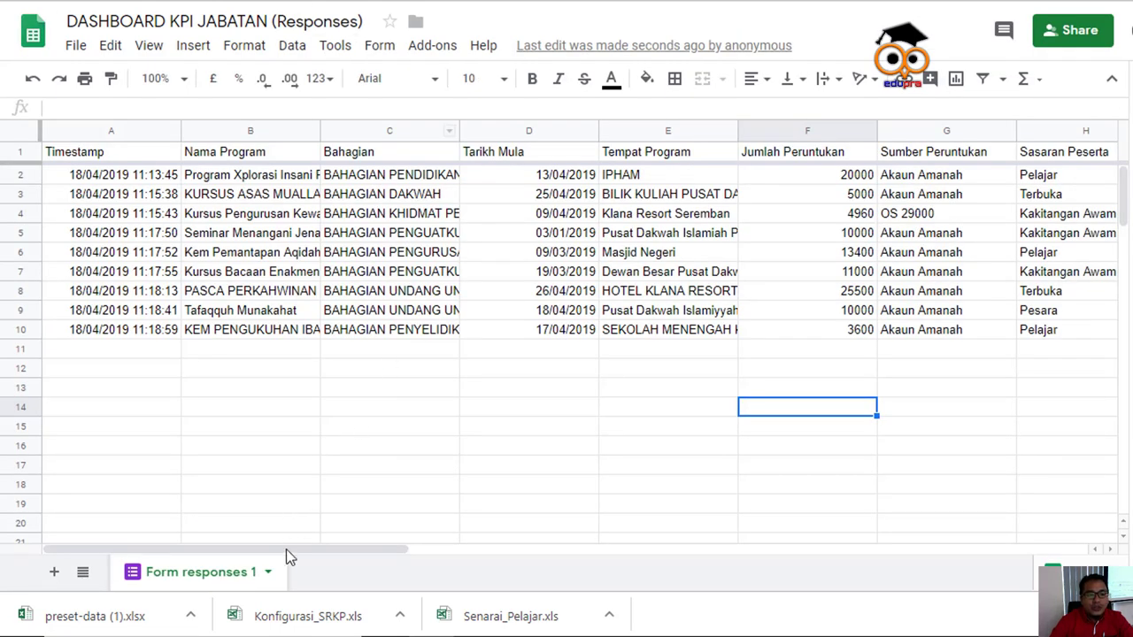
Add a new sheet to the responses spreadsheet and name it konfigurasi KPI
left_click(54, 576)
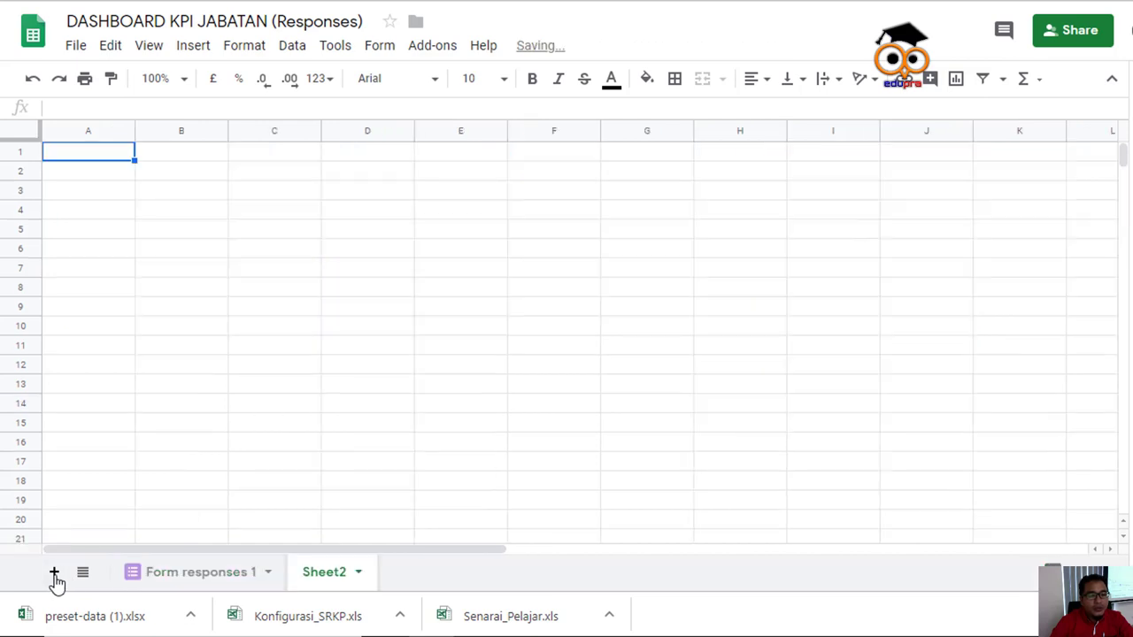
left_click(359, 573)
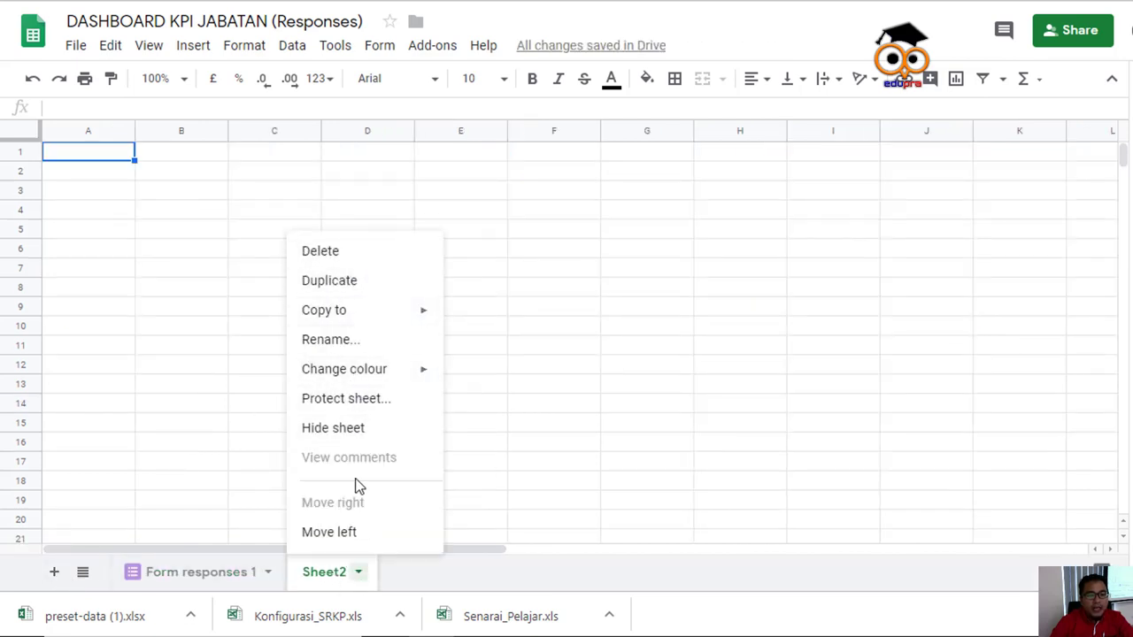
left_click(353, 355)
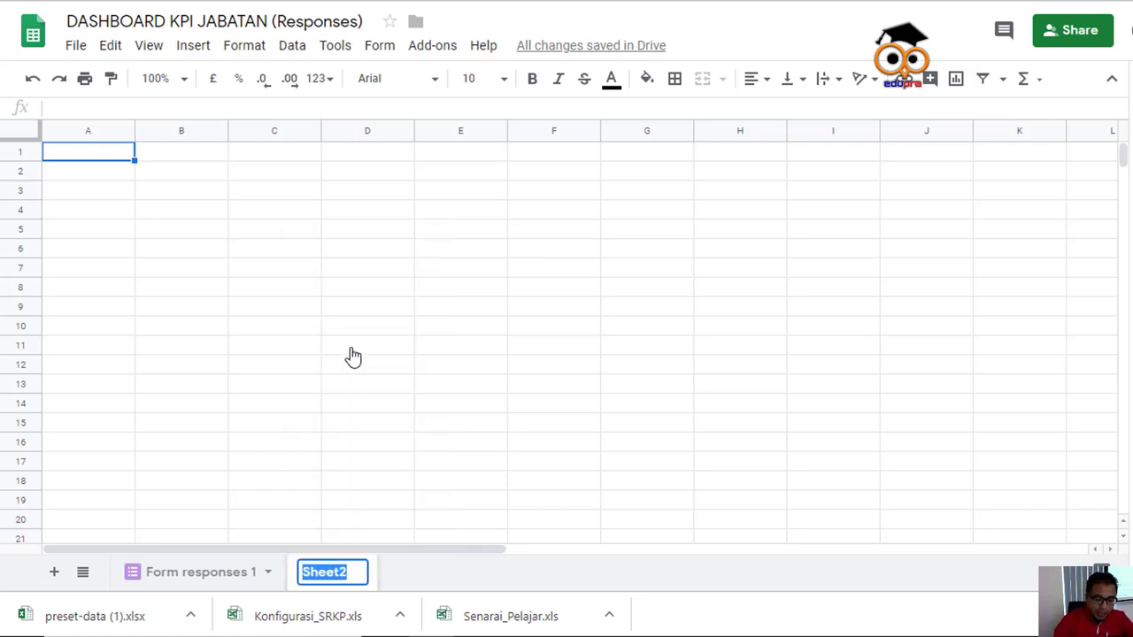
type("konf")
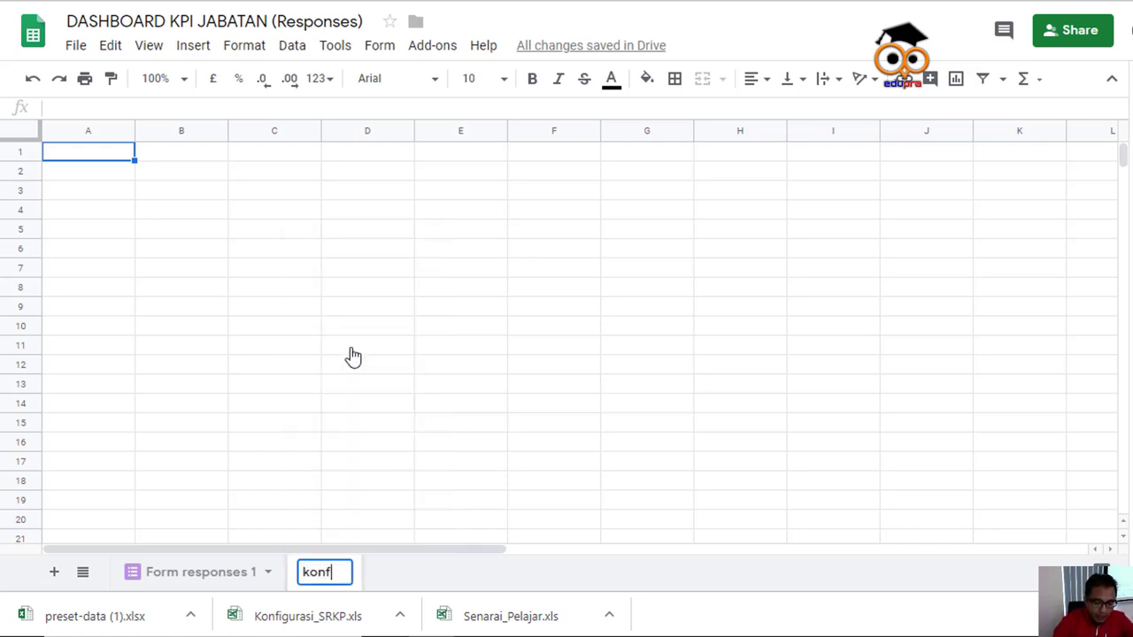
type("igurasi K")
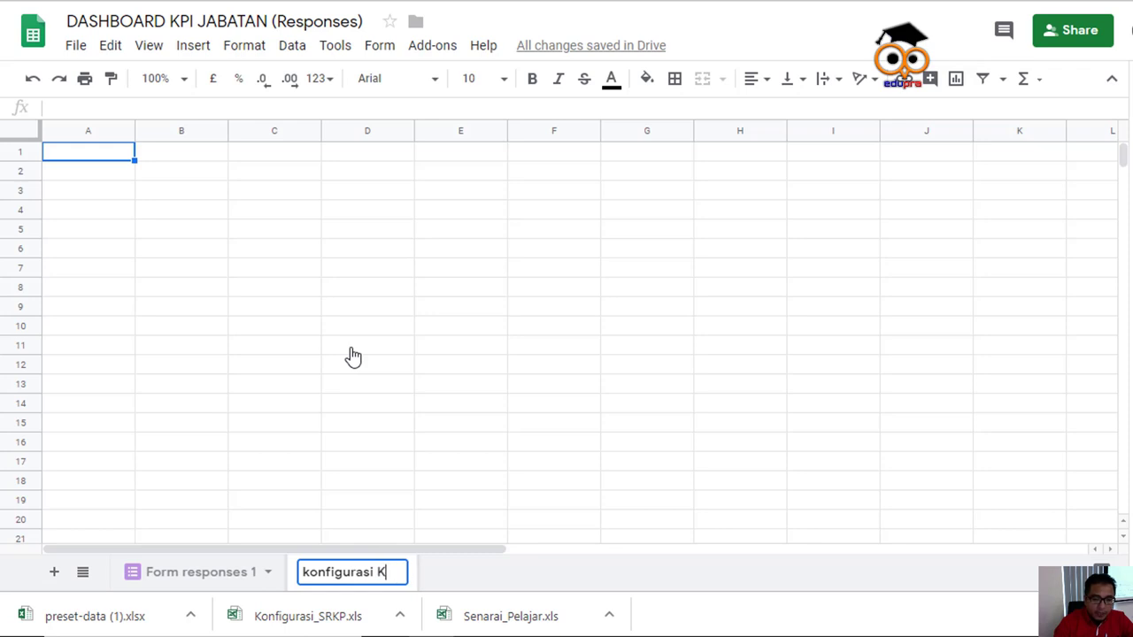
type("PI")
left_click(177, 273)
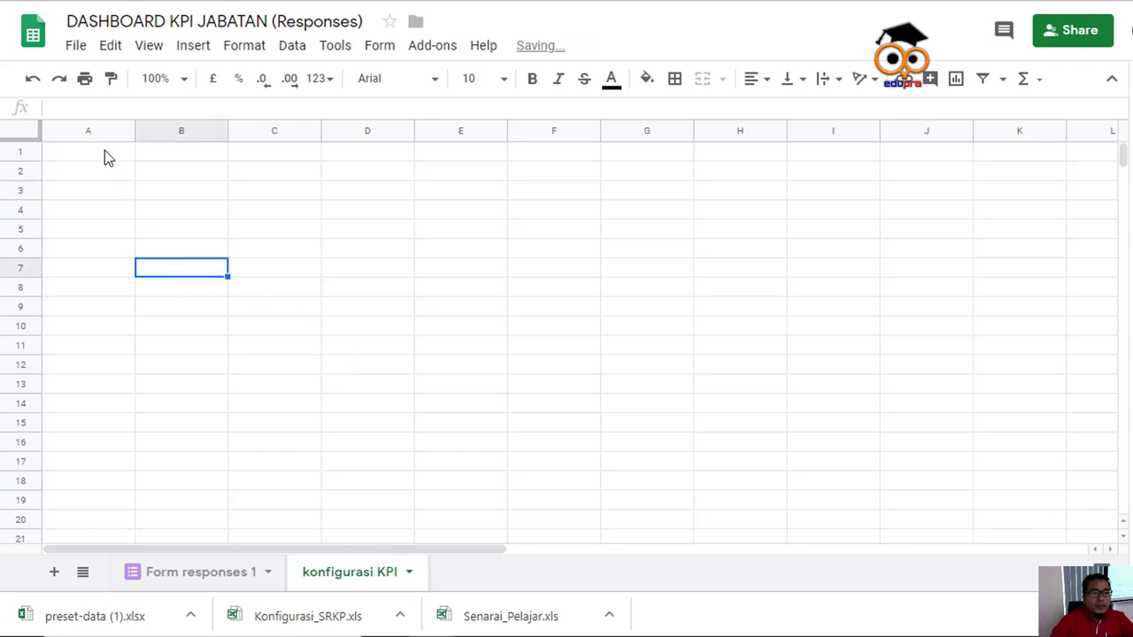
Enter the column headers BIL, PERKARA and NILAI in cells A1 to C1
left_click(105, 152)
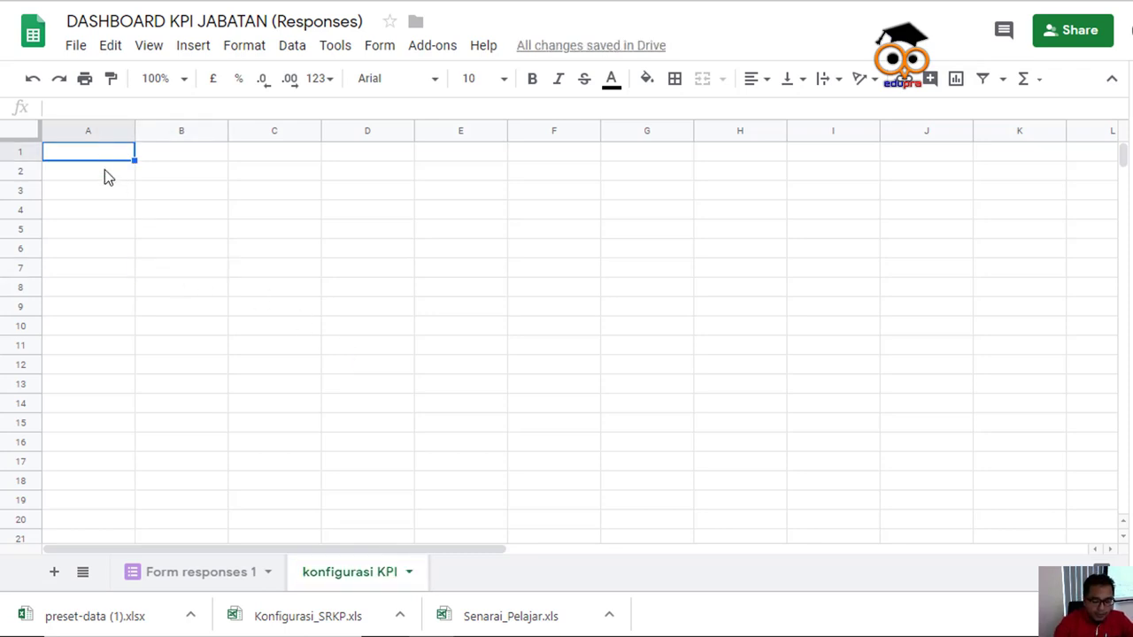
type("bil")
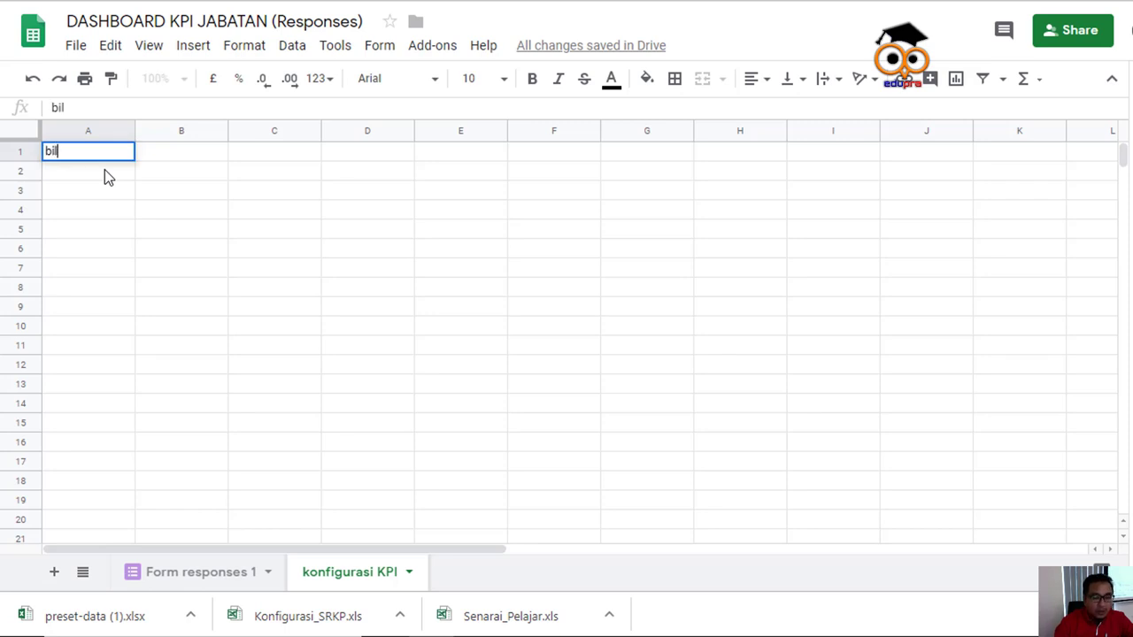
key("BackSpace")
key("BackSpace")
key("BackSpace")
type("BIL")
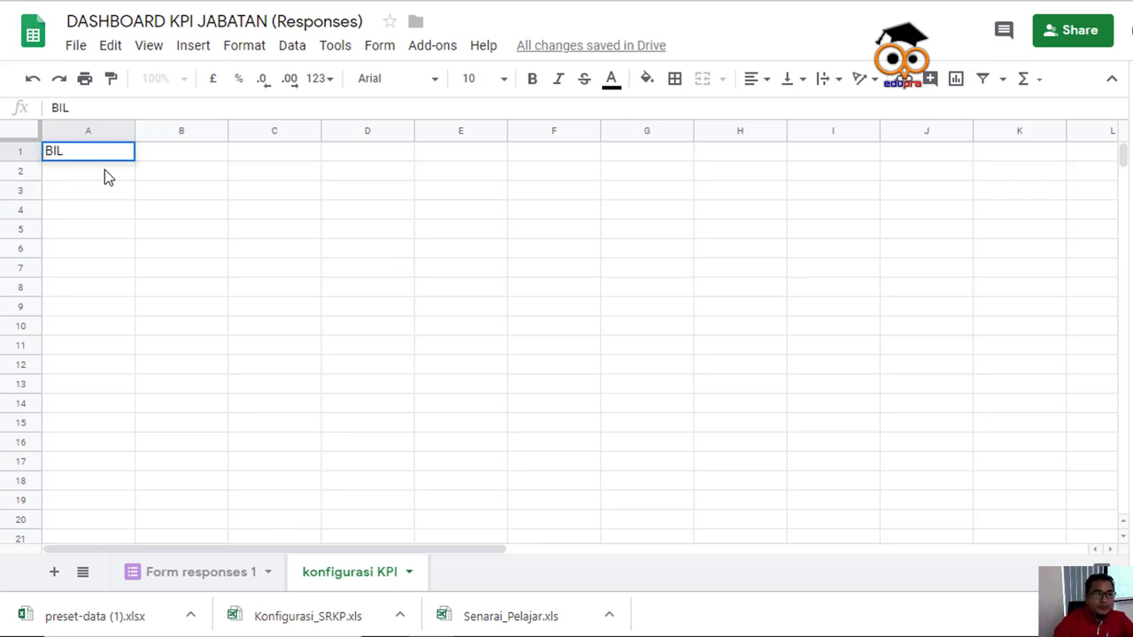
left_click(161, 159)
type("PE")
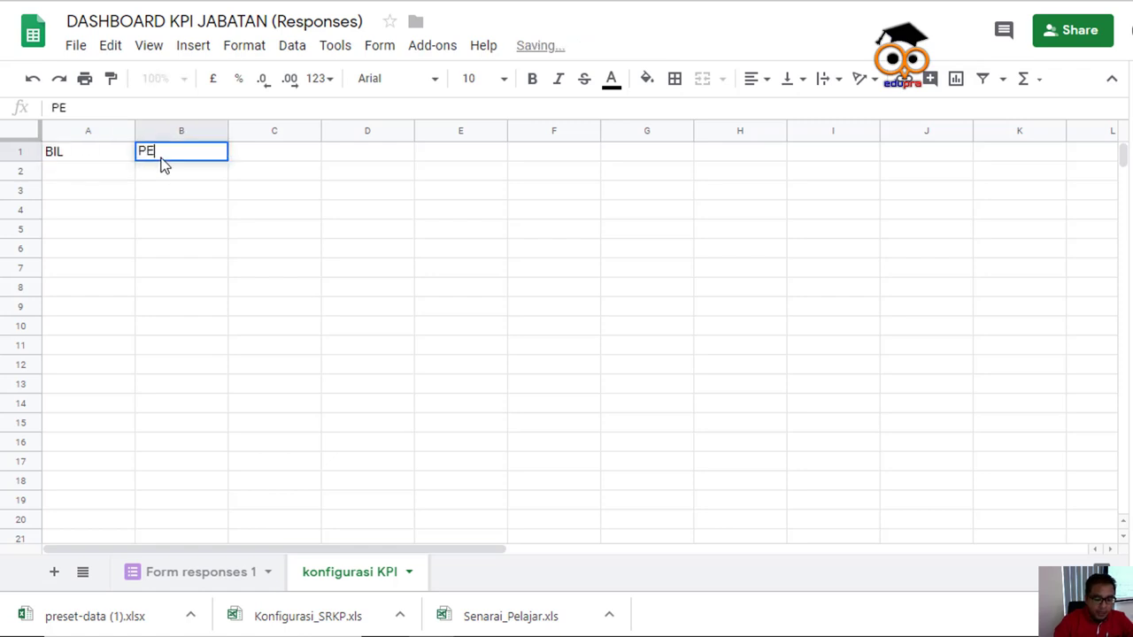
type("RKARA")
key("Tab")
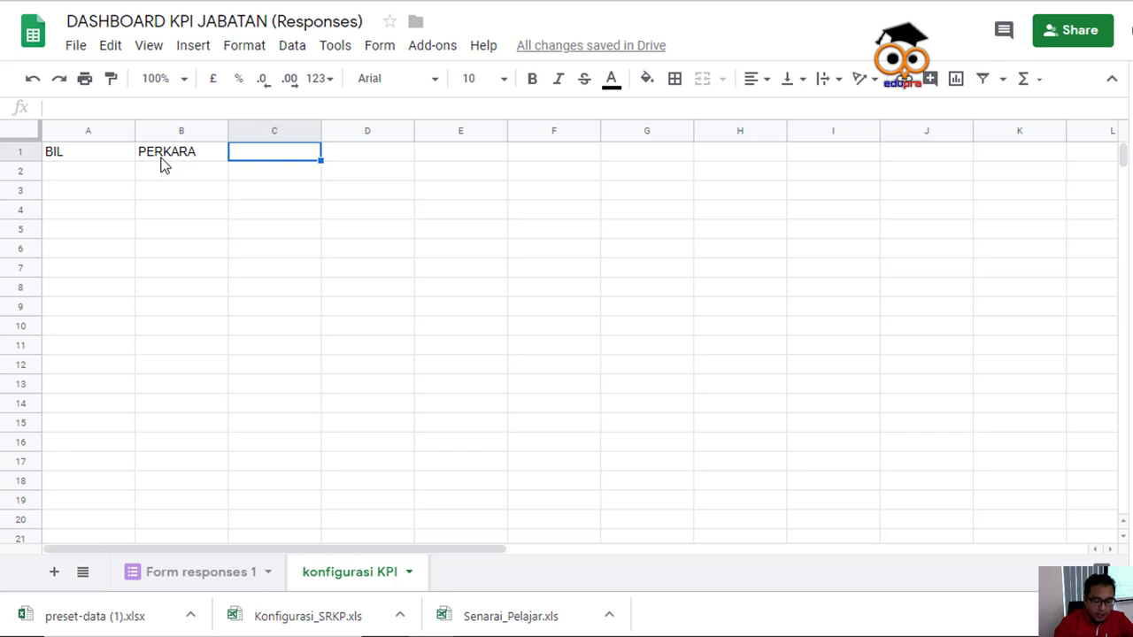
type("NILAI")
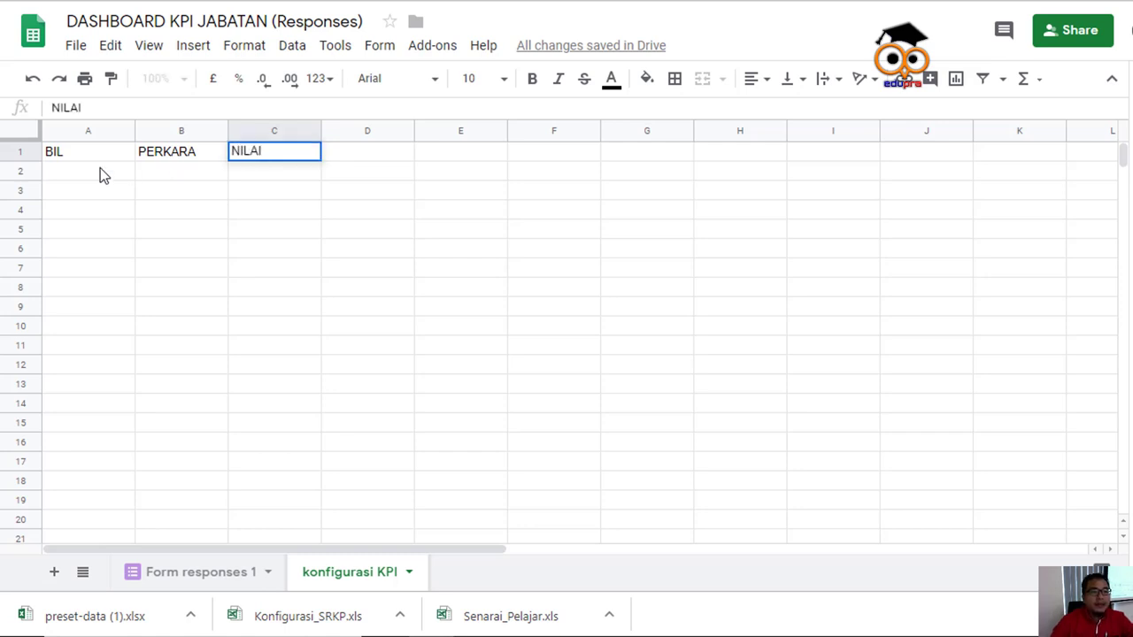
Fill row 2 with 1, BILANGAN PROGRAM and 80, and fit the PERKARA column's width to its text
left_click(100, 174)
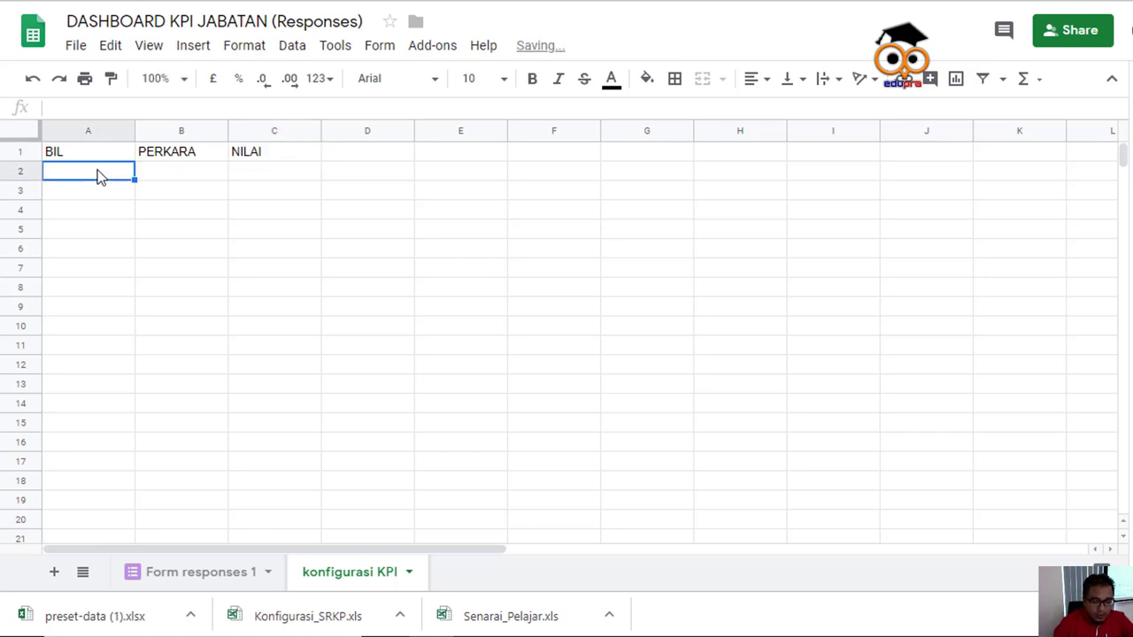
type("1")
key("Tab")
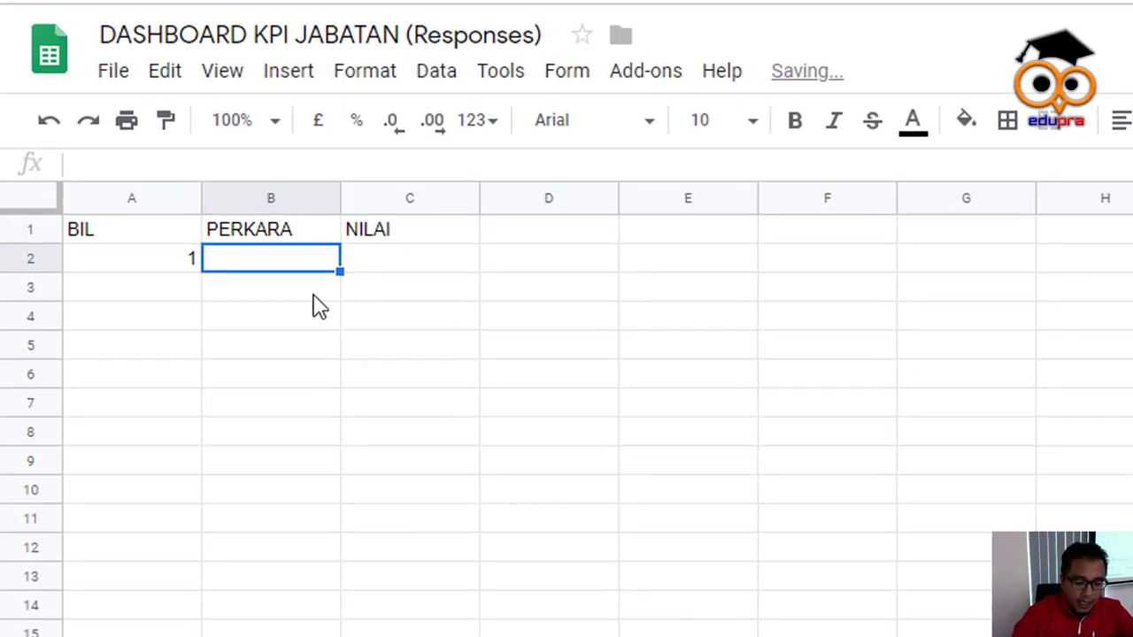
type("BILANGAN ")
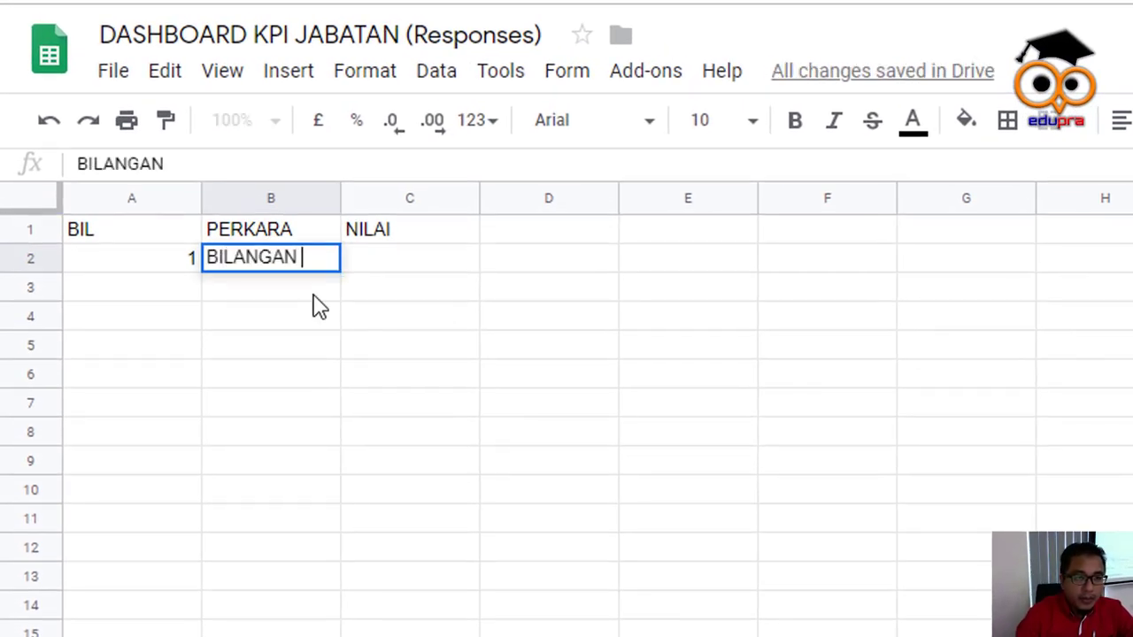
type("PROGRAM")
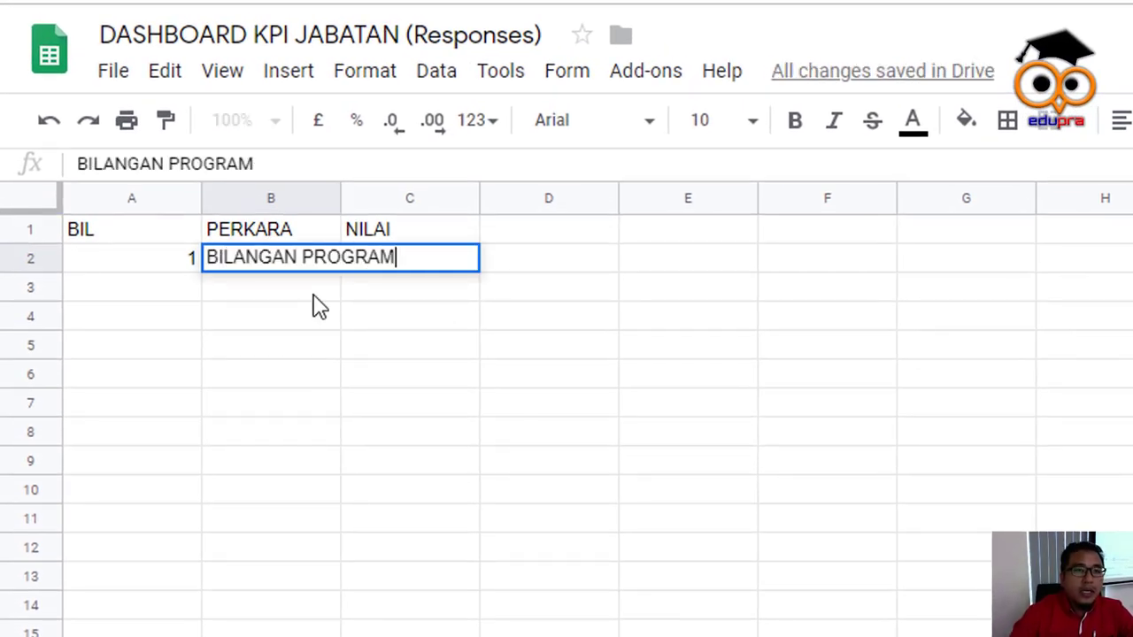
left_click(350, 291)
left_click_drag(337, 197, 339, 197)
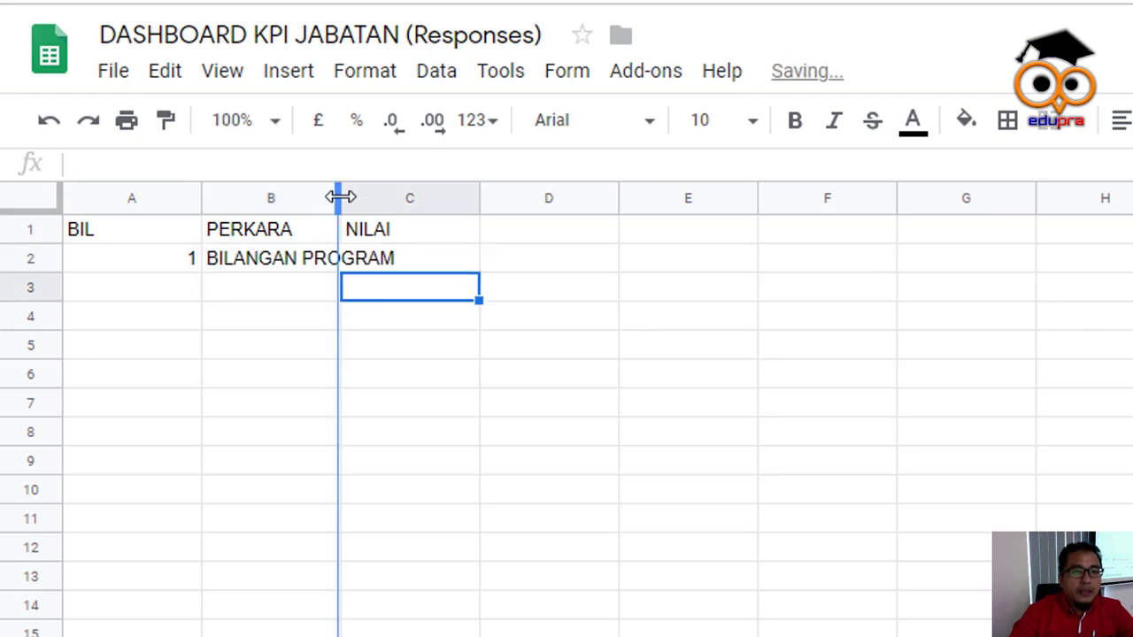
double_click(338, 197)
left_click(471, 272)
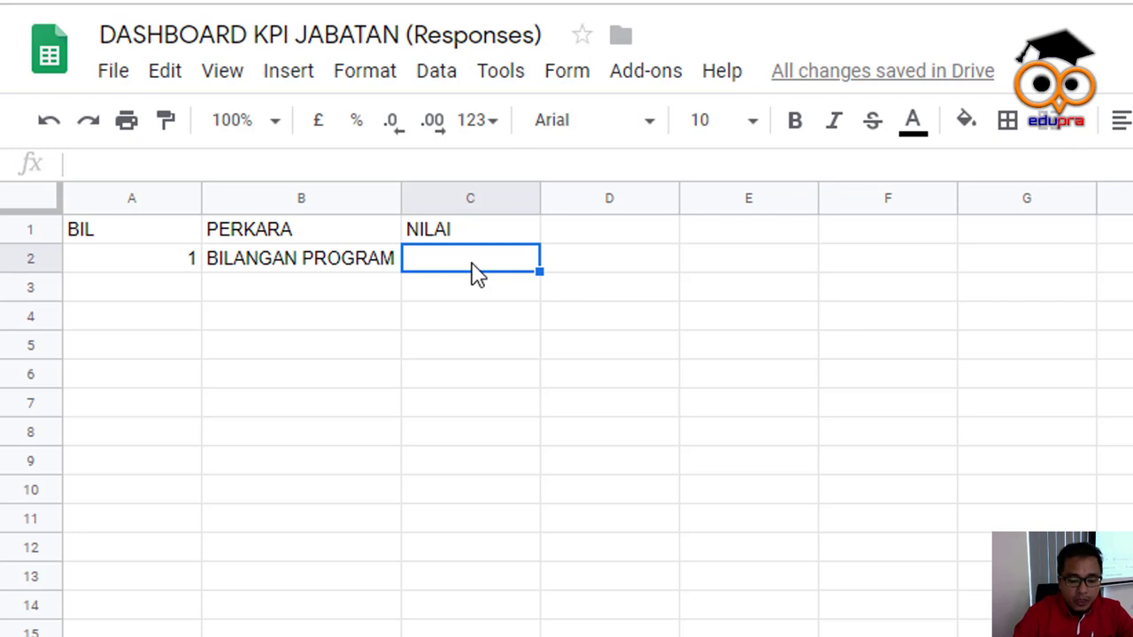
type("80")
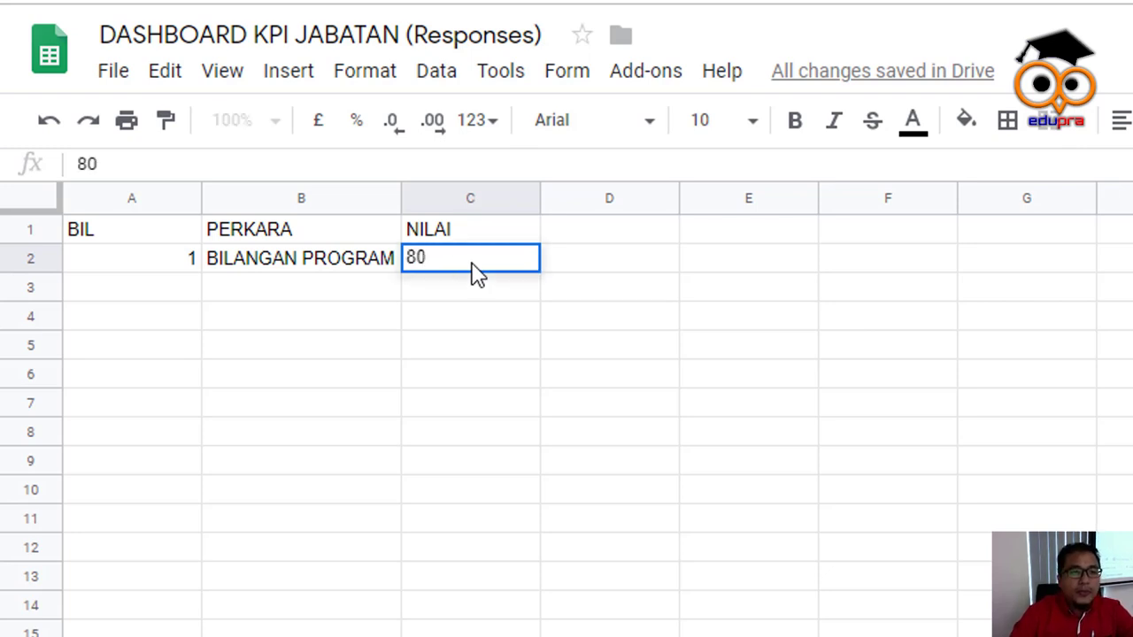
Fill row 3 with number 2, the item OS29000 and the value 300000
left_click(174, 299)
type("2")
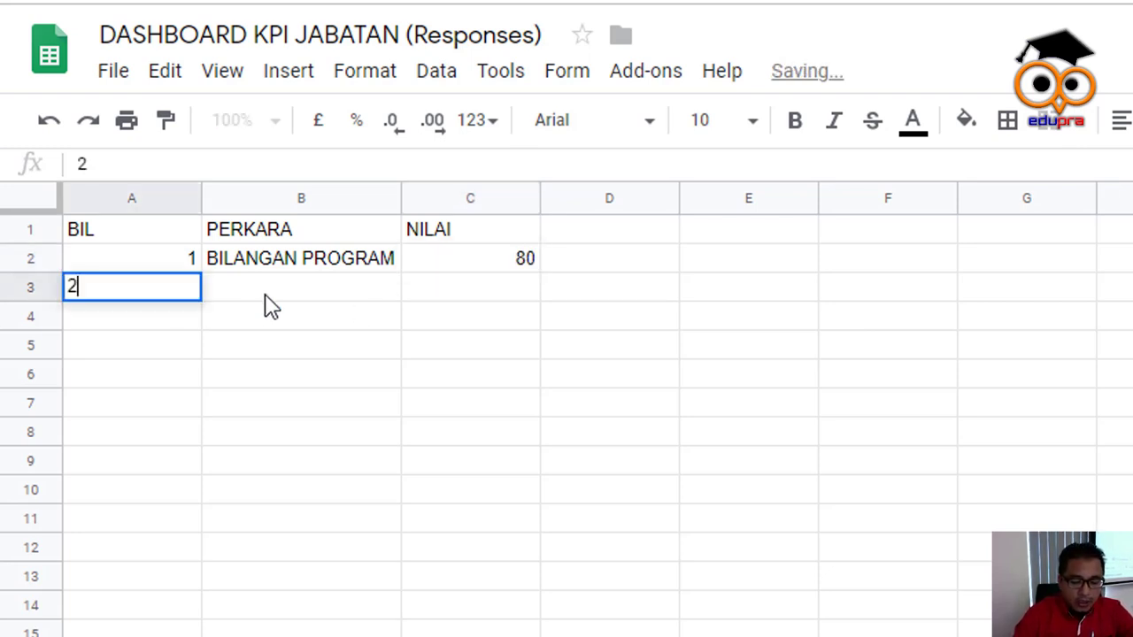
left_click(266, 303)
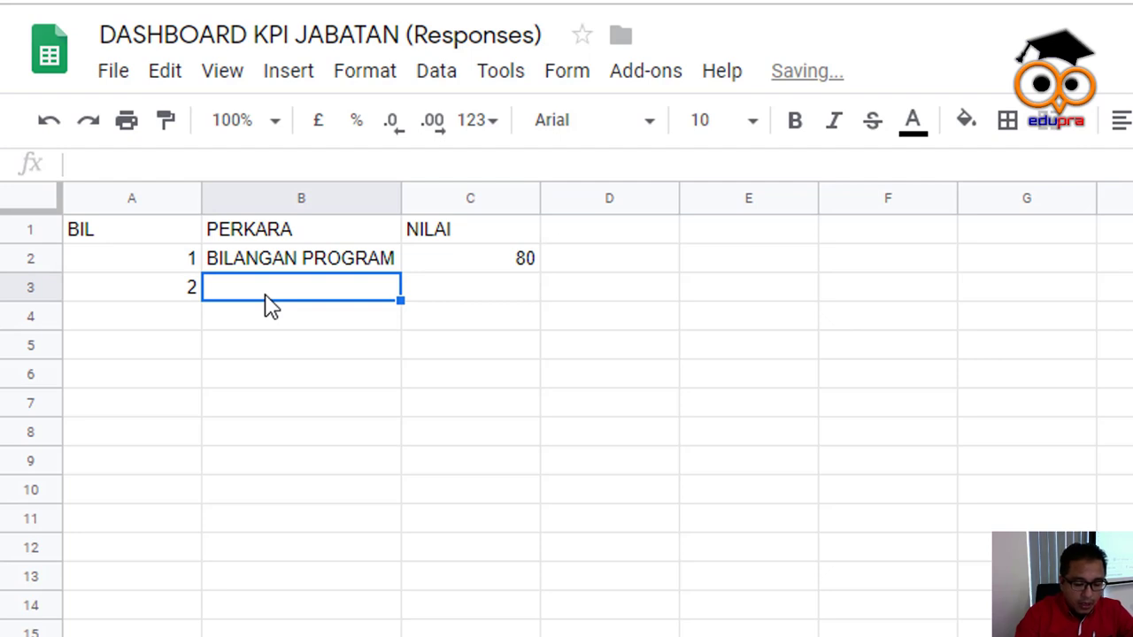
type("OS29000")
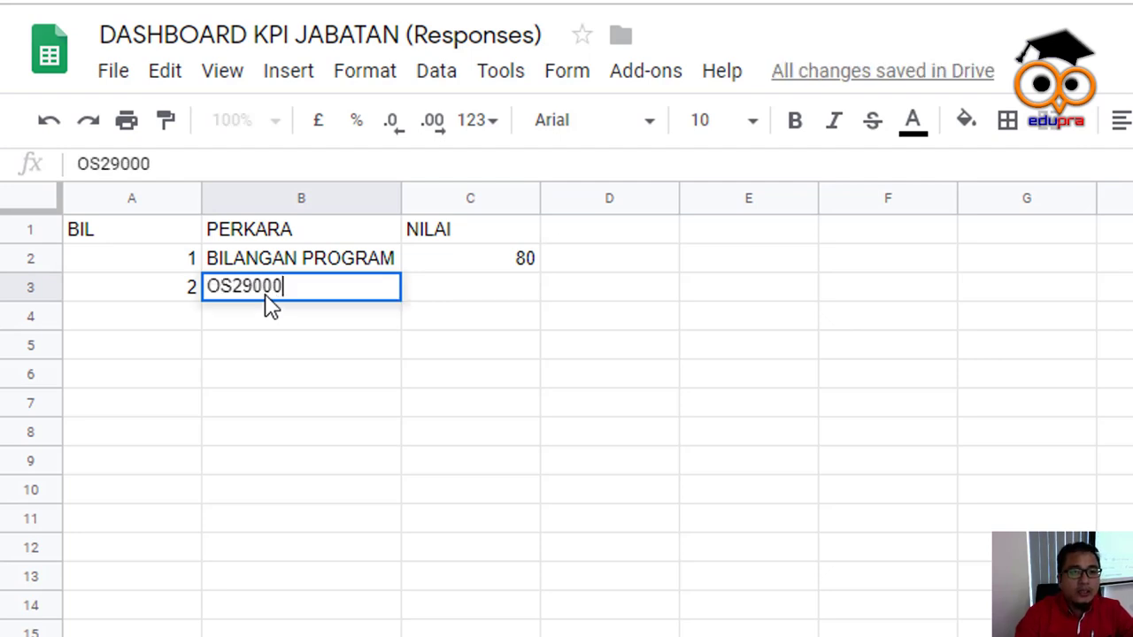
key("Tab")
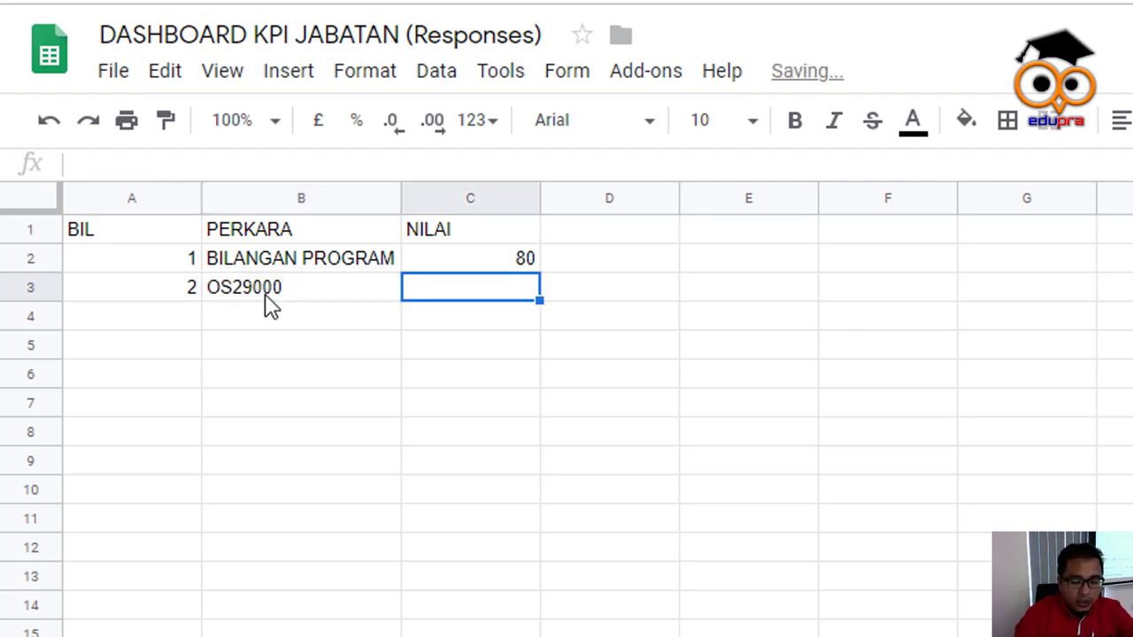
type("300000")
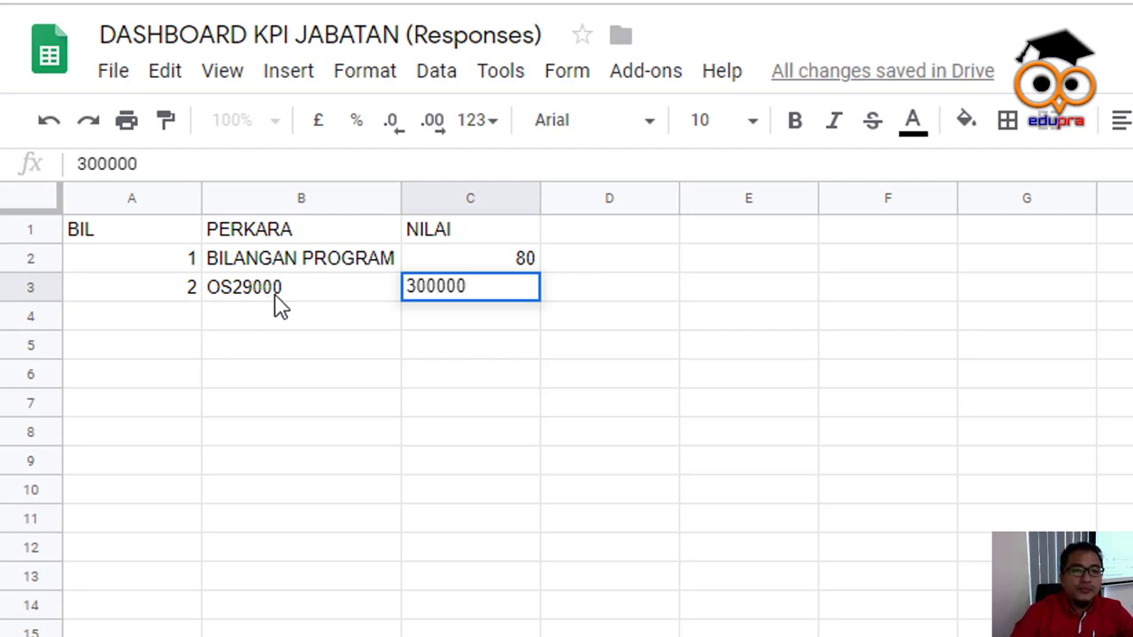
left_click(341, 377)
left_click(482, 292)
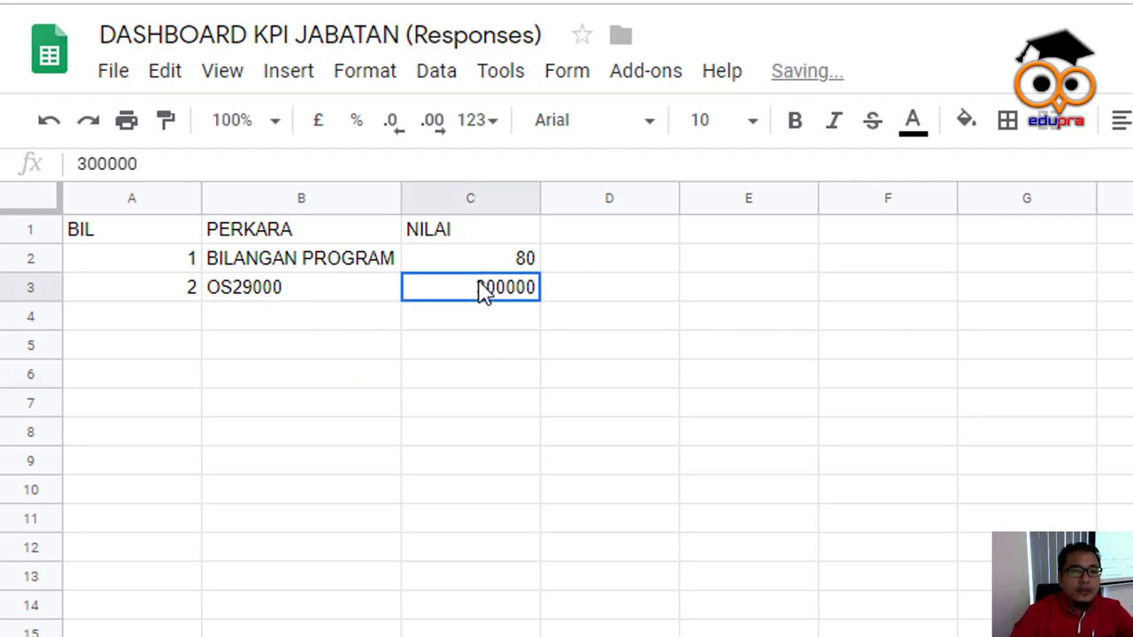
Fill row 4 with number 3, the item AKAUN AMANAH and the value 500000, checking the target in the KPI presentation
left_click(183, 324)
type("3")
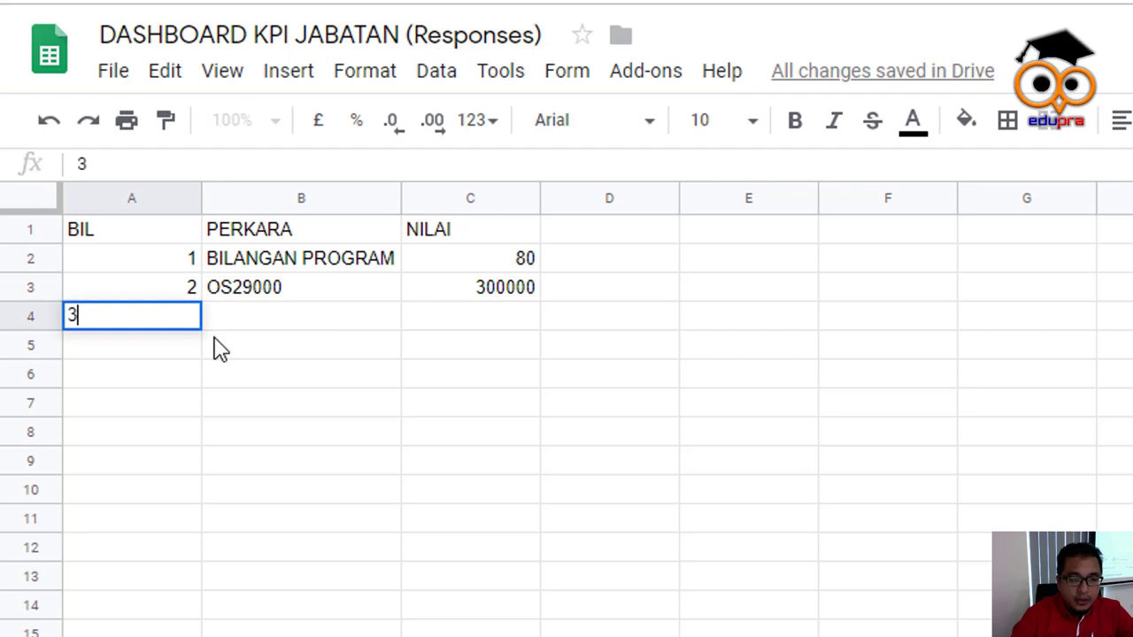
key("Tab")
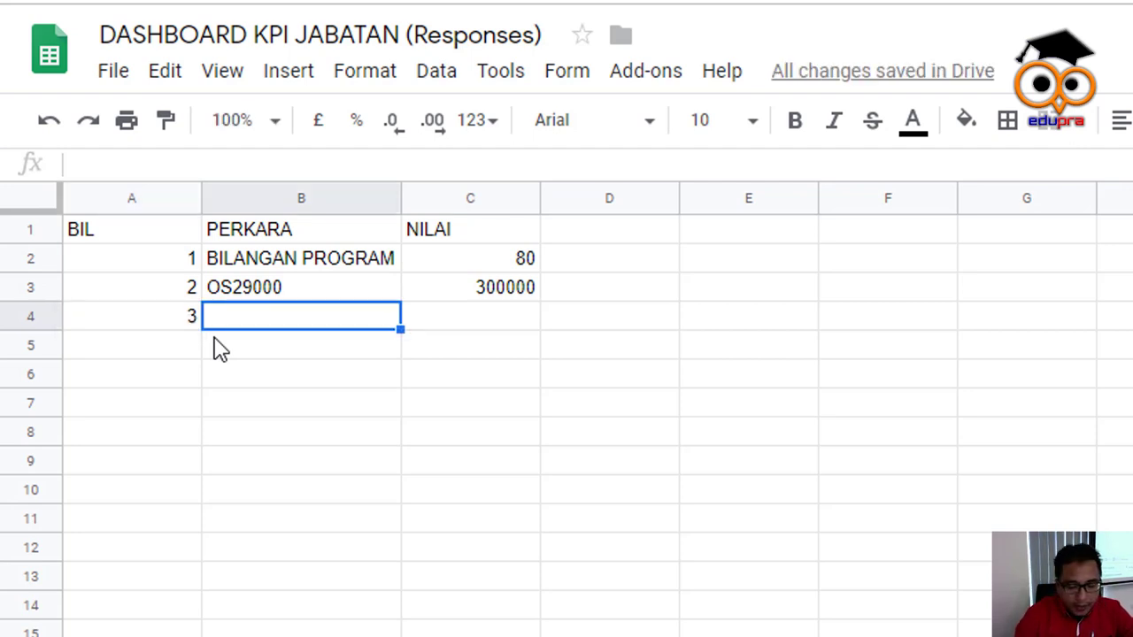
type("AKAUN")
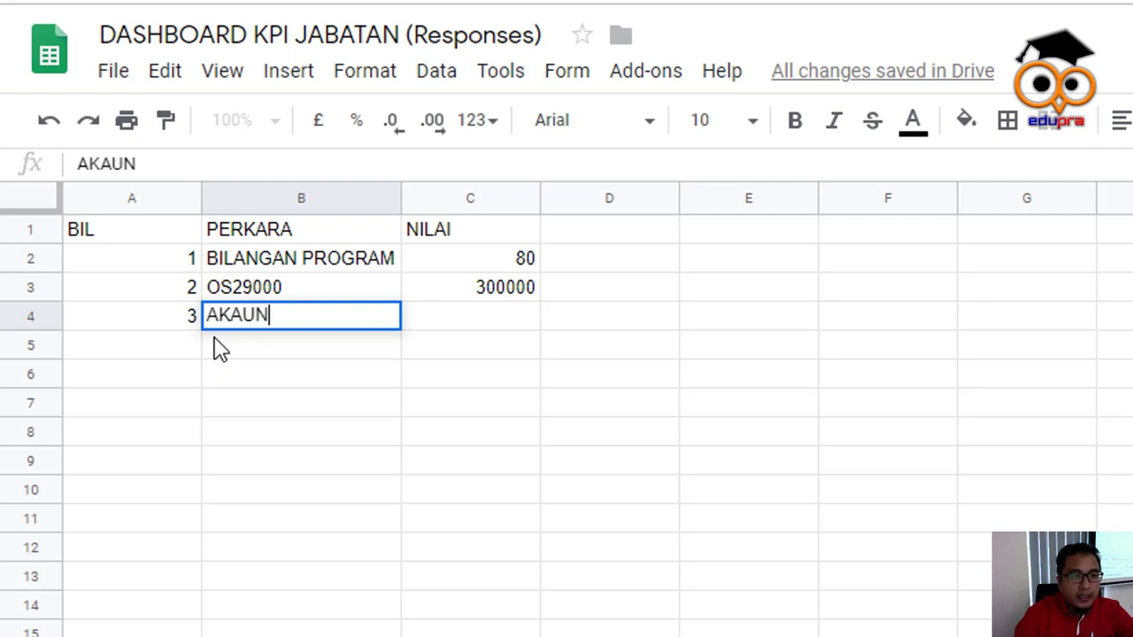
type(" AMANAH")
key("Tab")
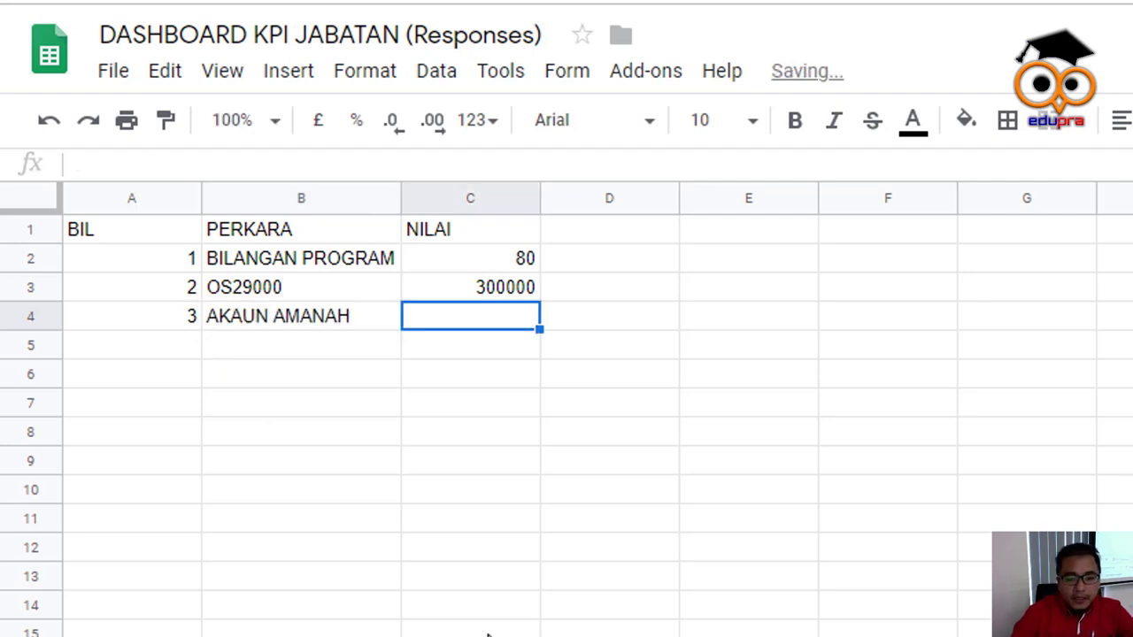
left_click(619, 1)
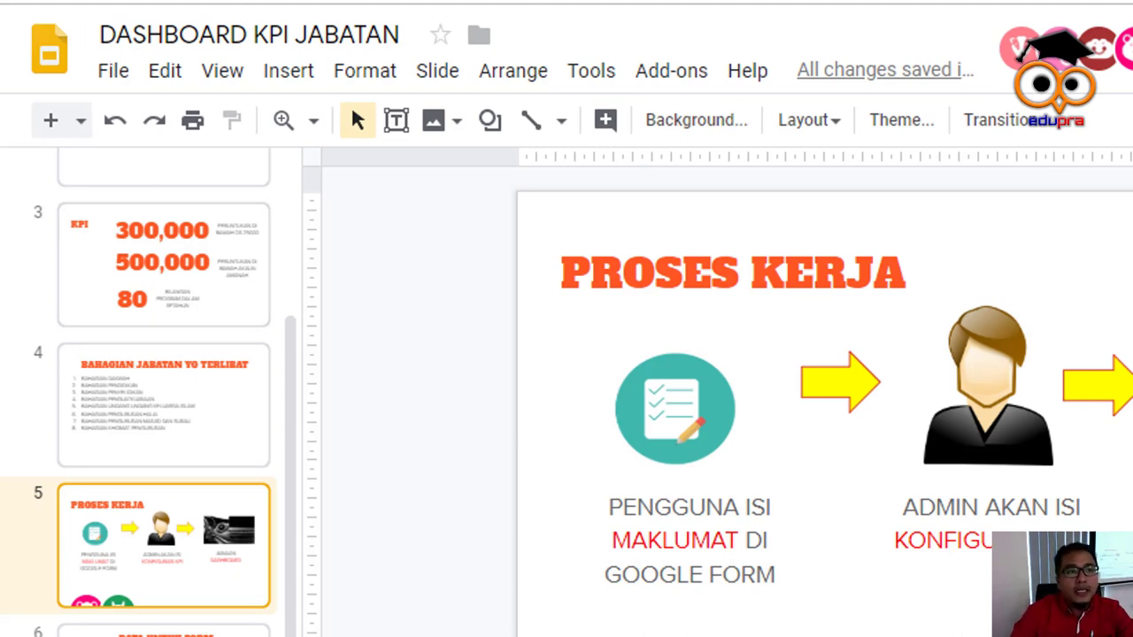
left_click(522, 2)
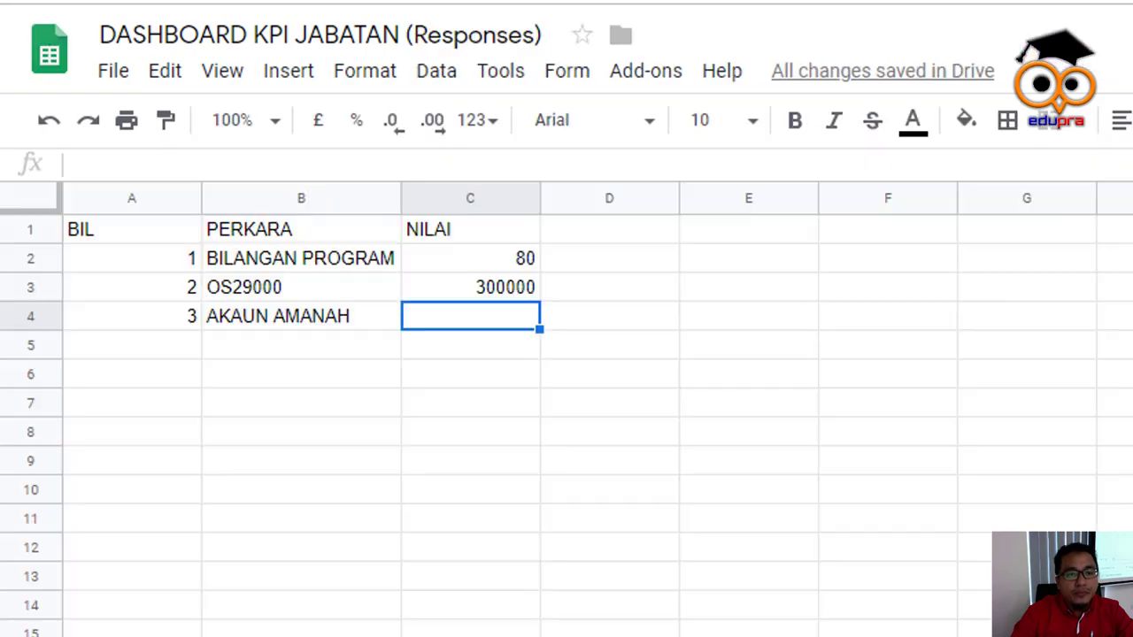
type("50")
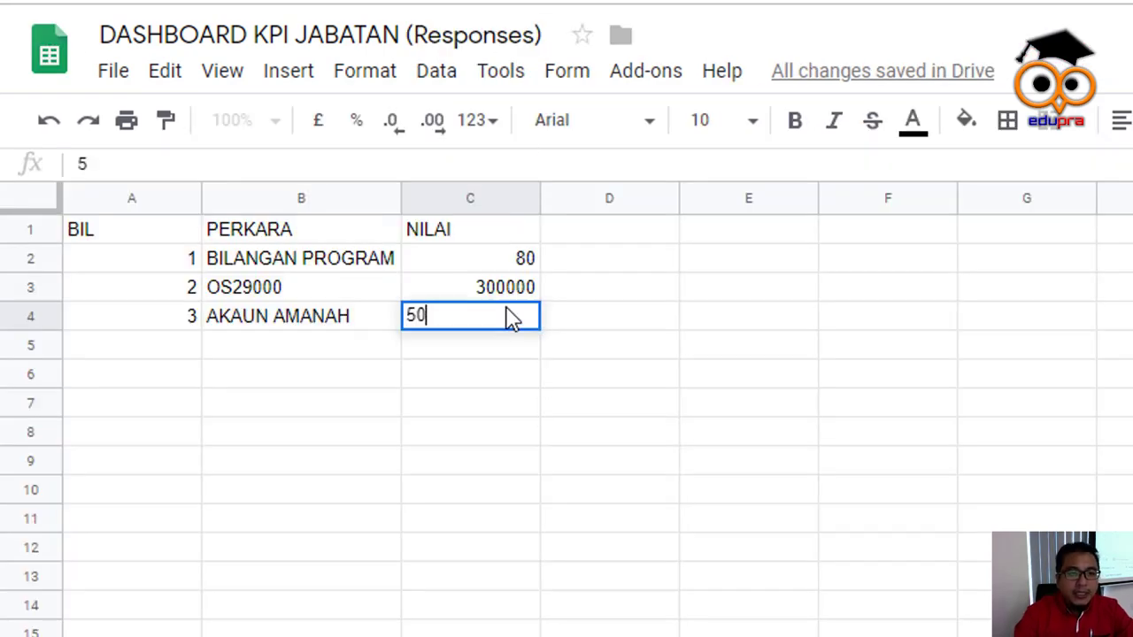
type("0000")
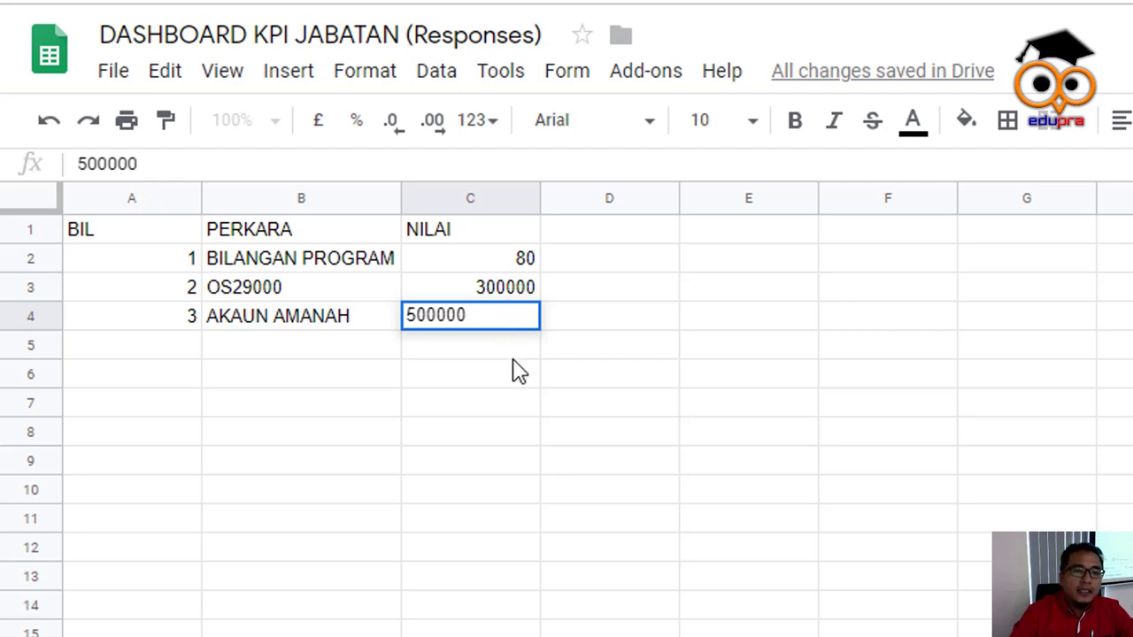
key("Return")
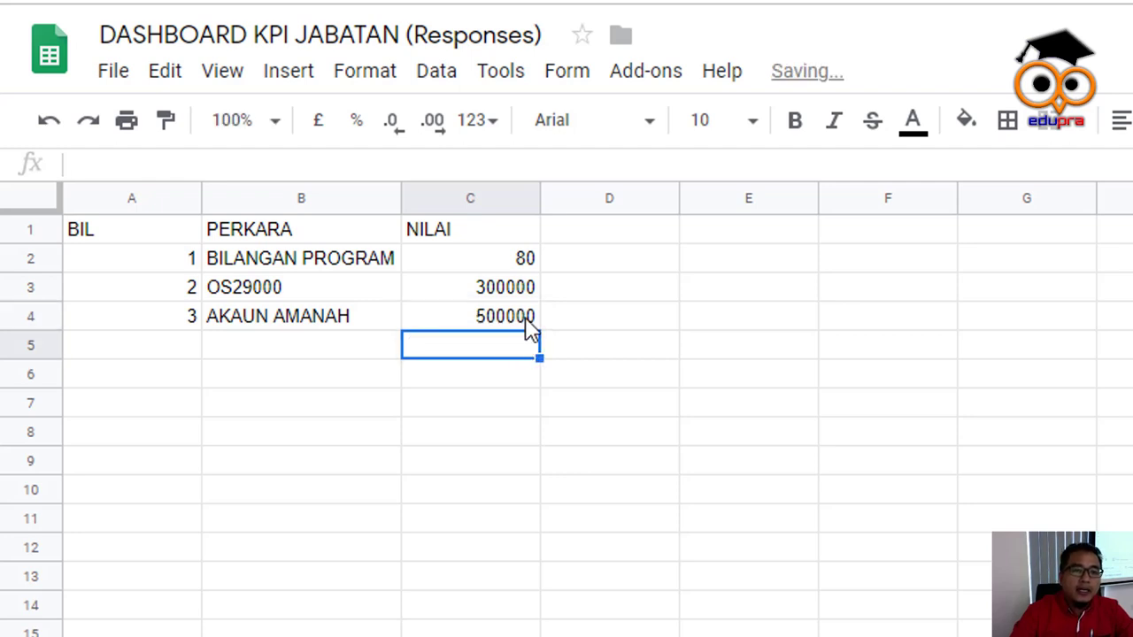
Format the OS29000 and AKAUN AMANAH values in C3:C4 as ringgit (RM) currency with two decimals
left_click_drag(523, 292, 524, 320)
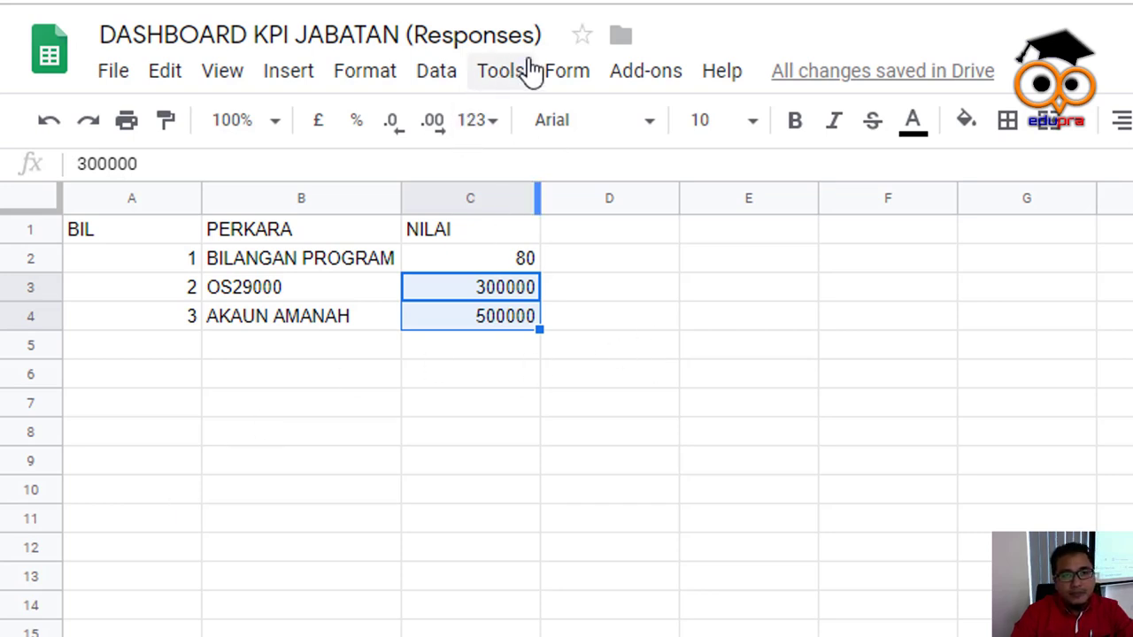
left_click(496, 132)
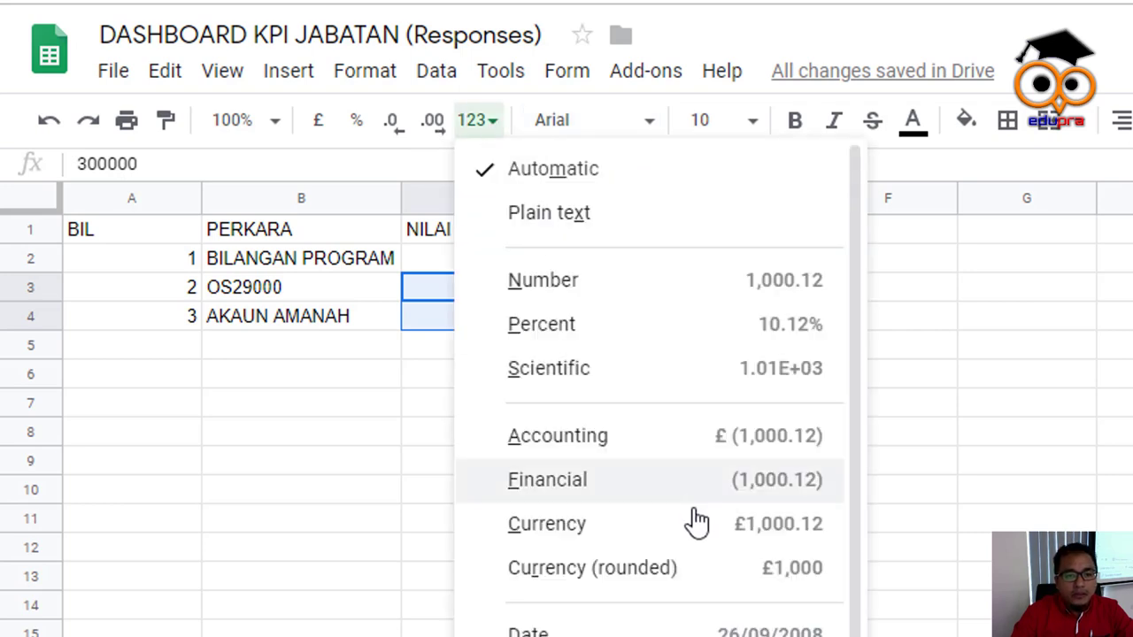
scroll(696, 523, "down", 1)
left_click(664, 601)
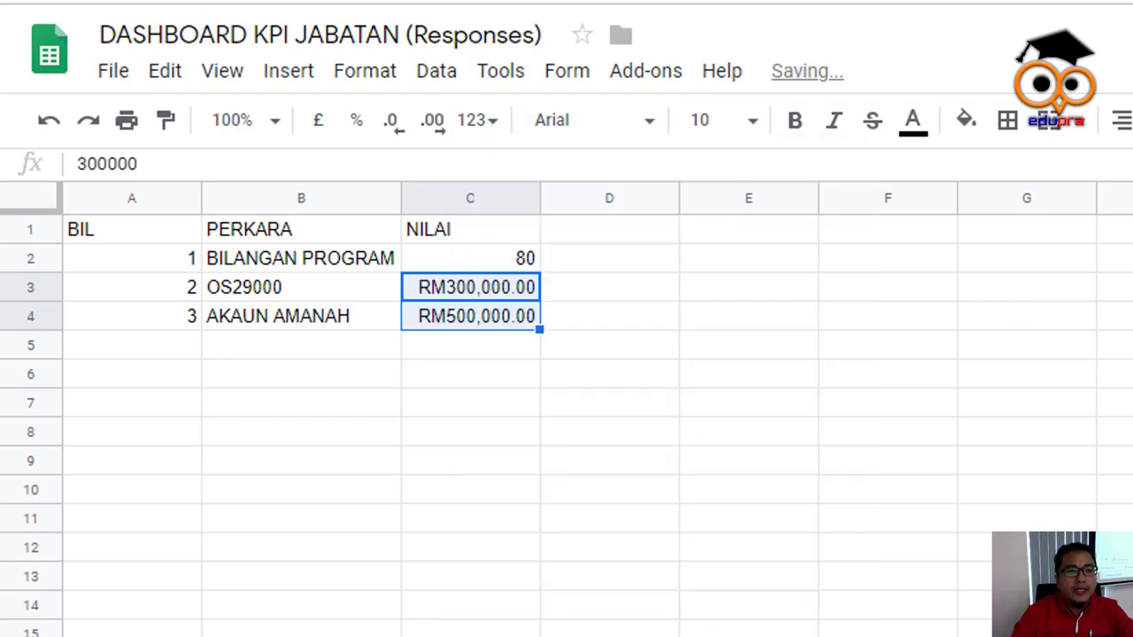
left_click(546, 525)
left_click(451, 494)
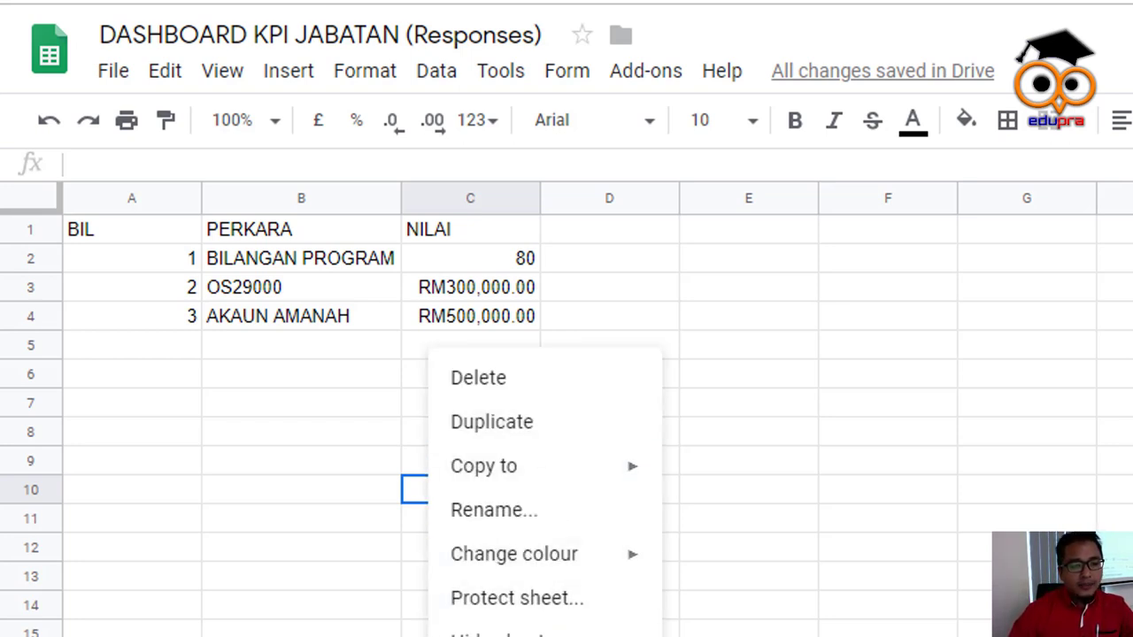
Add another sheet to the responses spreadsheet and name it Pengiraan KPI
key("Escape")
key("shift+F11")
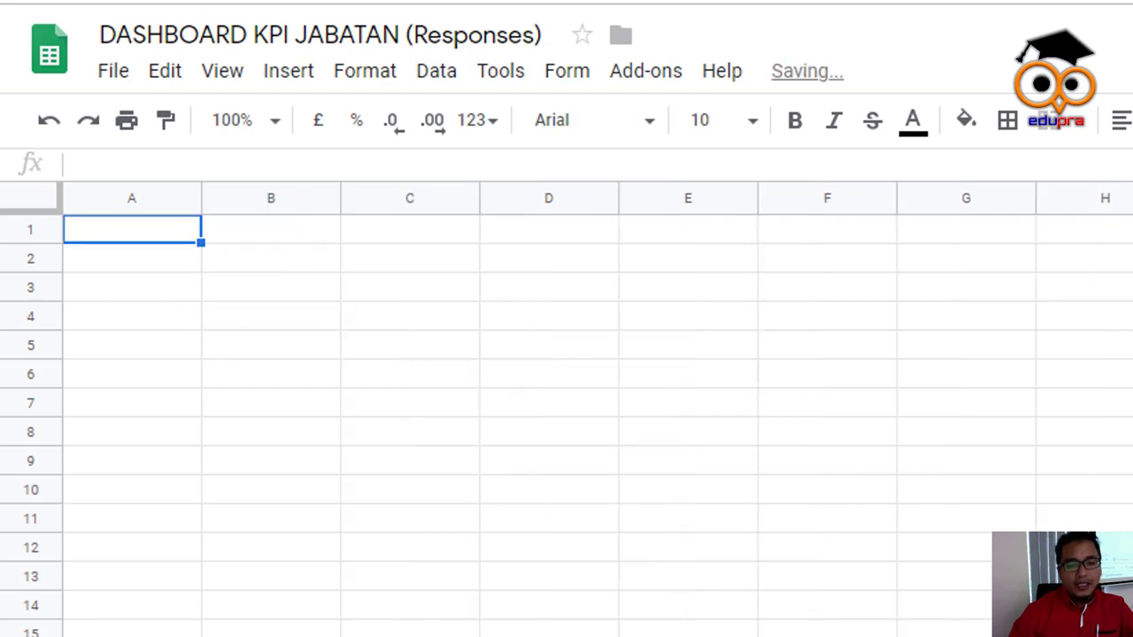
right_click(651, 632)
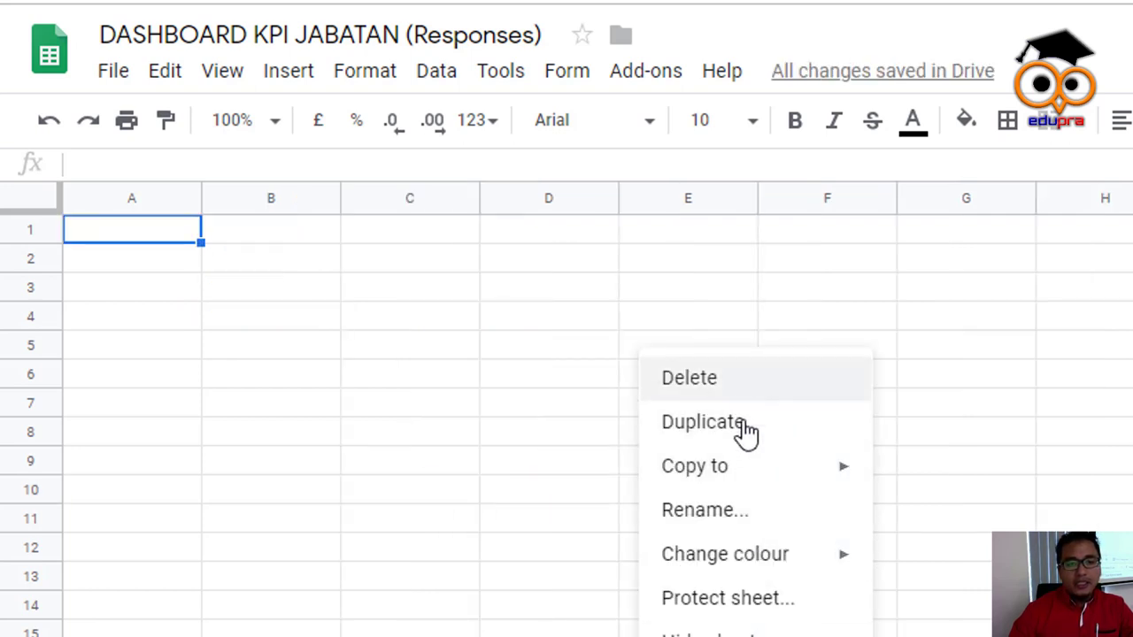
left_click(746, 510)
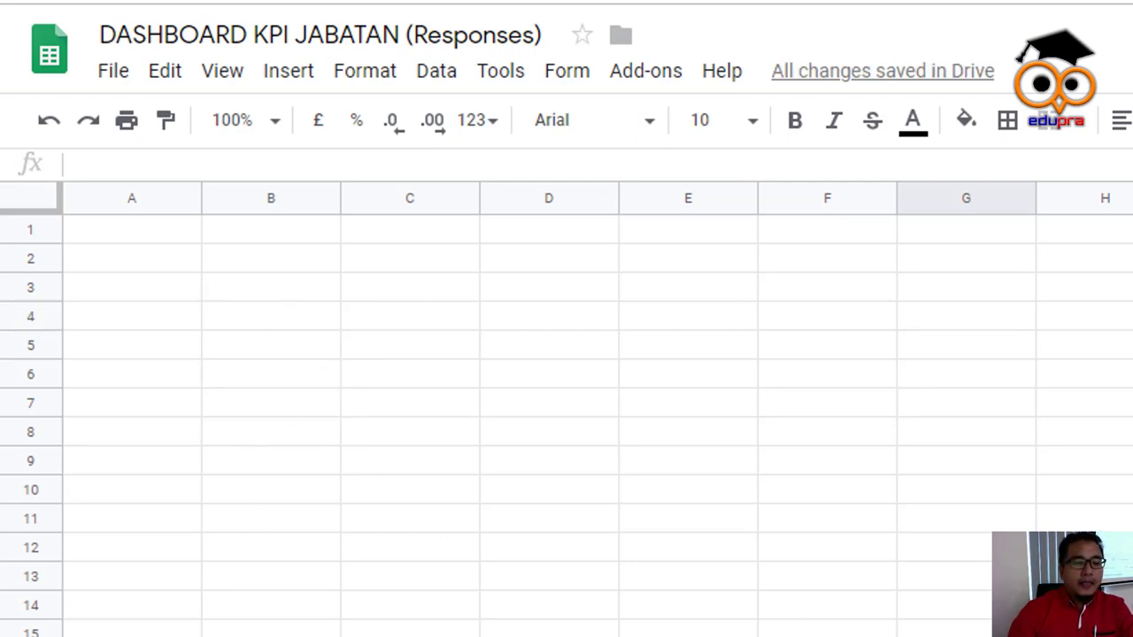
Consult the RINGKASAN slide of the KPI presentation and enter 1 and Bilangan aktiviti keseluruhan in A2 and B2 of the Pengiraan KPI sheet
left_click(342, 2)
scroll(230, 397, "up", 3)
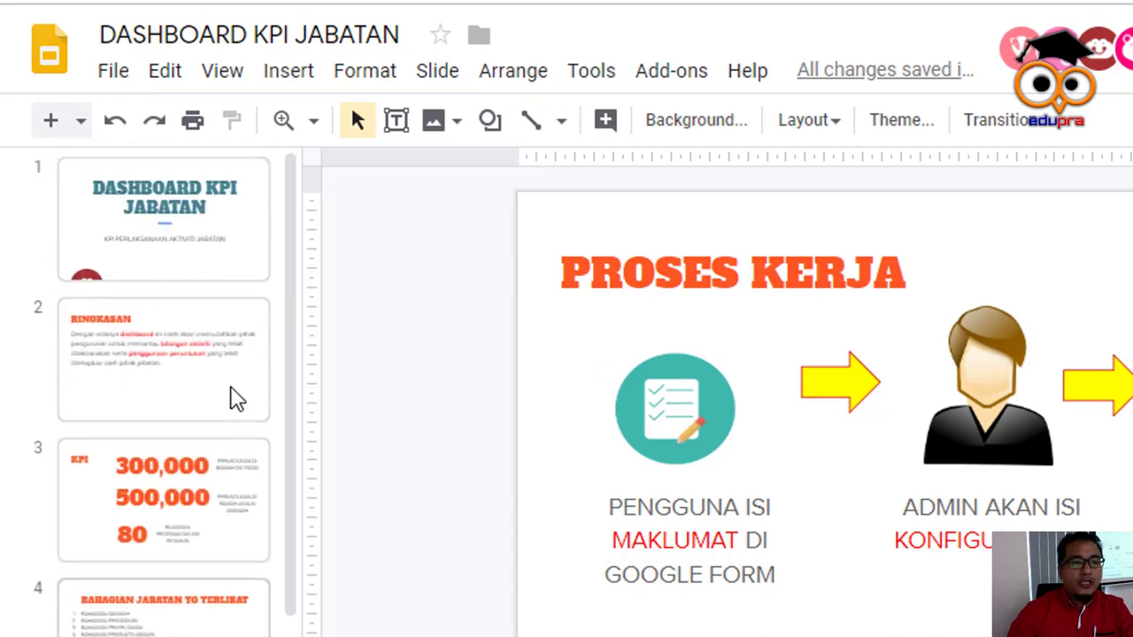
left_click(231, 389)
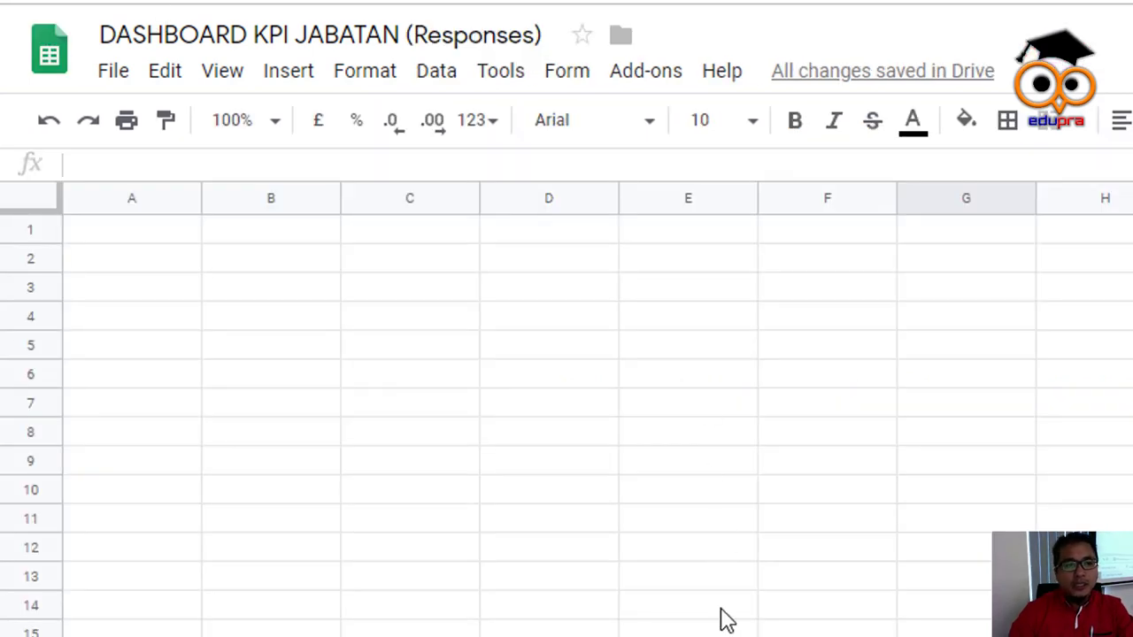
left_click(168, 290)
left_click(176, 260)
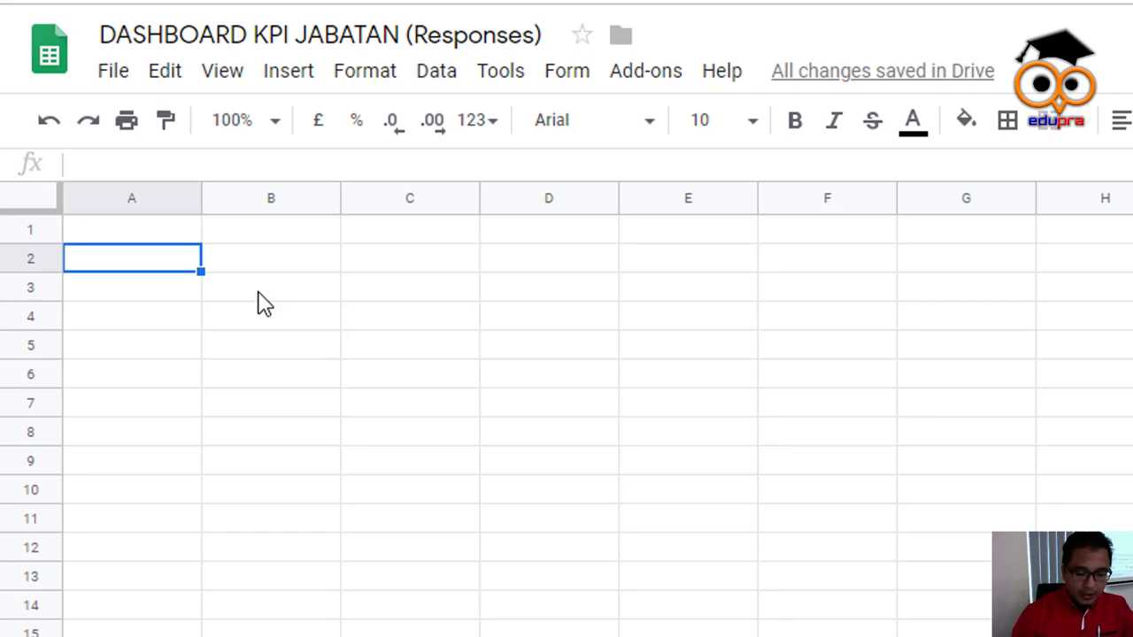
type("1.")
key("Tab")
type("B")
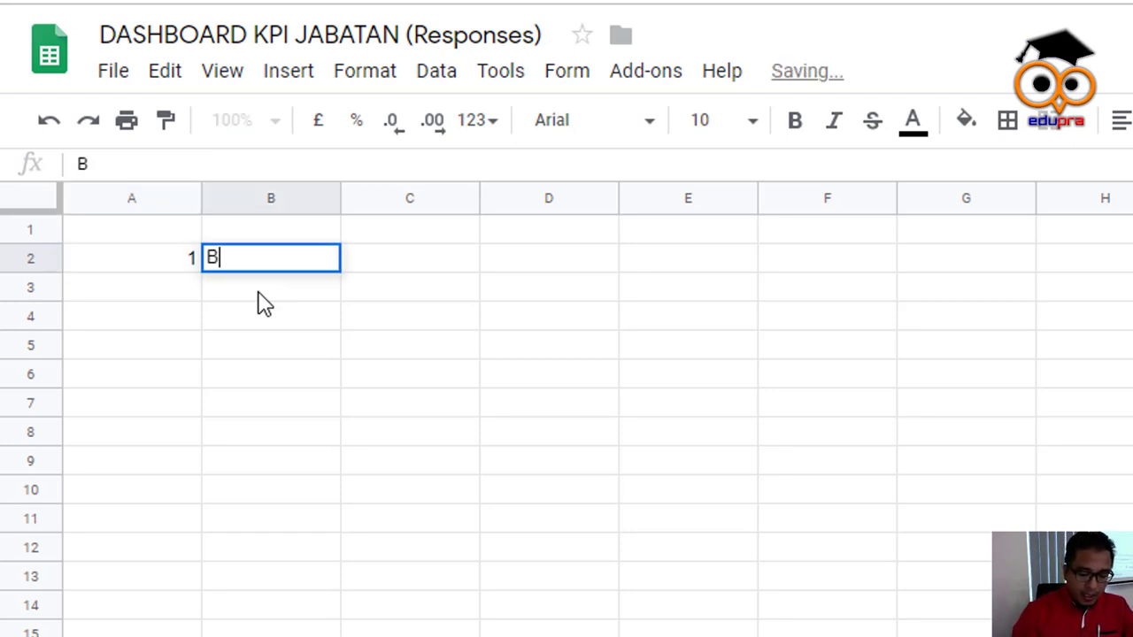
type("ilangan ")
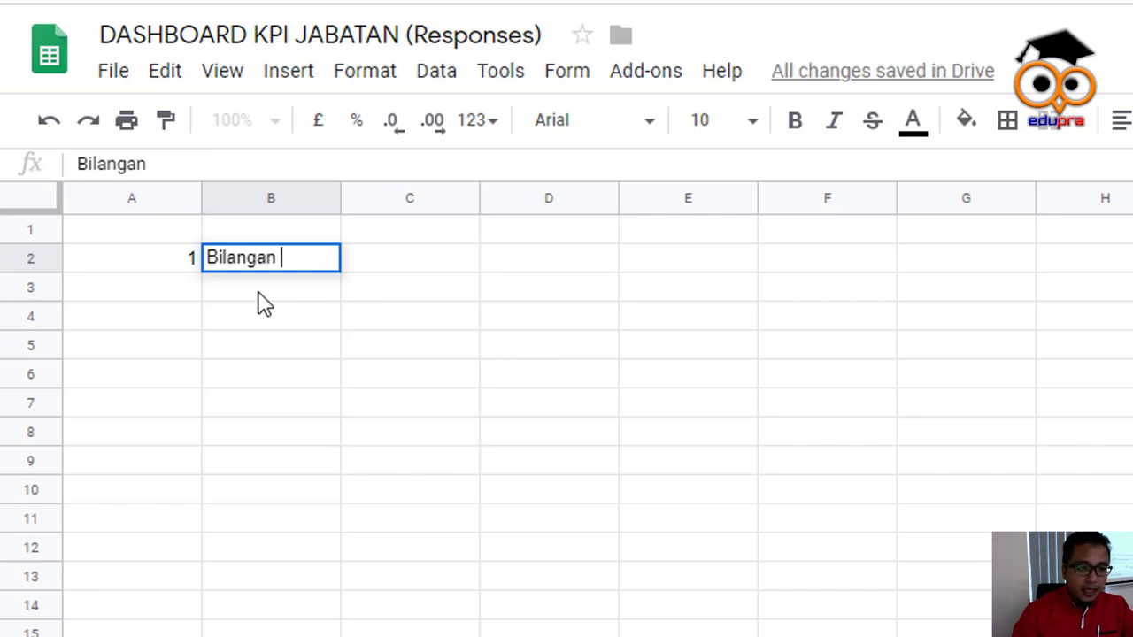
type("aktiviti")
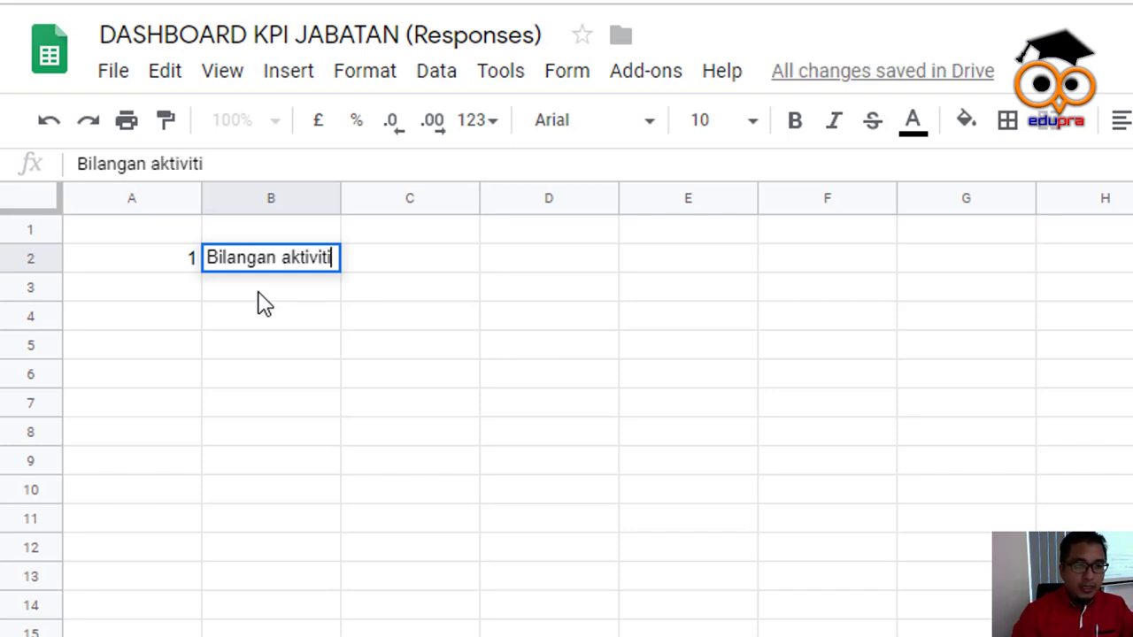
type(" kese")
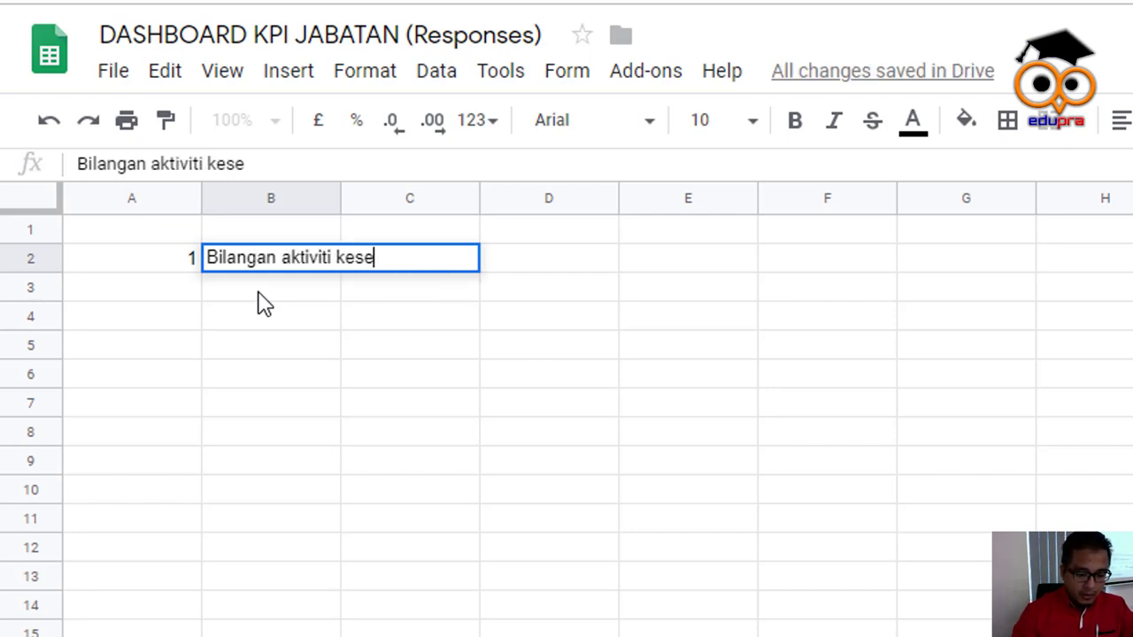
type("luruhan")
key("Tab")
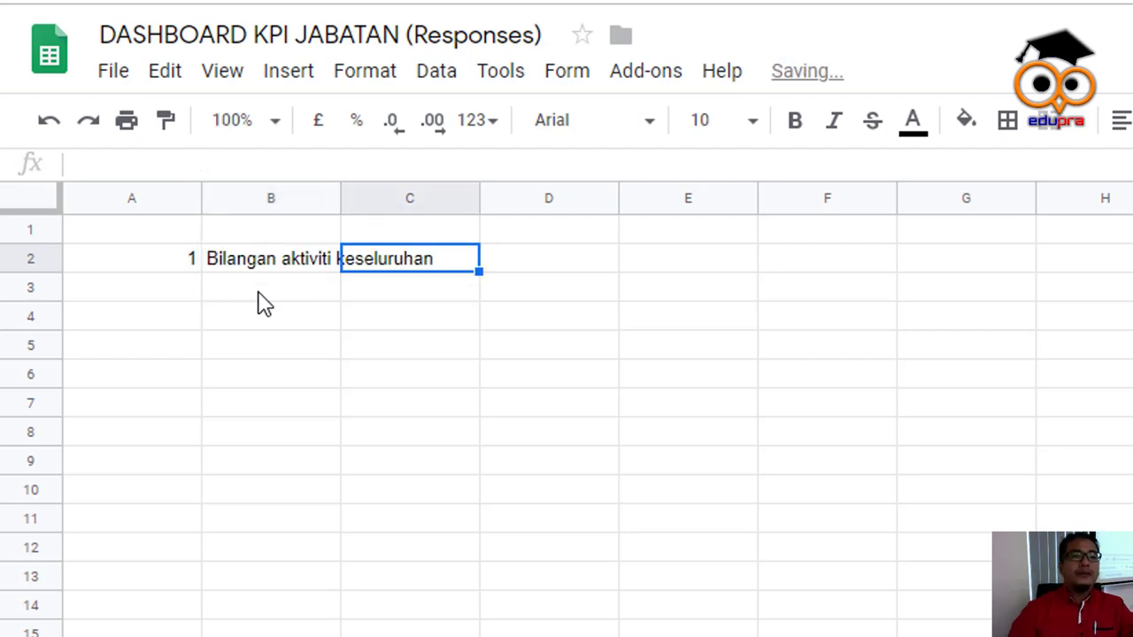
left_click(259, 295)
Enter a COUNT formula in D2 over the Nama Program range B2:B112 of the Form responses 1 sheet
left_click(521, 259)
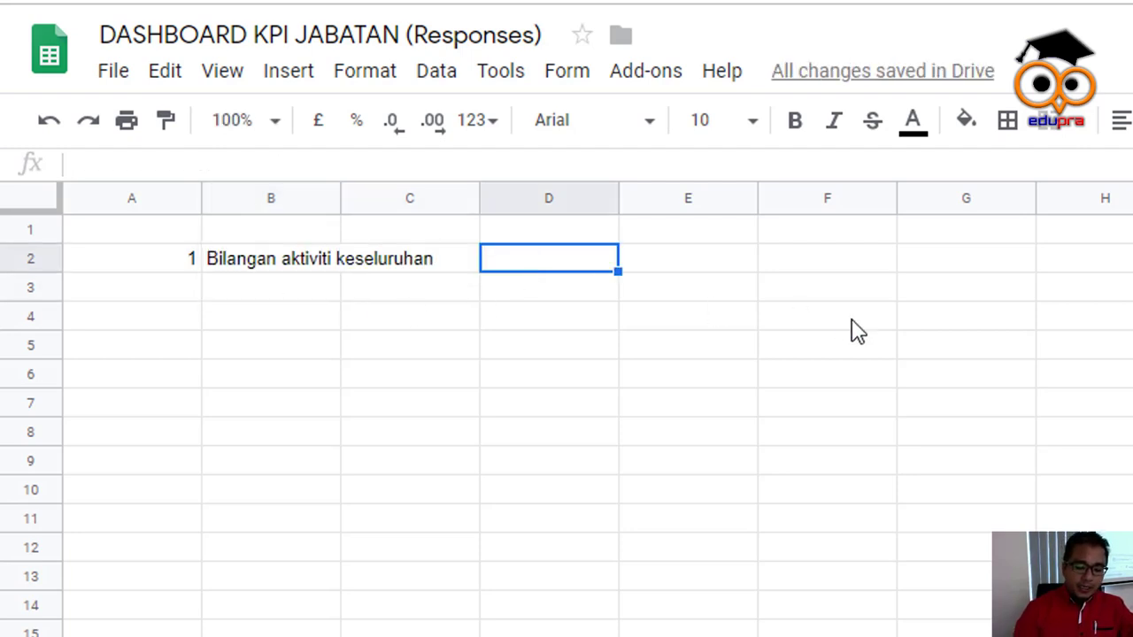
type("=")
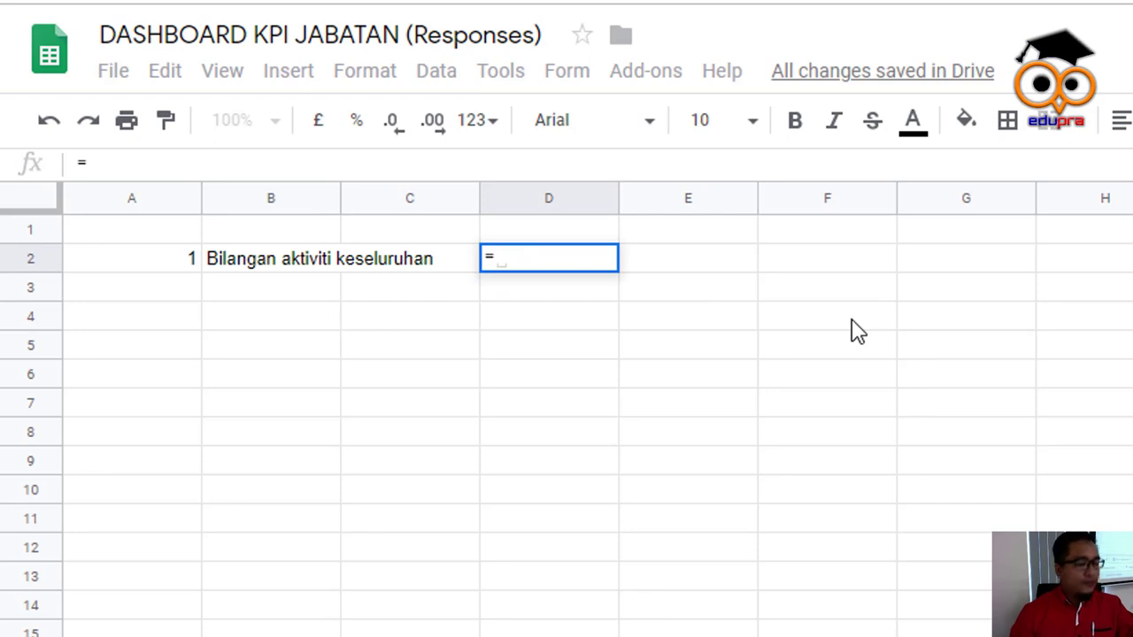
type("cpunt")
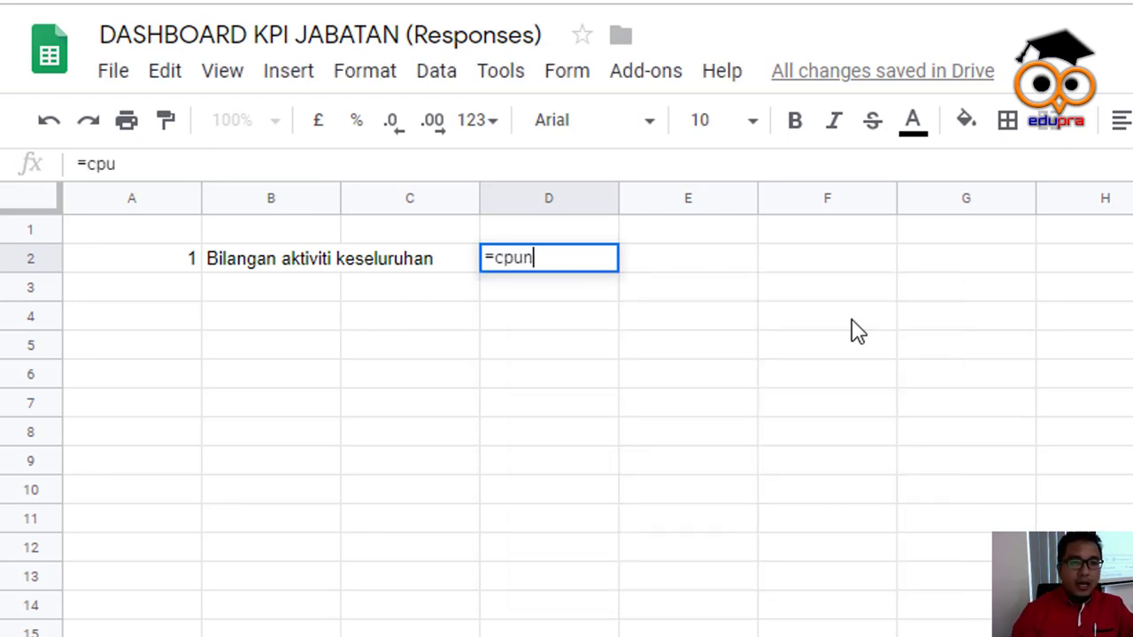
key("BackSpace")
key("BackSpace")
key("BackSpace")
key("BackSpace")
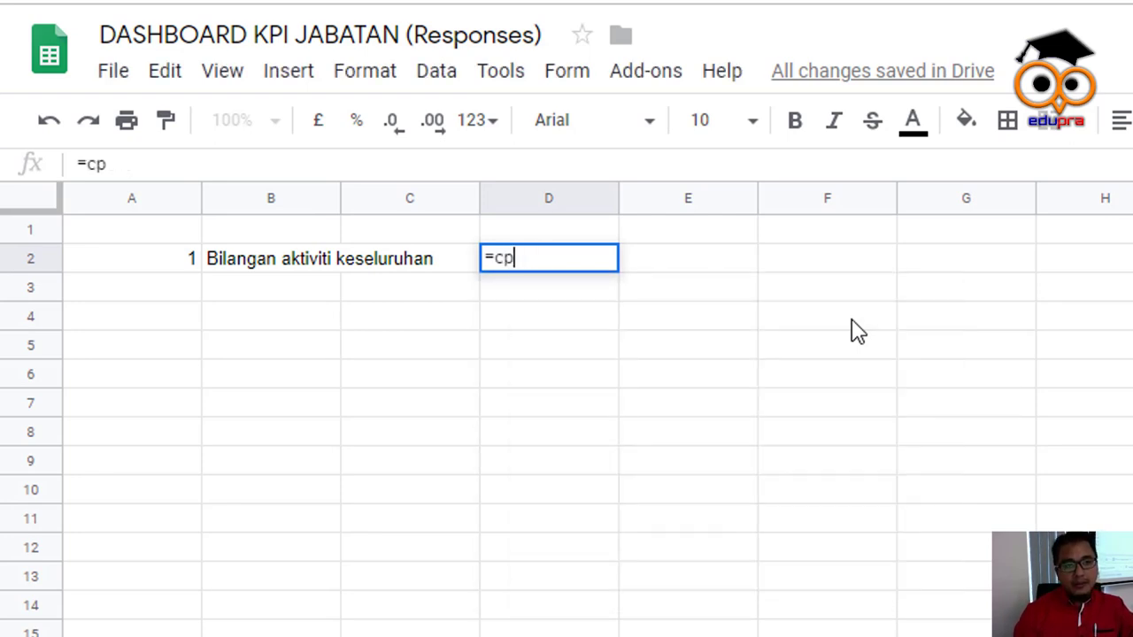
type("ount")
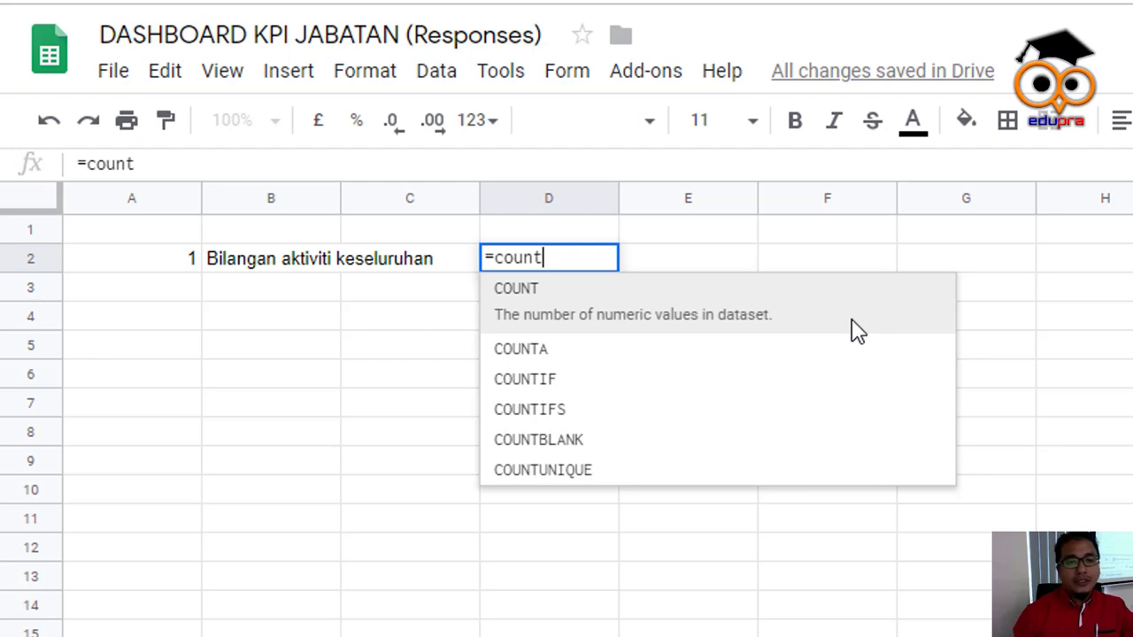
type("(")
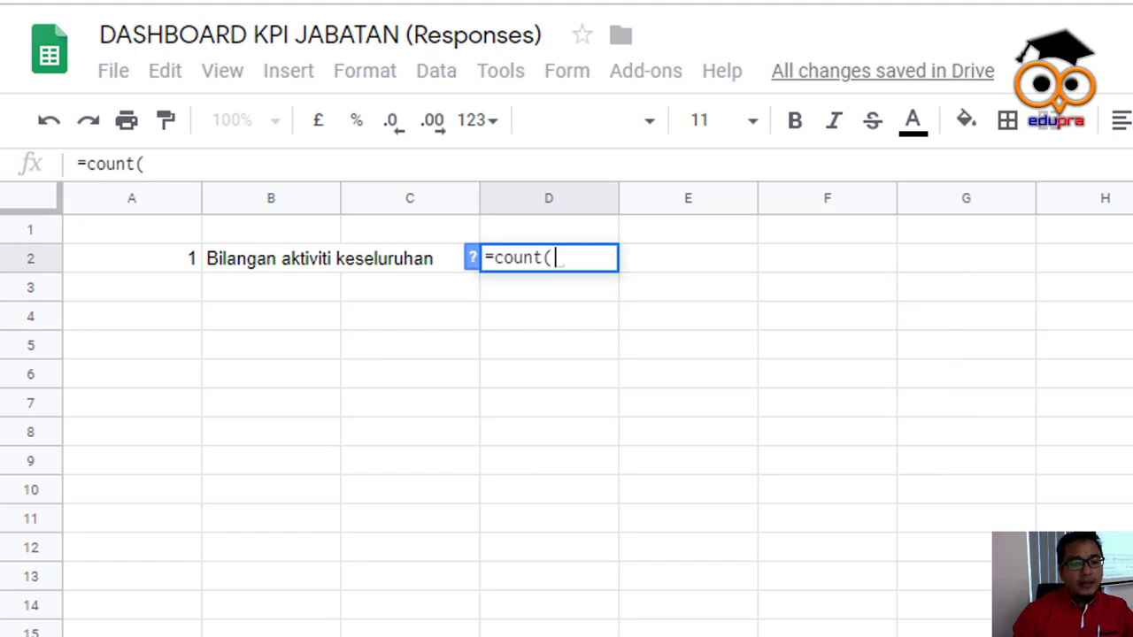
key("ctrl+shift+Page_Down")
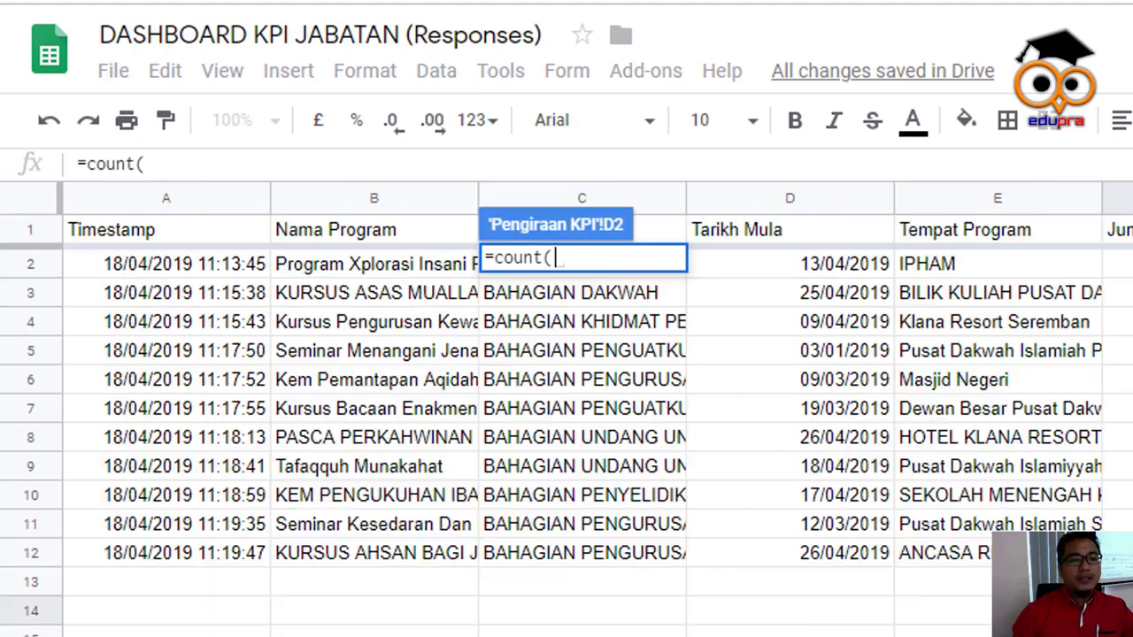
left_click(398, 210)
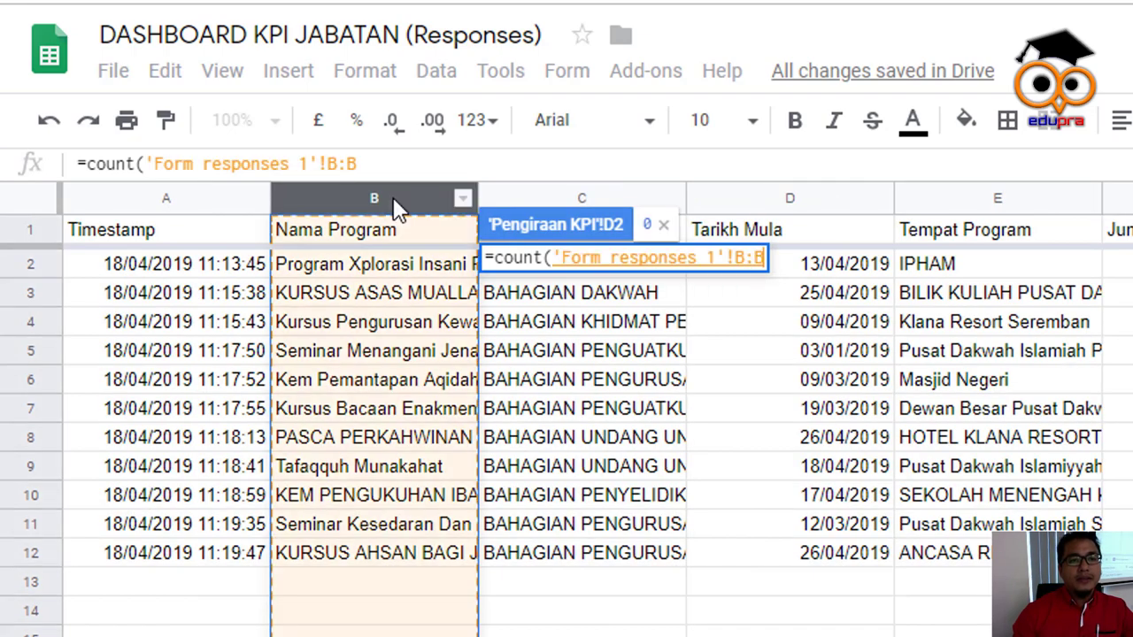
left_click(390, 270)
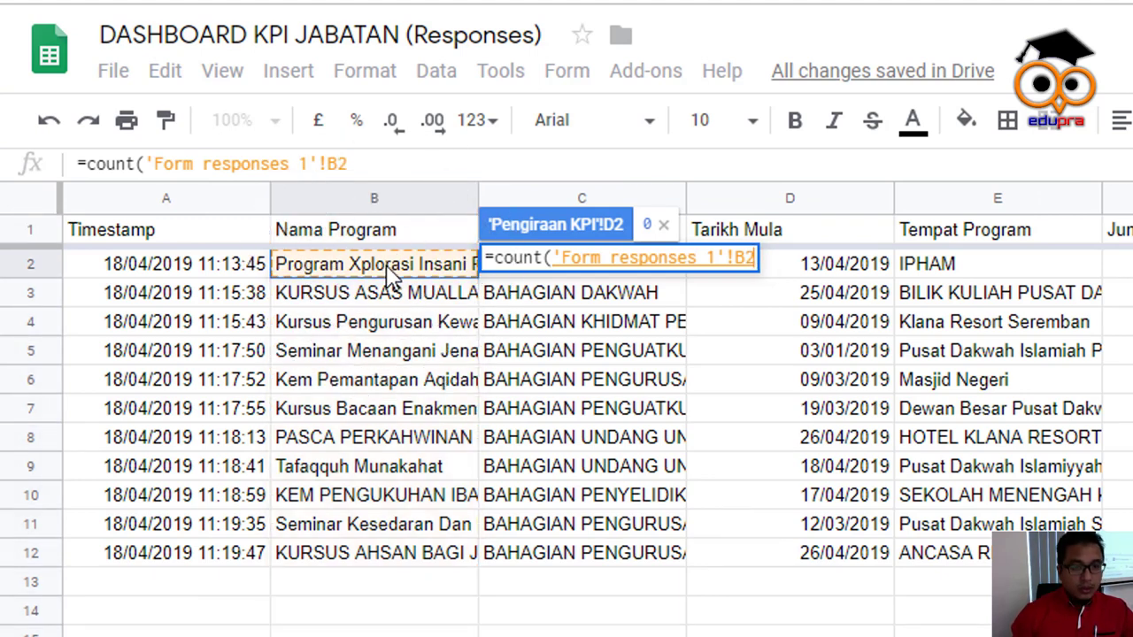
key("ctrl+shift+Down")
key("ctrl+shift+Down")
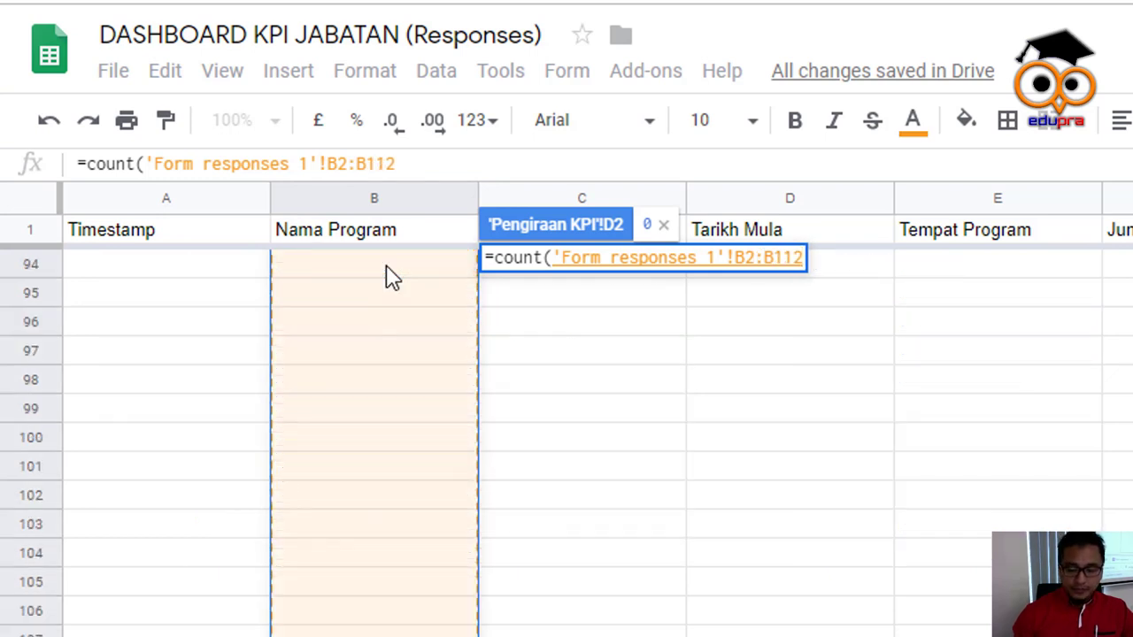
key("Return")
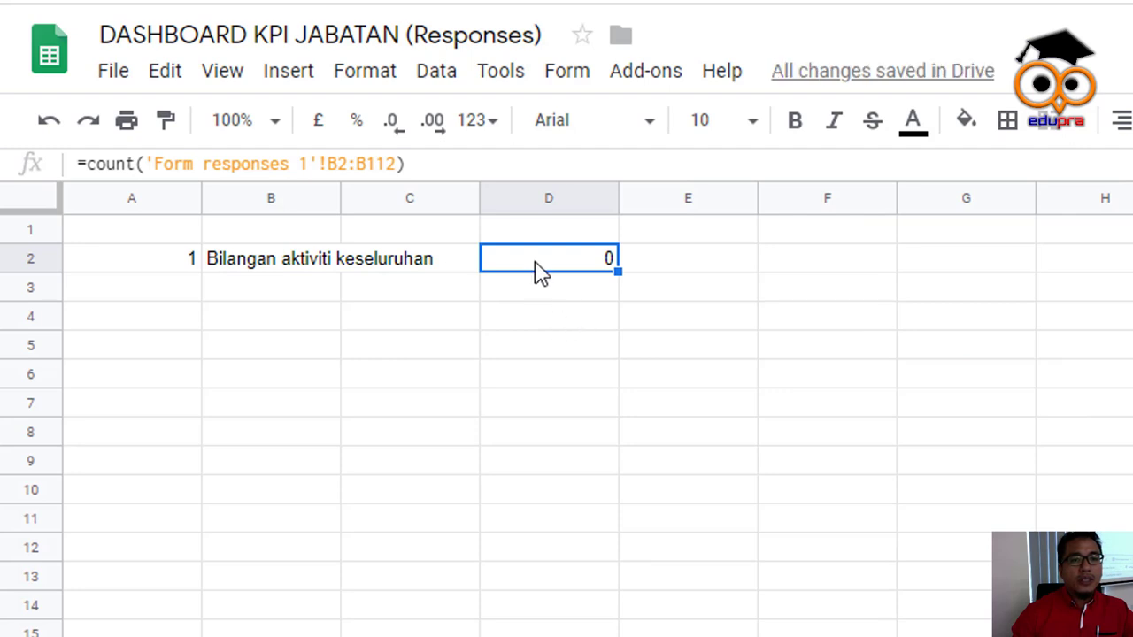
Change the D2 formula to COUNTA over 'Form responses 1'!B2:B112 and check it against the Nama Program rows in the responses sheet
left_click(137, 166)
type("a")
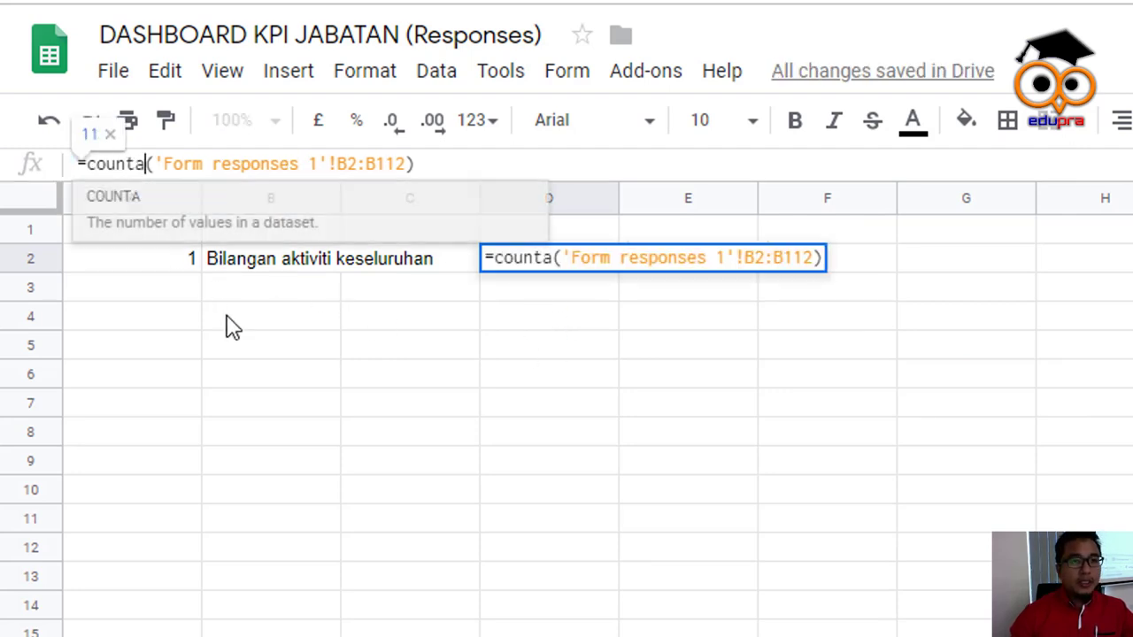
key("Tab")
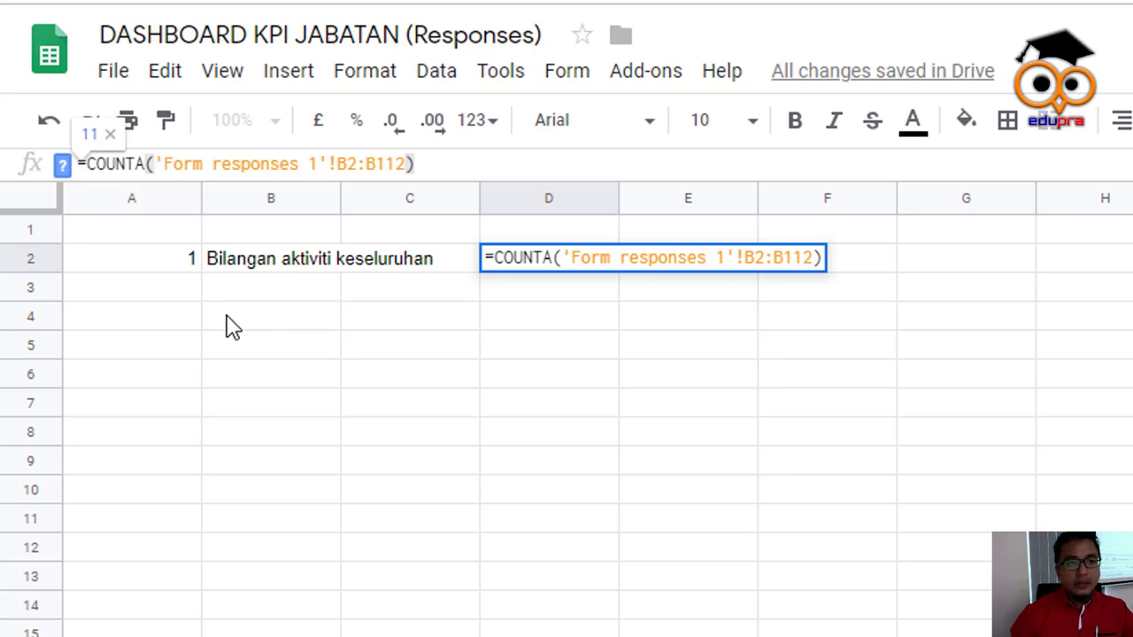
key("Return")
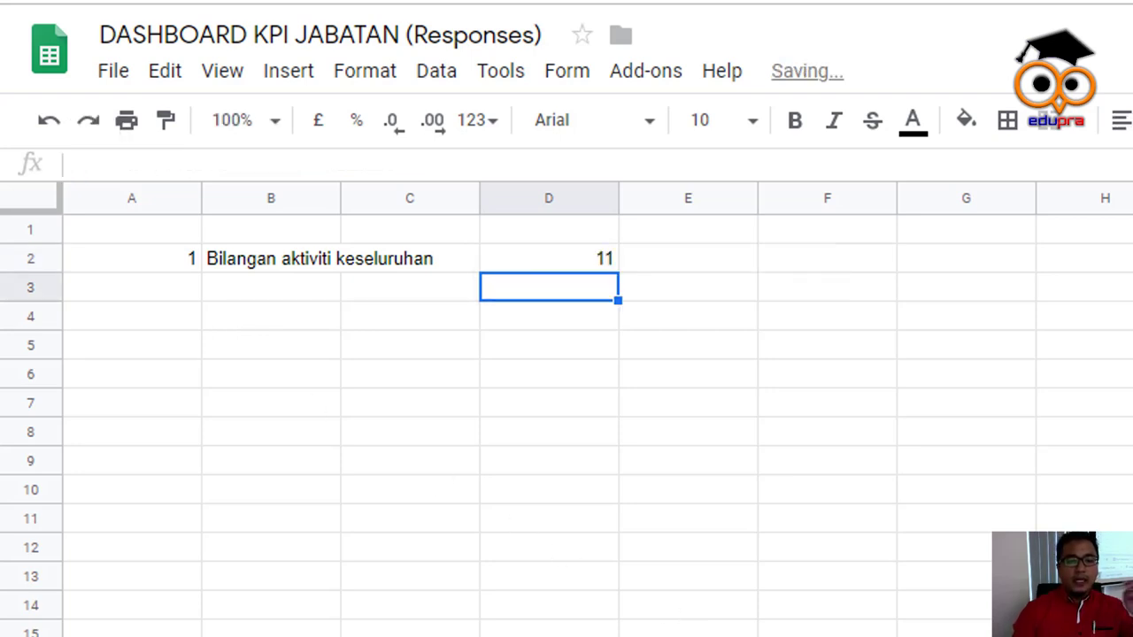
left_click(531, 263)
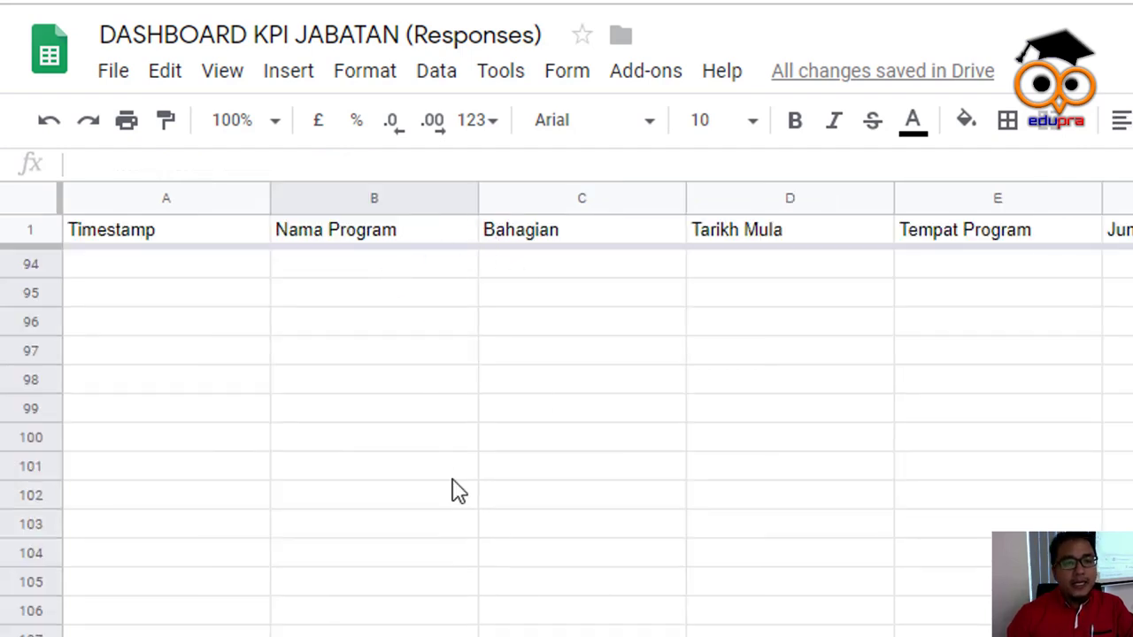
scroll(487, 511, "up", 15)
scroll(488, 511, "up", 10)
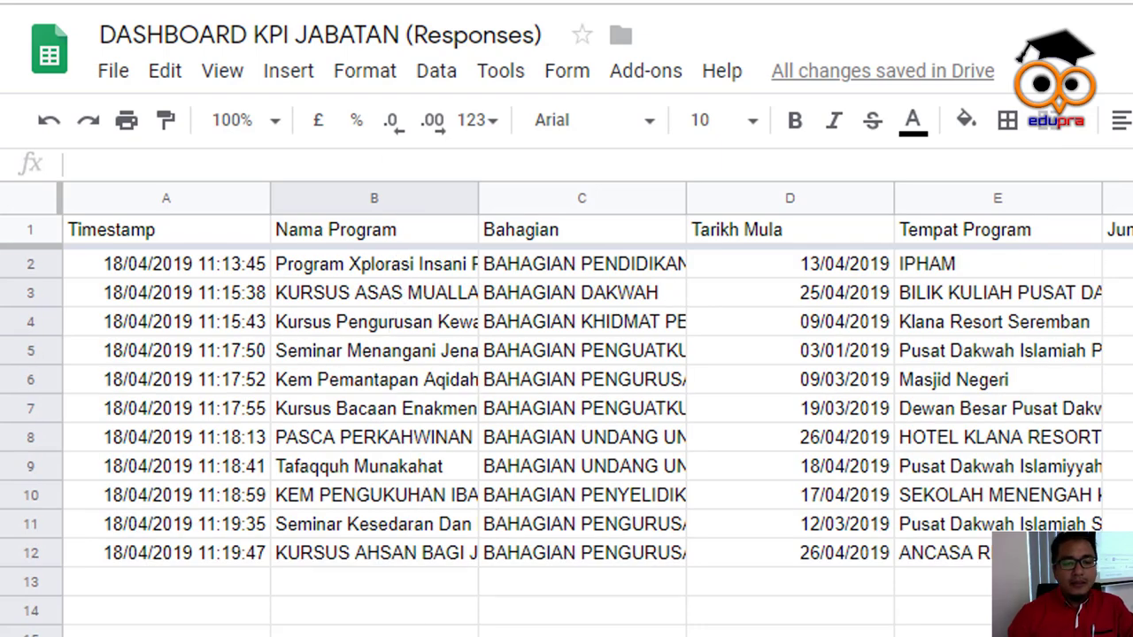
key("ctrl+shift+Page_Up")
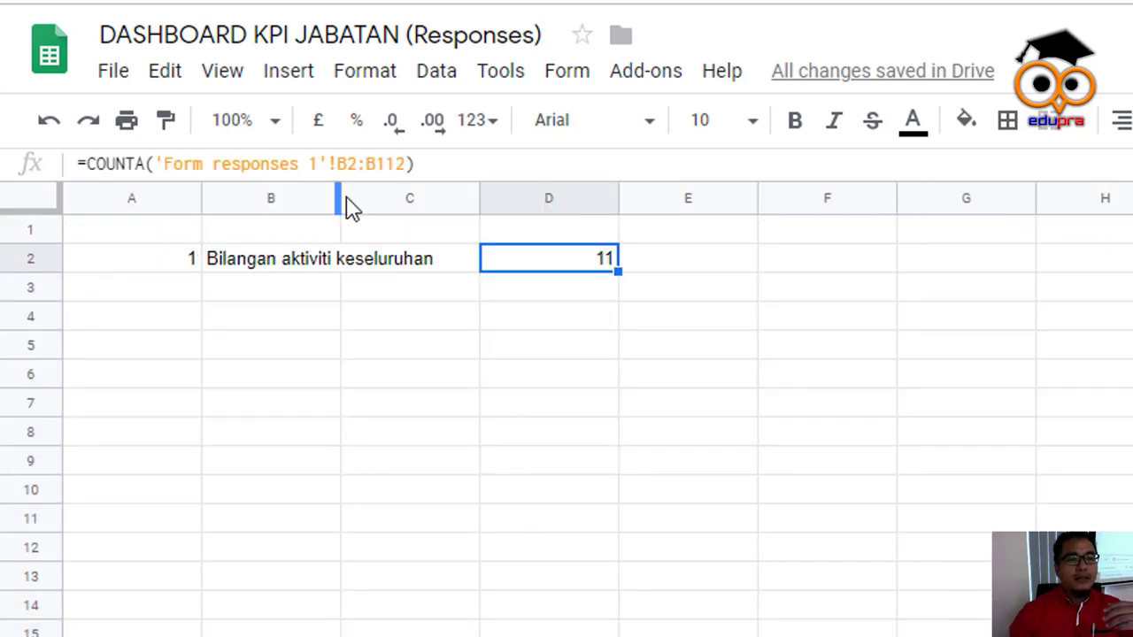
Widen column B to fit its Bilangan aktiviti keseluruhan label and delete the empty column C
left_click_drag(339, 202, 440, 201)
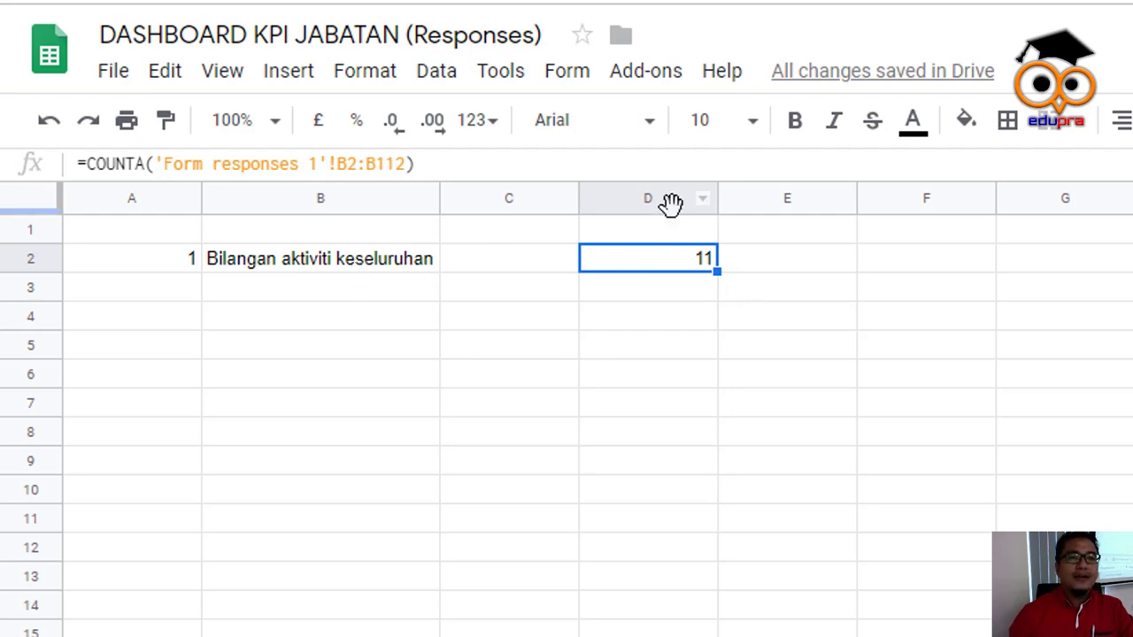
left_click(520, 196)
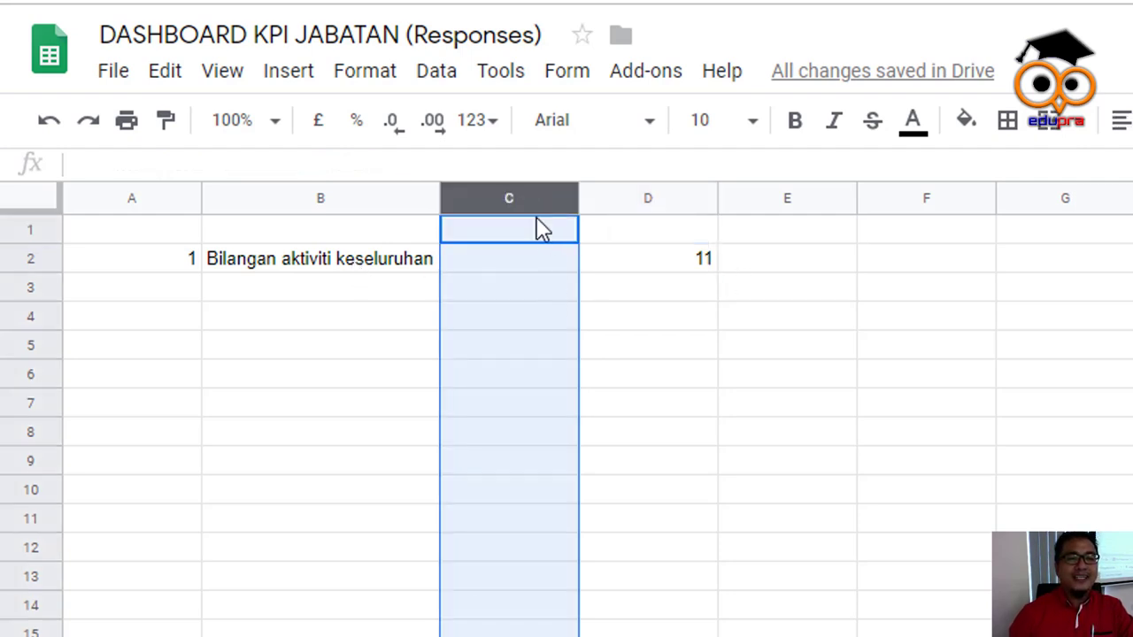
right_click(518, 196)
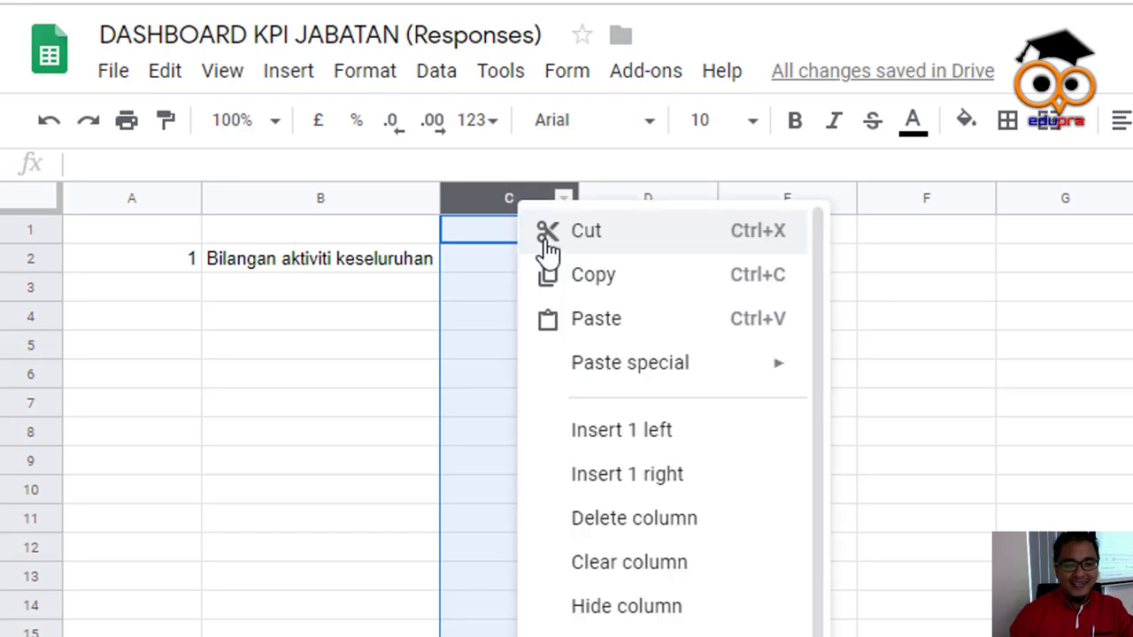
left_click(665, 522)
left_click(478, 438)
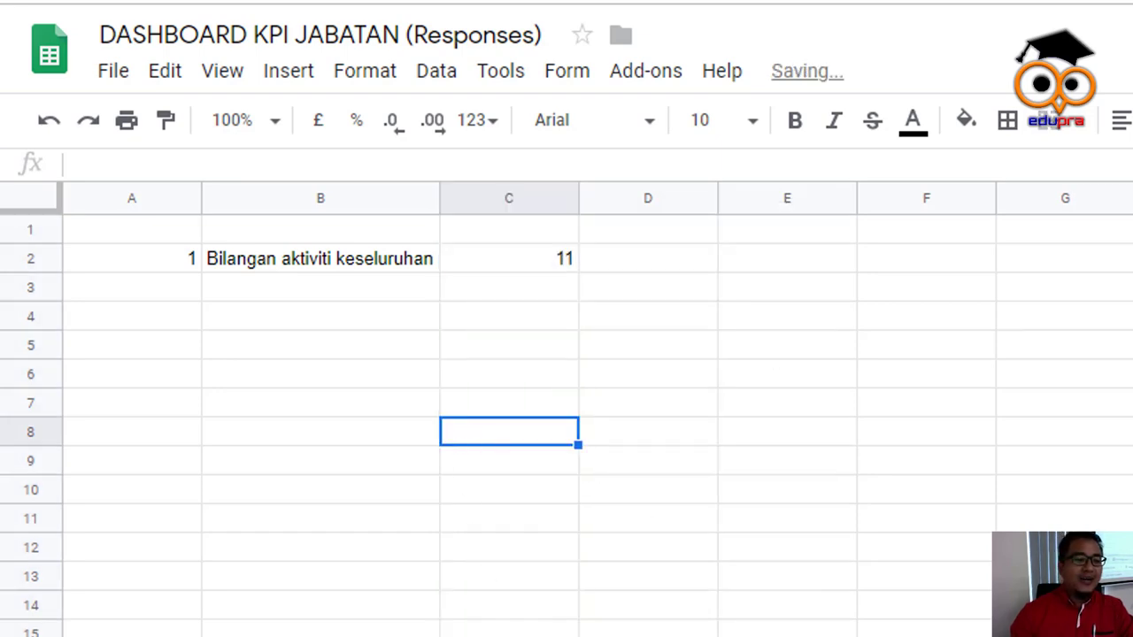
Enter 2 in A4 and the label Bilangan aktivti bahagian in B4 of the Pengiraan KPI sheet
key("ctrl+shift+Page_Up")
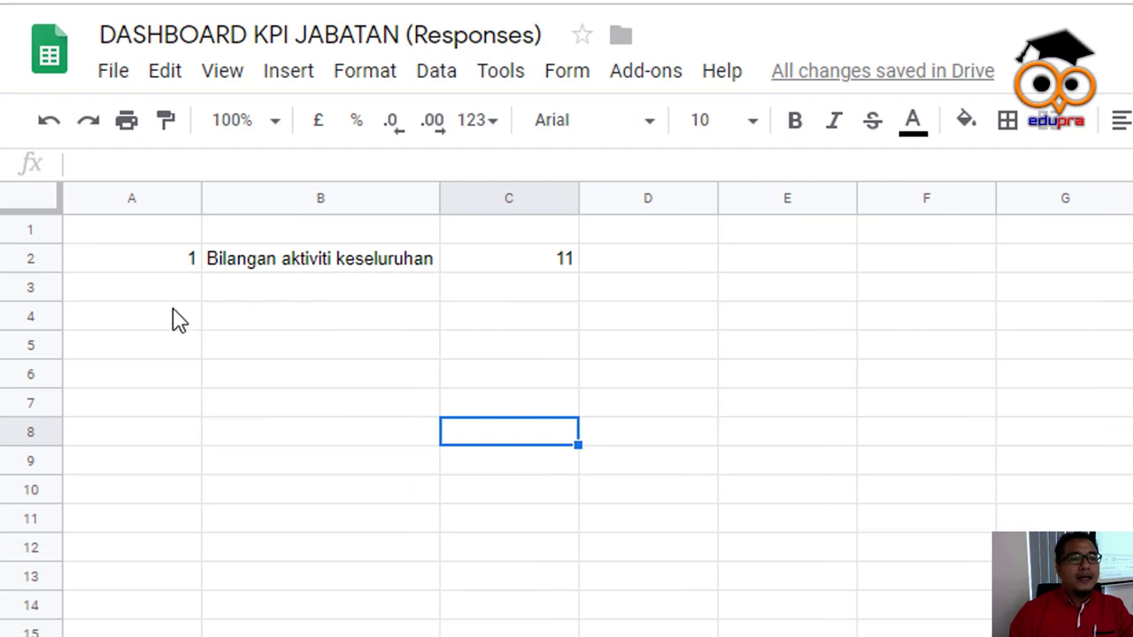
left_click(288, 265)
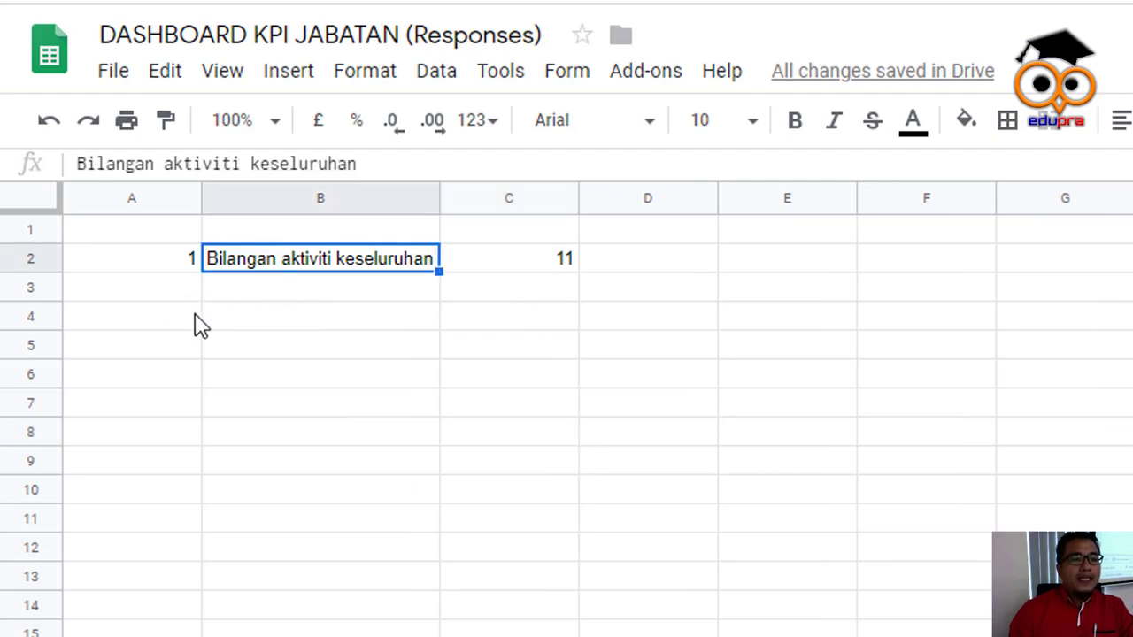
left_click(194, 320)
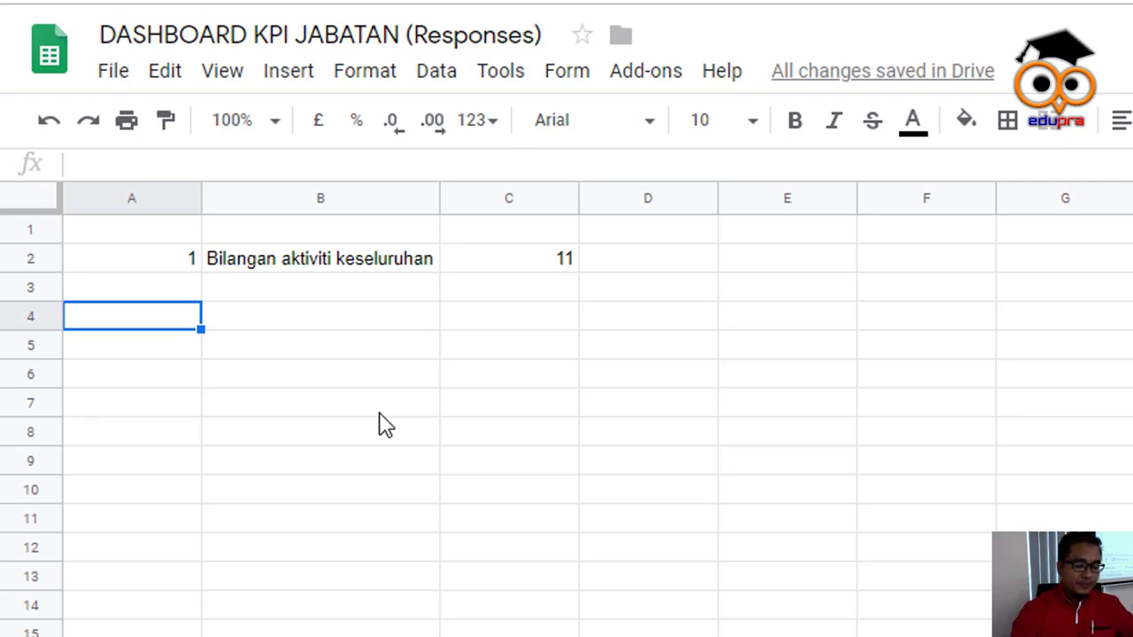
type("2")
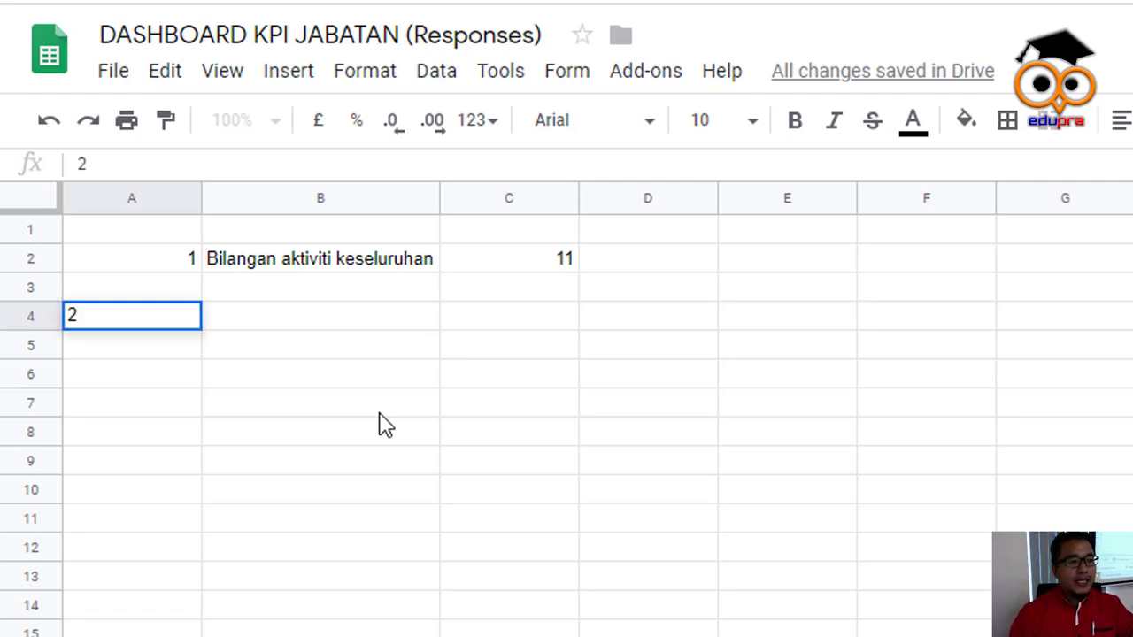
key("Tab")
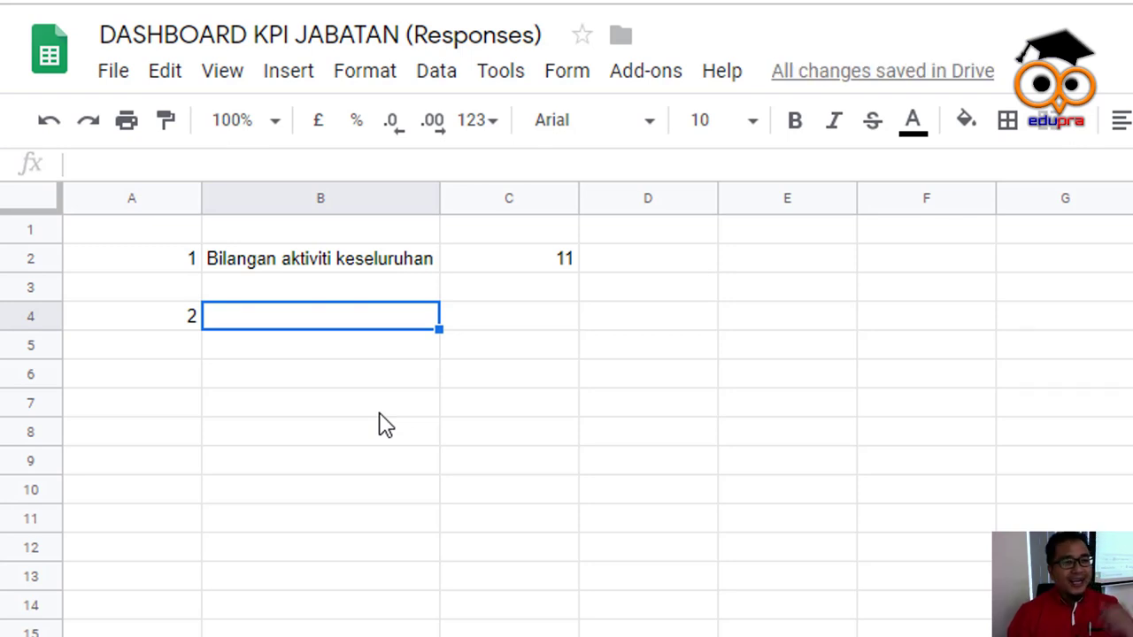
type("B")
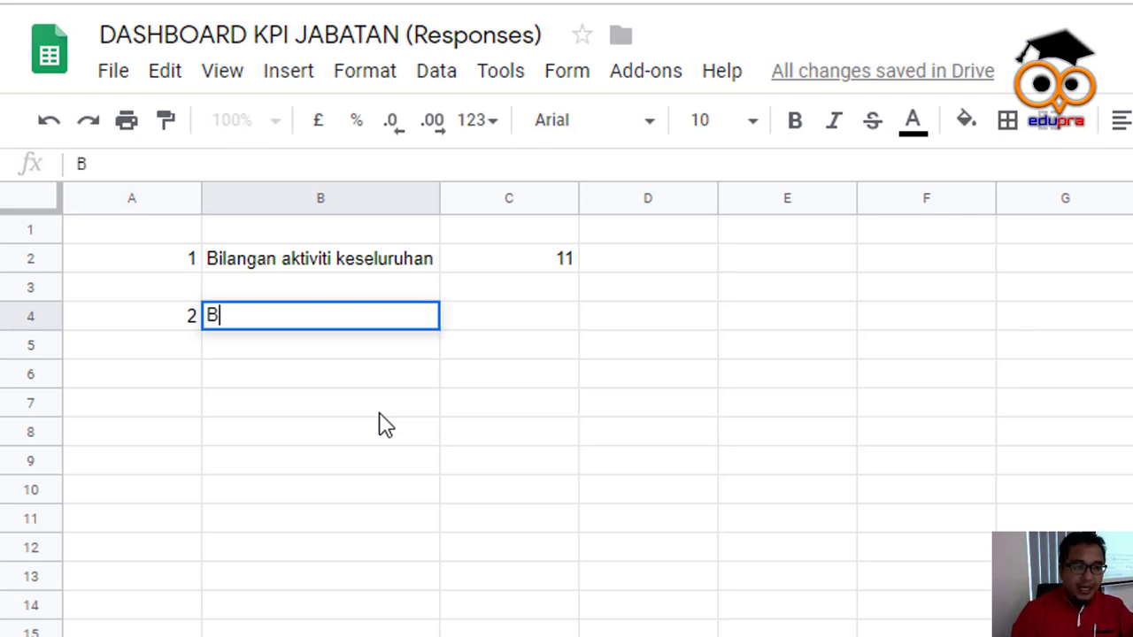
type("ilangan ")
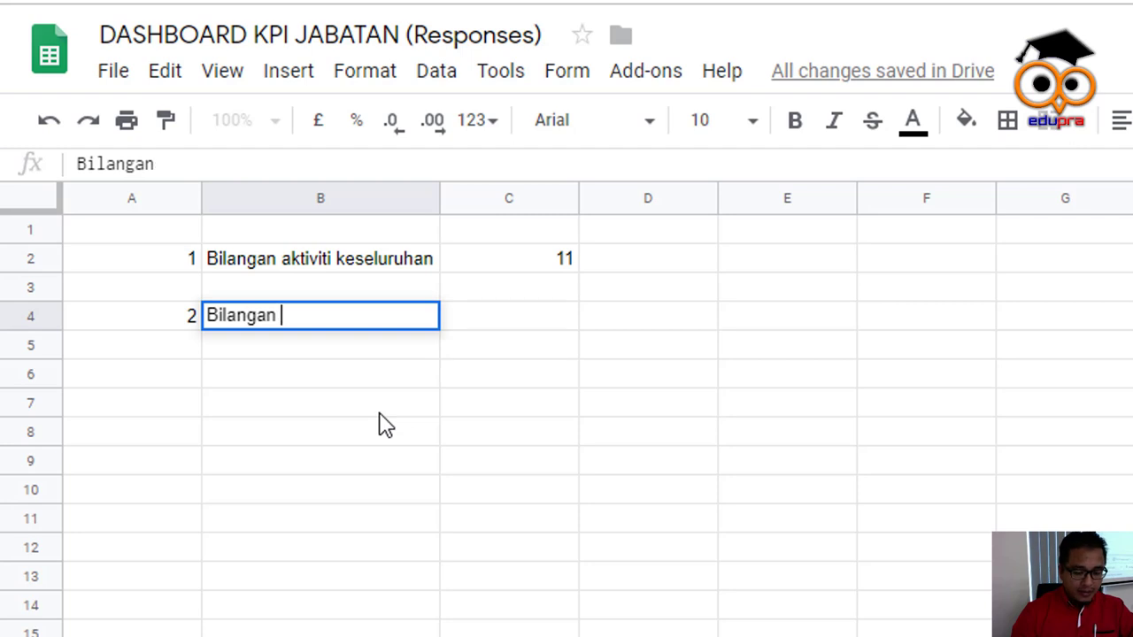
type("aktivti bahag")
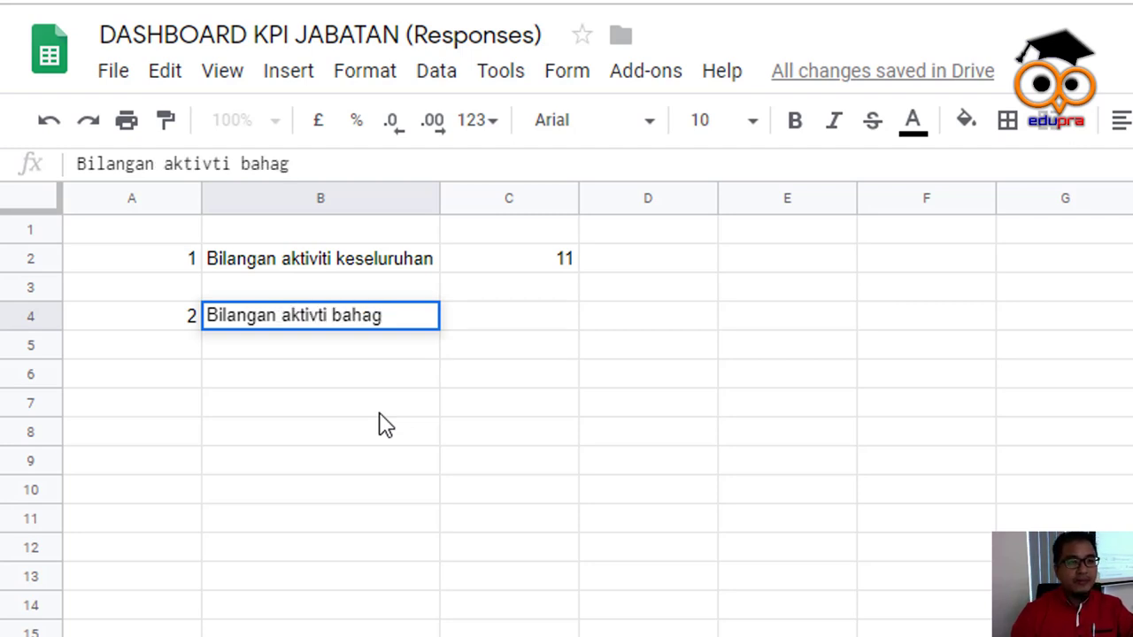
type("ian")
key("Tab")
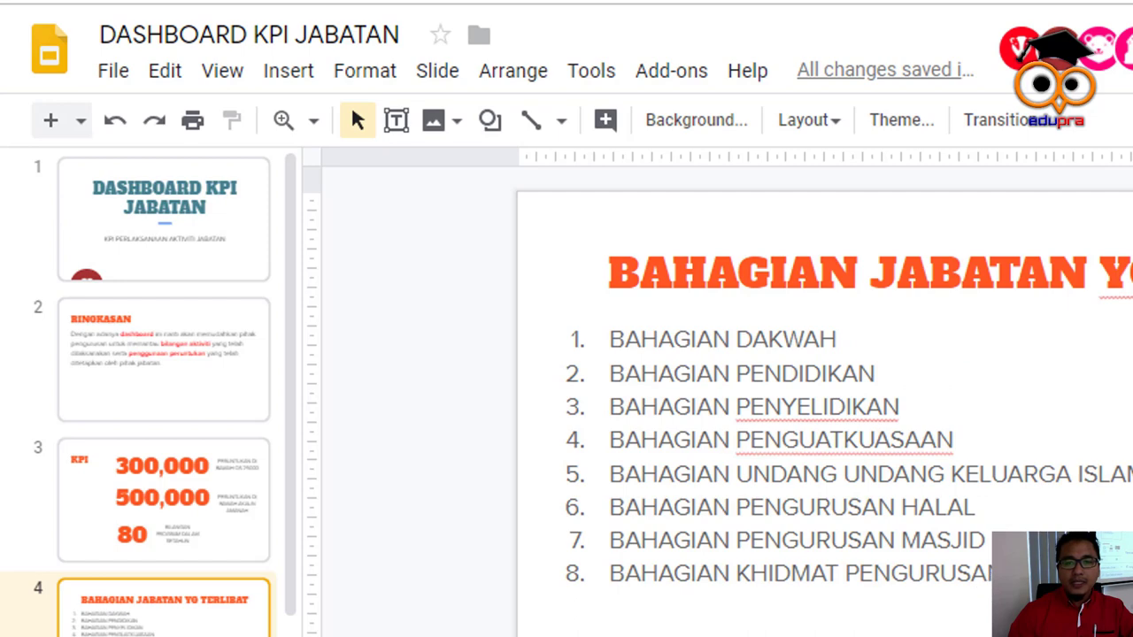
Copy the eight bahagian names from slide 4 of the KPI presentation and paste them as values only from C4 down in the Pengiraan KPI sheet
left_click_drag(984, 590, 616, 342)
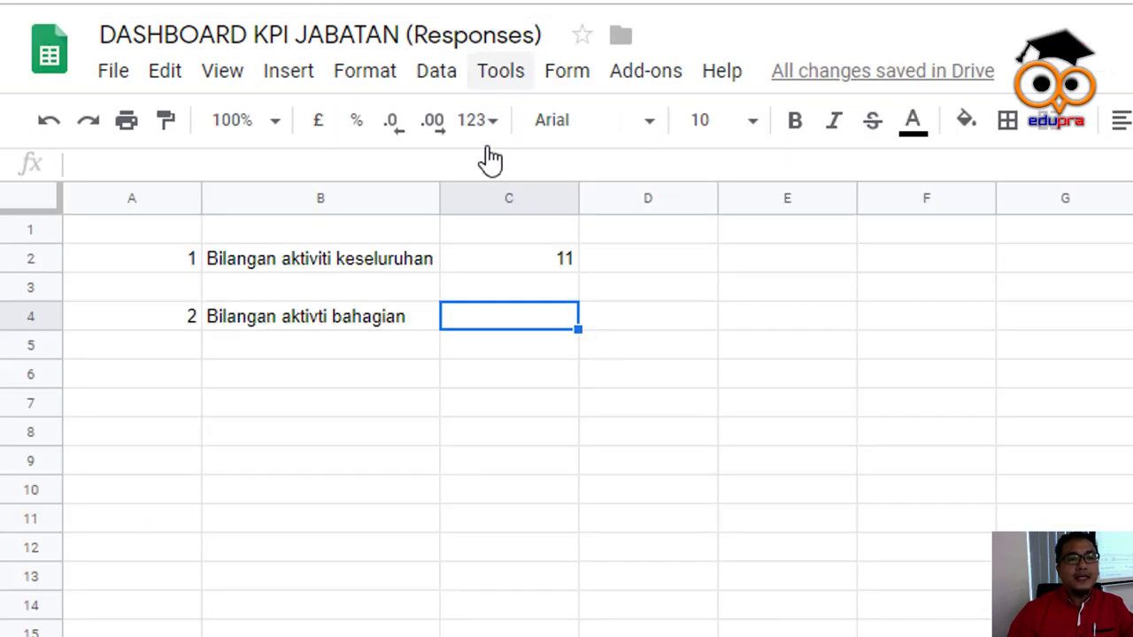
right_click(482, 320)
mouse_move(715, 481)
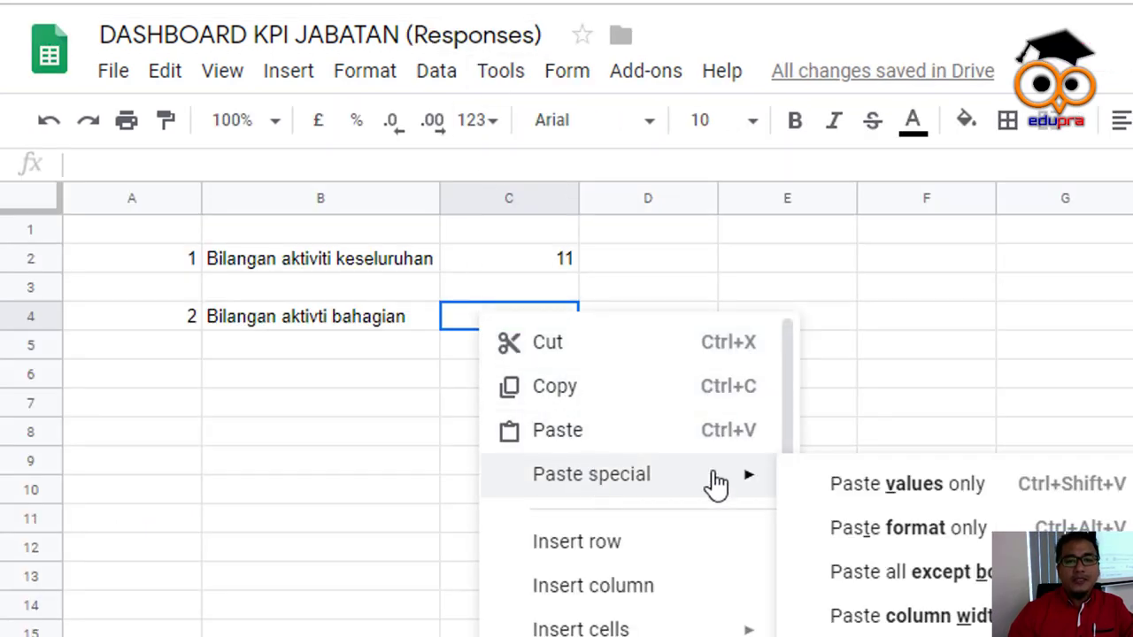
left_click(935, 508)
left_click(727, 630)
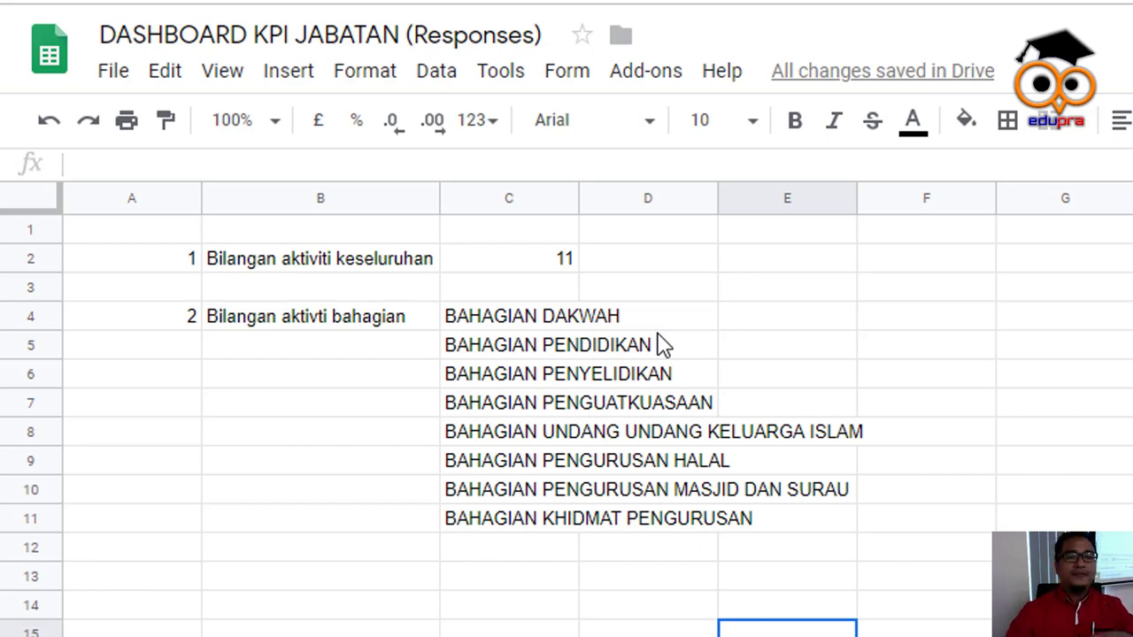
Begin a COUNTIF formula in D4 of the Pengiraan KPI sheet and look through the form responses columns for the range to count
left_click(659, 327)
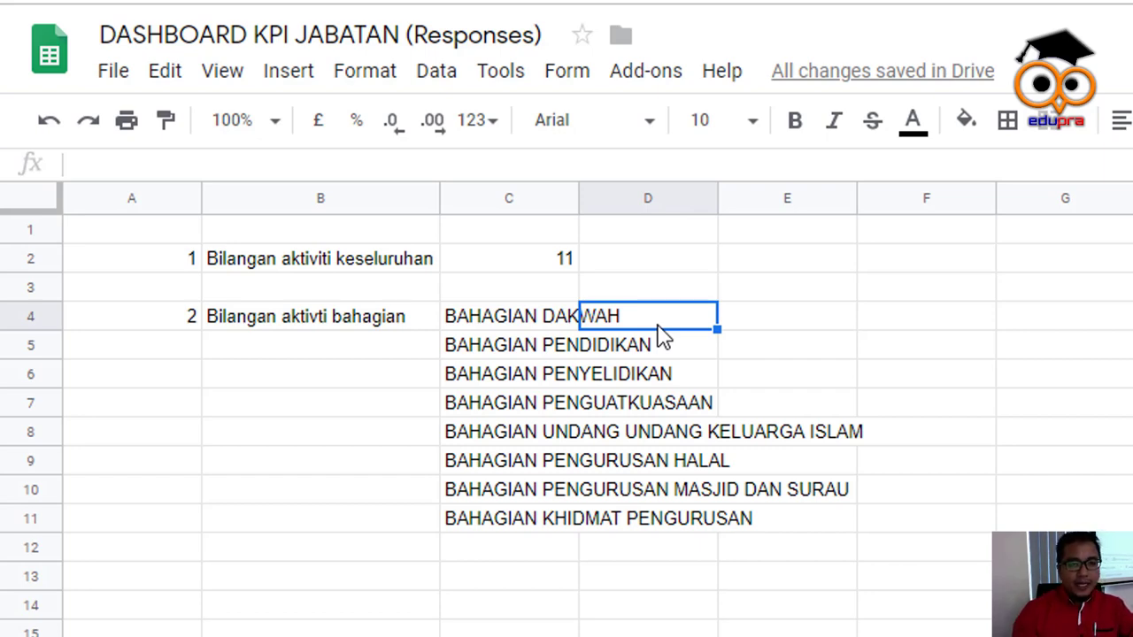
type("=")
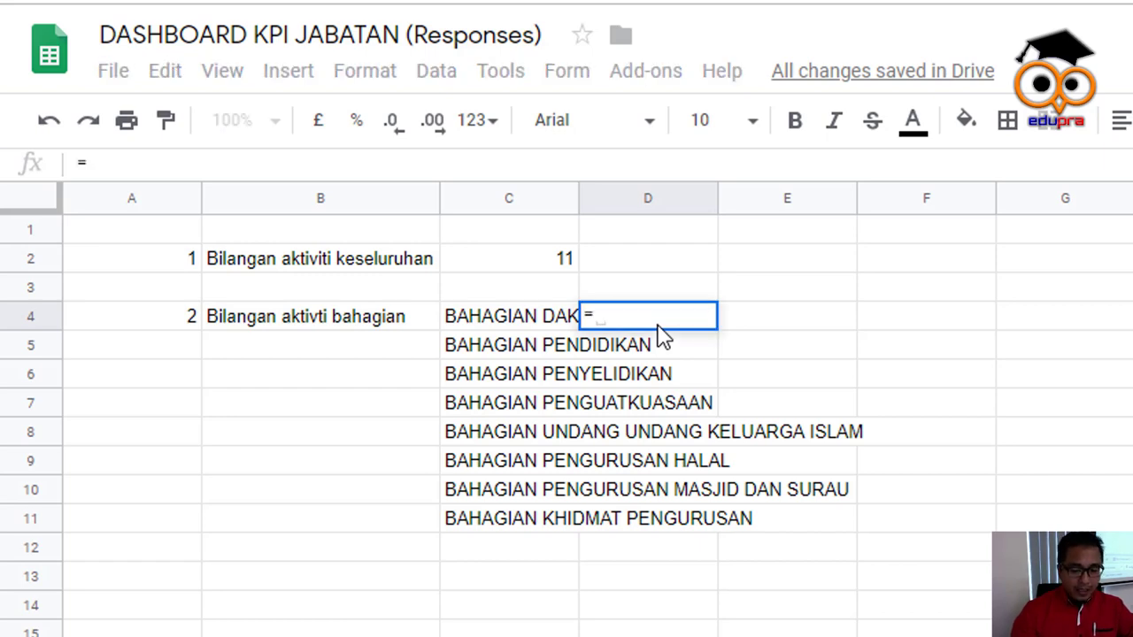
type("co")
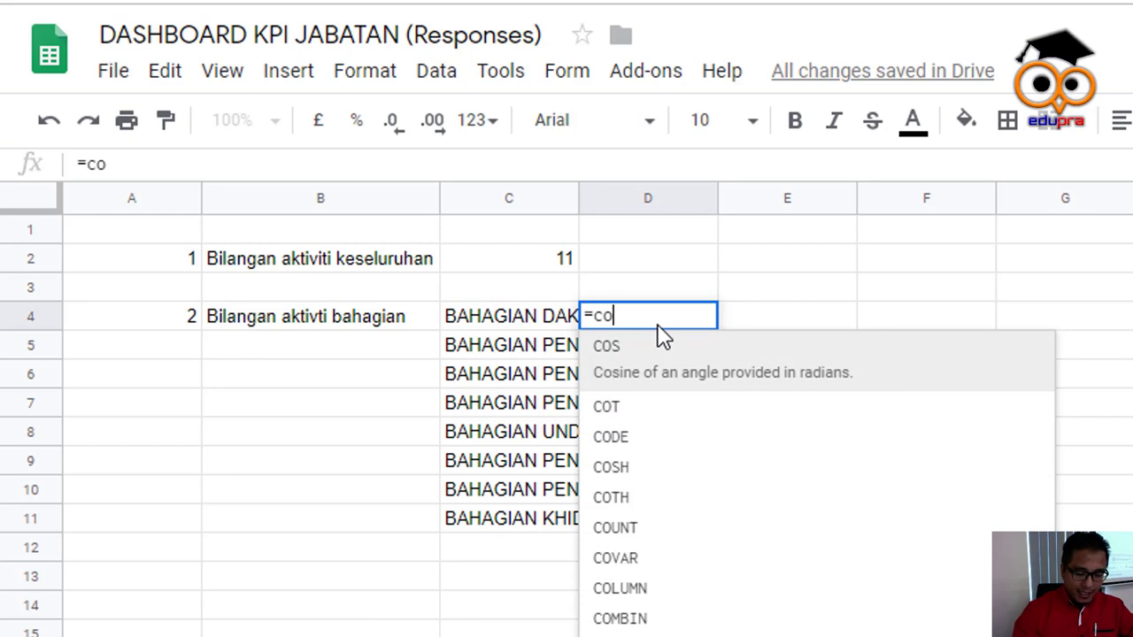
type("unti")
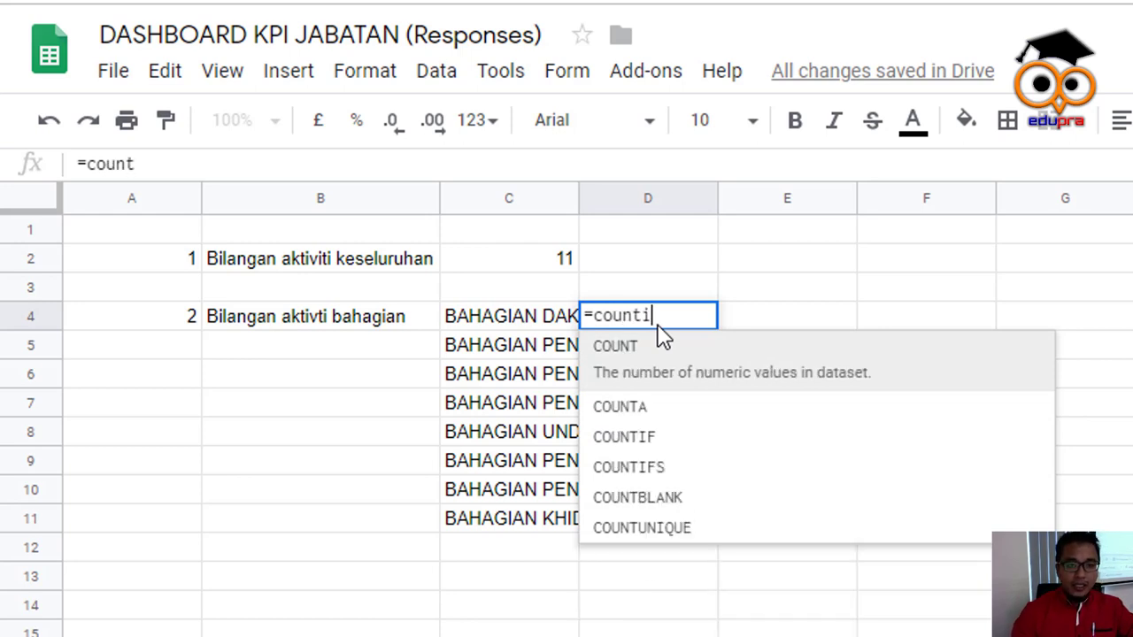
type("f(")
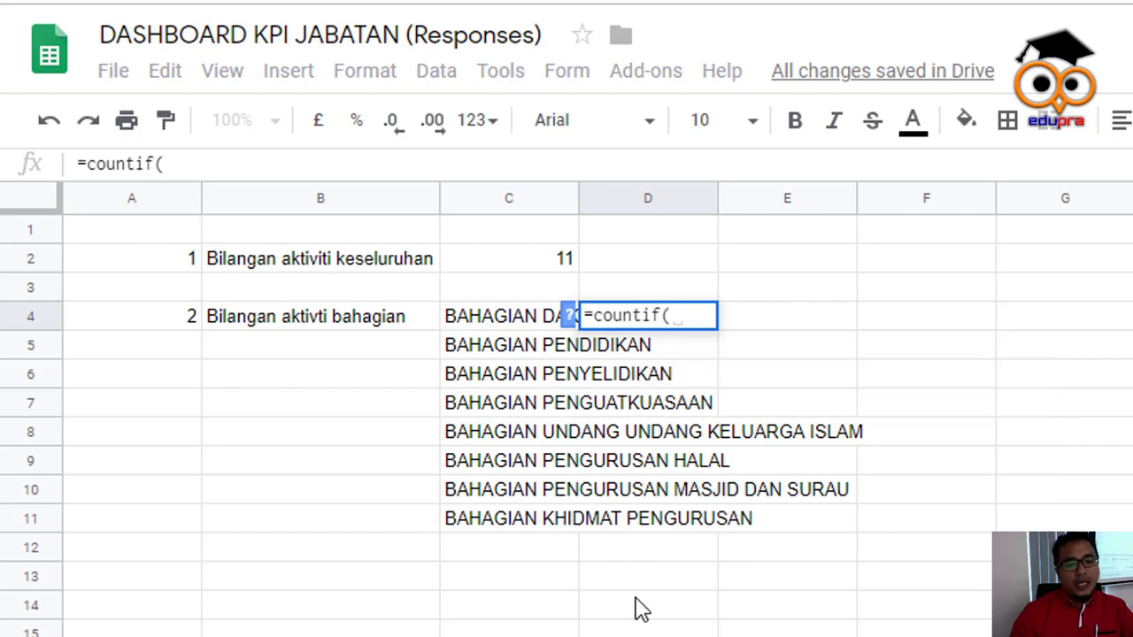
key("ctrl+shift+Page_Up")
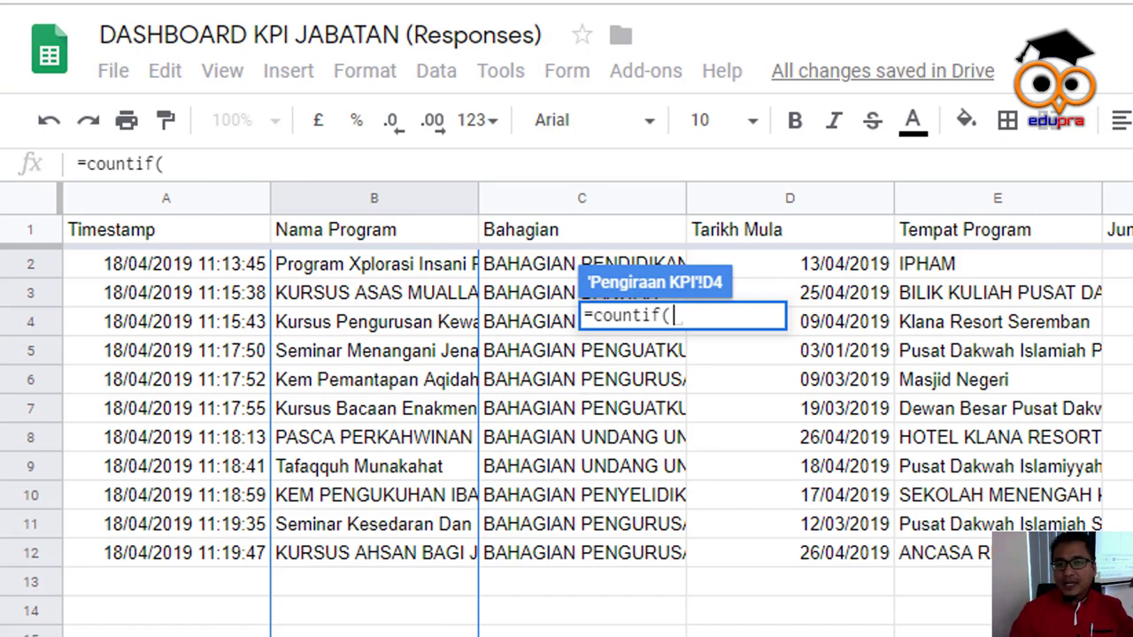
scroll(566, 407, "right", 2)
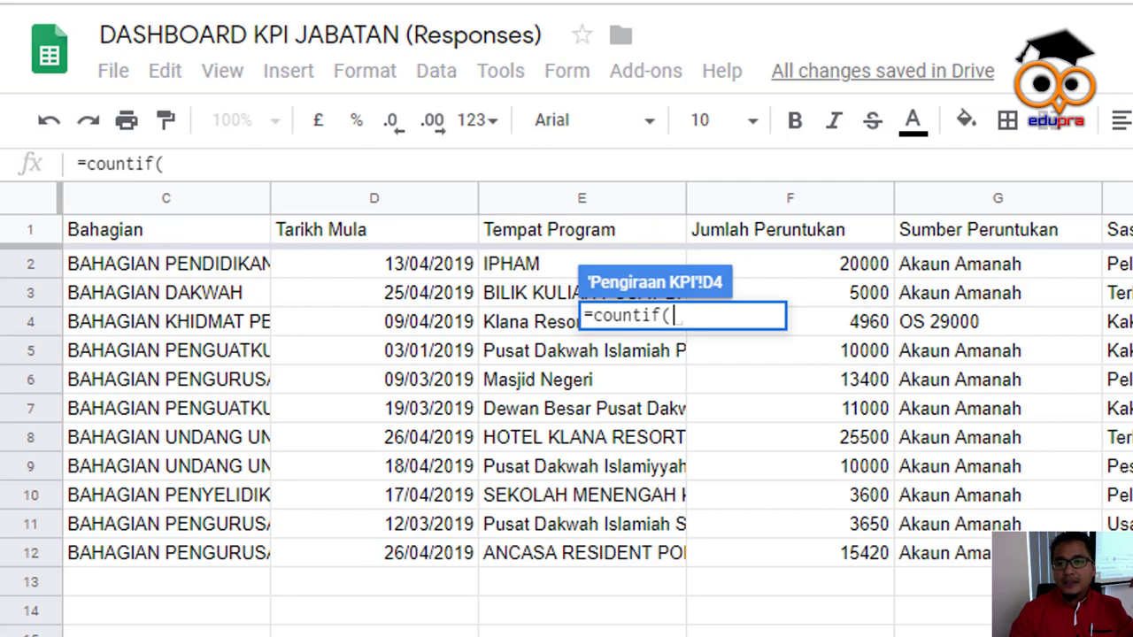
scroll(566, 407, "right", 8)
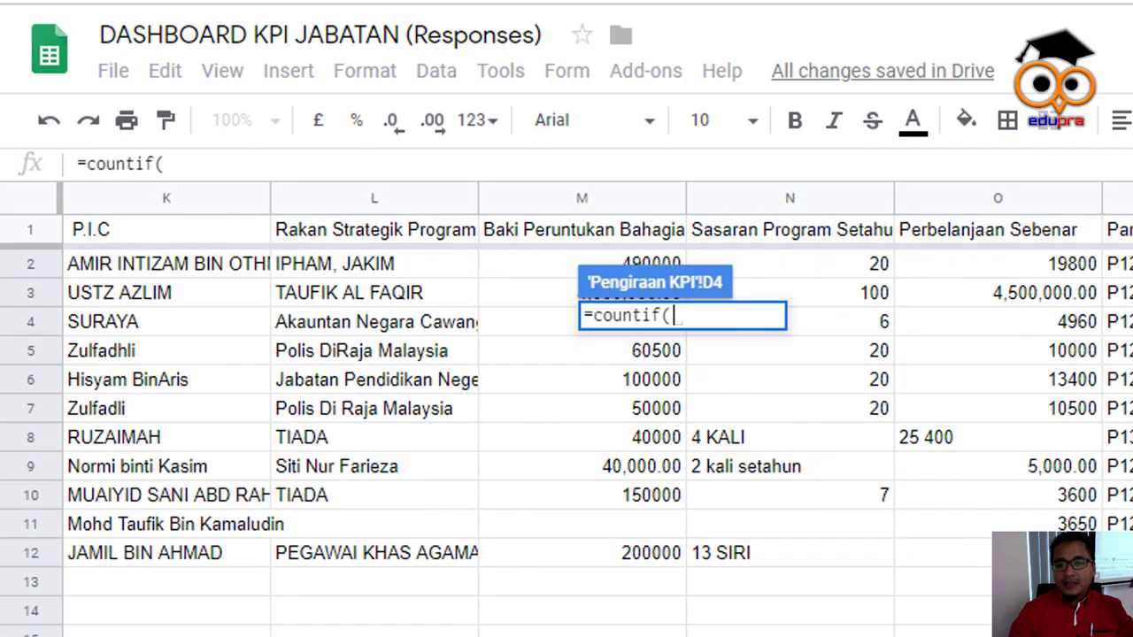
scroll(566, 407, "left", 3)
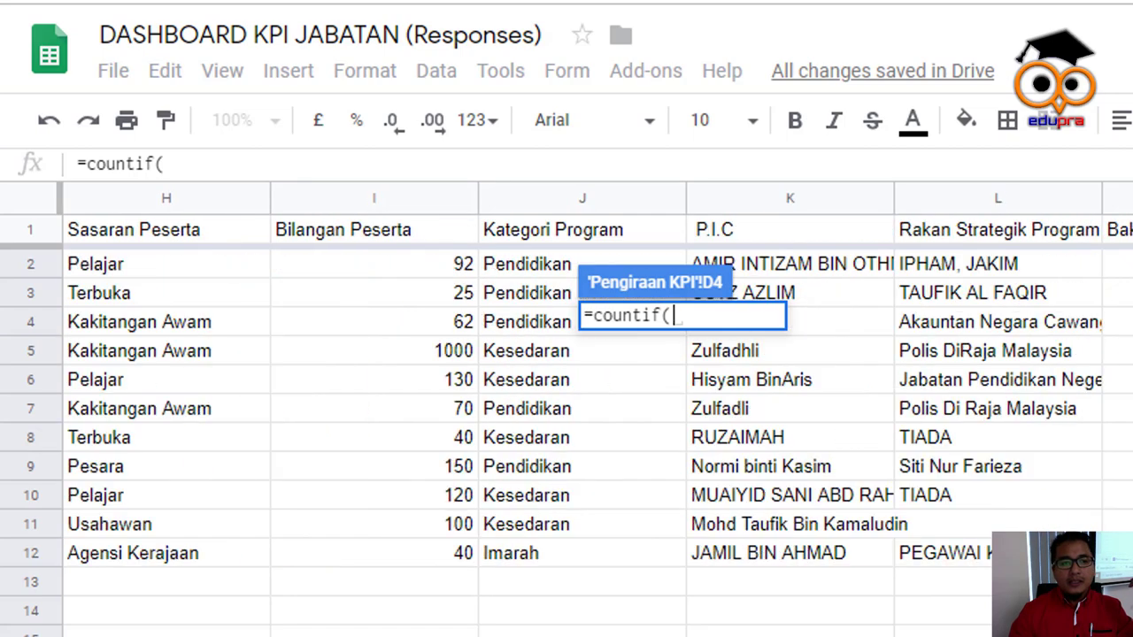
scroll(566, 407, "left", 7)
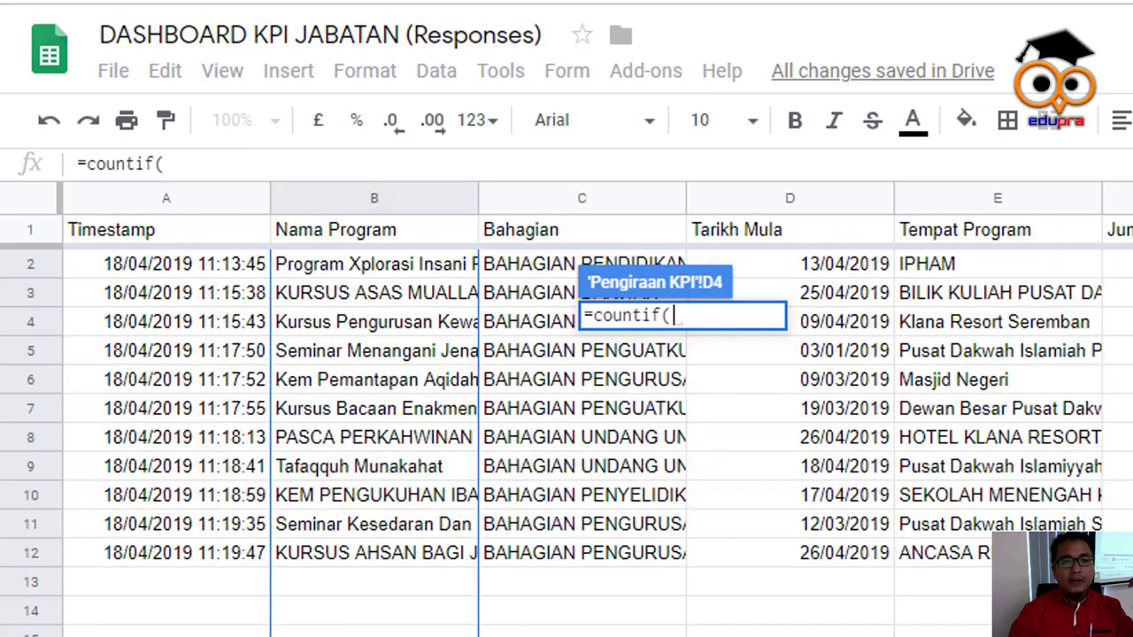
Set the COUNTIF range to the Bahagian column, 'Form responses 1'!C2:C112, and enter the formula in D4 with its criterion left empty
left_click(535, 265)
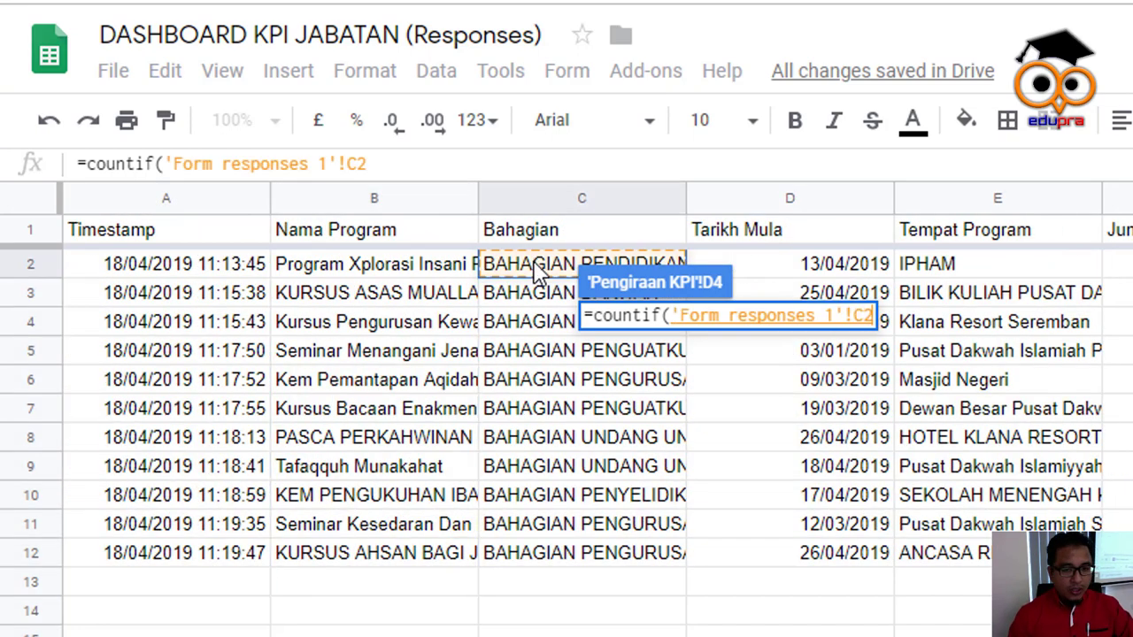
left_click(536, 266)
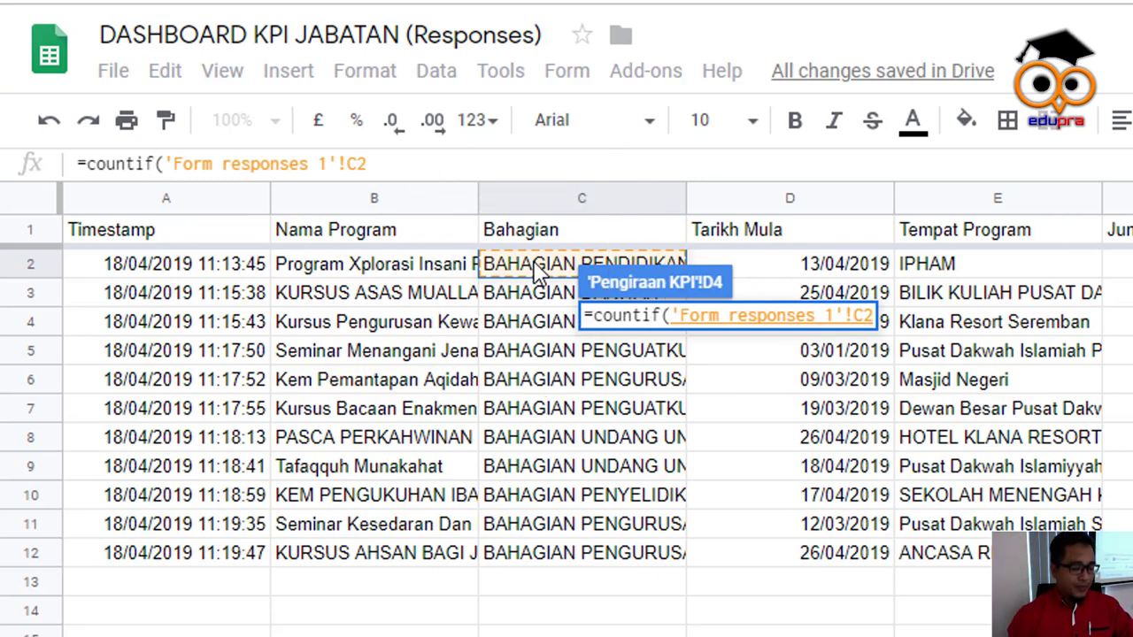
left_click(536, 270)
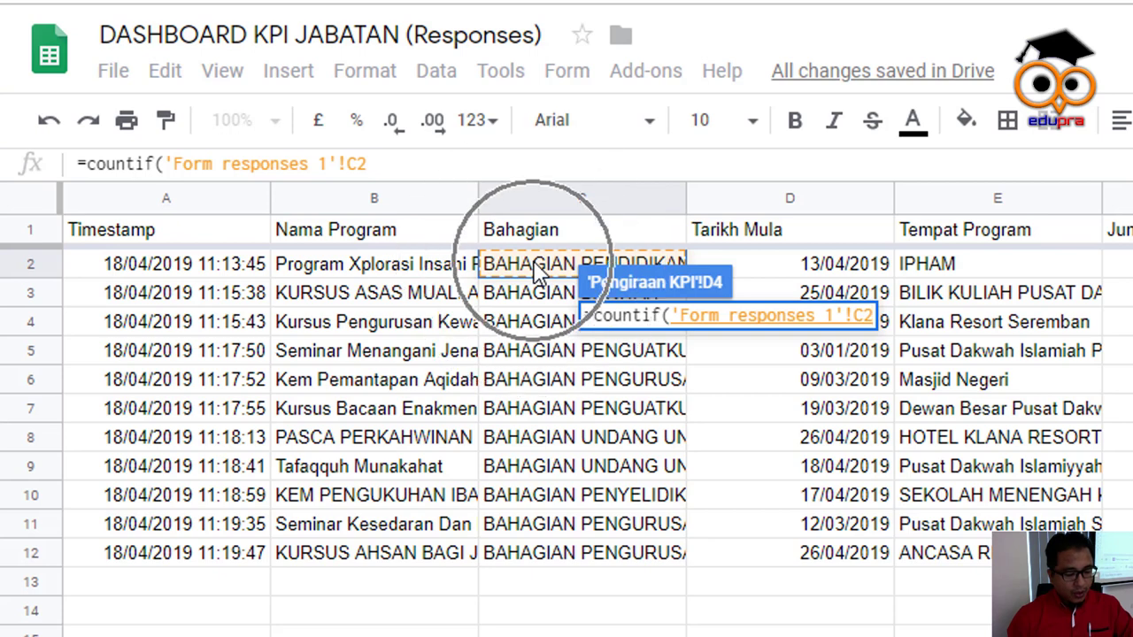
key("ctrl+shift+Down")
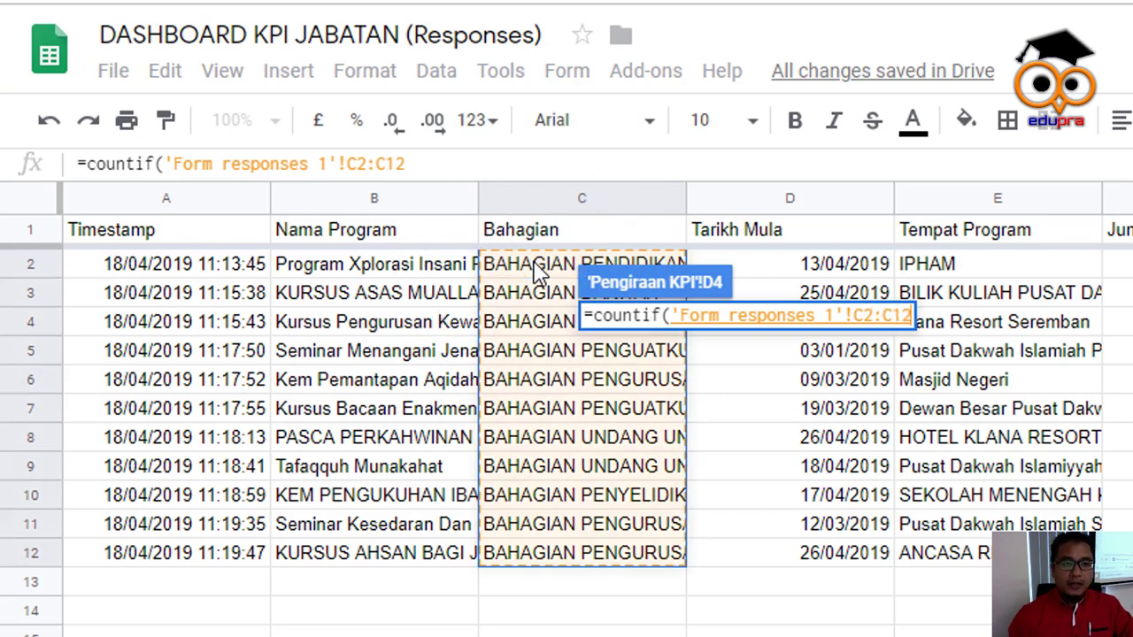
key("ctrl+shift+Down")
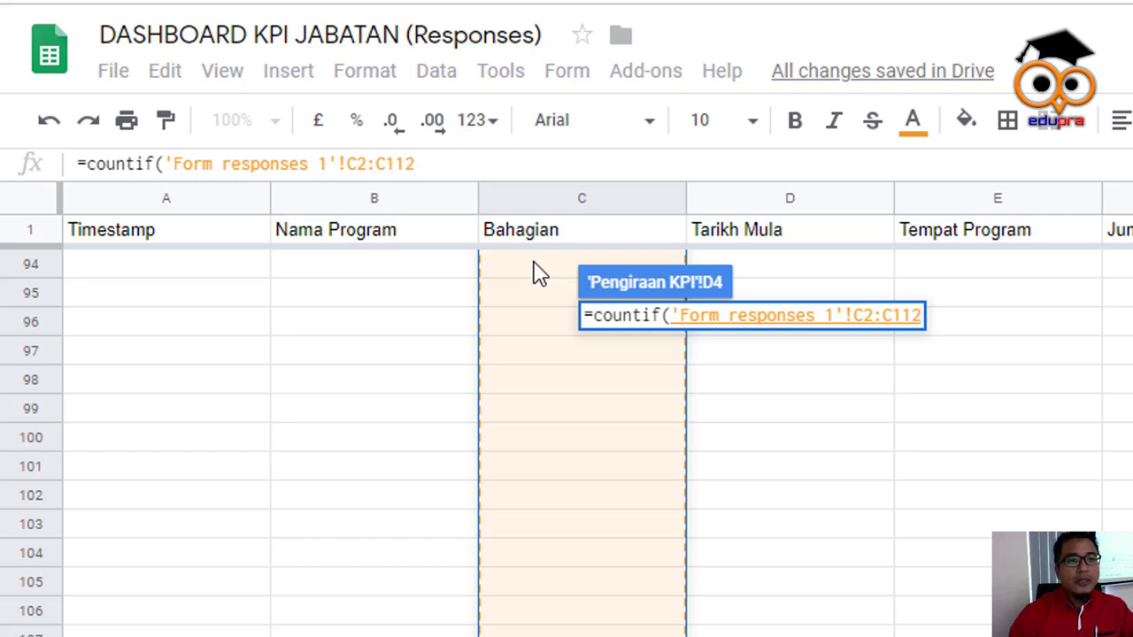
type(",")
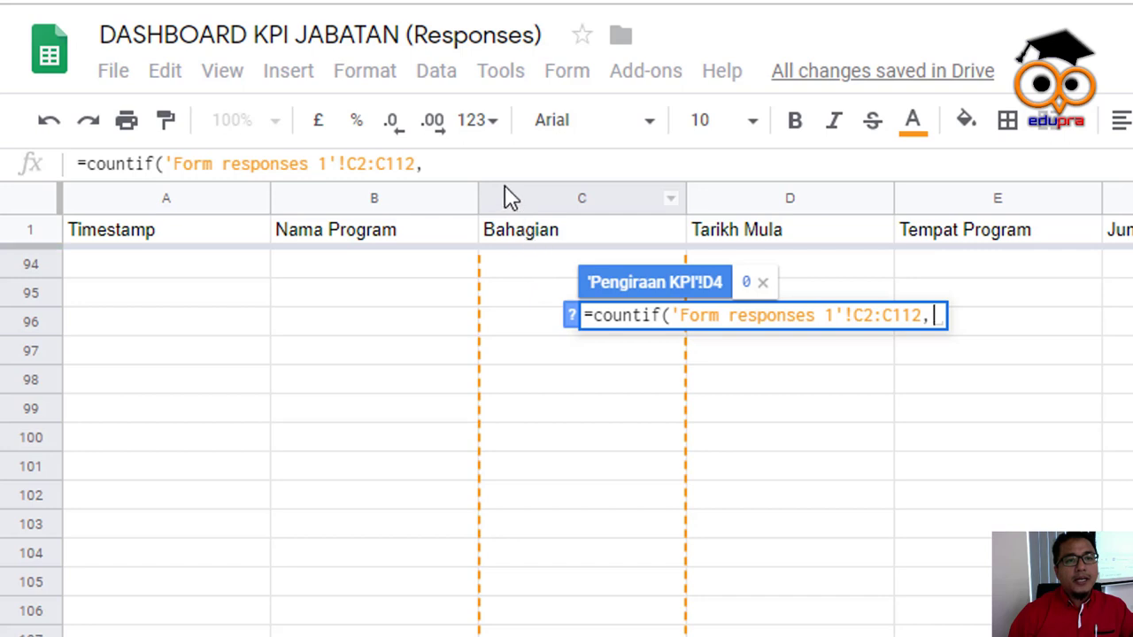
left_click(489, 164)
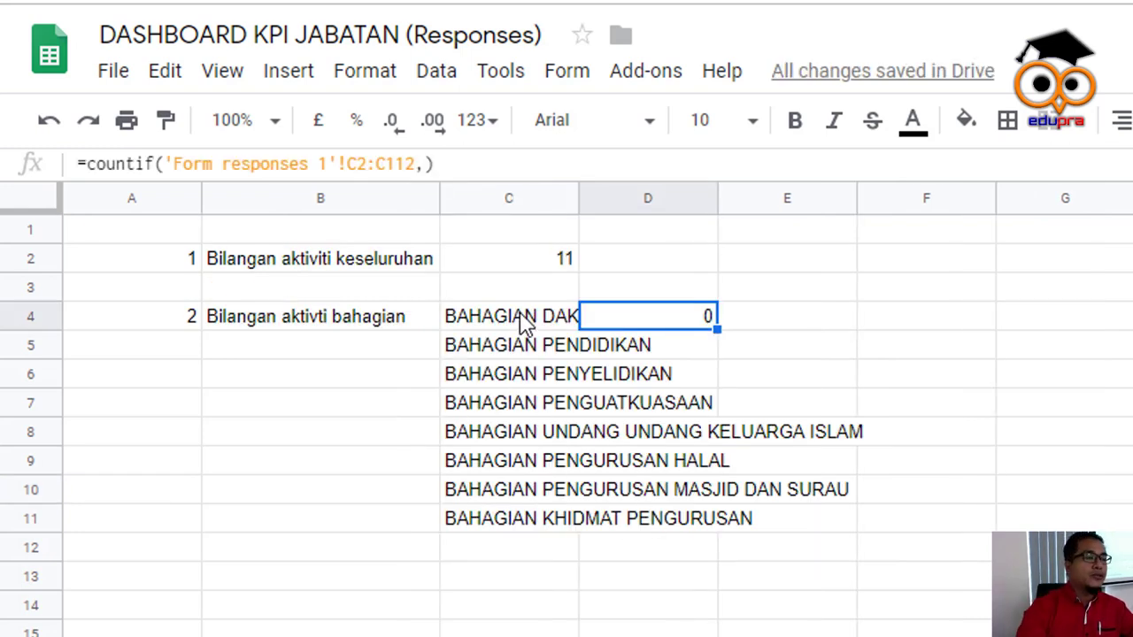
Complete the D4 COUNTIF formula with C4, the BAHAGIAN DAKWAH cell, as its criterion
left_click(524, 324)
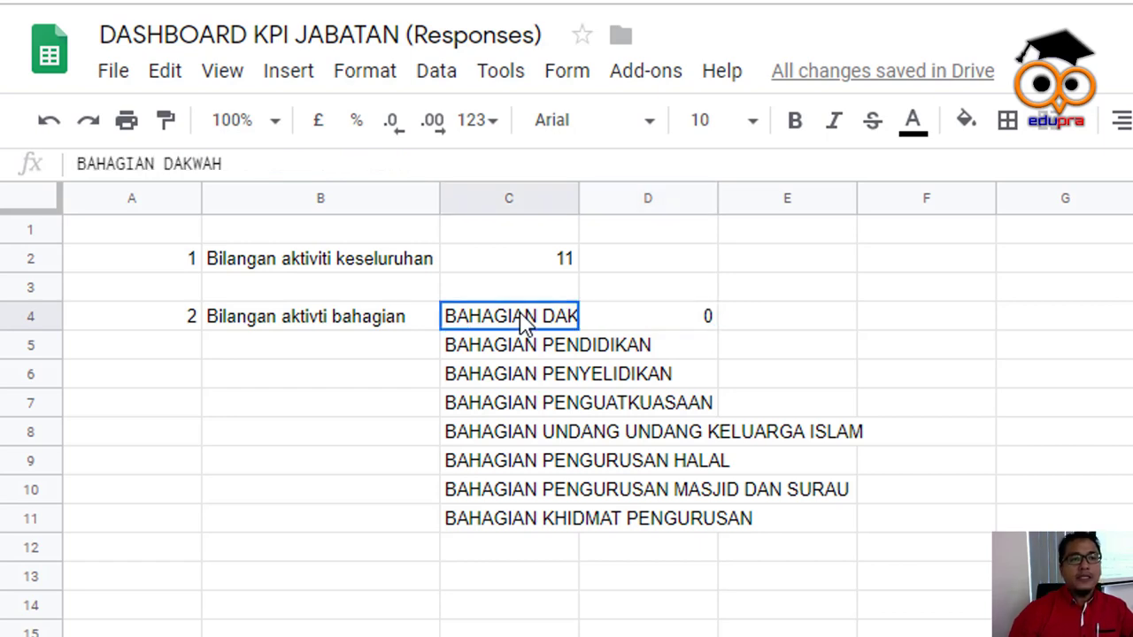
left_click(670, 321)
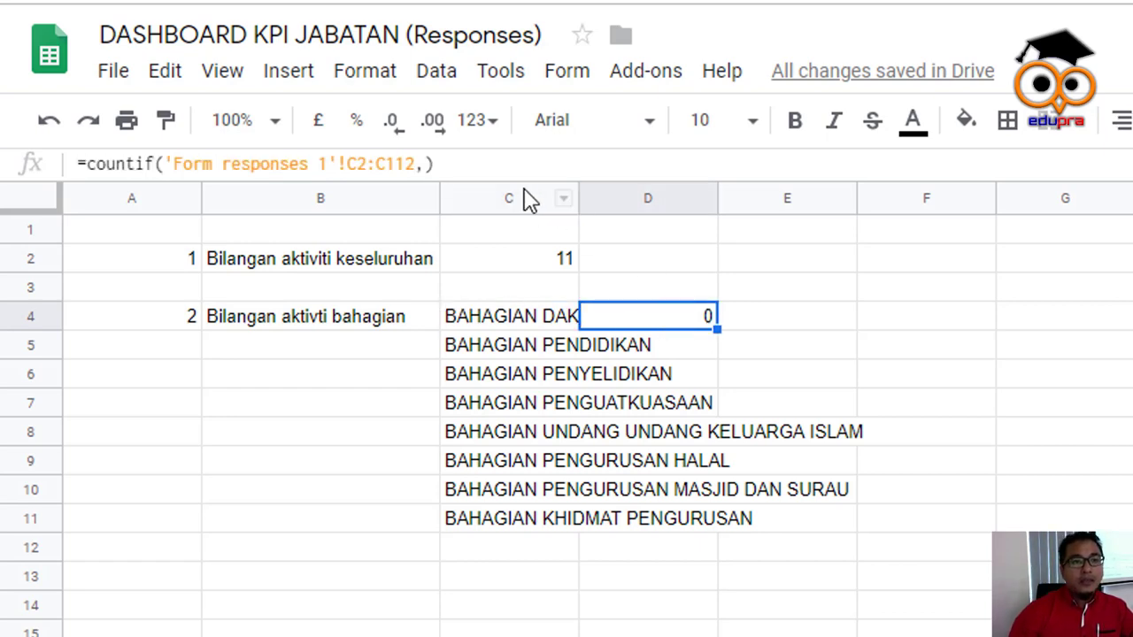
left_click(424, 164)
left_click(543, 329)
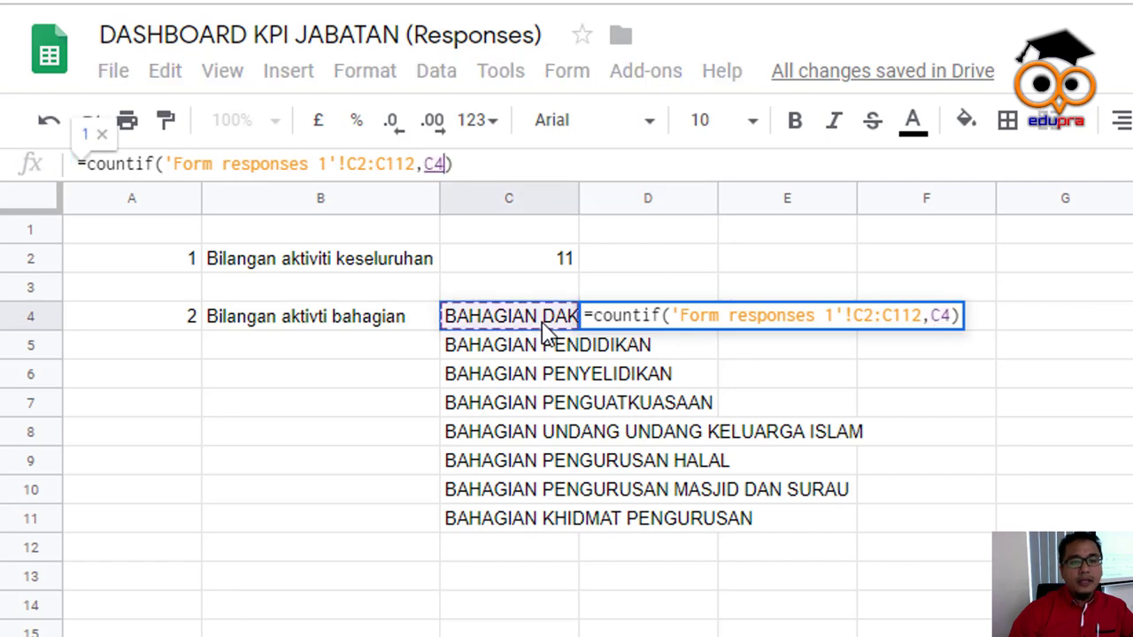
key("Return")
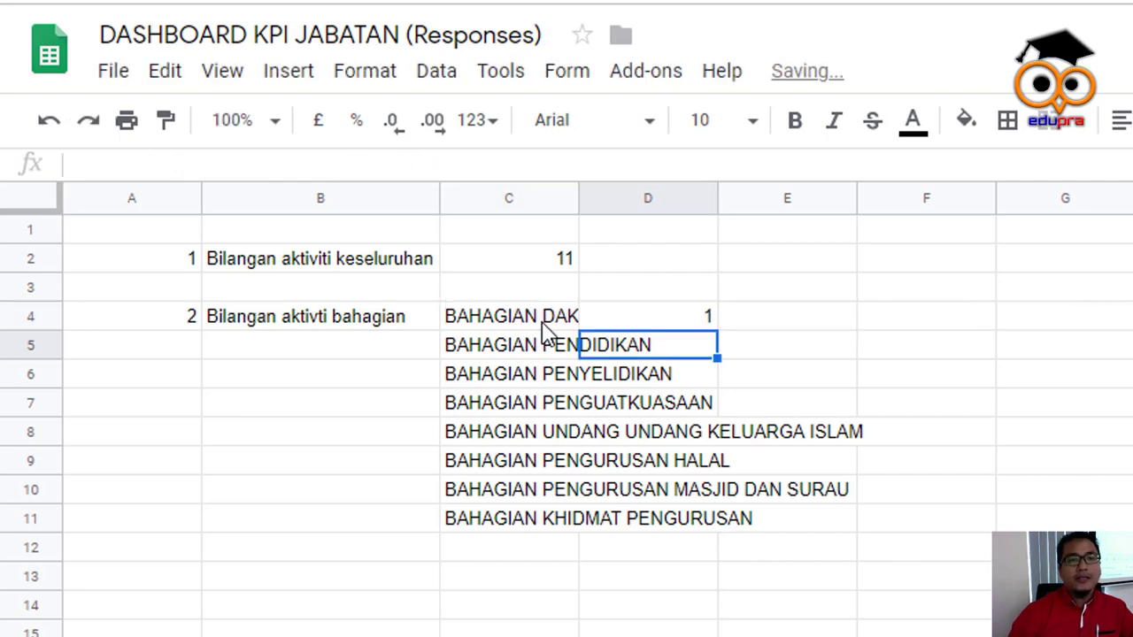
Fill the D4 COUNTIF formula down to D11 for all eight bahagian
left_click(674, 325)
left_click_drag(716, 327, 710, 514)
left_click(656, 617)
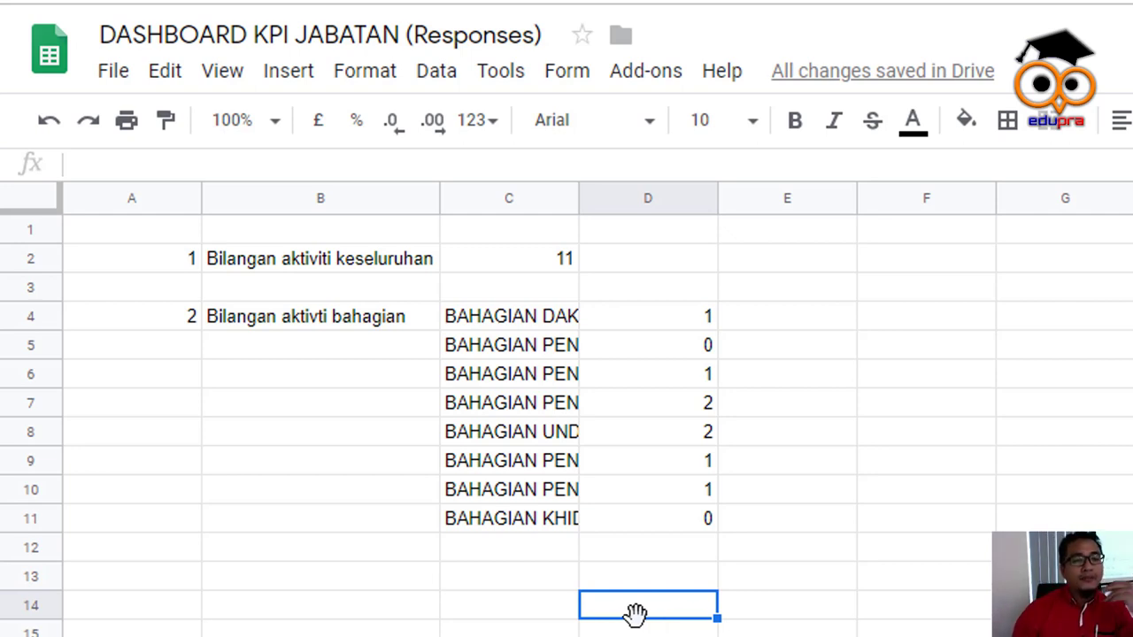
Enter the item number 3 in A13 of the Pengiraan KPI sheet
left_click(196, 577)
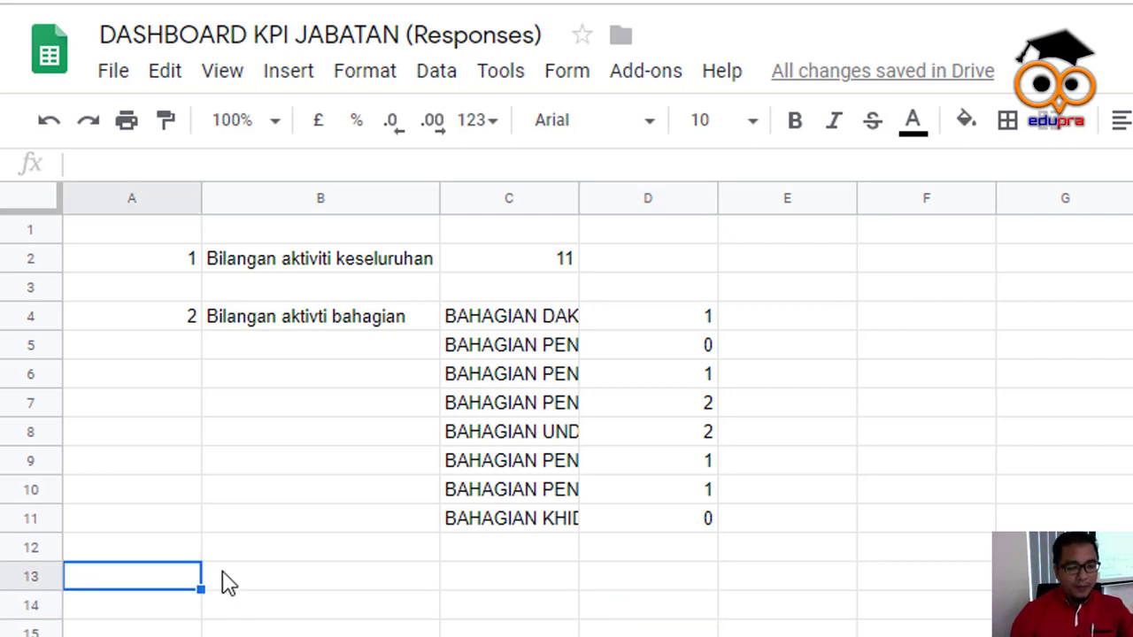
type("3")
left_click(253, 578)
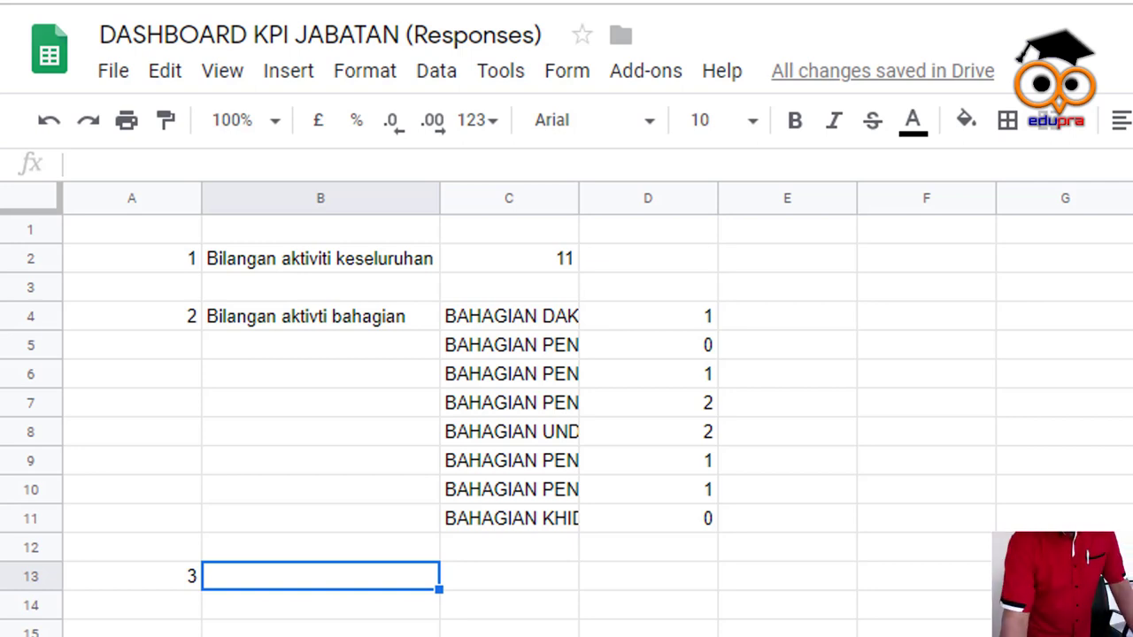
Enter the label JUMLAH in capitals in C12, below the bahagian names
left_click(688, 553)
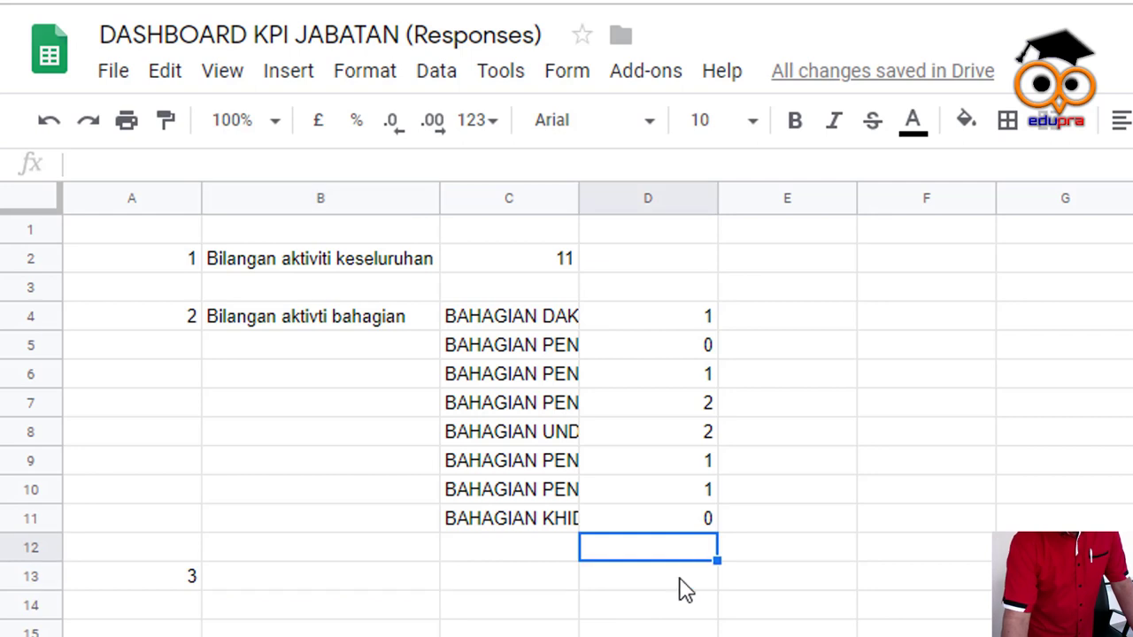
left_click(531, 555)
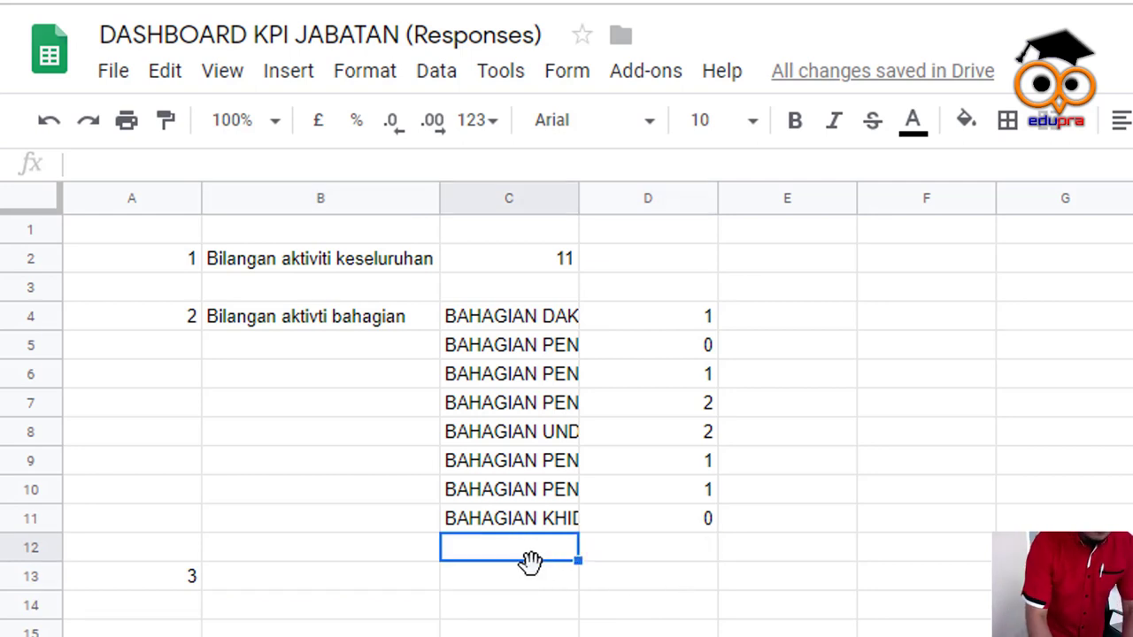
type("jumlah")
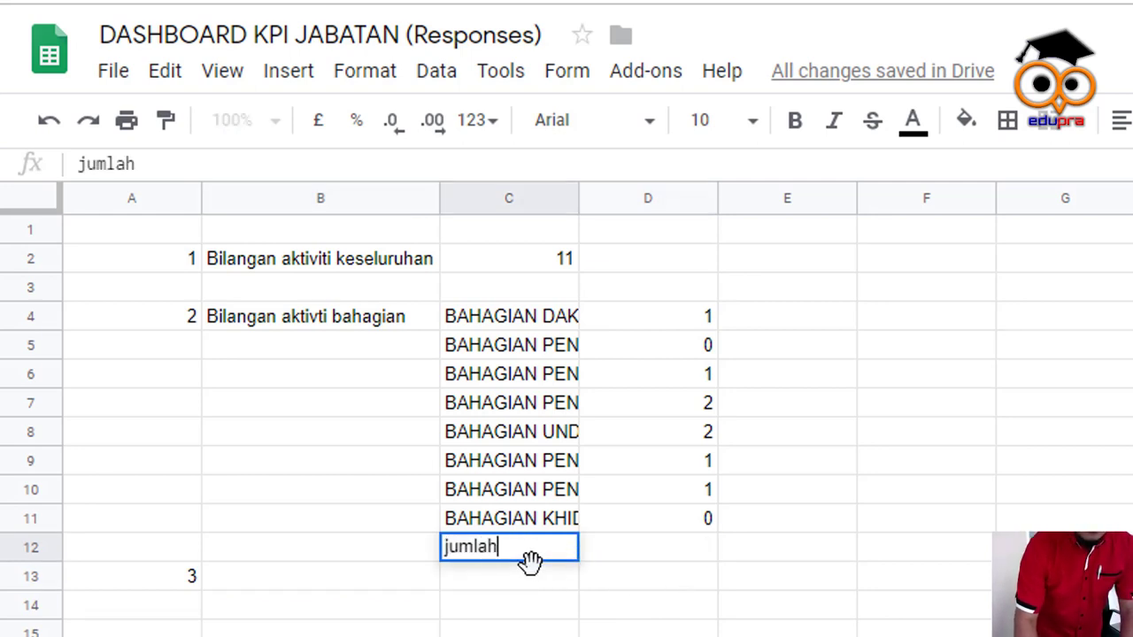
key("BackSpace")
key("BackSpace")
key("BackSpace")
key("BackSpace")
key("BackSpace")
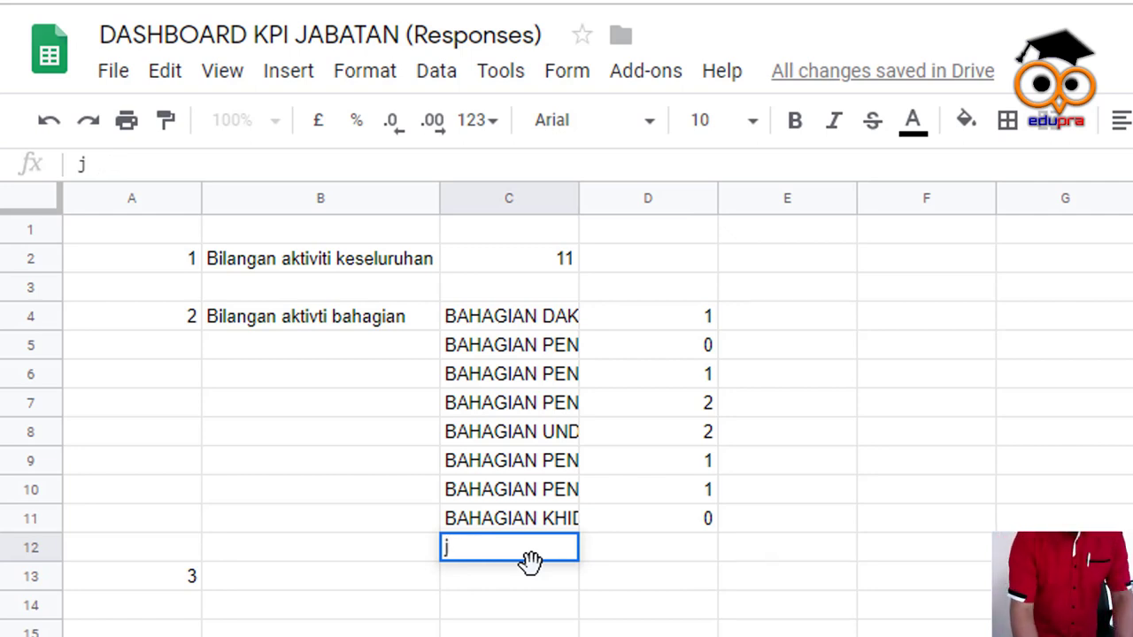
key("BackSpace")
type("ju")
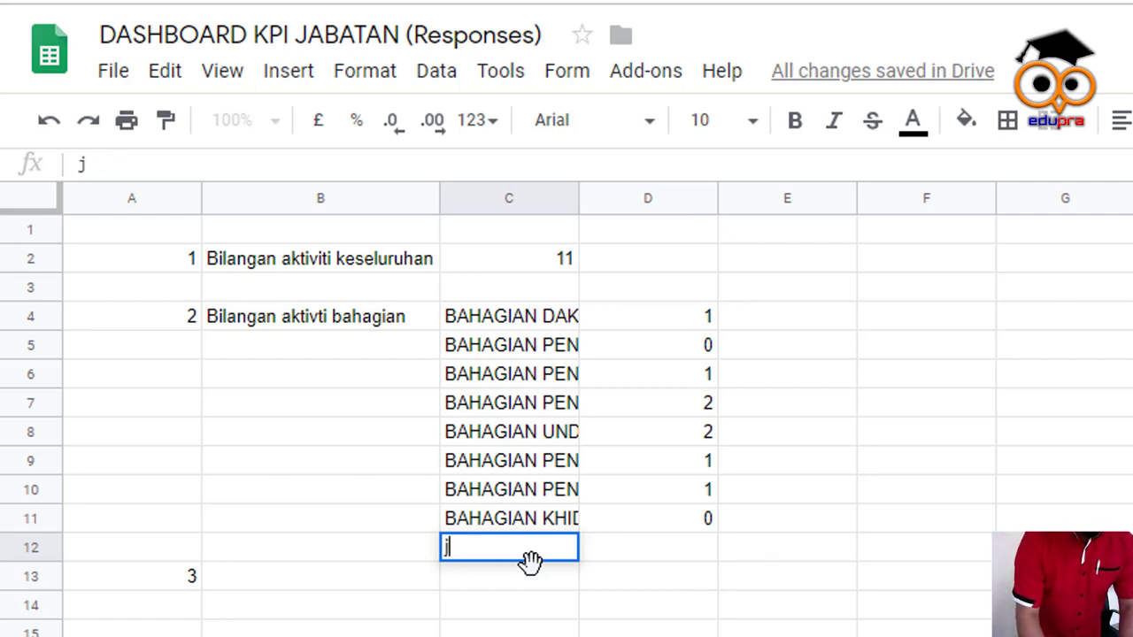
key("BackSpace")
key("BackSpace")
type("JUMLAH")
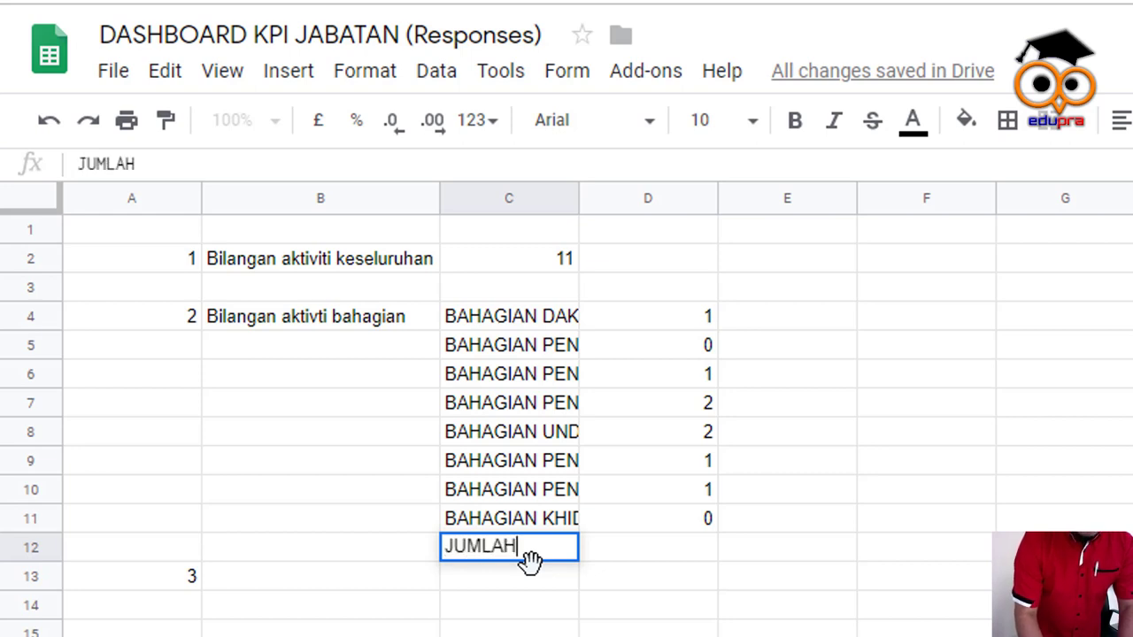
Add a SUM of D4:D11 in D12 beside the JUMLAH label
key("Tab")
type("=SUM(")
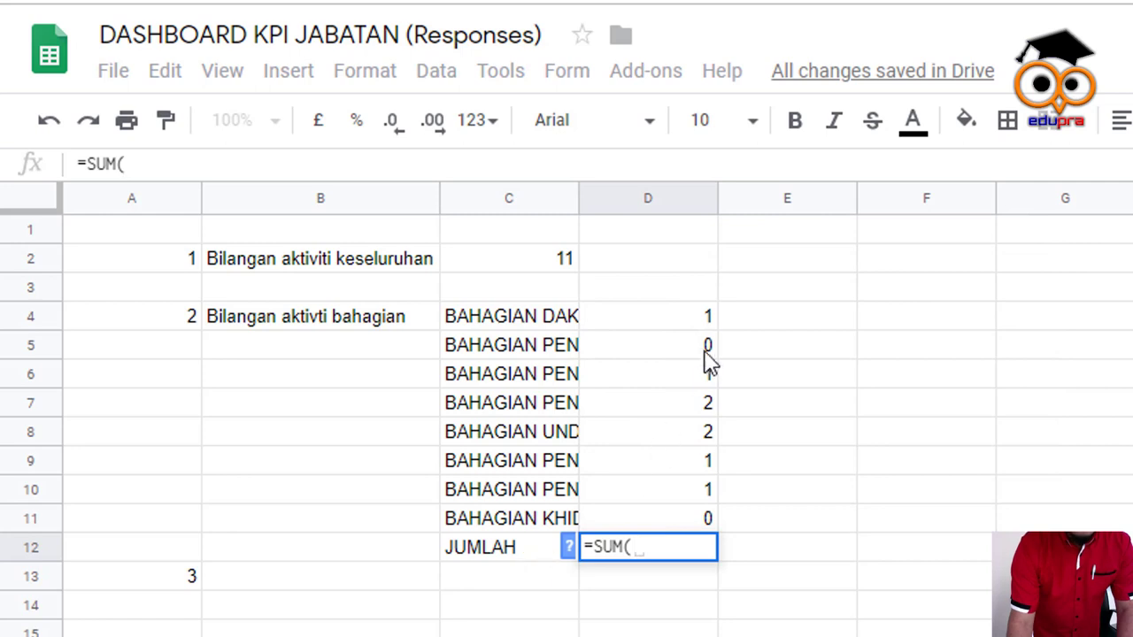
left_click_drag(710, 318, 715, 531)
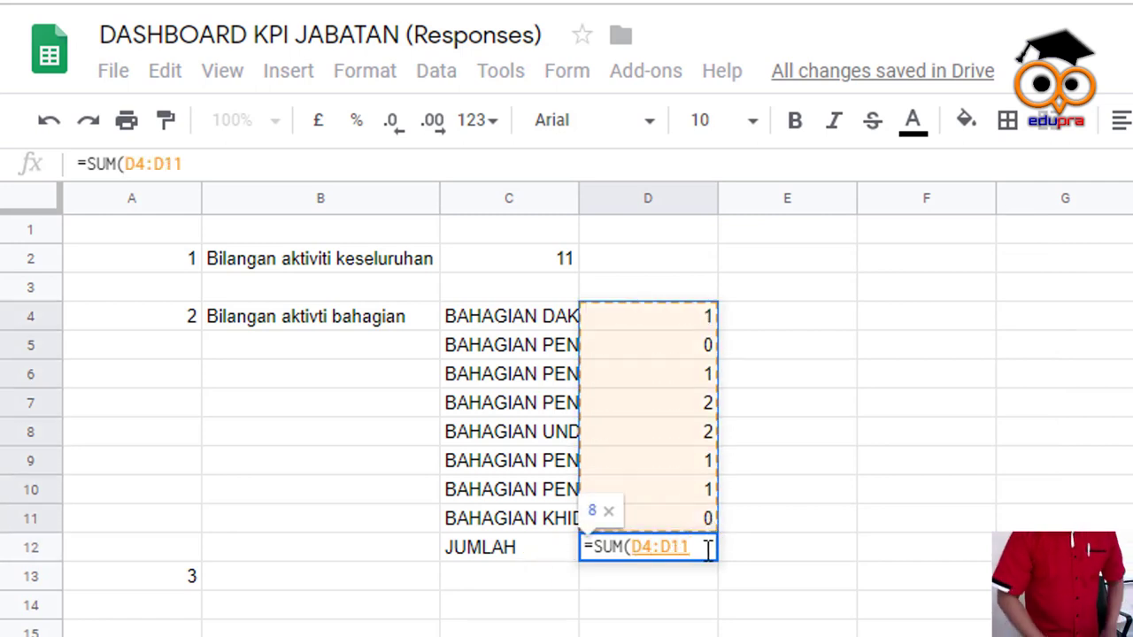
key("Return")
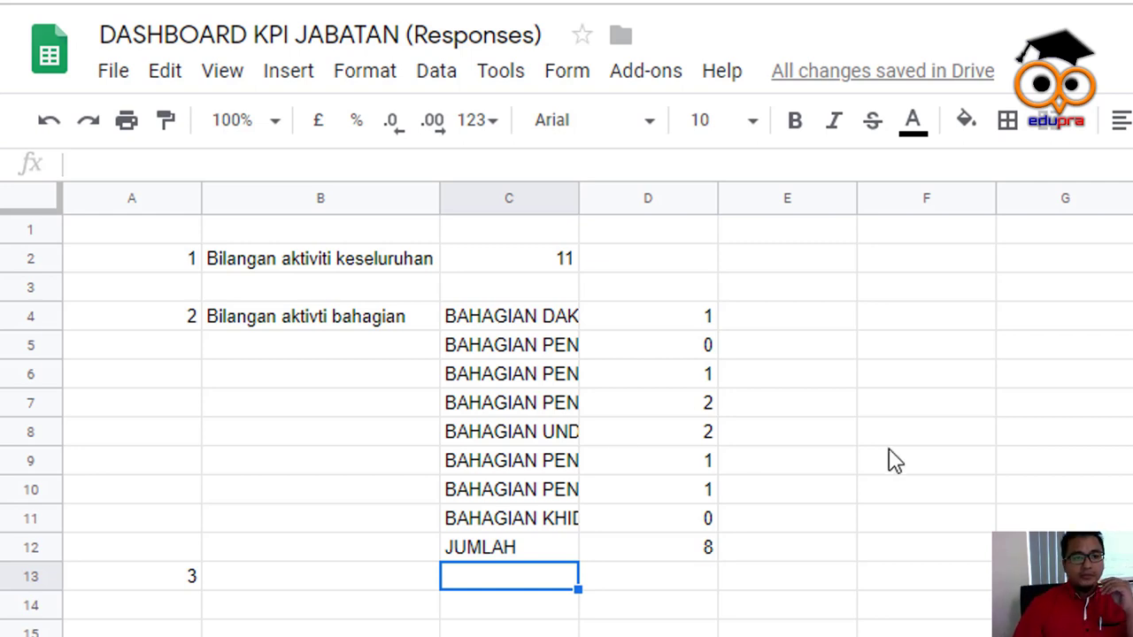
Review the program entries on the form responses sheet, starting from the first response row
key("ctrl+shift+Page_Up")
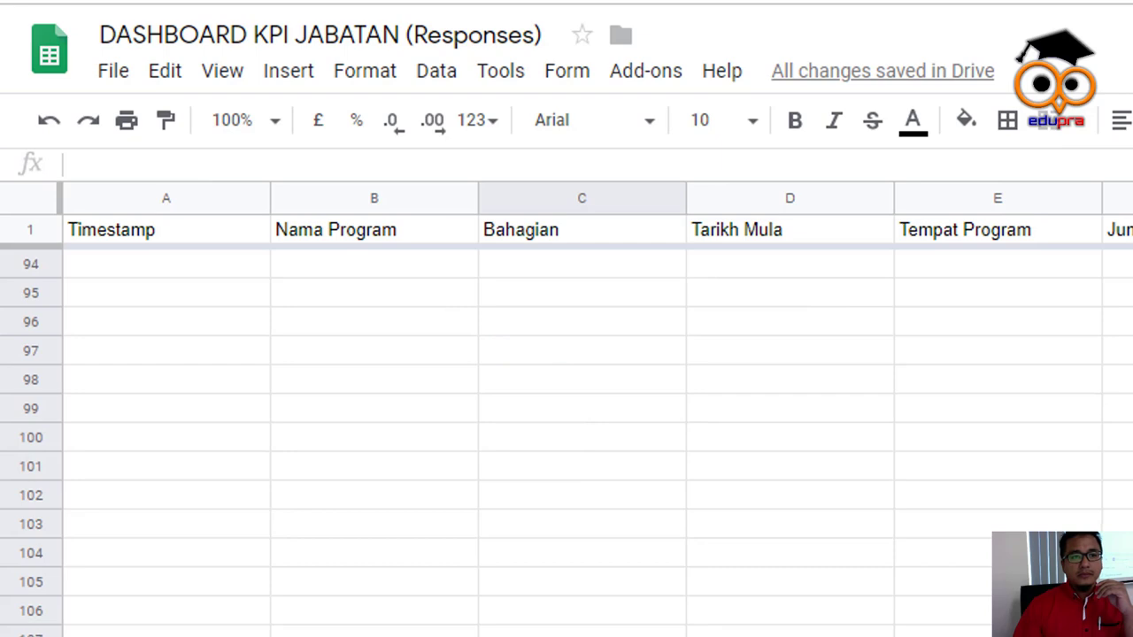
scroll(500, 535, "up", 20)
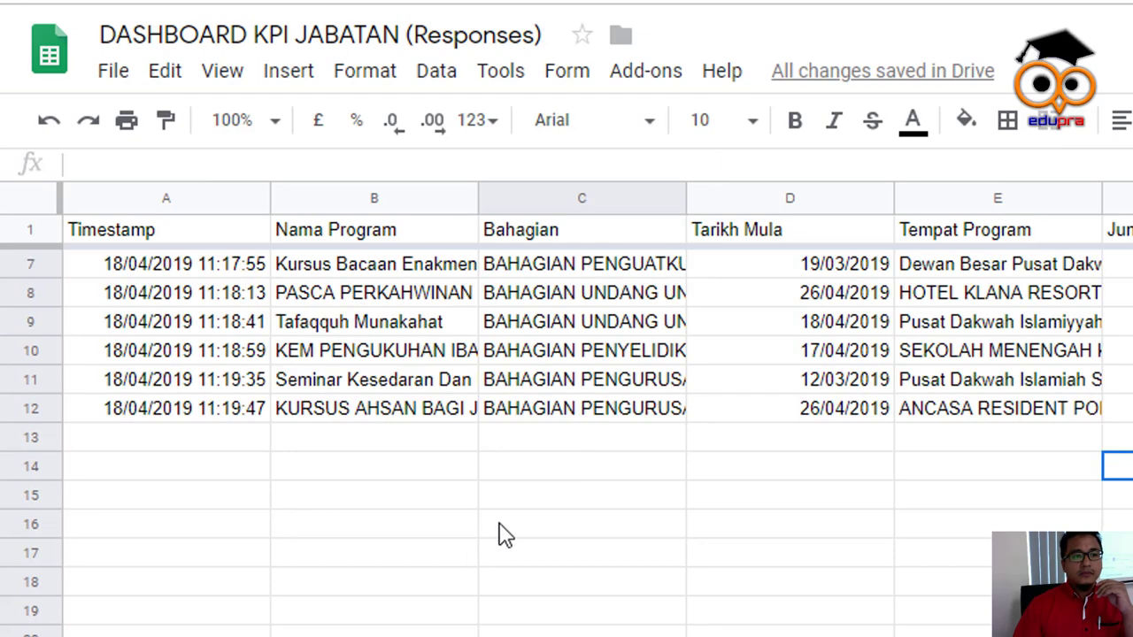
scroll(500, 534, "up", 2)
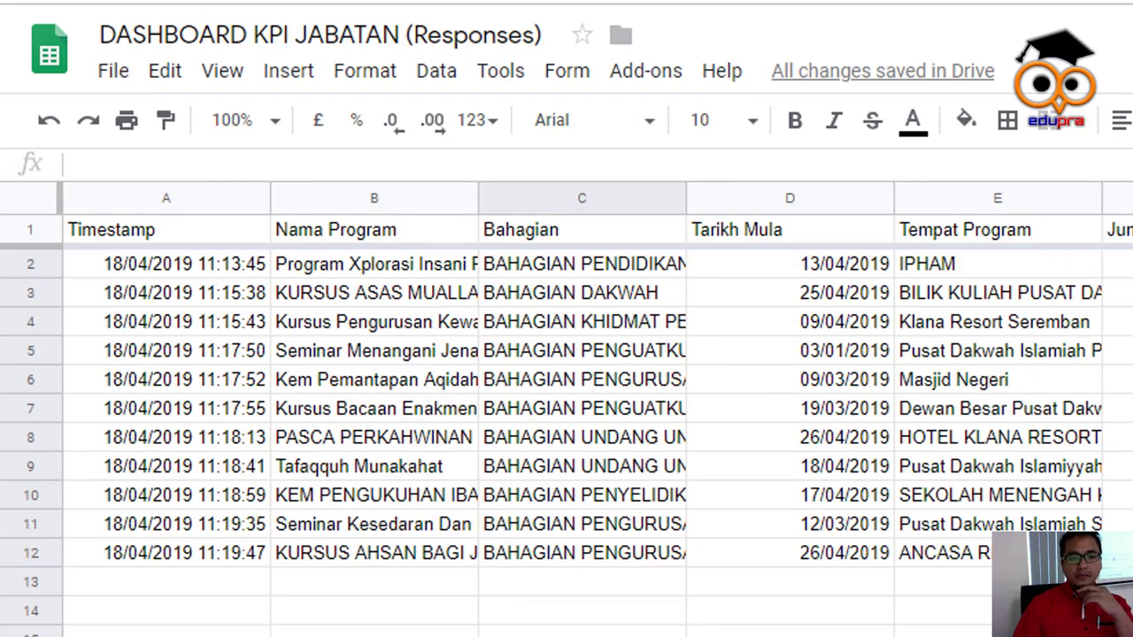
key("ctrl+shift+Page_Down")
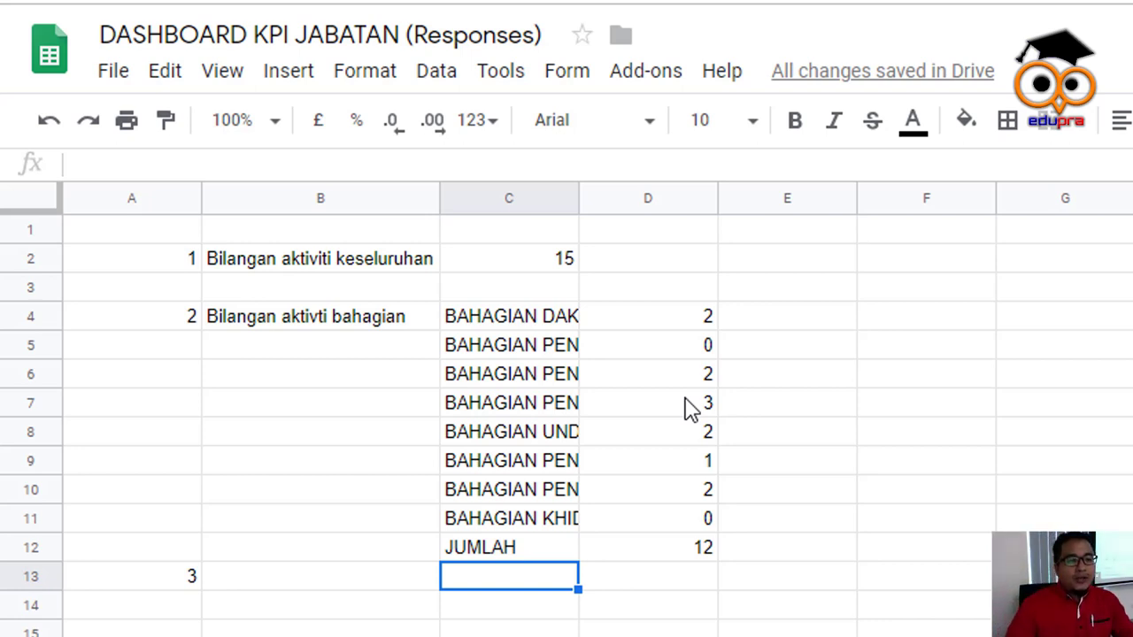
Compare the overall activity count in C2 with the JUMLAH total in D12 on the Pengiraan KPI sheet
left_click(202, 582)
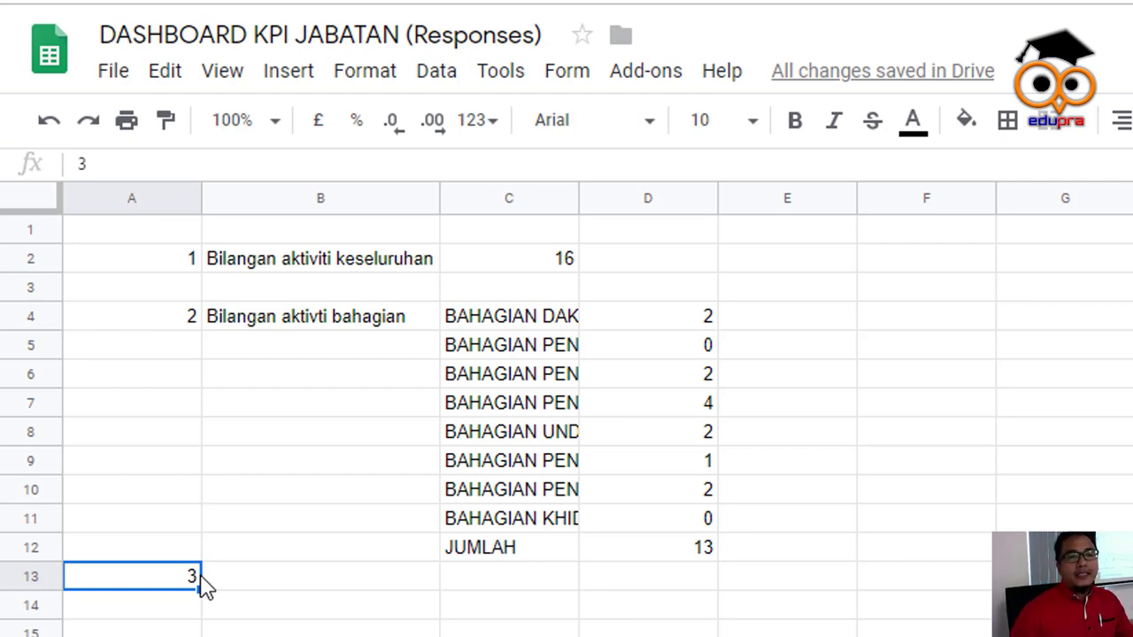
left_click(528, 266)
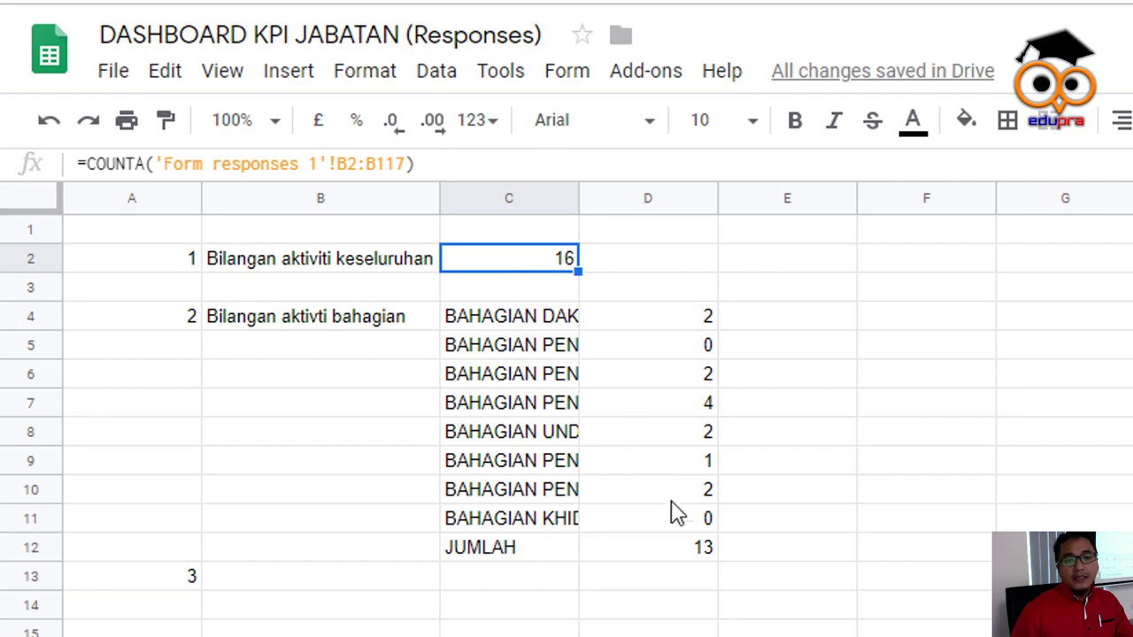
left_click(688, 547)
left_click(513, 258)
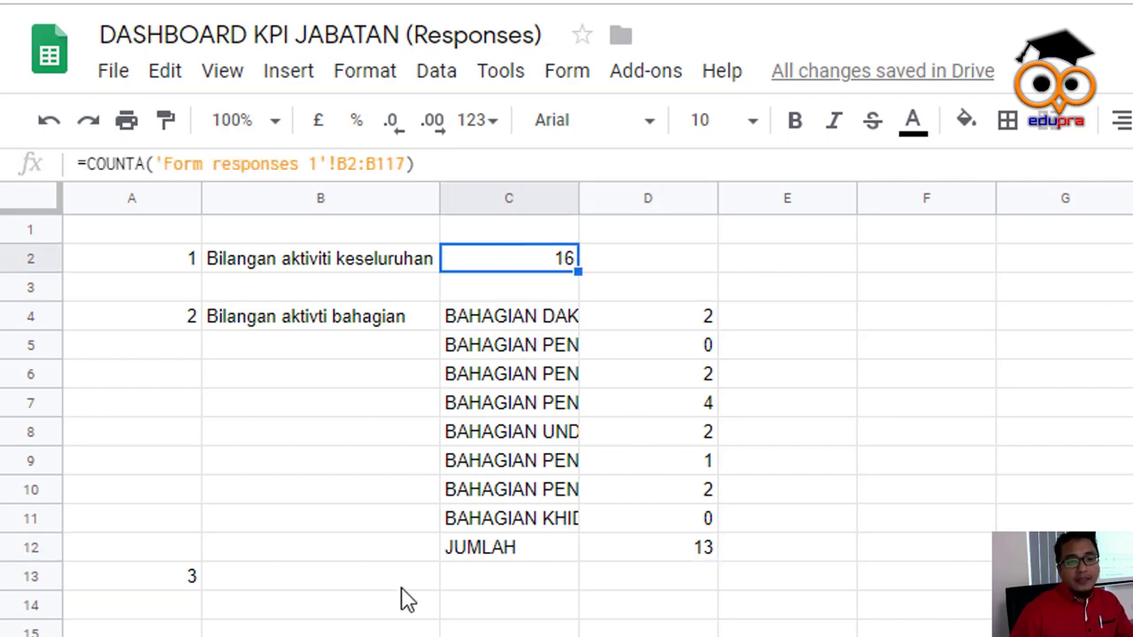
Check the latest rows on the form responses sheet against the formulas in C2 and D12 of Pengiraan KPI
key("ctrl+shift+Page_Down")
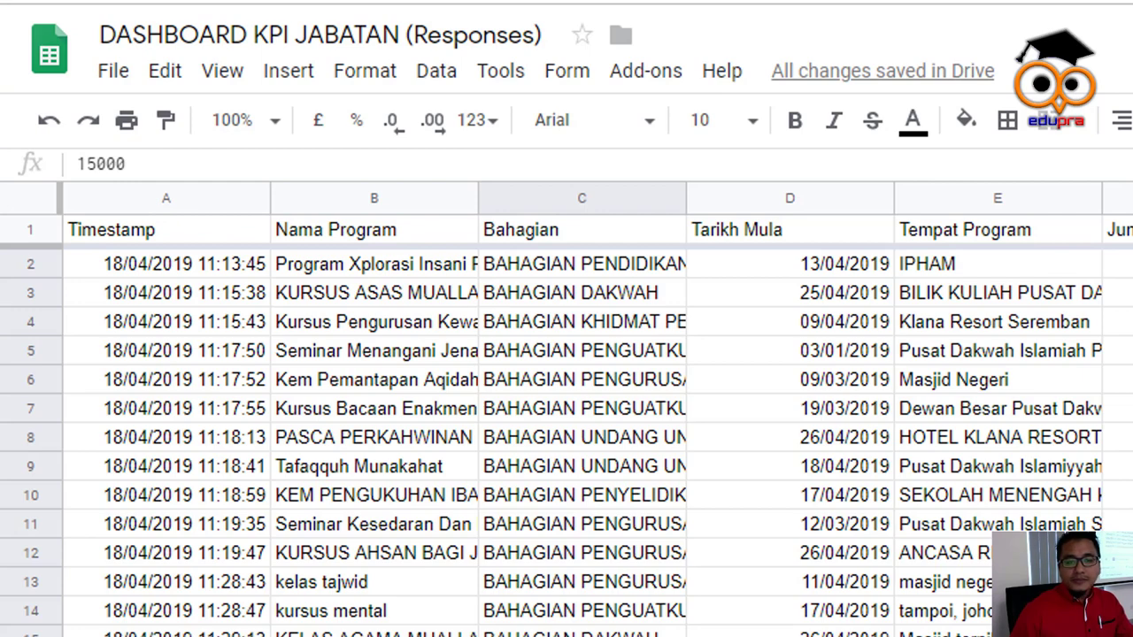
scroll(566, 442, "down", 3)
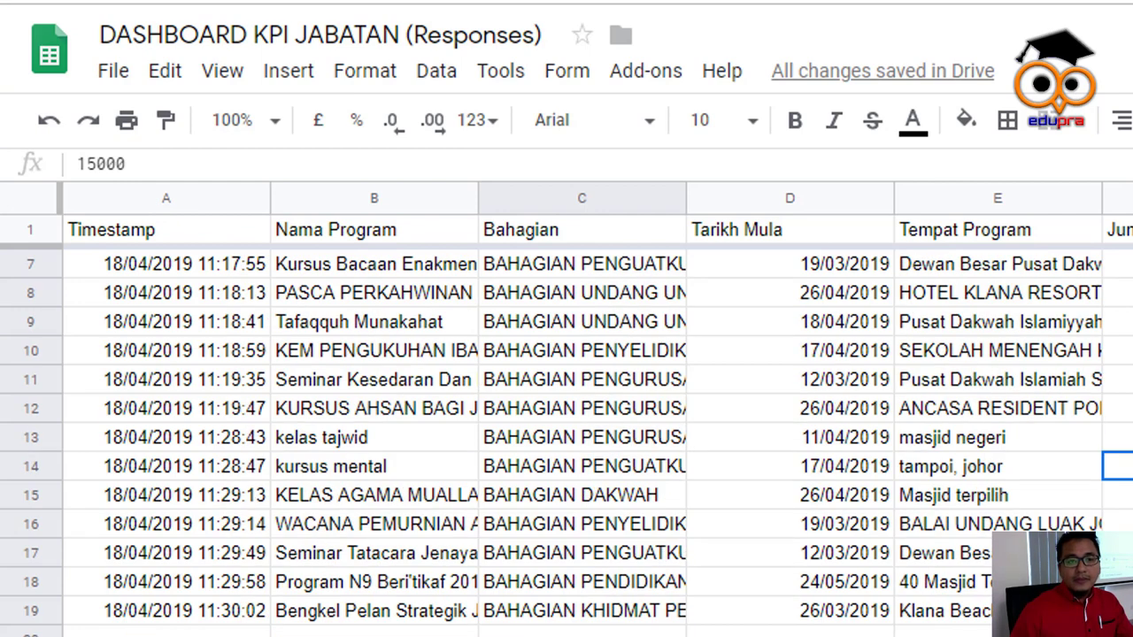
key("ctrl+shift+Page_Down")
key("ctrl+shift+Page_Down")
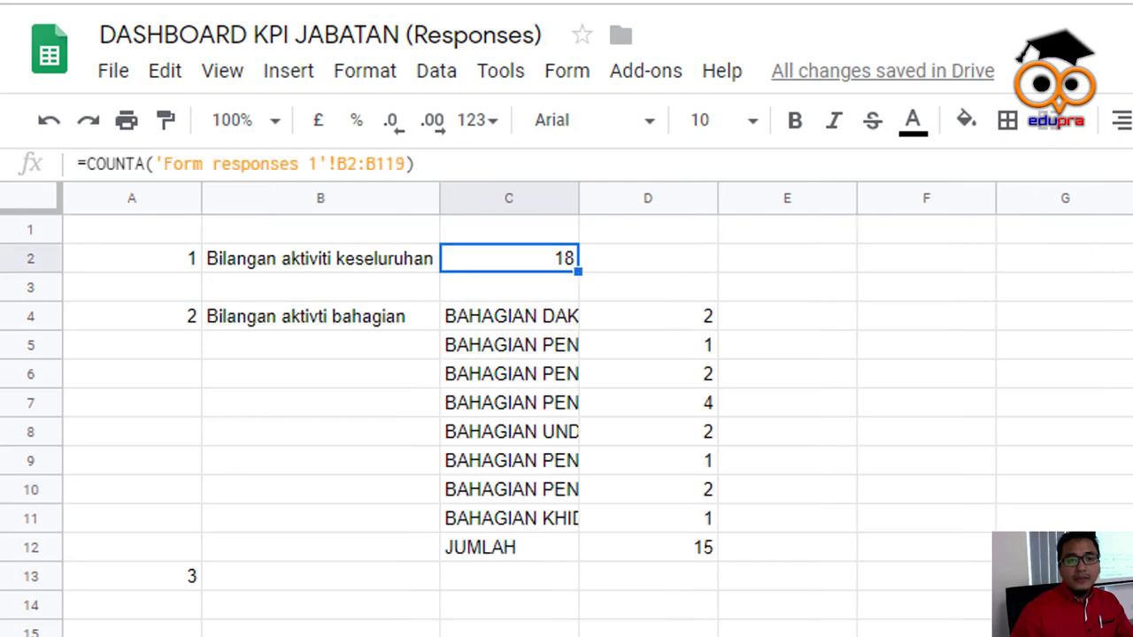
left_click(678, 549)
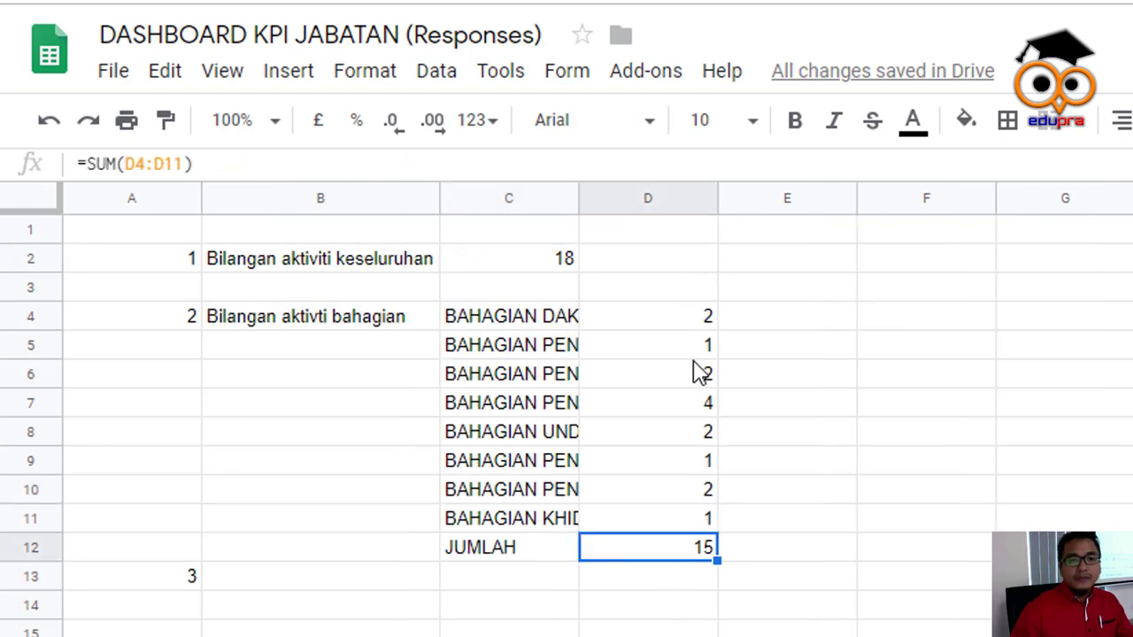
left_click(566, 258)
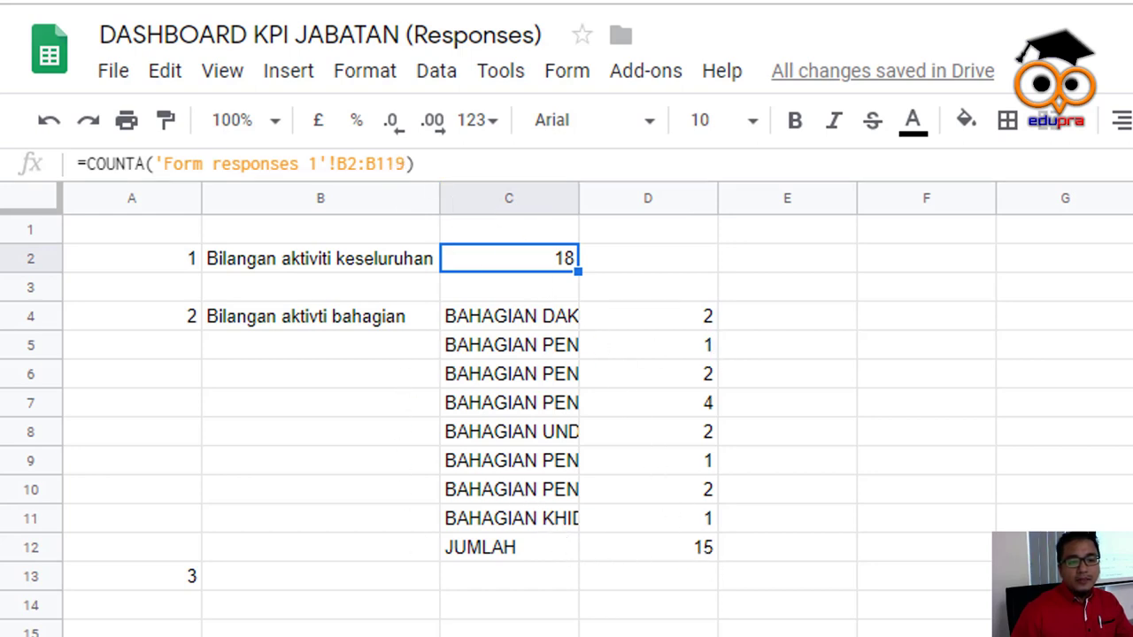
Check the Nama Program column of the form responses for stray entries below the last filled row
key("ctrl+shift+Page_Down")
key("ctrl+shift+Page_Down")
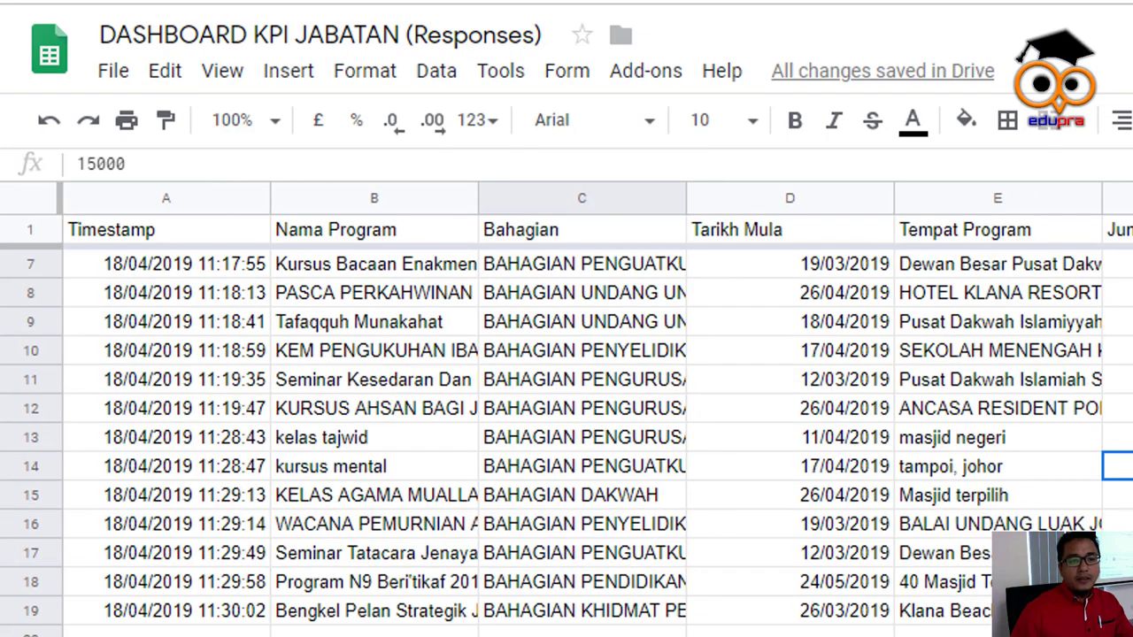
left_click(381, 632)
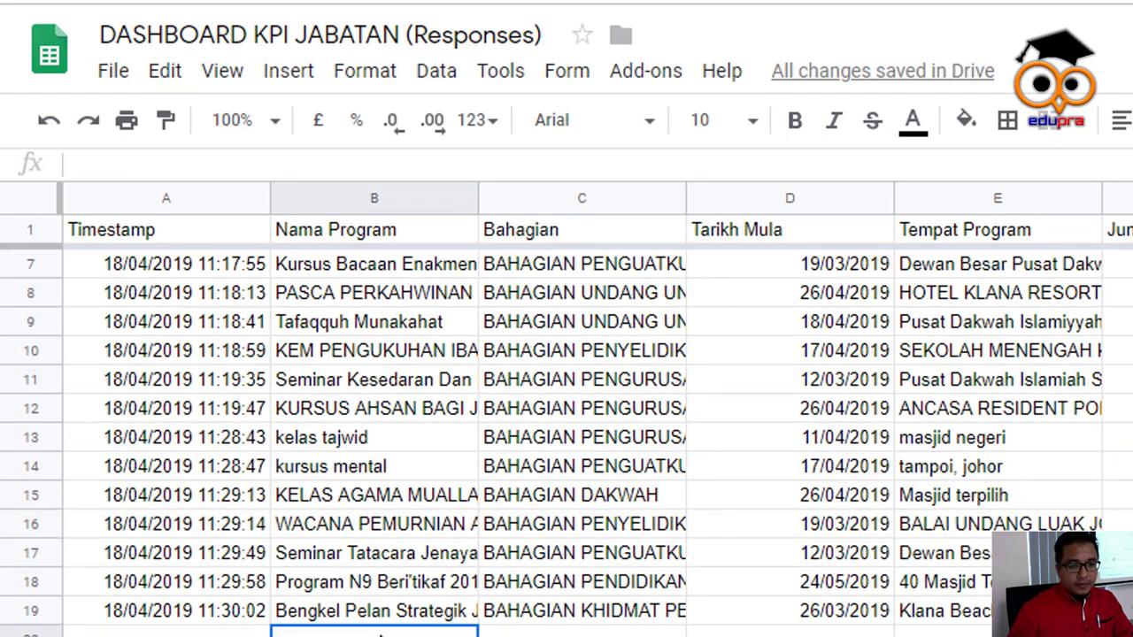
key("ctrl+shift+Down")
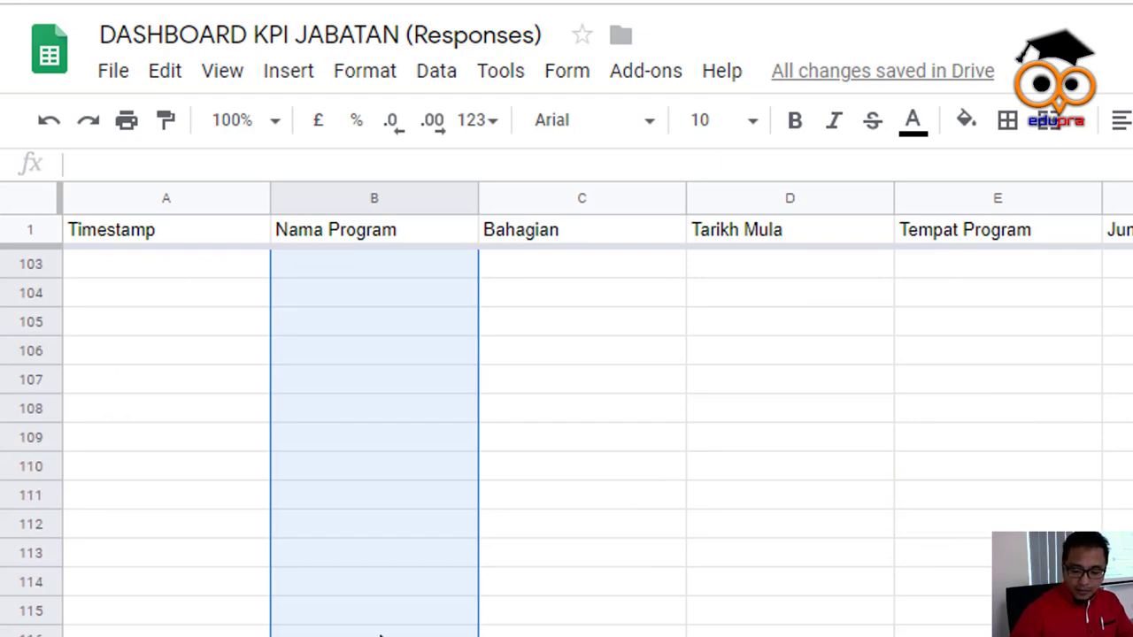
scroll(376, 598, "up", 20)
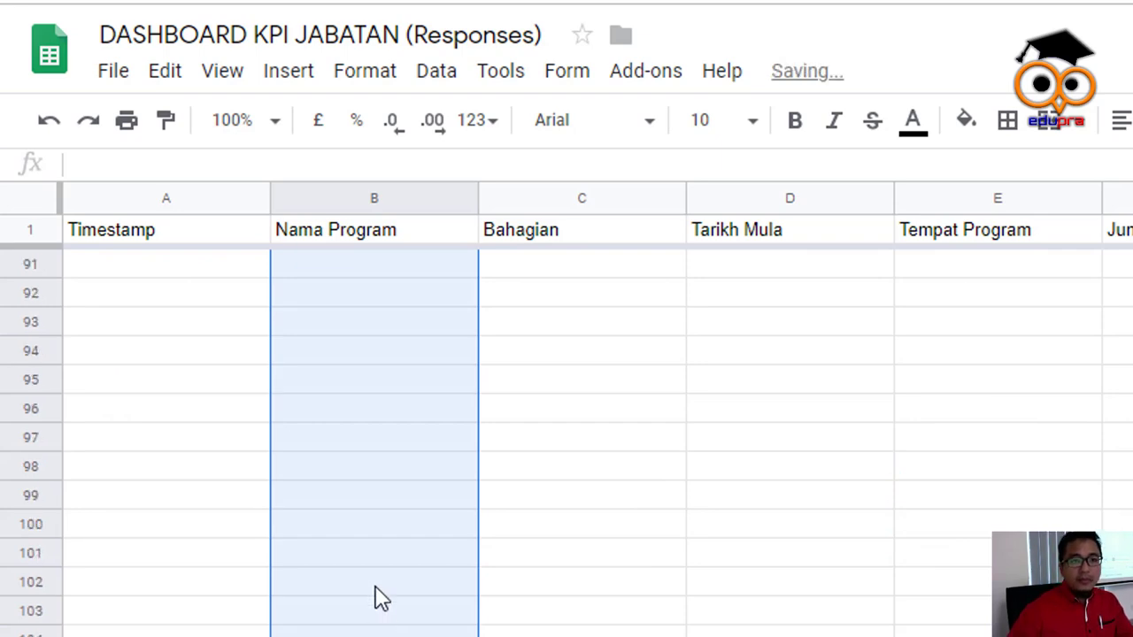
scroll(376, 598, "up", 7)
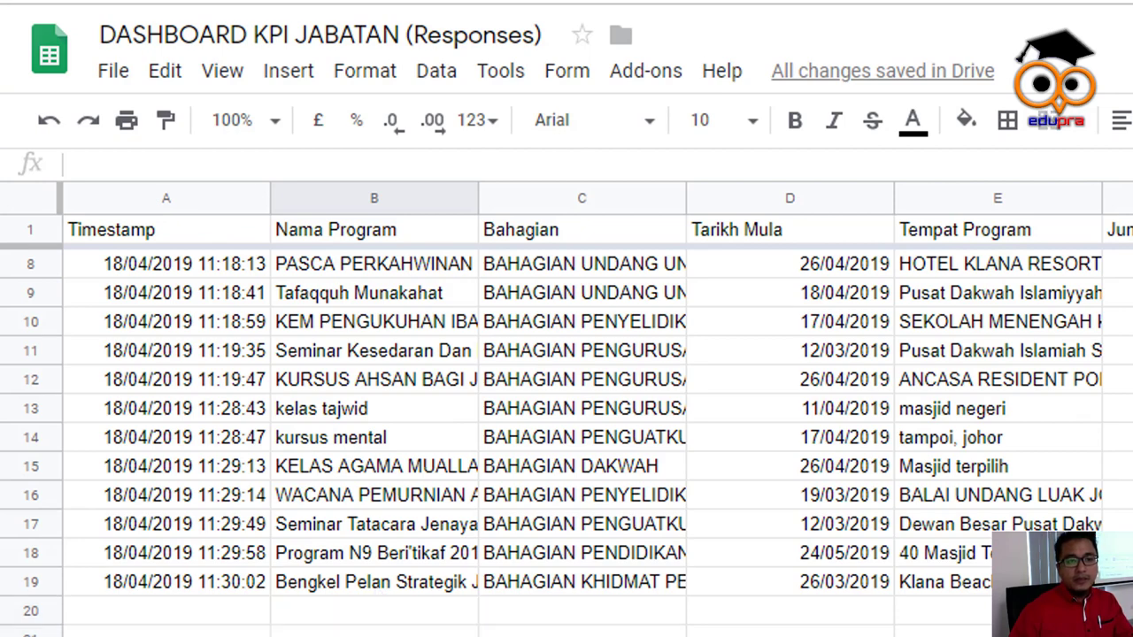
Inspect the C2 and D12 formulas on the Pengiraan KPI sheet for the cause of the mismatched totals
key("ctrl+Page_Down")
key("ctrl+Page_Down")
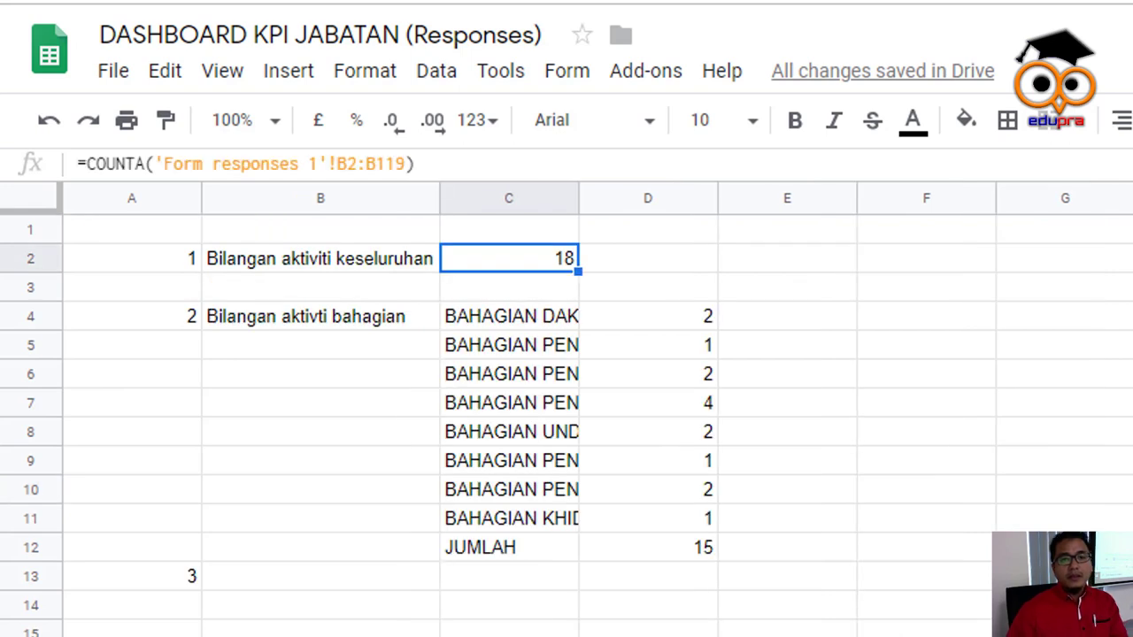
left_click(682, 549)
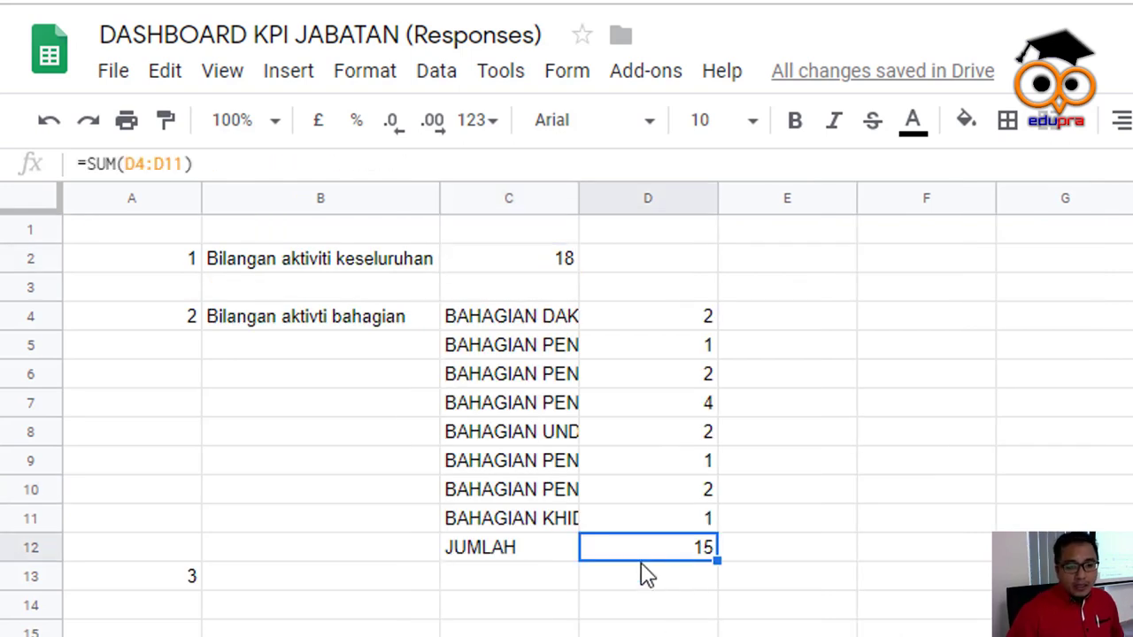
Widen the Bahagian column on the form responses sheet and fit column C of Pengiraan KPI to the full bahagian names
key("ctrl+Page_Up")
key("ctrl+Page_Up")
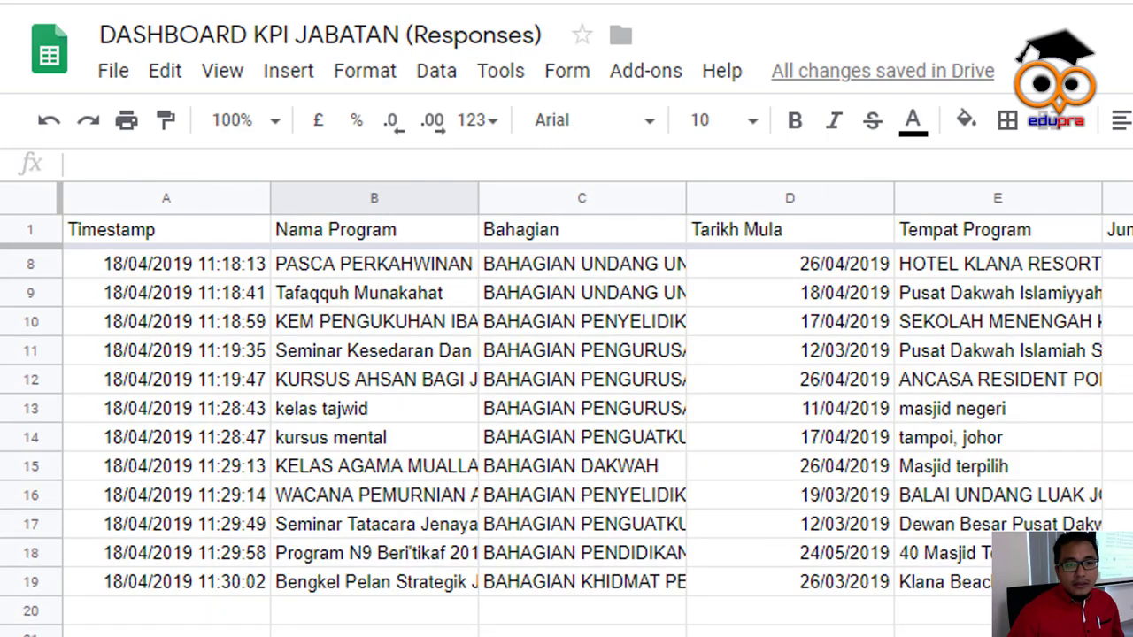
scroll(673, 577, "up", 2)
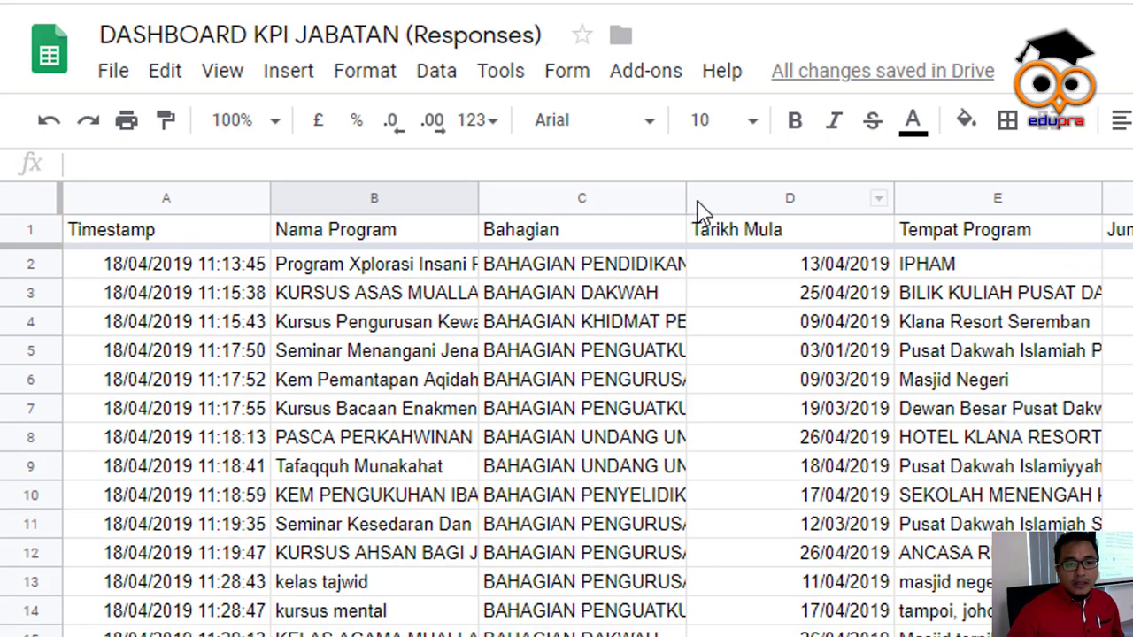
left_click_drag(685, 197, 791, 193)
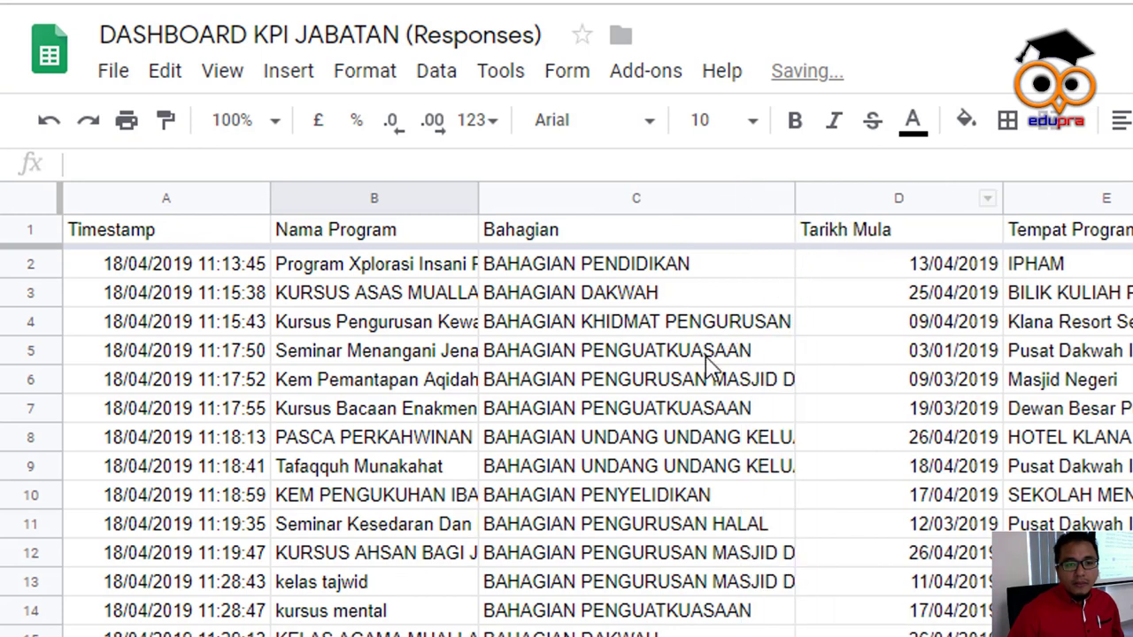
scroll(567, 443, "down", 1)
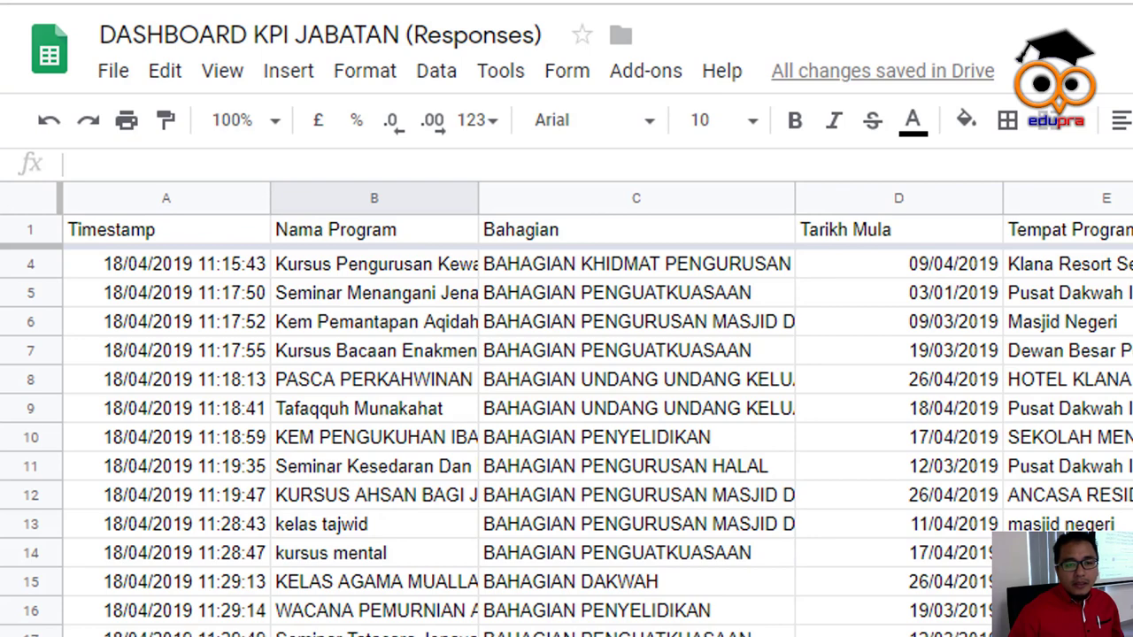
key("ctrl+shift+Page_Down")
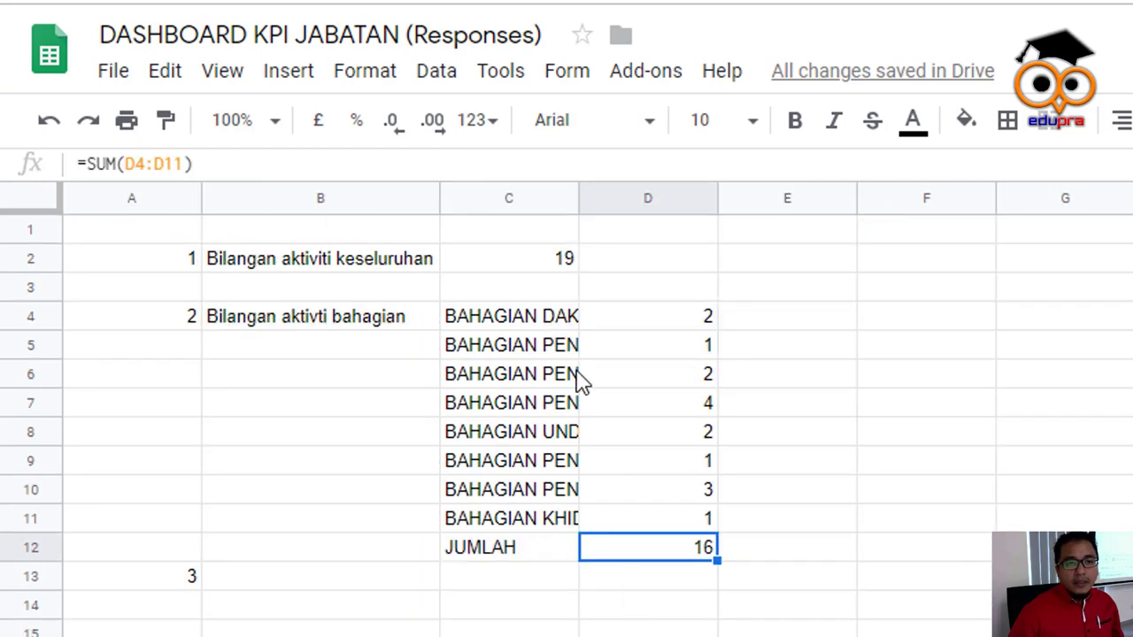
double_click(576, 200)
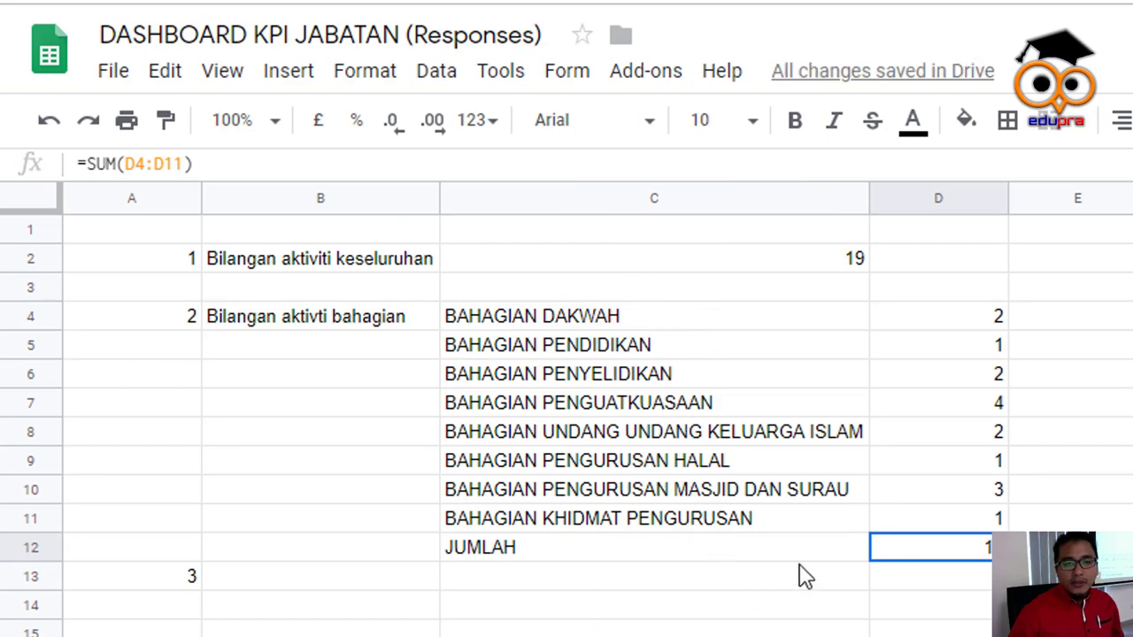
Inspect the response range in the COUNTIF formula in D11 for BAHAGIAN KHIDMAT PENGURUSAN
key("Up")
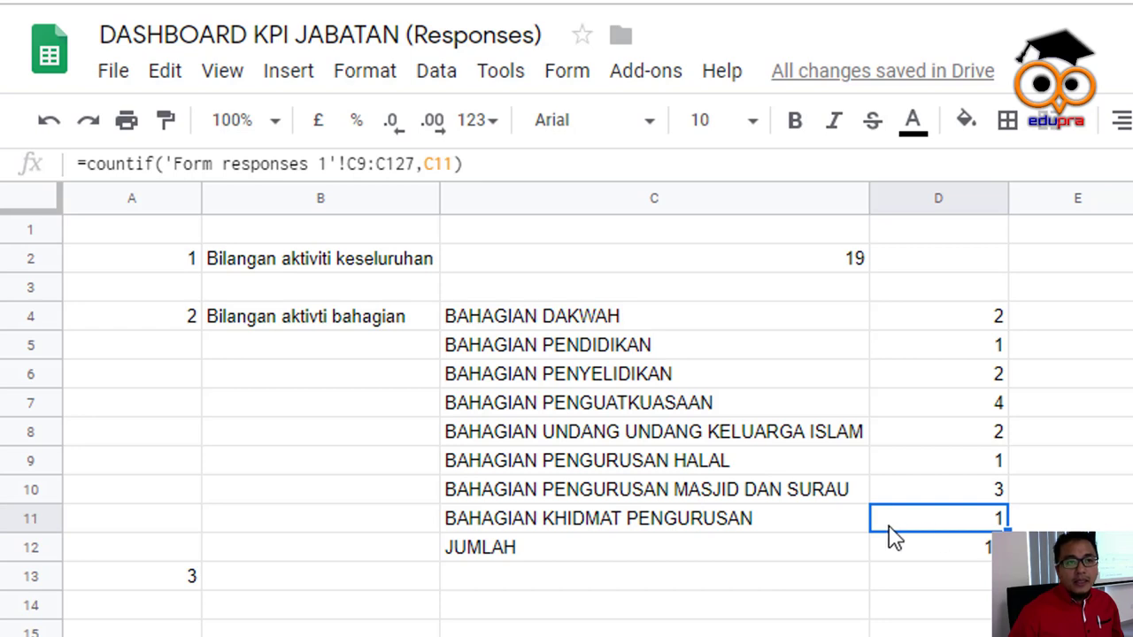
left_click(605, 162)
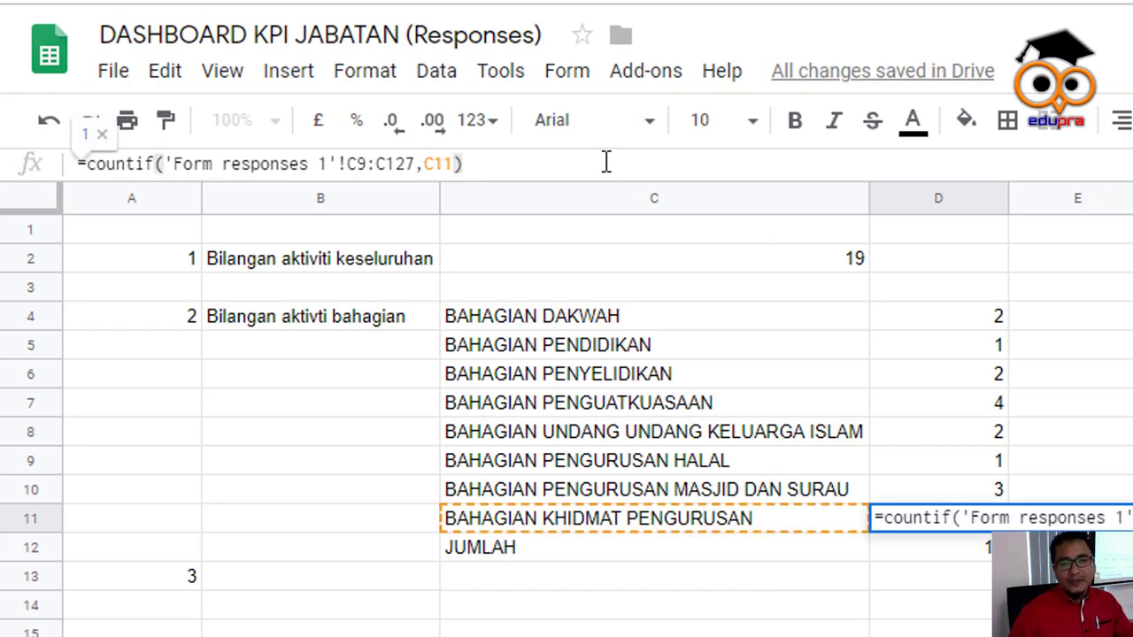
key("Escape")
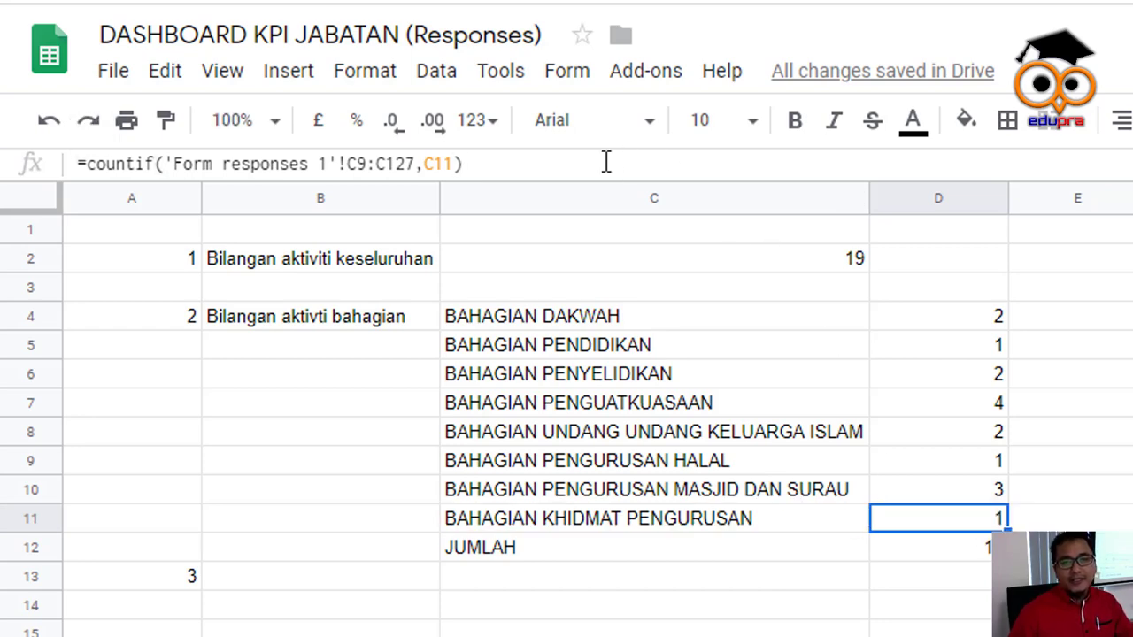
Lock the rows of the response range in the D4 COUNTIF formula, making it C$2:C$120
left_click(937, 323)
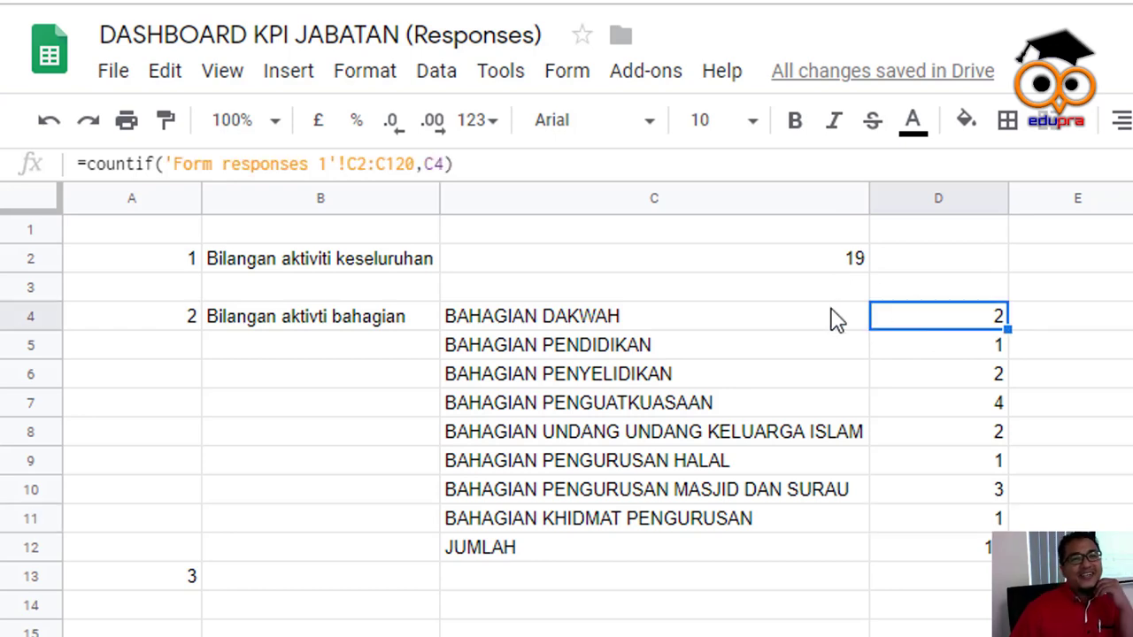
left_click(355, 165)
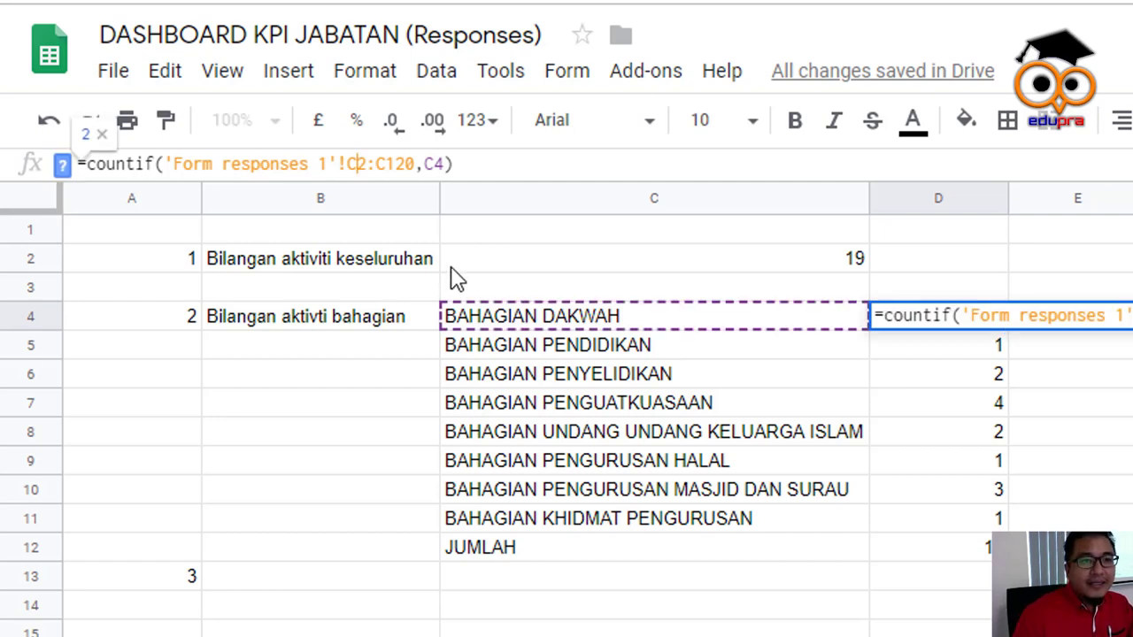
type("$")
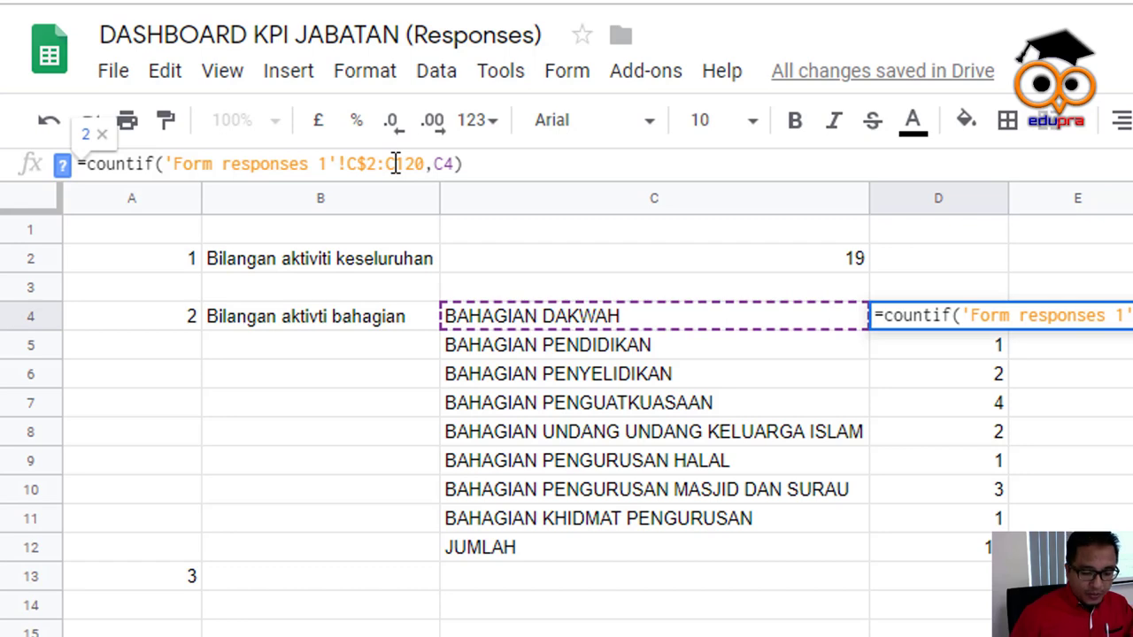
type("$")
key("Return")
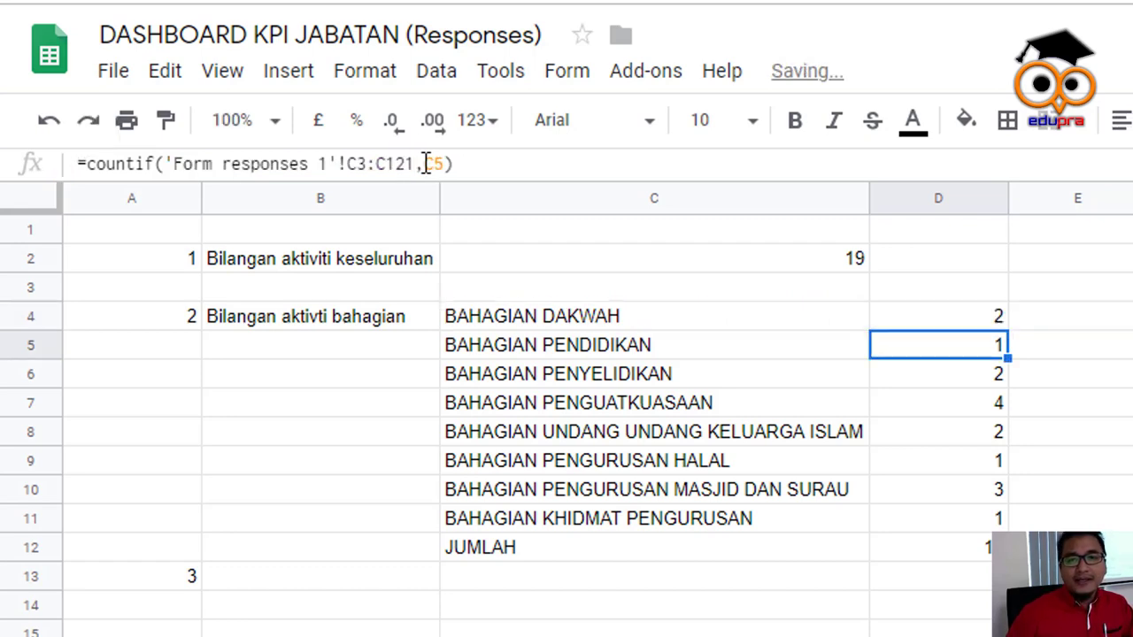
Fill the D4 COUNTIF formula with the locked range down to D11, replacing the other bahagian formulas
left_click(971, 320)
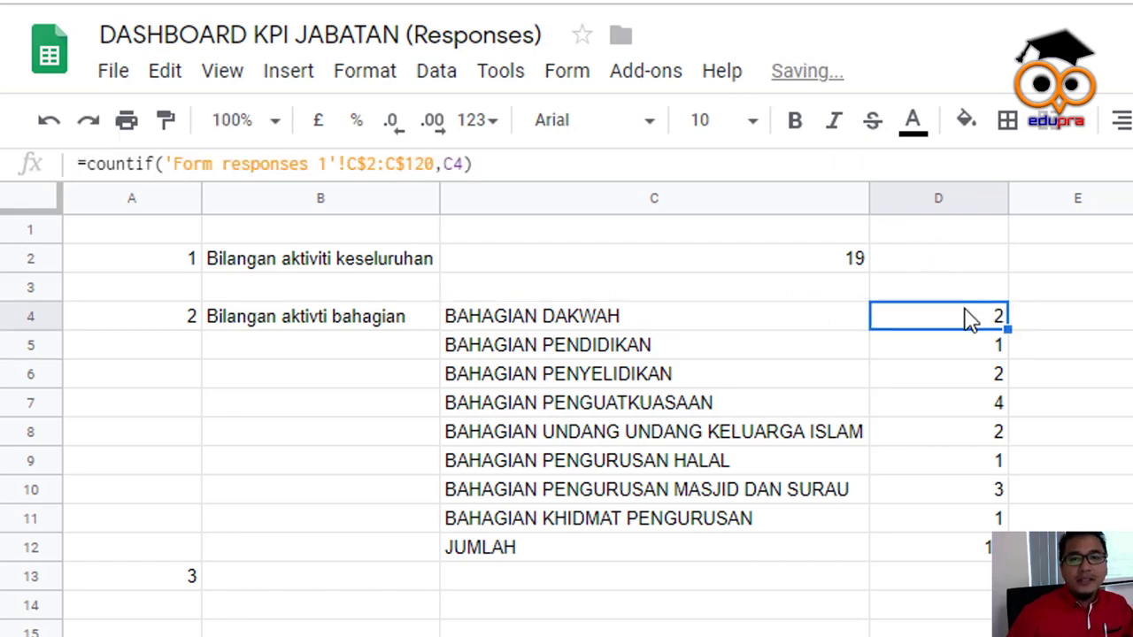
left_click_drag(1008, 329, 1029, 518)
left_click(938, 630)
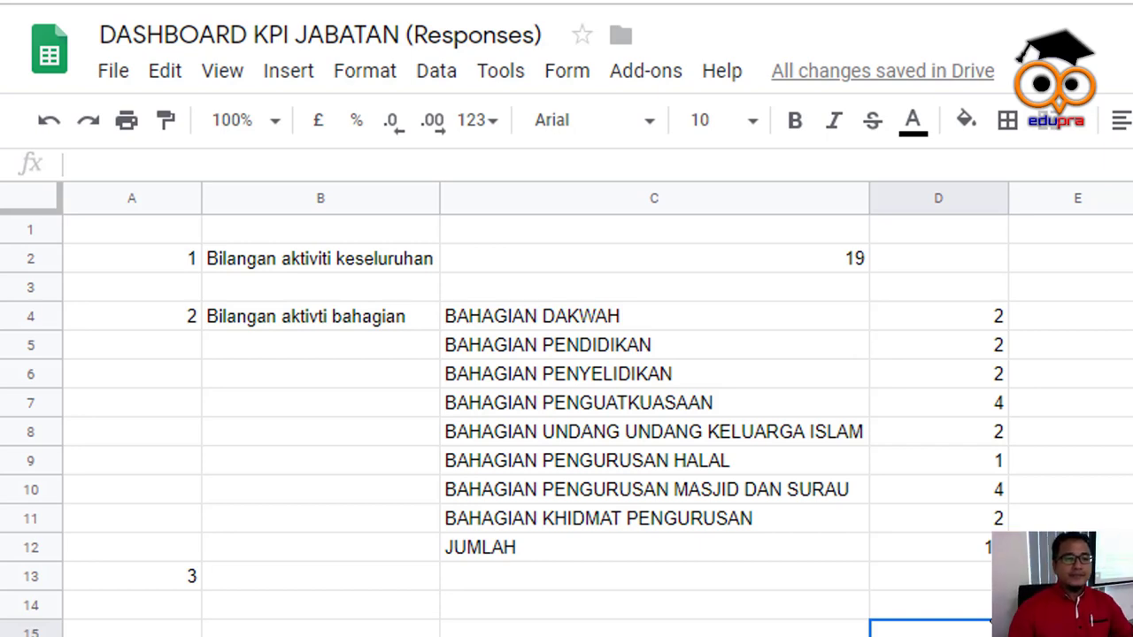
left_click(182, 586)
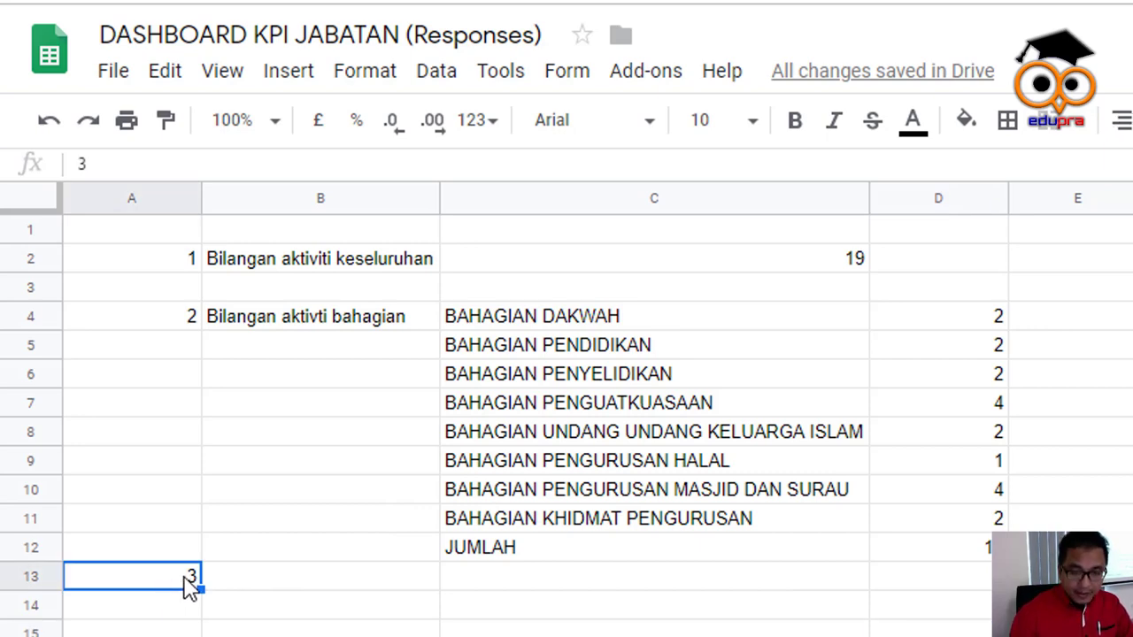
Move the item number 3 from A13 to A14 on the Pengiraan KPI sheet
key("Delete")
left_click(176, 611)
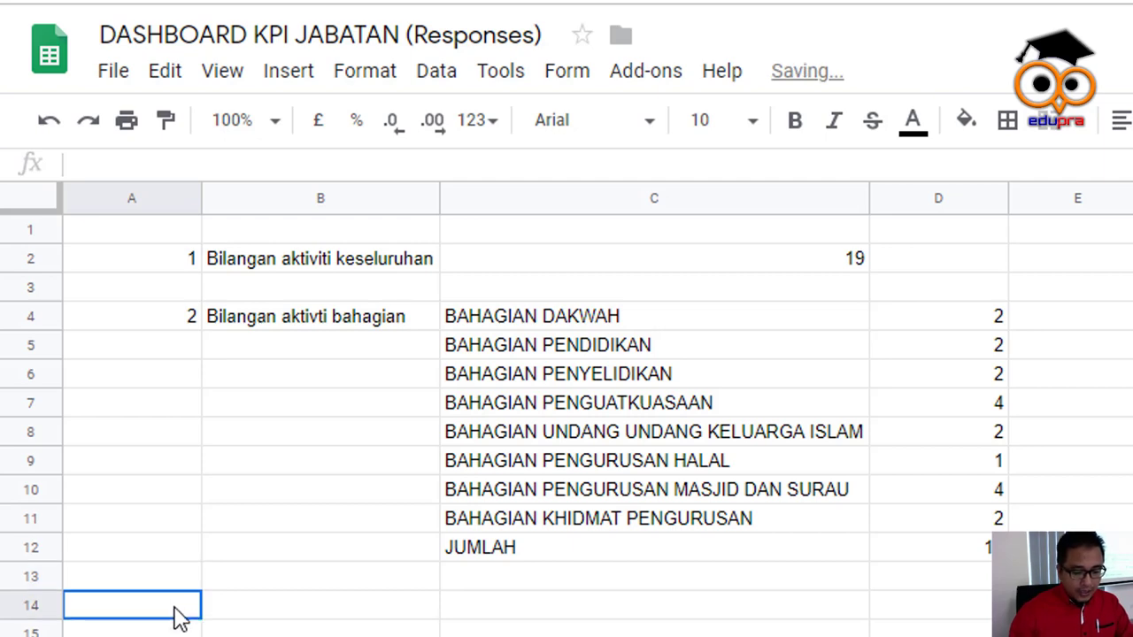
type("3")
left_click(387, 632)
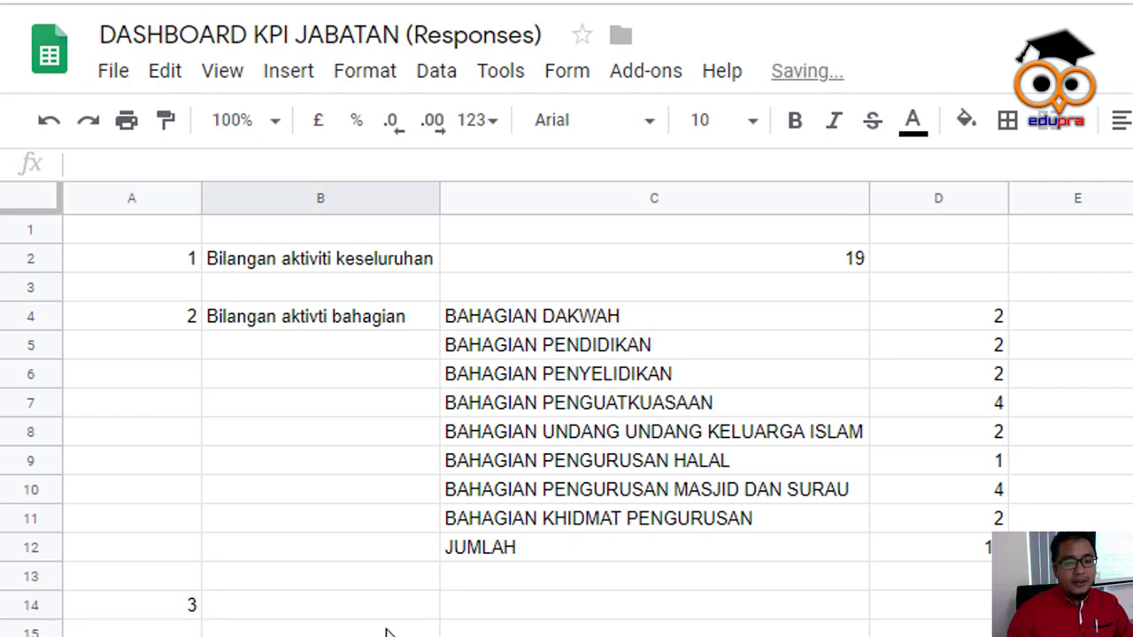
Create a pivot table in a new sheet from the form responses data
left_click(619, 633)
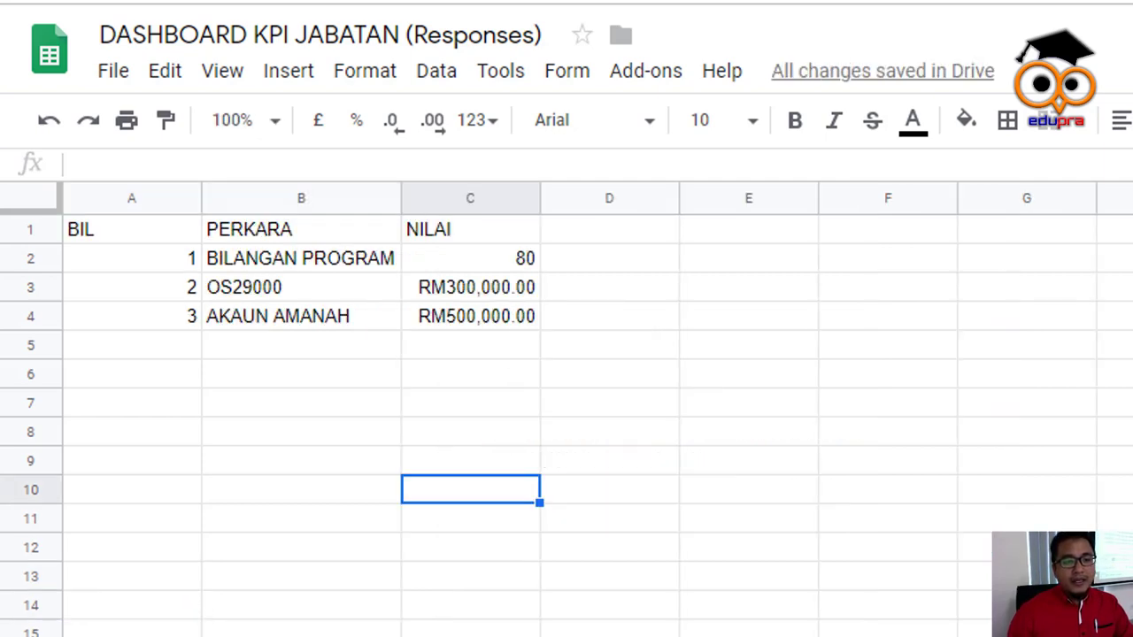
left_click(690, 632)
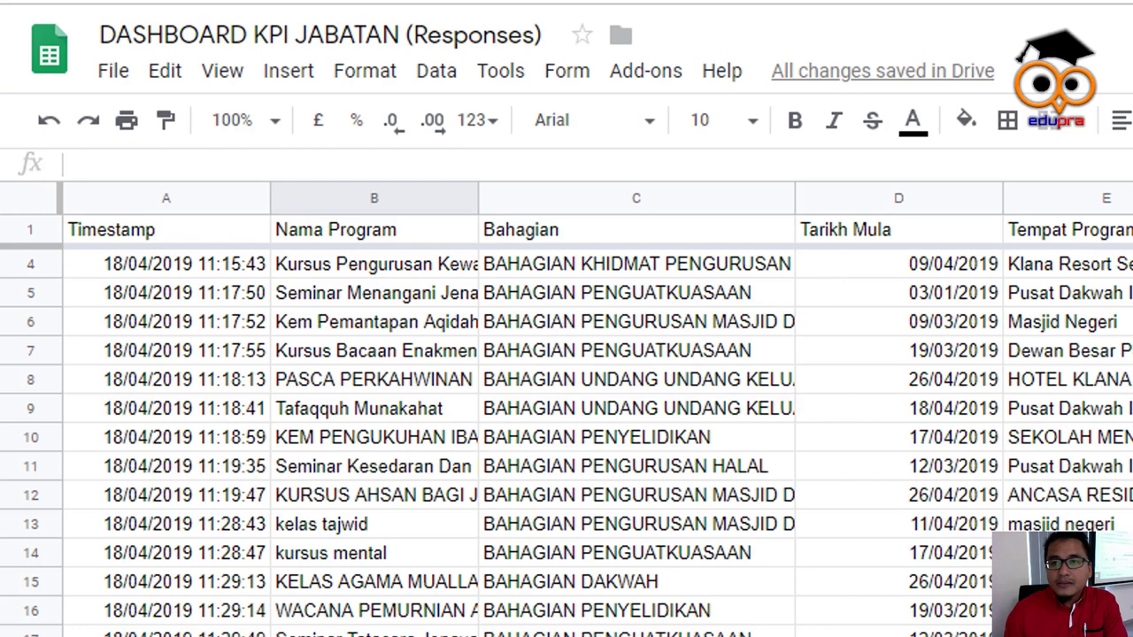
scroll(567, 407, "right", 10)
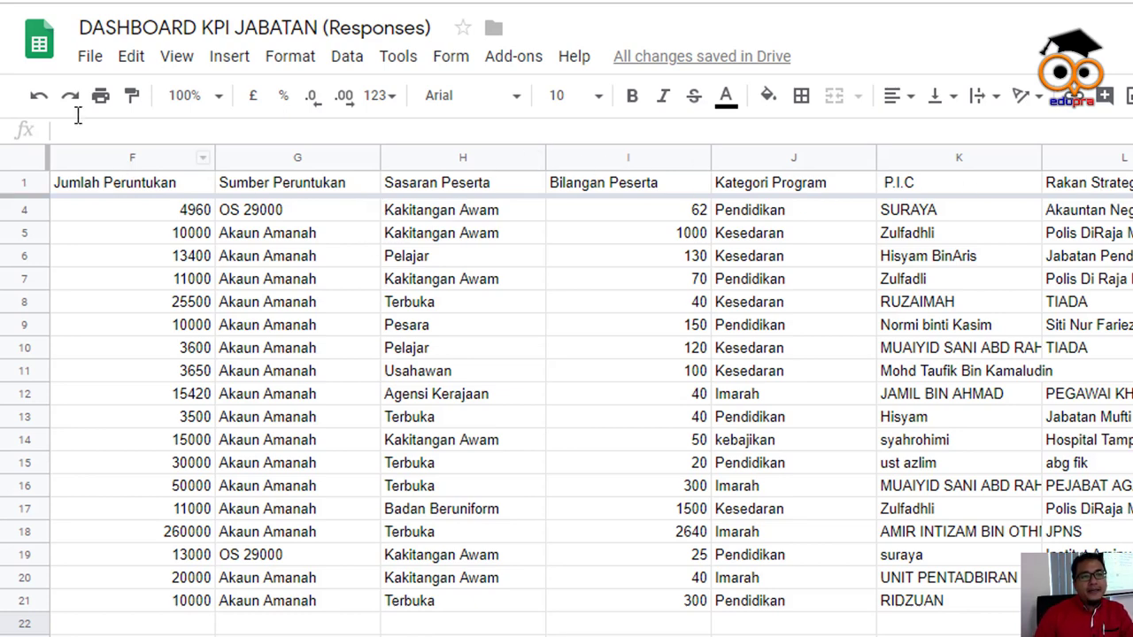
left_click(232, 62)
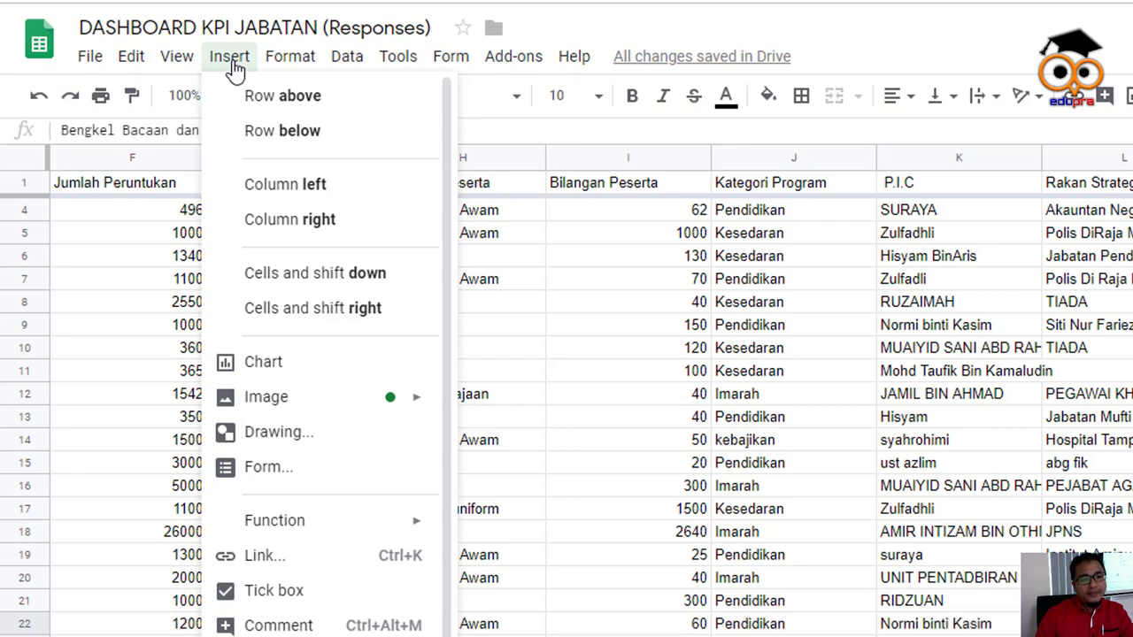
scroll(298, 278, "down", 1)
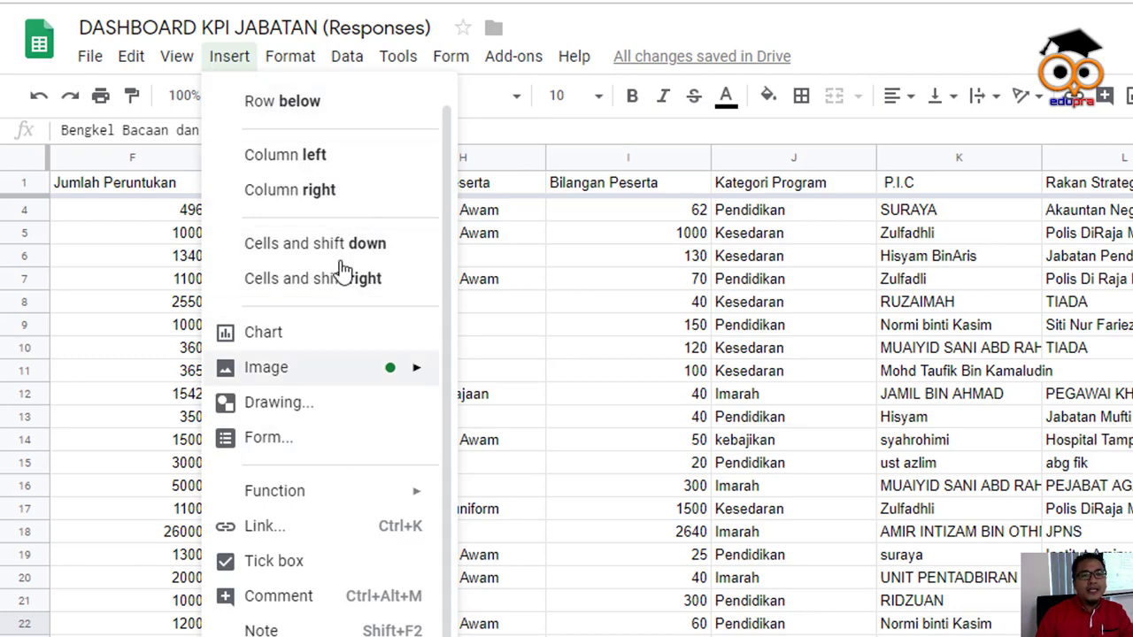
mouse_move(350, 62)
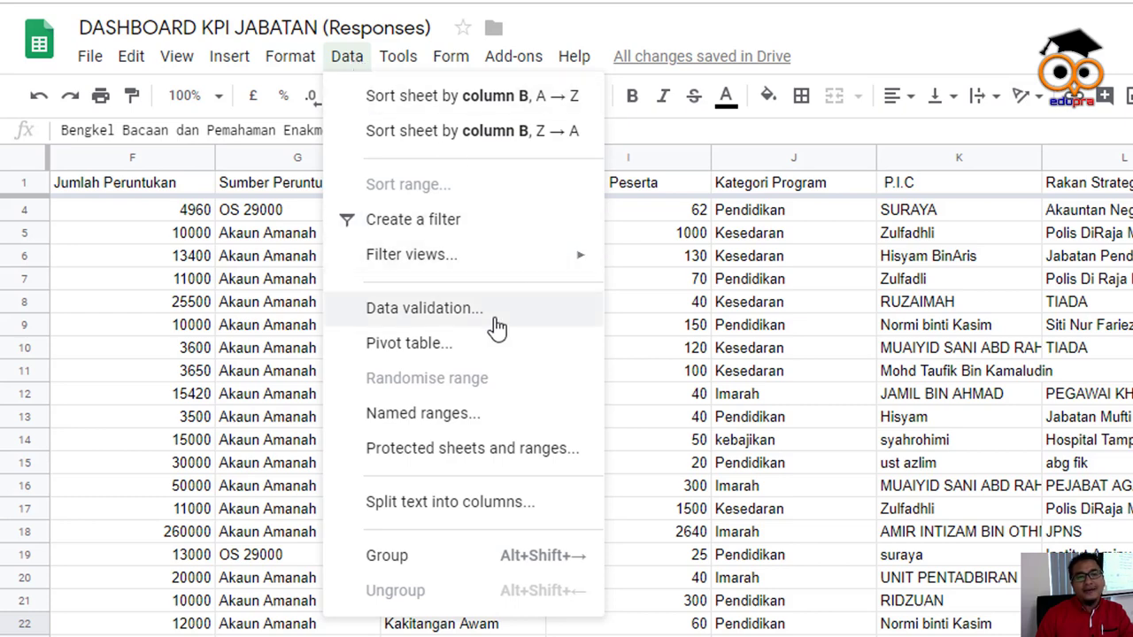
left_click(469, 343)
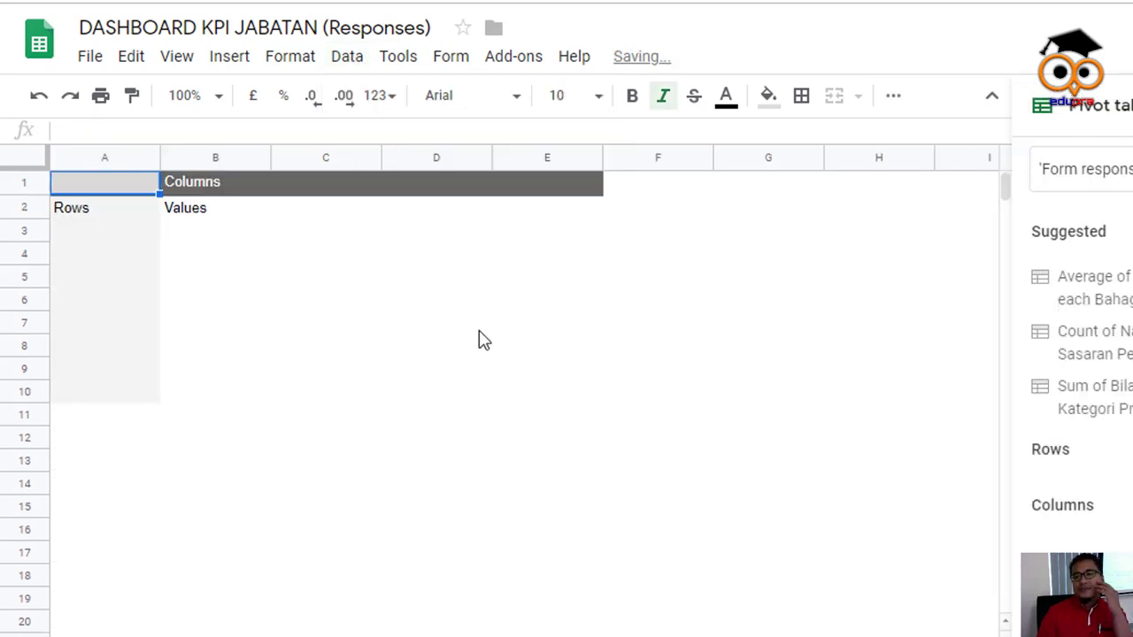
scroll(935, 437, "down", 4)
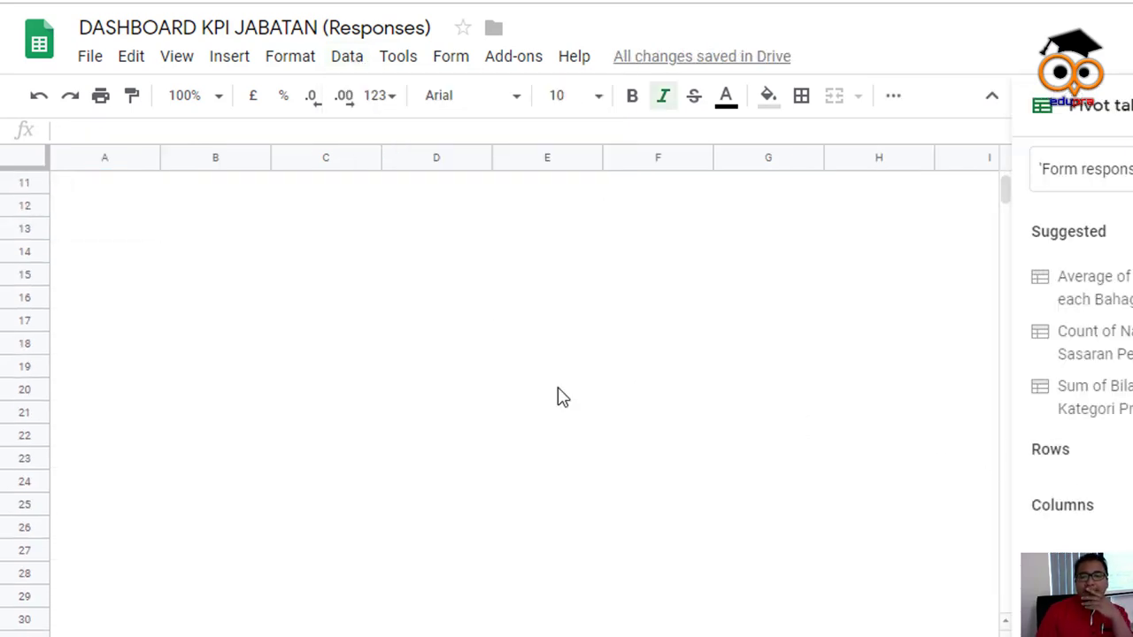
scroll(561, 397, "up", 4)
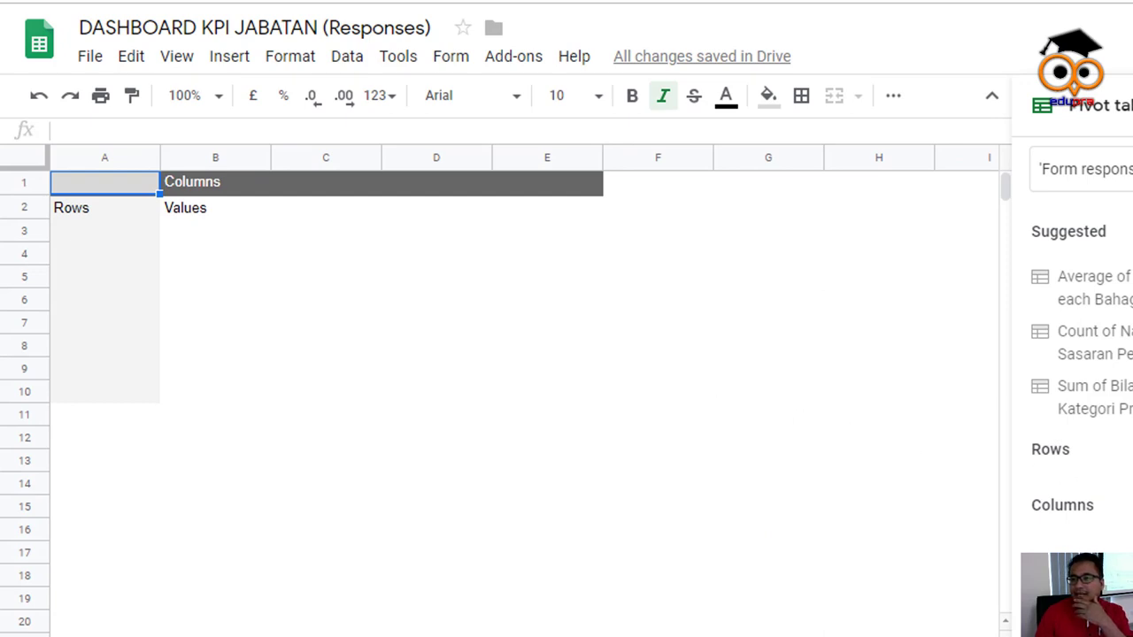
scroll(1080, 354, "down", 1)
scroll(1080, 354, "up", 1)
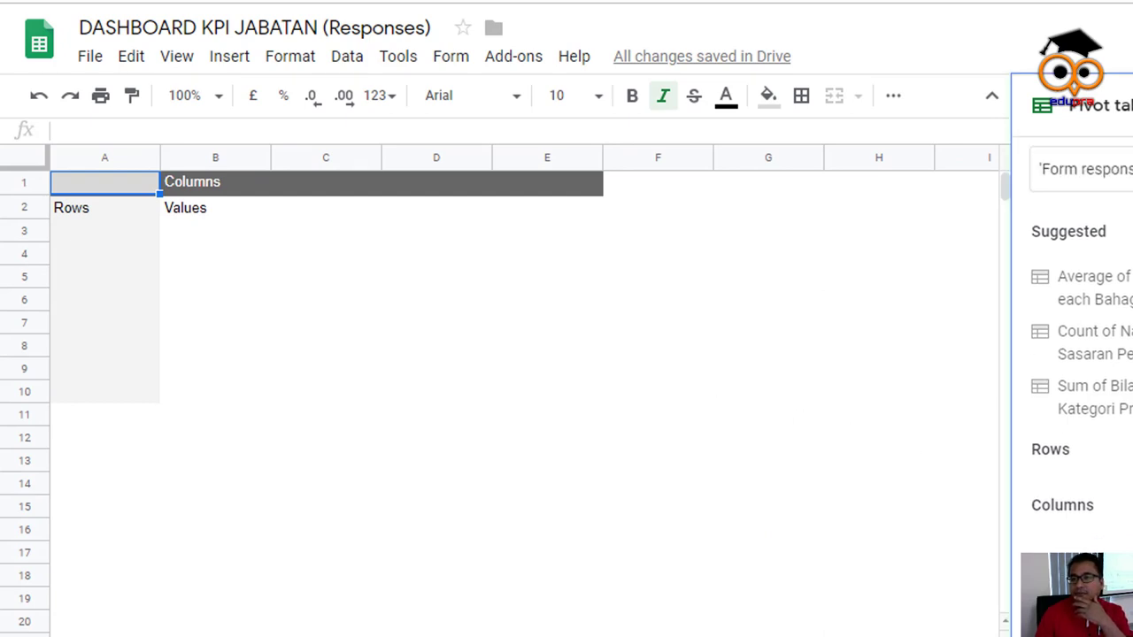
Check the pivot table's source range against the form response columns through Parlimen
left_click(1079, 169)
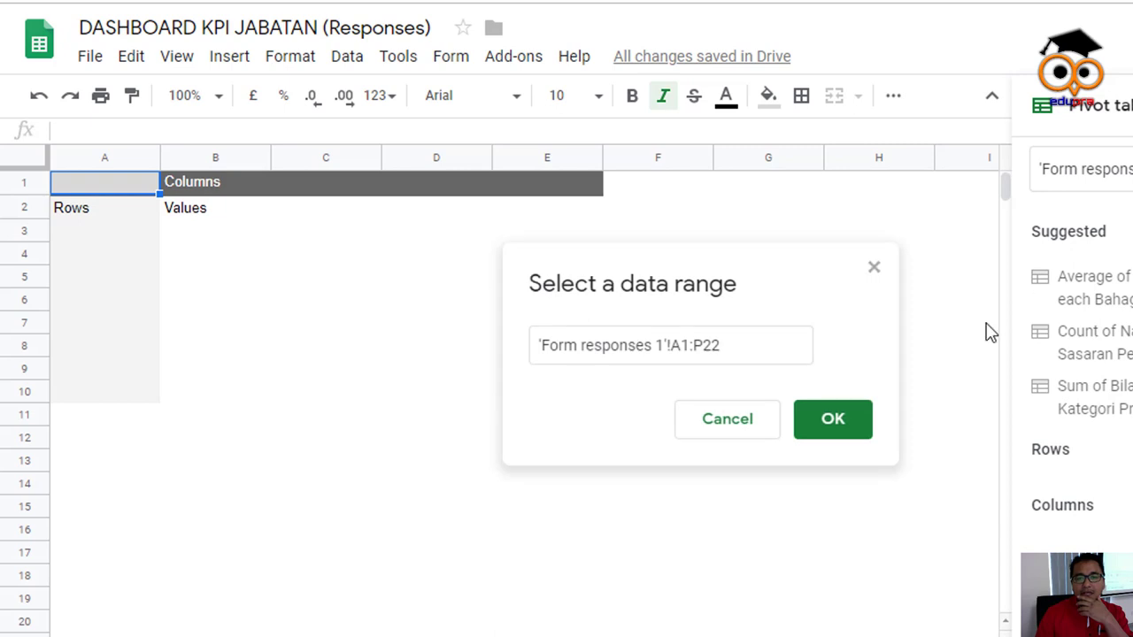
left_click(715, 351)
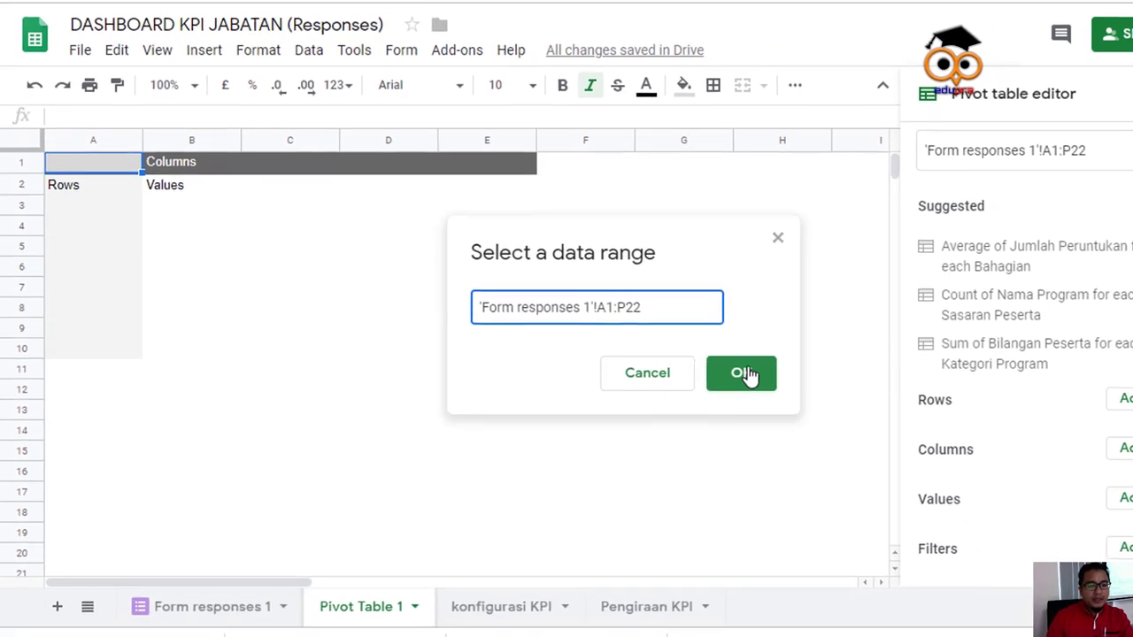
left_click(746, 374)
left_click(201, 607)
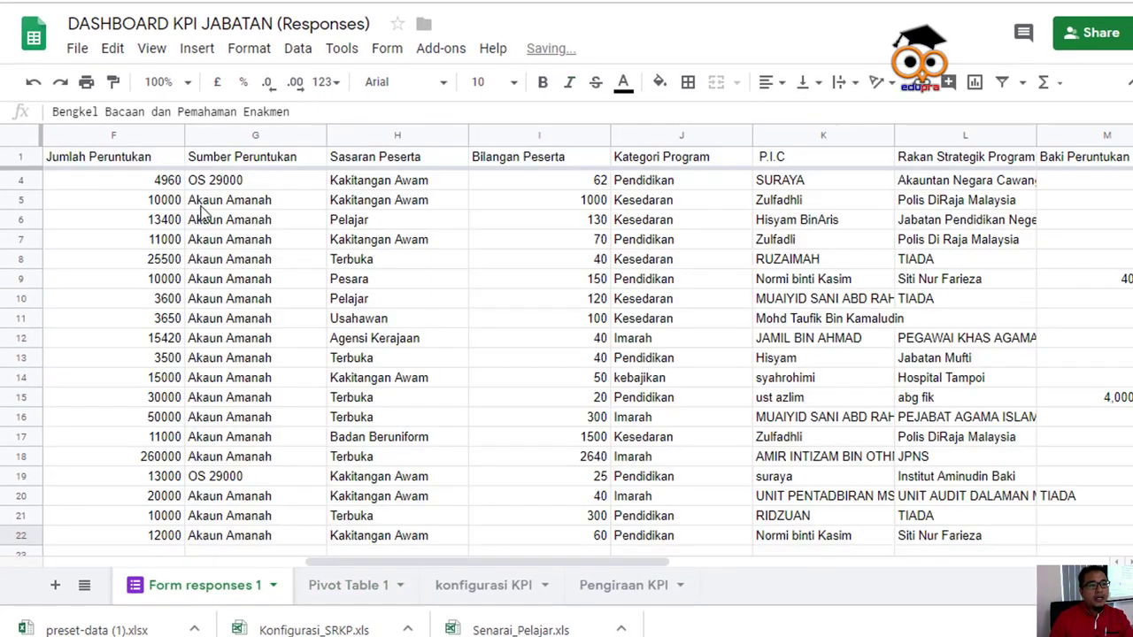
scroll(142, 226, "up", 1)
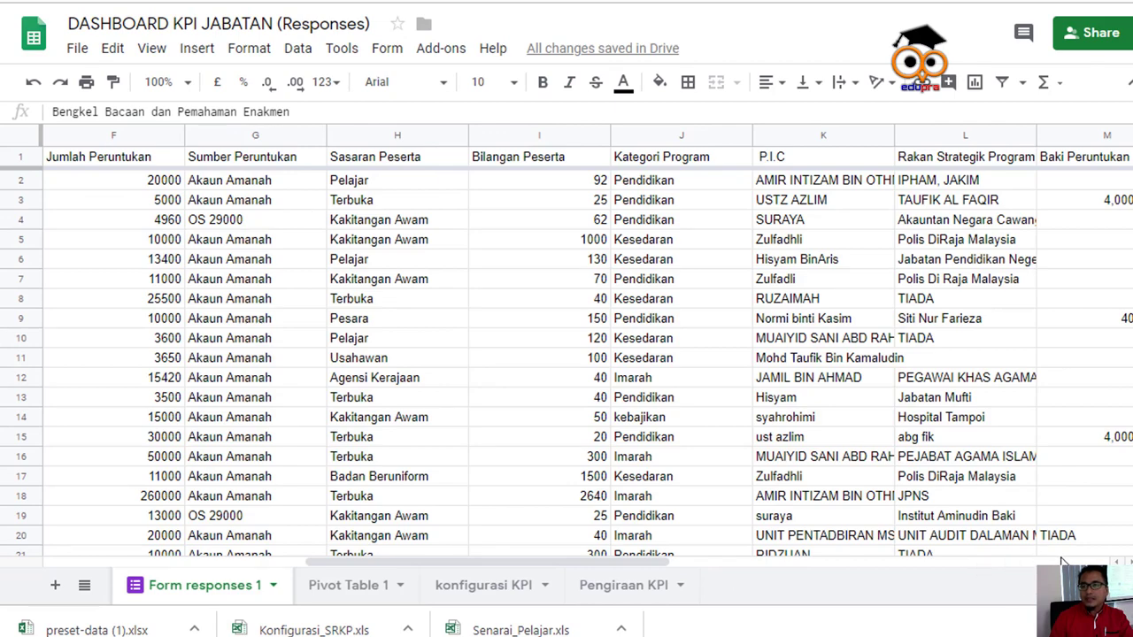
scroll(1044, 559, "right", 2)
scroll(1073, 564, "right", 6)
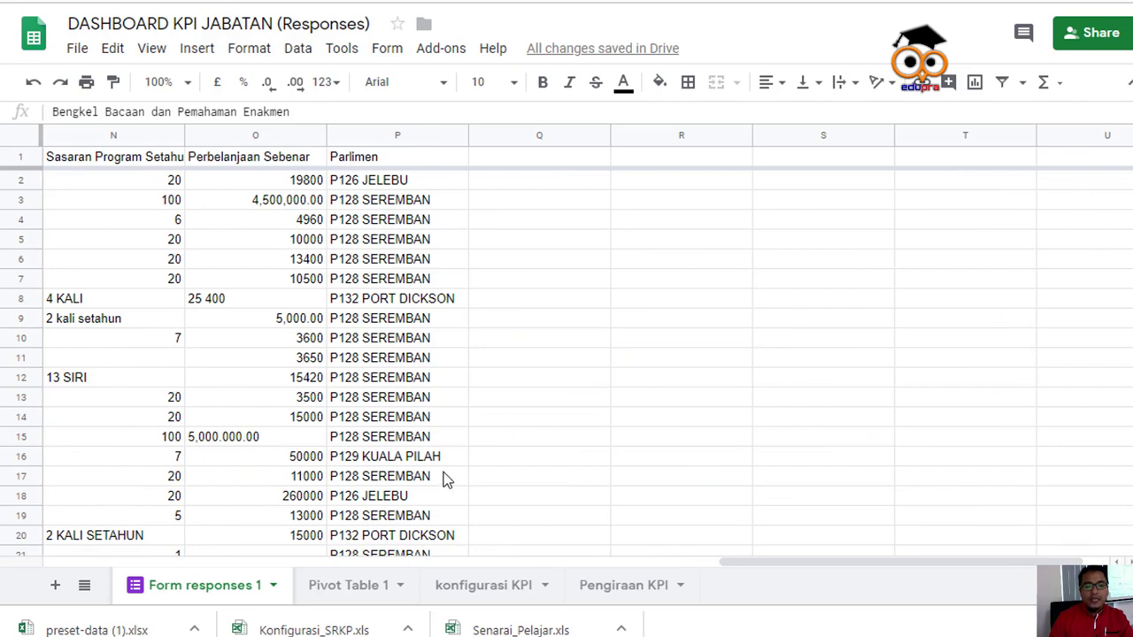
Try to extend the pivot table's source range to 'Form responses 1'!A1:P500
left_click(389, 595)
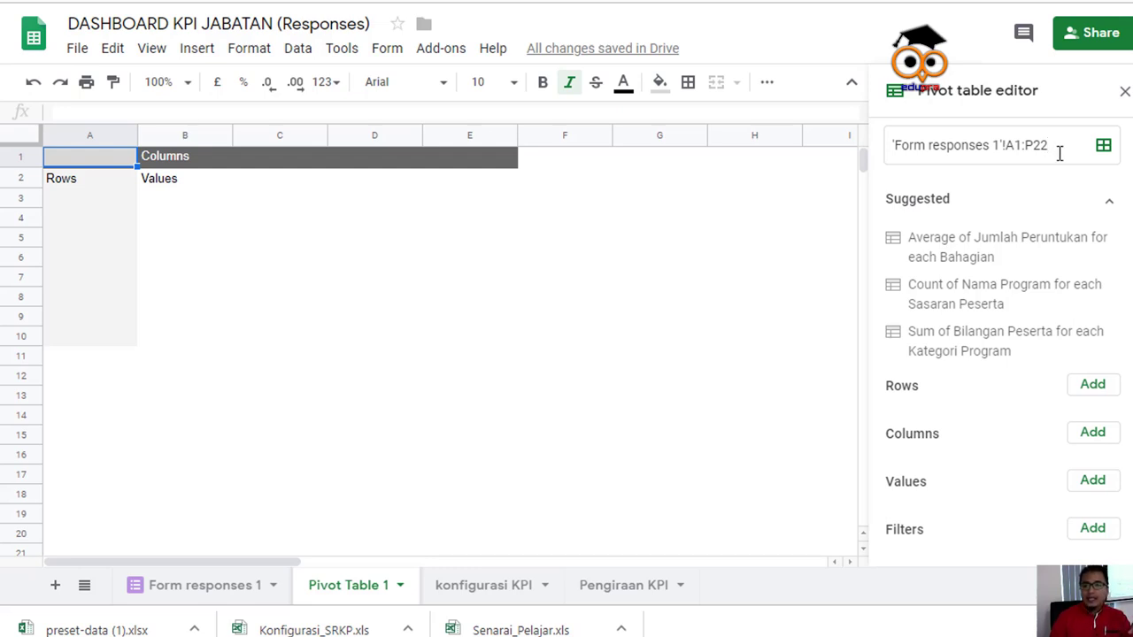
key("BackSpace")
key("BackSpace")
type("500")
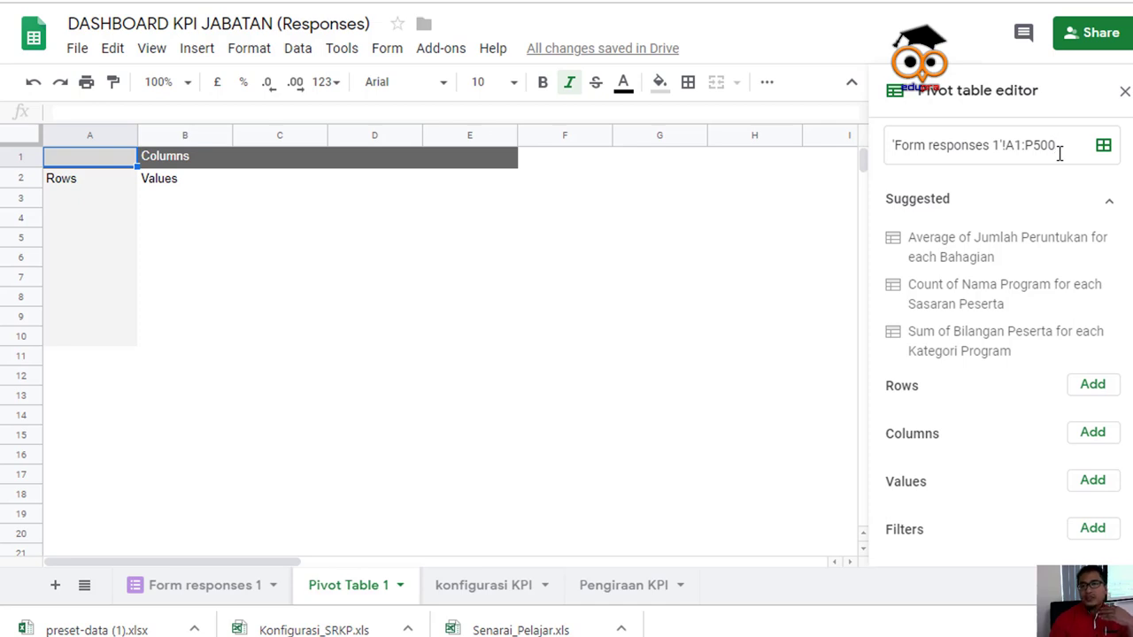
key("Return")
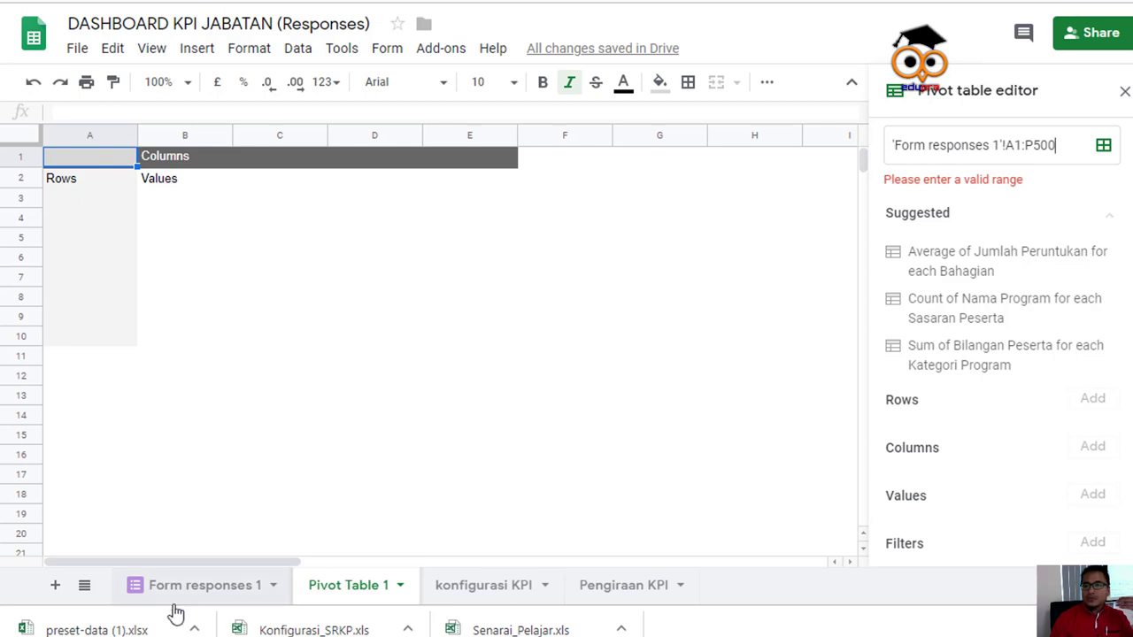
Set the pivot table's source range to 'Form responses 1'!A1:P100
key("BackSpace")
key("BackSpace")
key("BackSpace")
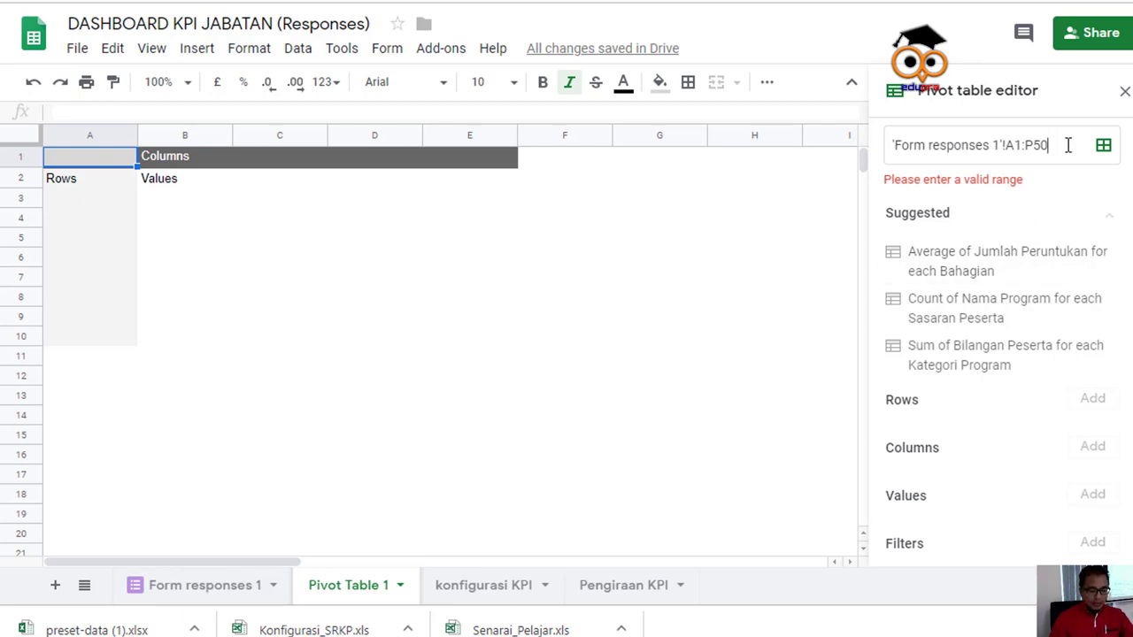
type("100")
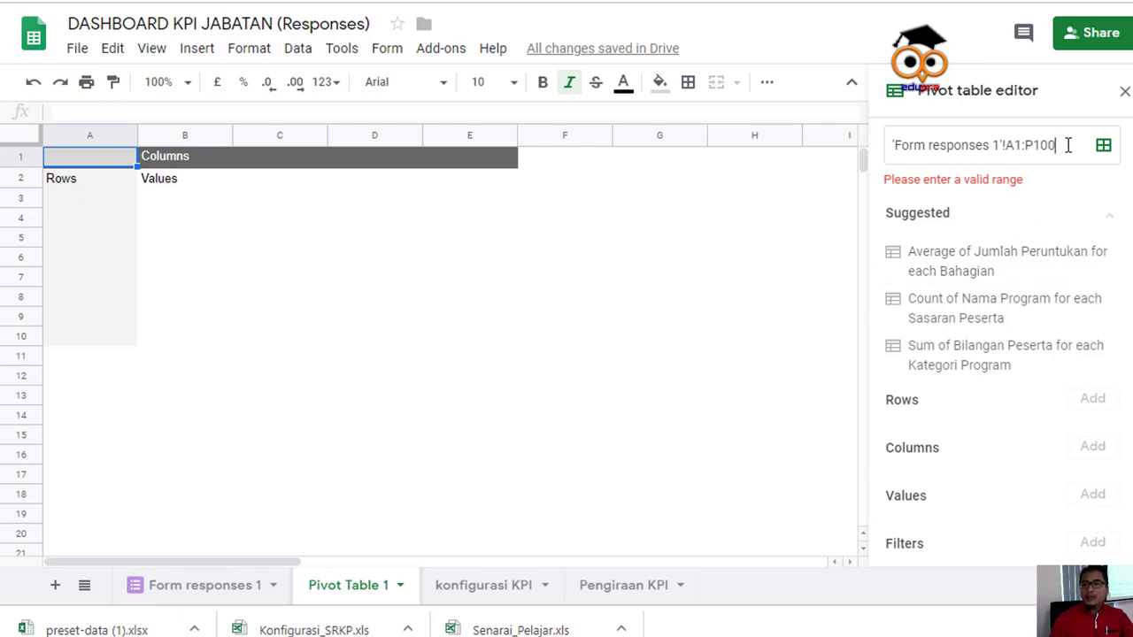
key("Return")
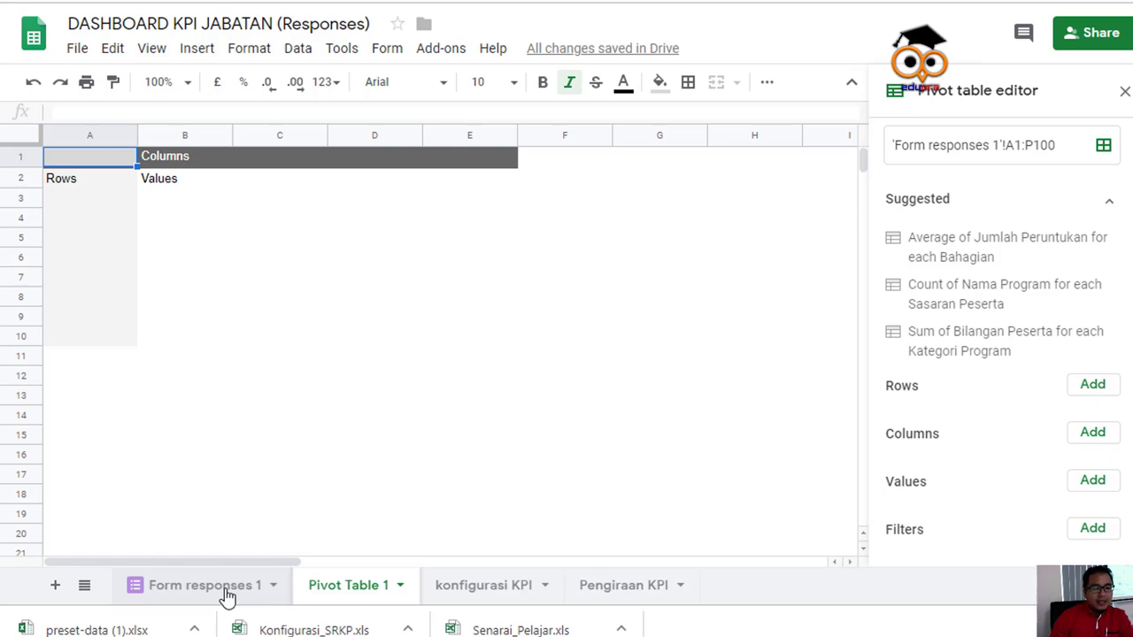
Add 1000 more rows below the last row of the Form responses 1 sheet
left_click(226, 597)
left_click(326, 586)
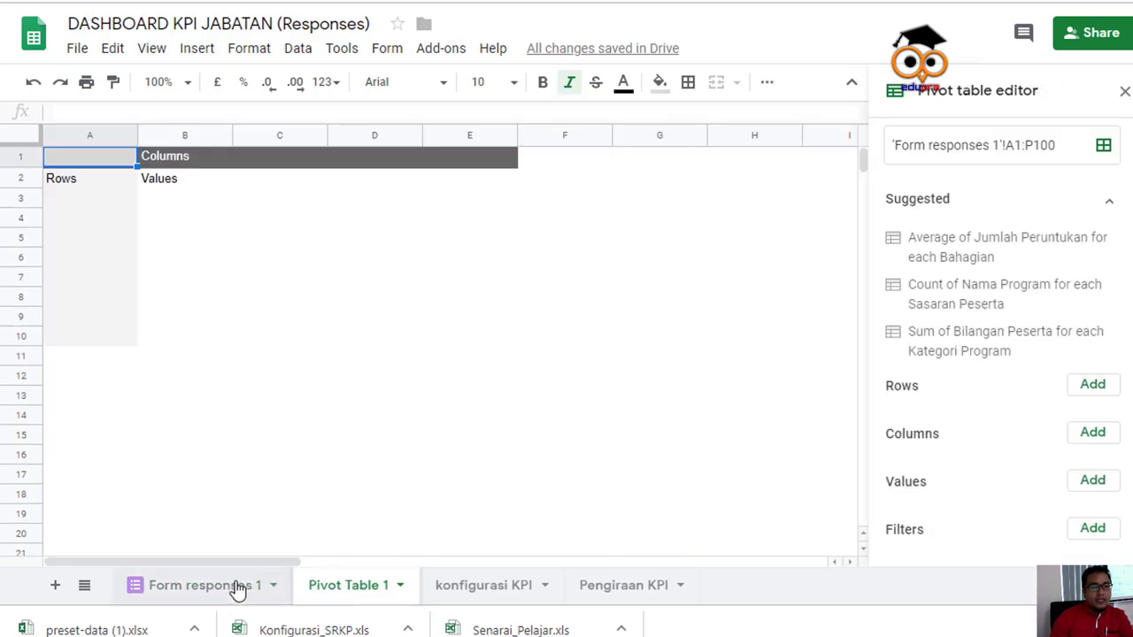
left_click(238, 587)
left_click(177, 420)
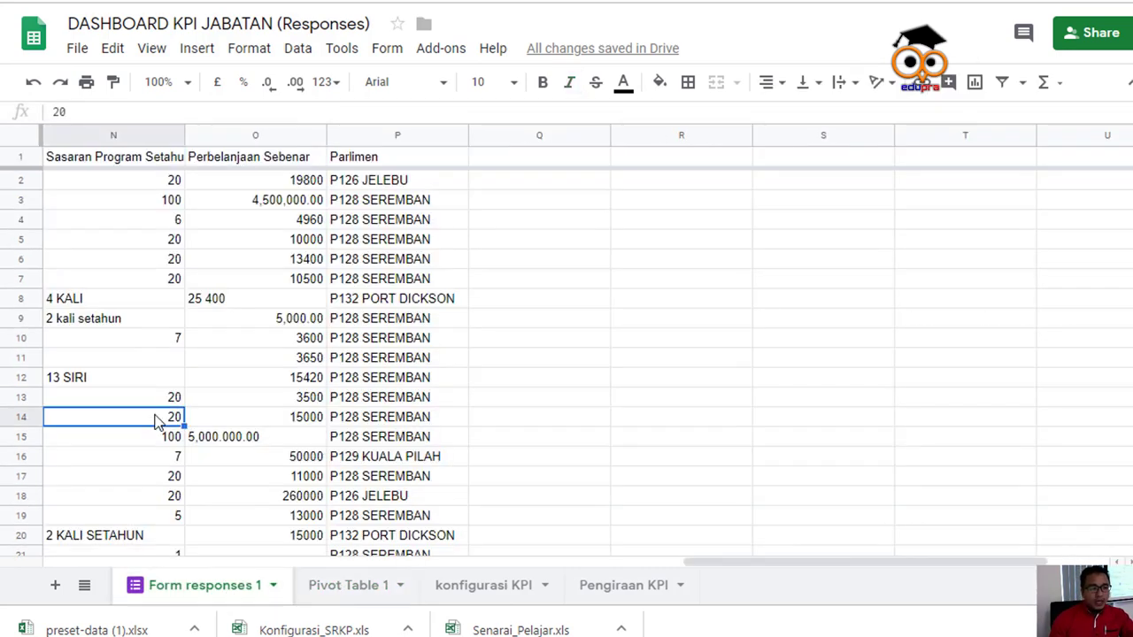
key("ctrl+Down")
key("Left")
key("Left")
key("Left")
key("Left")
key("Left")
key("Left")
key("Left")
key("Left")
key("Left")
key("Left")
key("Left")
key("Left")
key("Left")
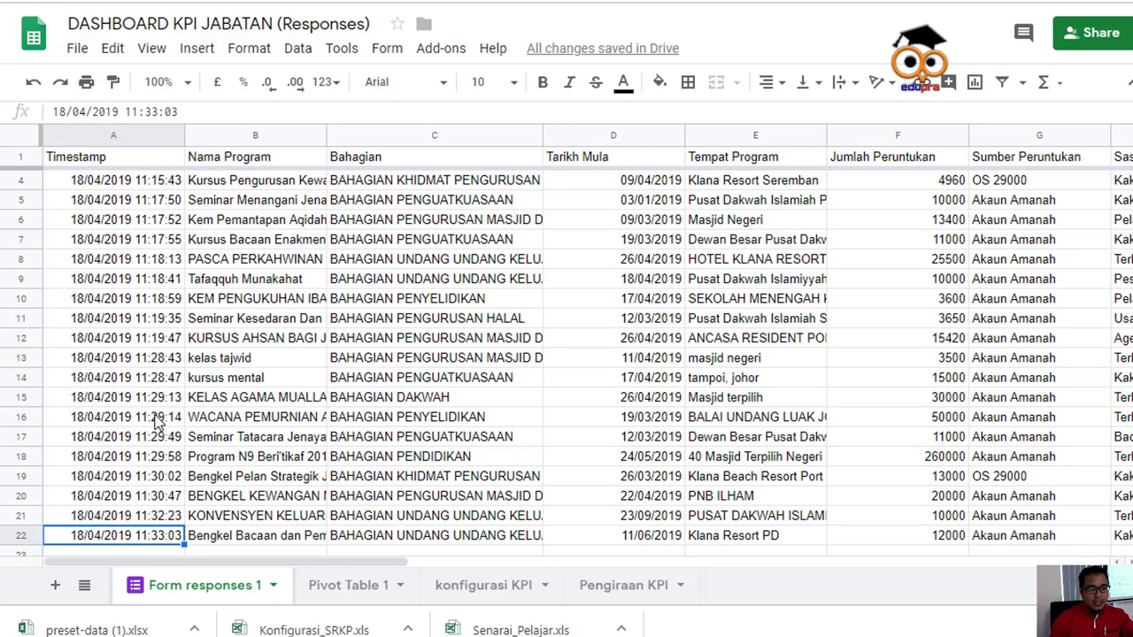
key("ctrl+Down")
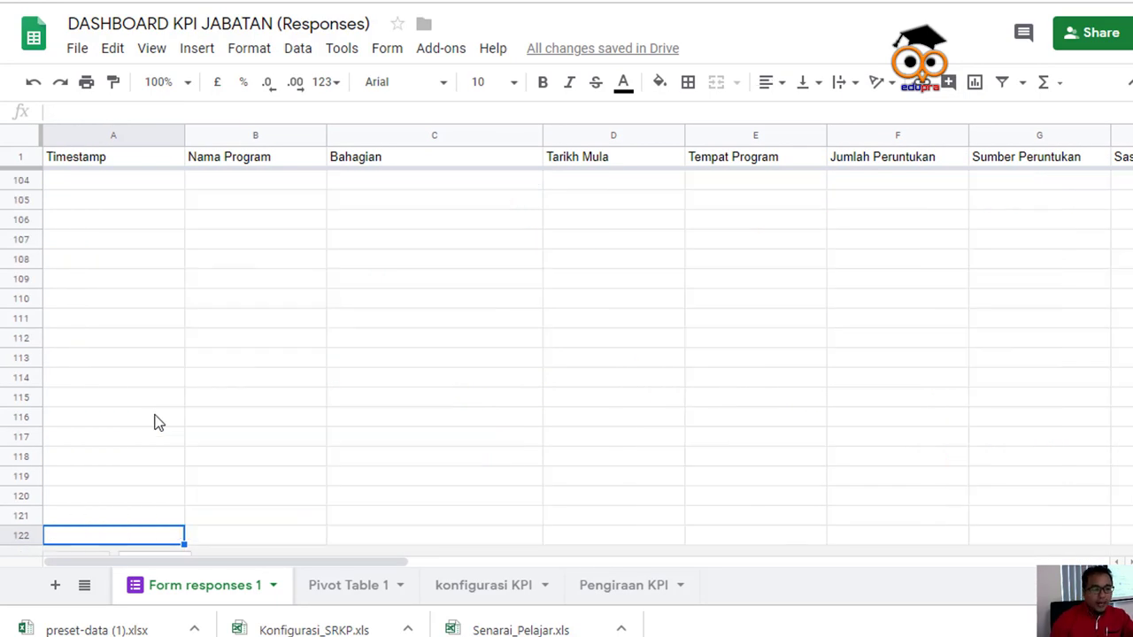
scroll(186, 480, "down", 1)
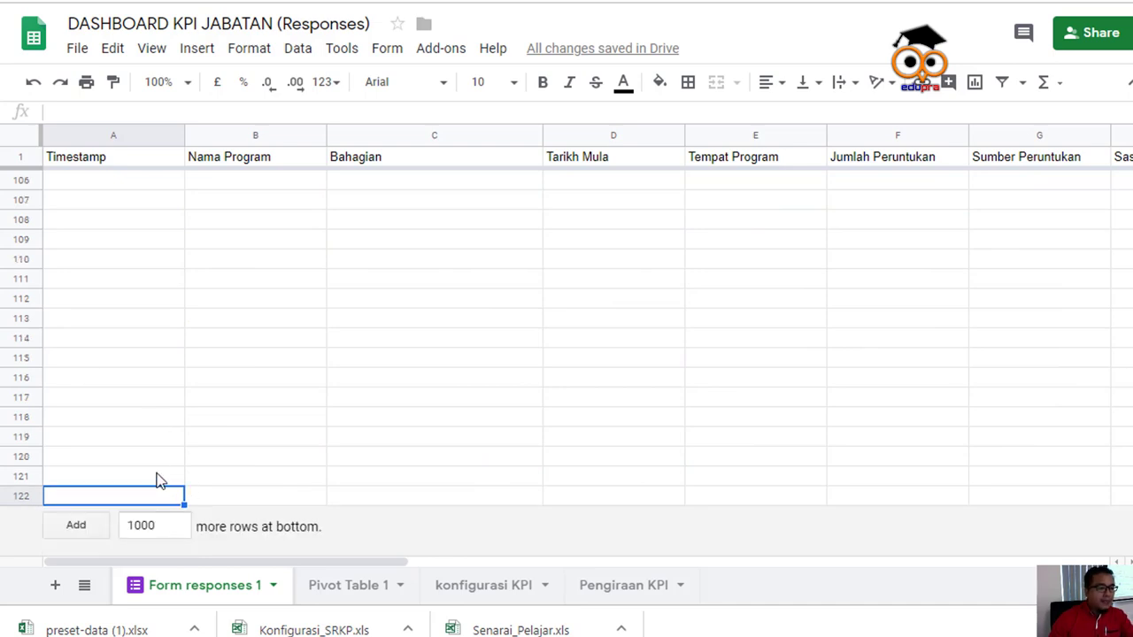
left_click(76, 526)
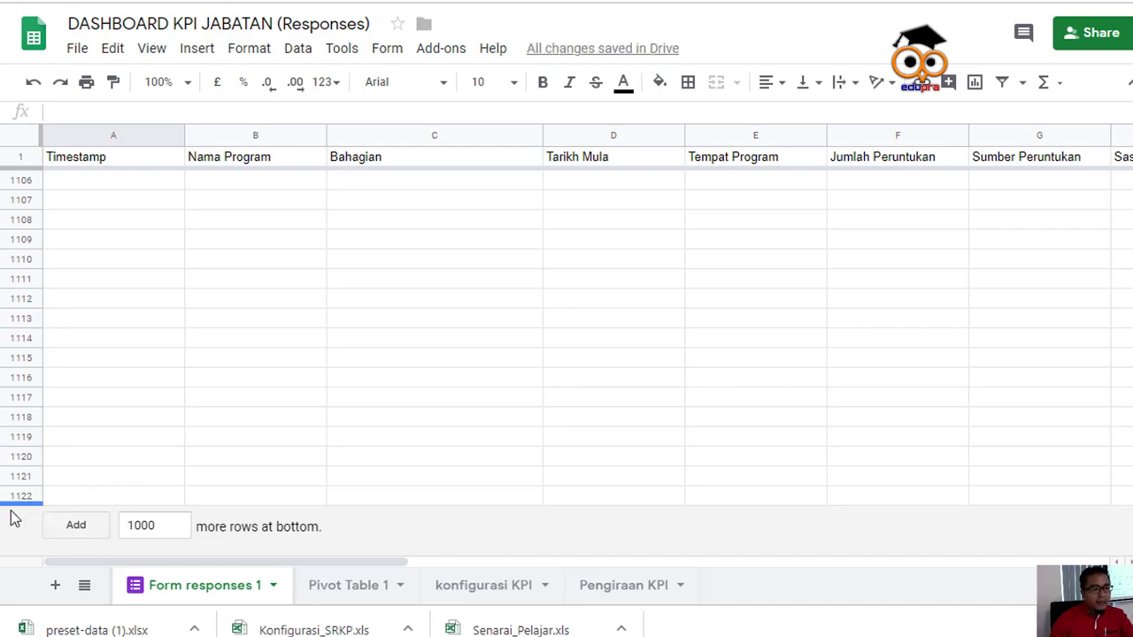
scroll(159, 331, "up", 5)
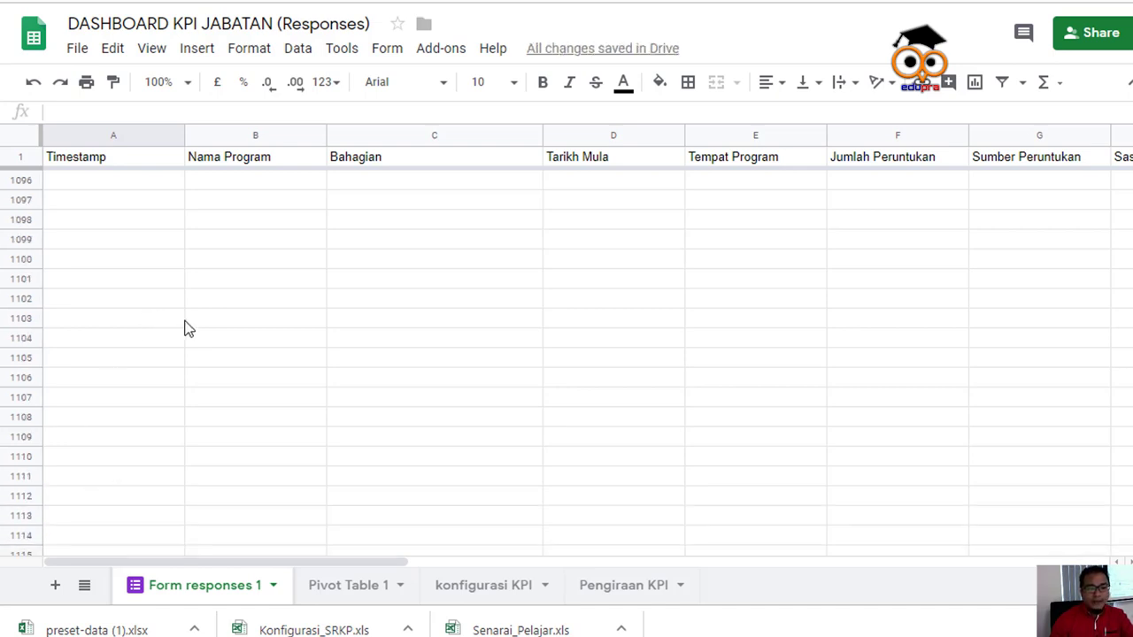
Extend the source range of Pivot Table 1 to 'Form responses 1'!A1:P1000
left_click(342, 591)
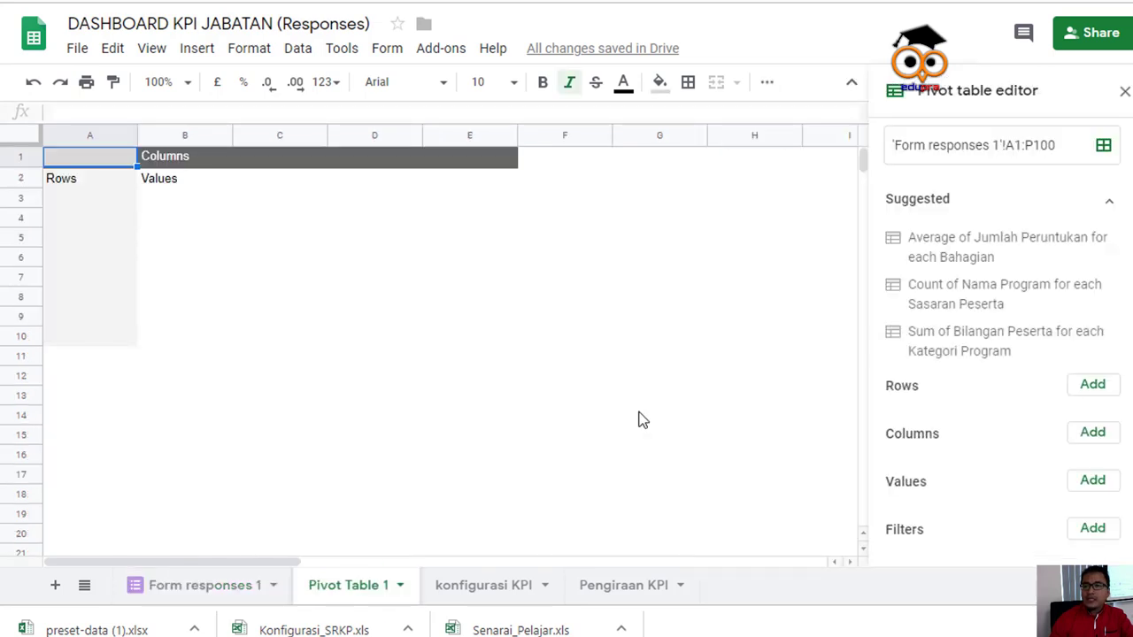
left_click(1064, 145)
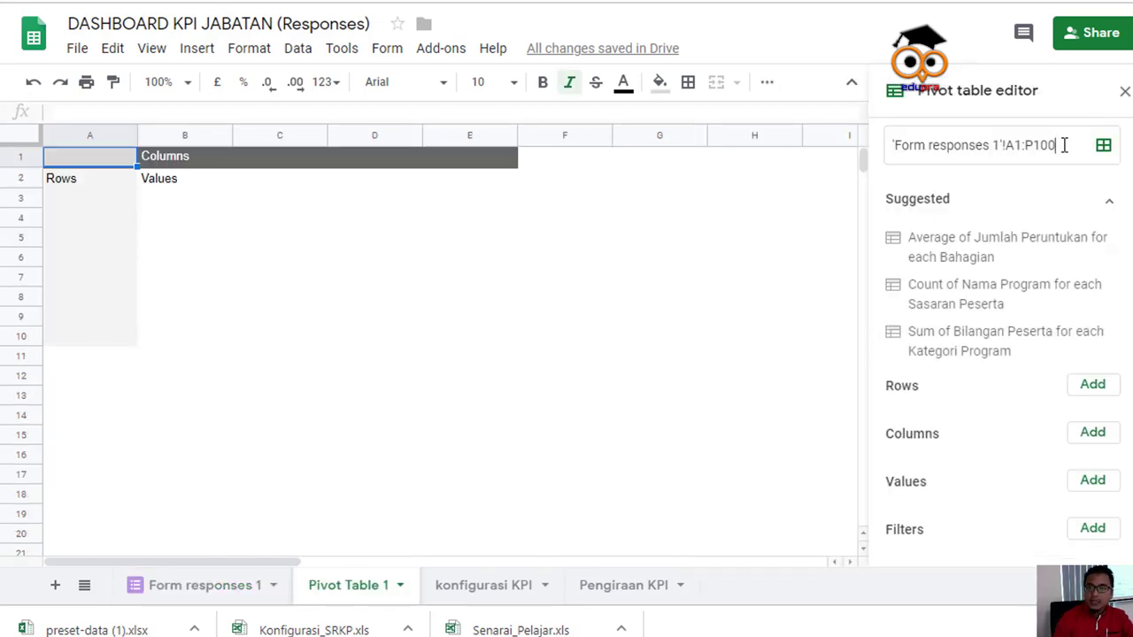
type("0")
key("Return")
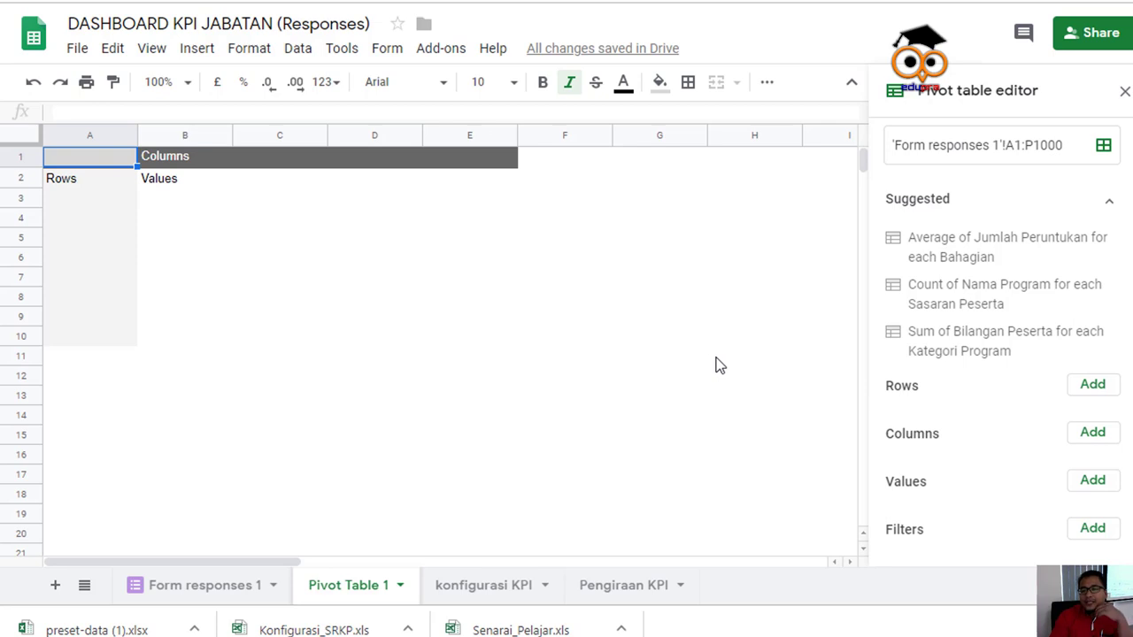
scroll(1014, 534, "down", 1)
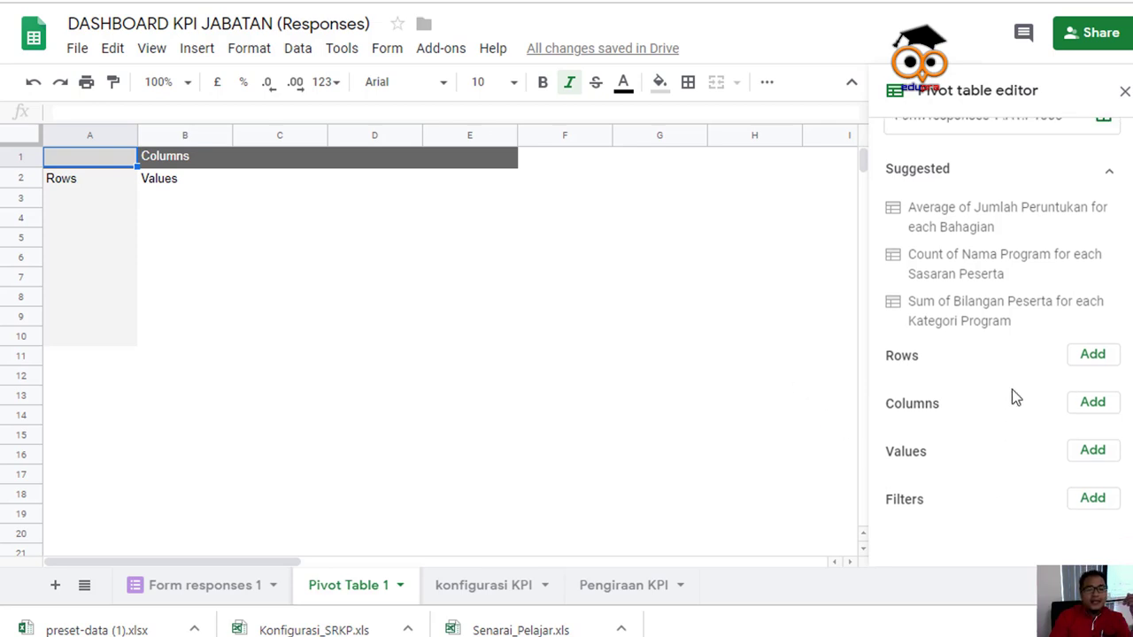
scroll(1011, 388, "up", 1)
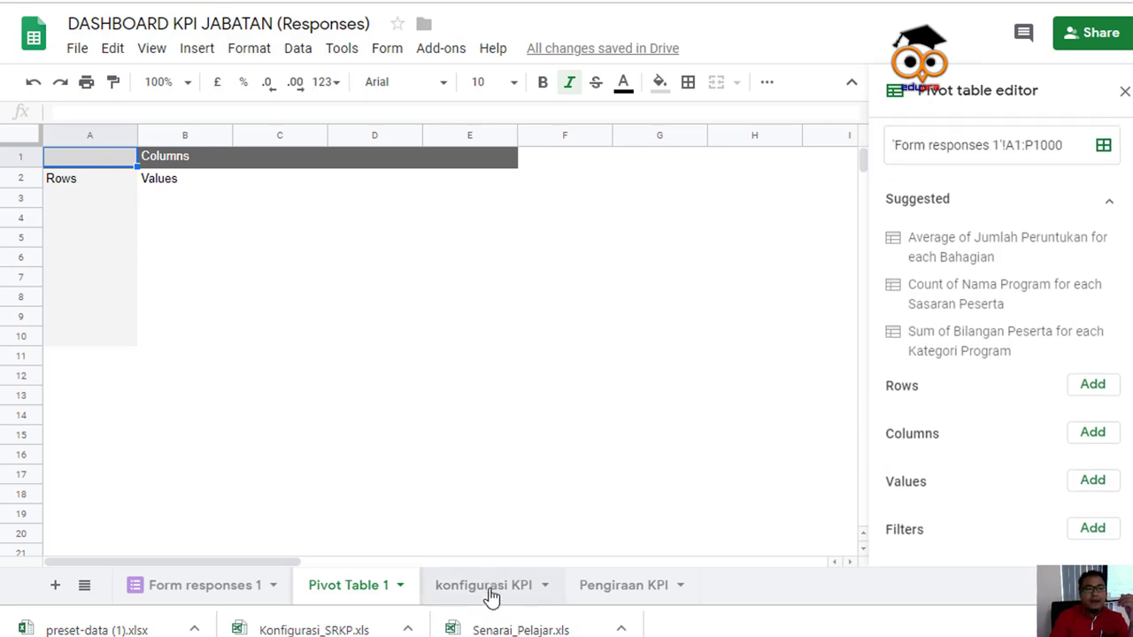
Review the konfigurasi KPI targets and the Pengiraan KPI activity counts, and return to Pivot Table 1
left_click(492, 595)
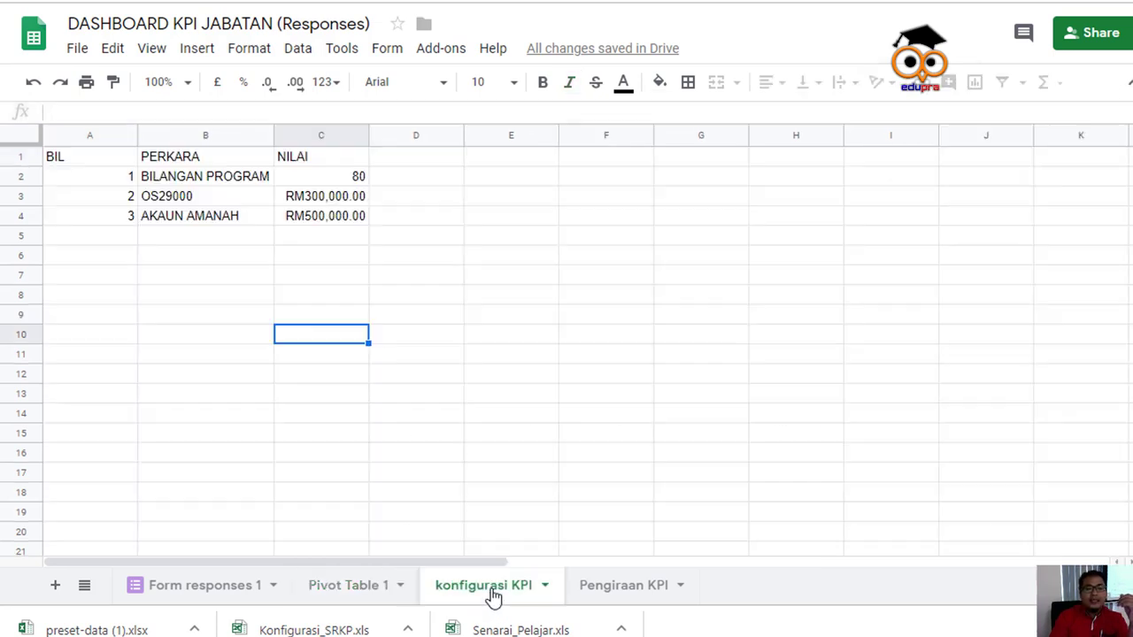
left_click(610, 590)
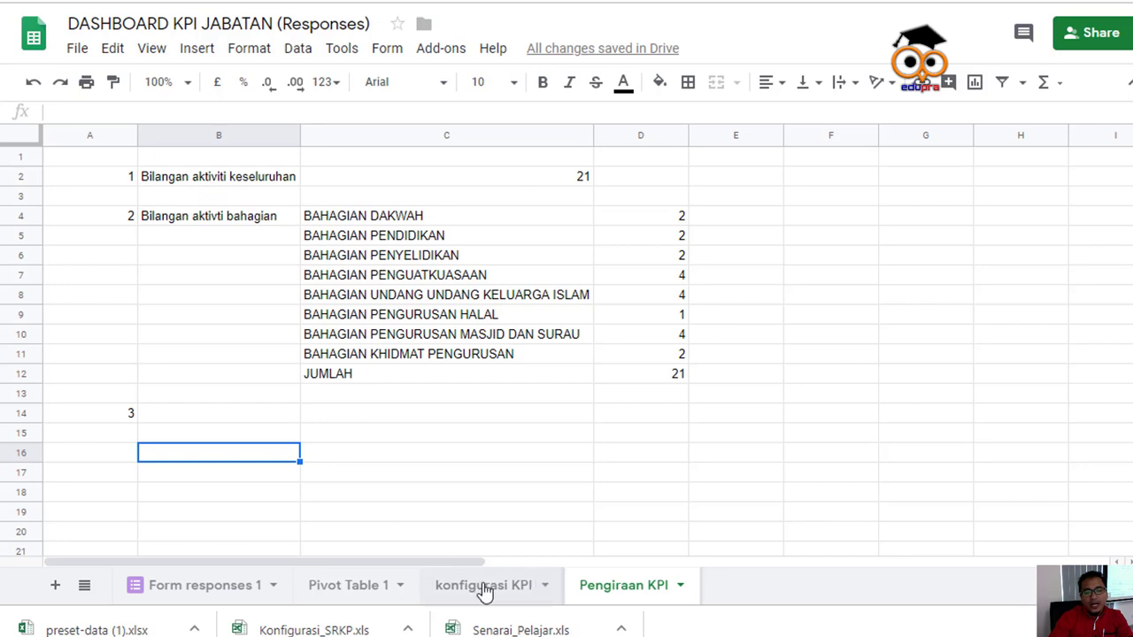
left_click(362, 594)
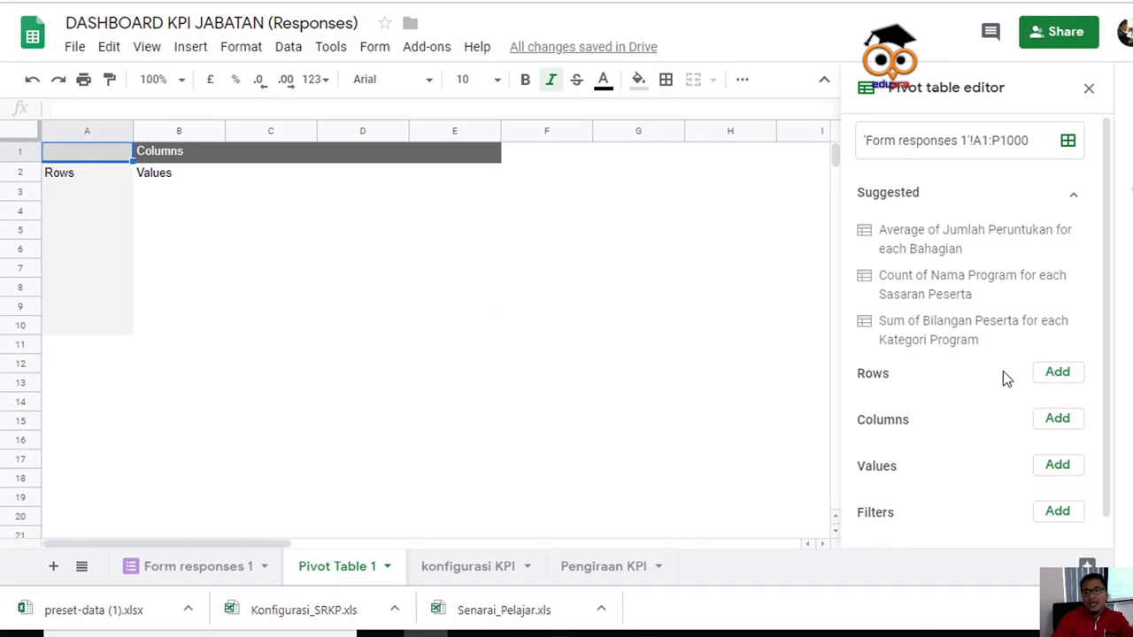
Look through the form response fields available as rows for the pivot table
left_click(1053, 373)
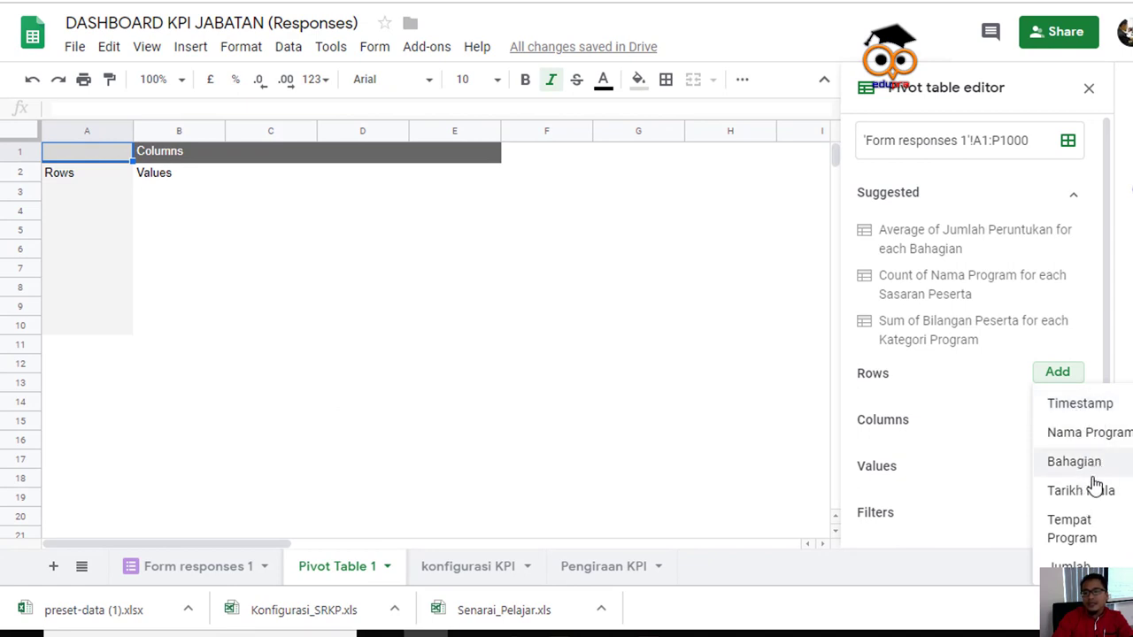
scroll(1100, 439, "down", 1)
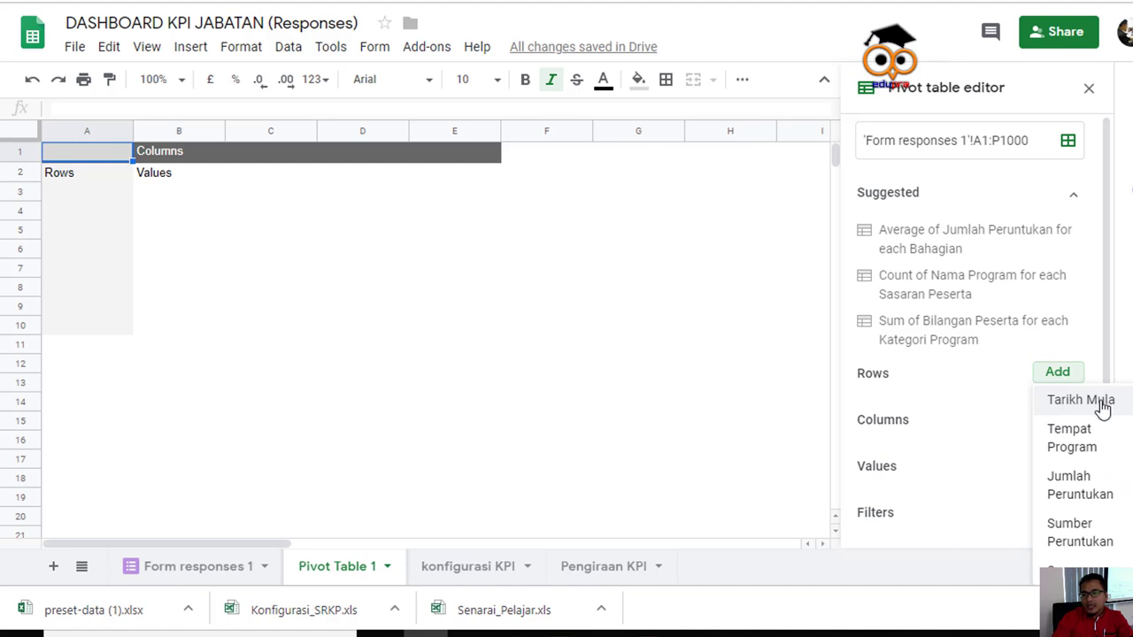
scroll(1100, 405, "up", 1)
scroll(1097, 478, "down", 2)
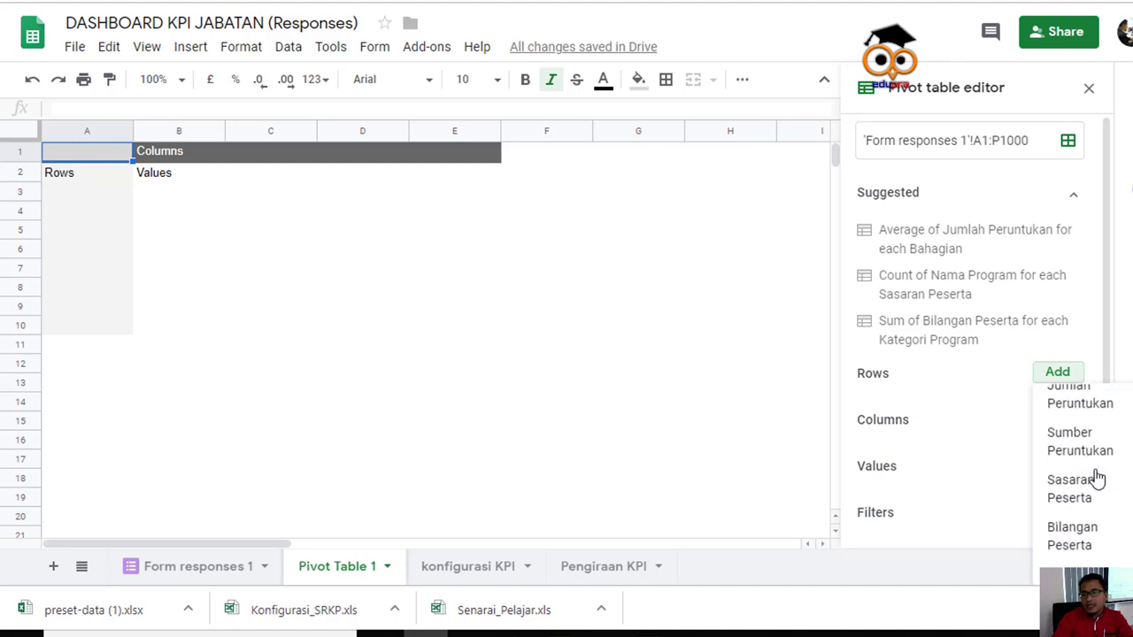
scroll(1104, 529, "down", 2)
scroll(1106, 529, "up", 1)
scroll(1105, 529, "up", 4)
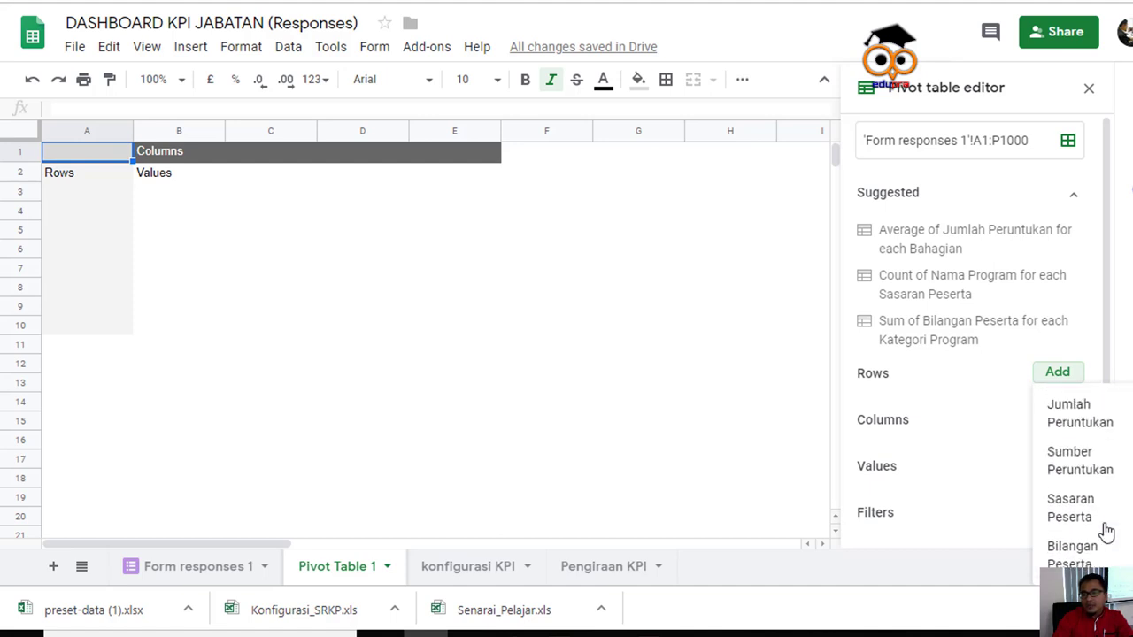
scroll(1085, 520, "down", 1)
scroll(1086, 522, "down", 3)
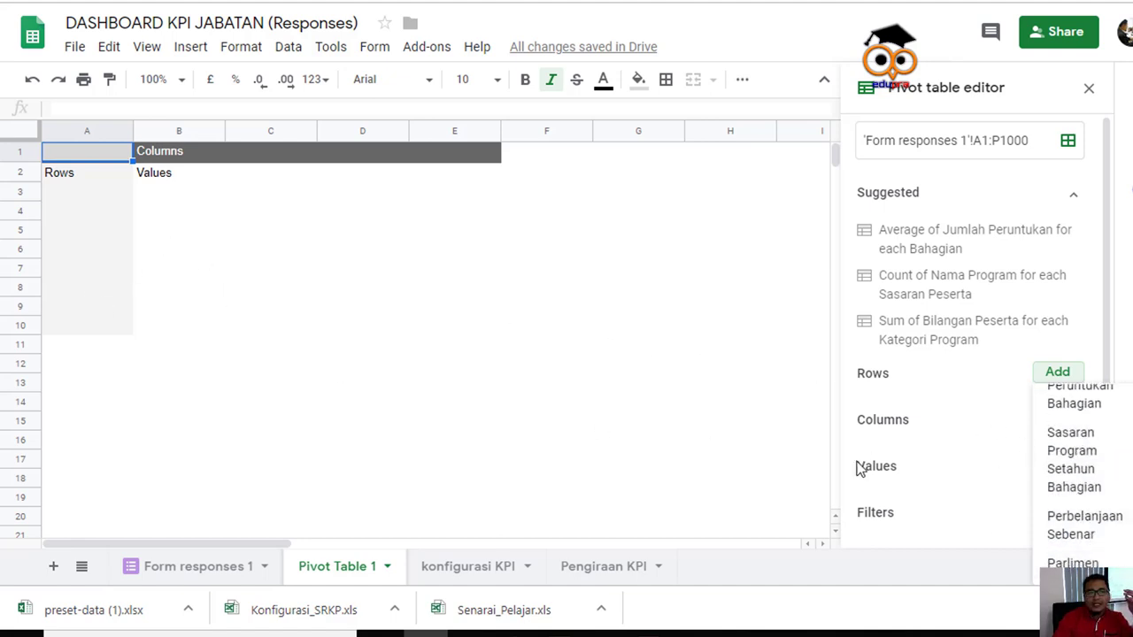
left_click(659, 439)
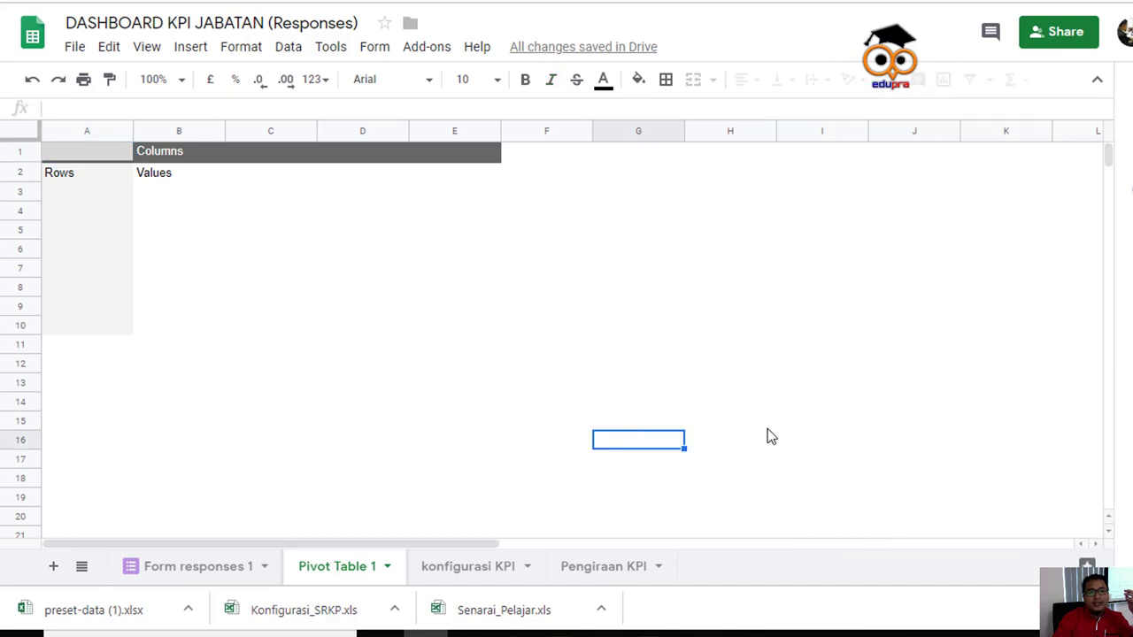
Add Nama Program to the pivot table's values, summarised by COUNTA
left_click(89, 153)
left_click(1056, 466)
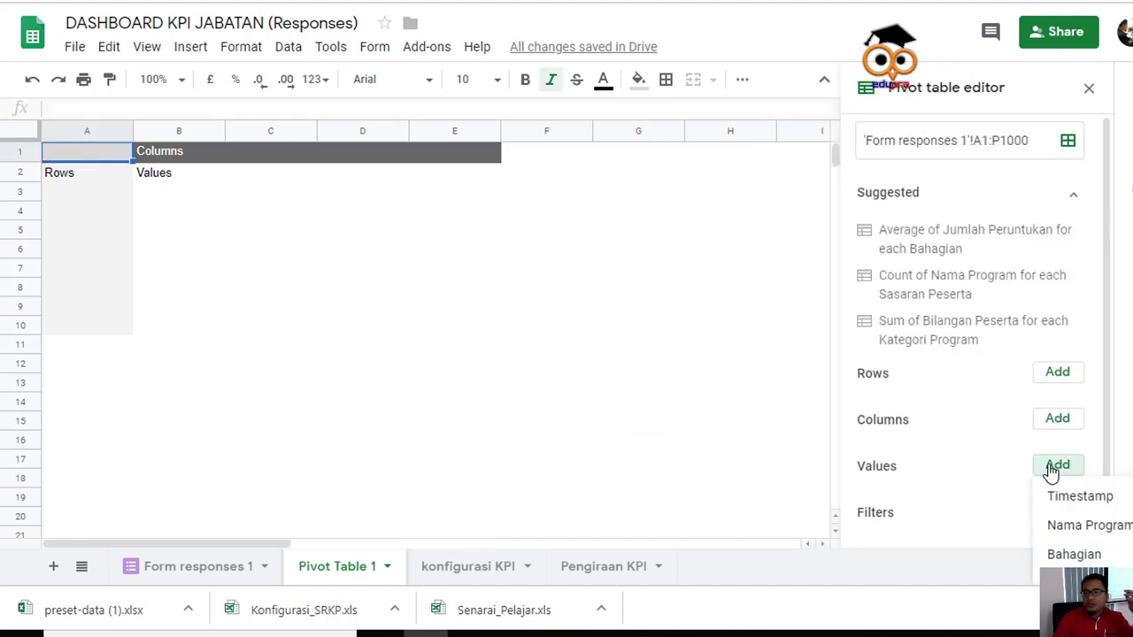
left_click(1097, 527)
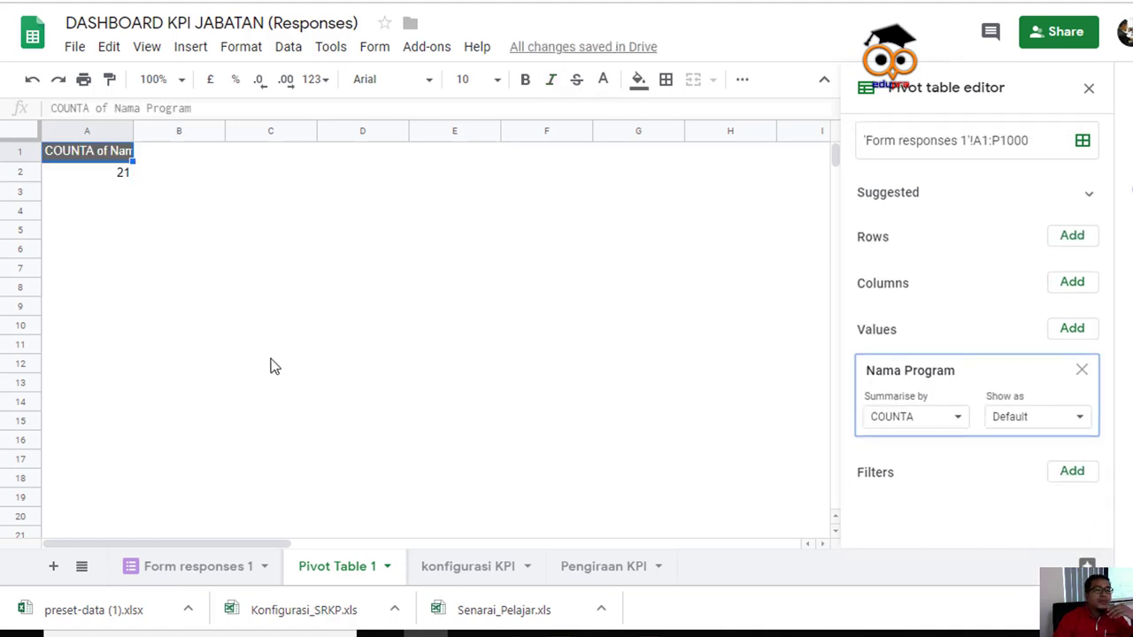
left_click(83, 231)
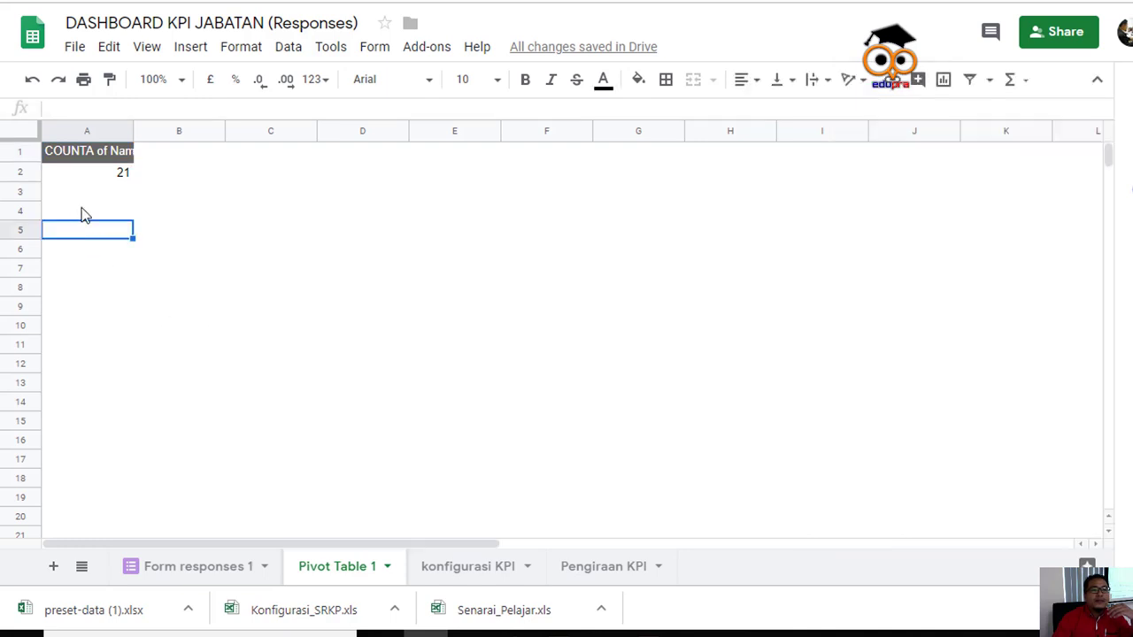
left_click(124, 195)
left_click(177, 172)
left_click(128, 287)
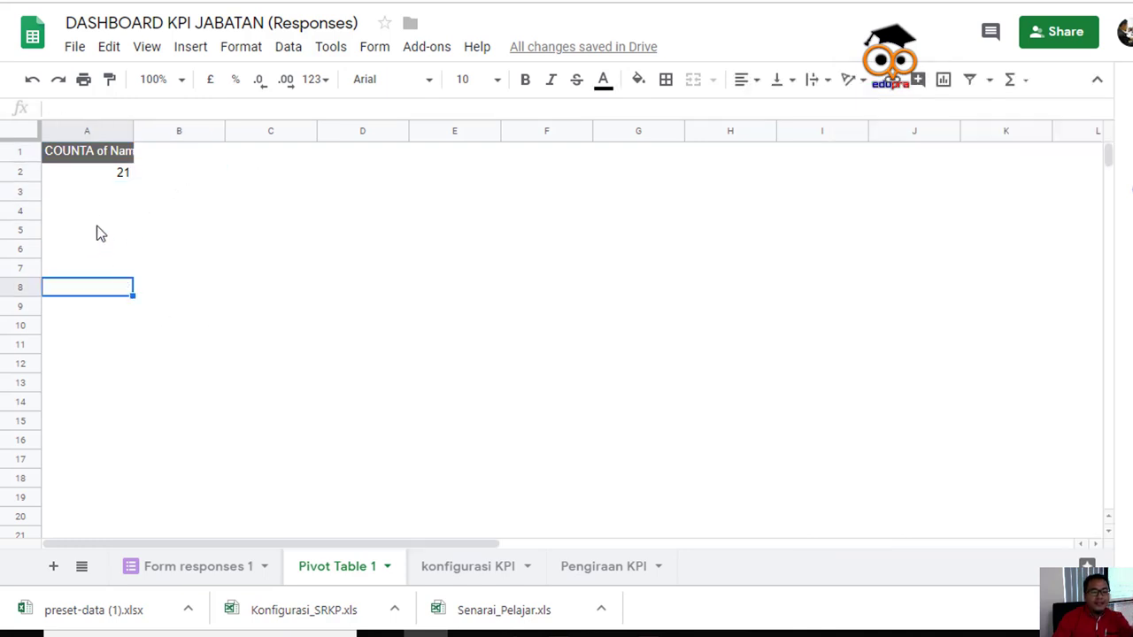
left_click(93, 215)
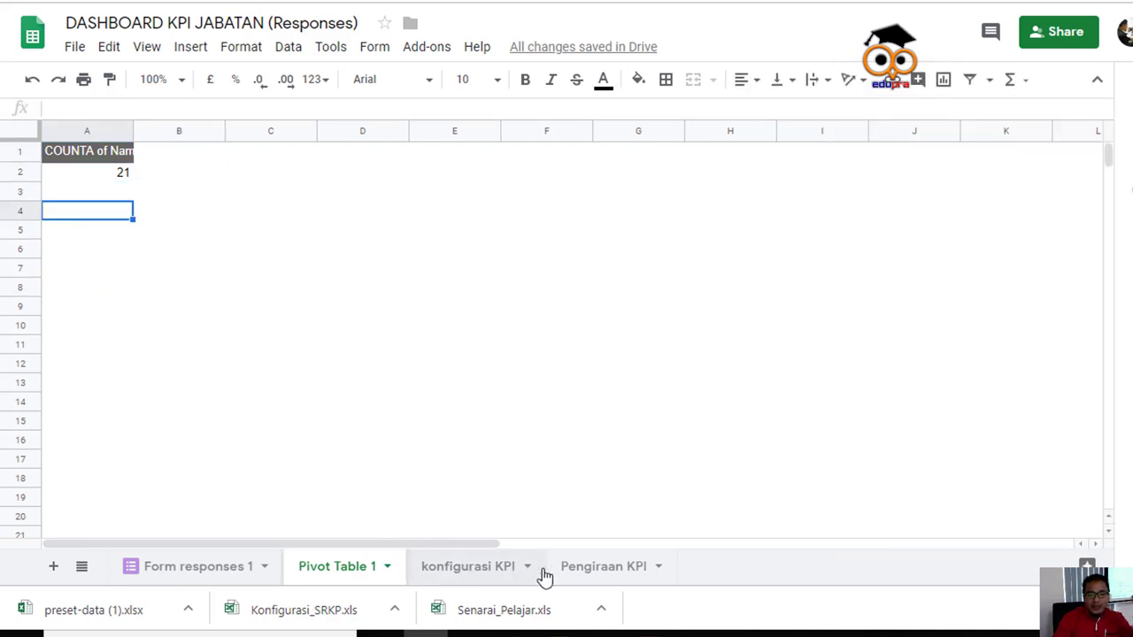
Compare the pivot table's program count with the konfigurasi KPI and Pengiraan KPI sheets
left_click(461, 575)
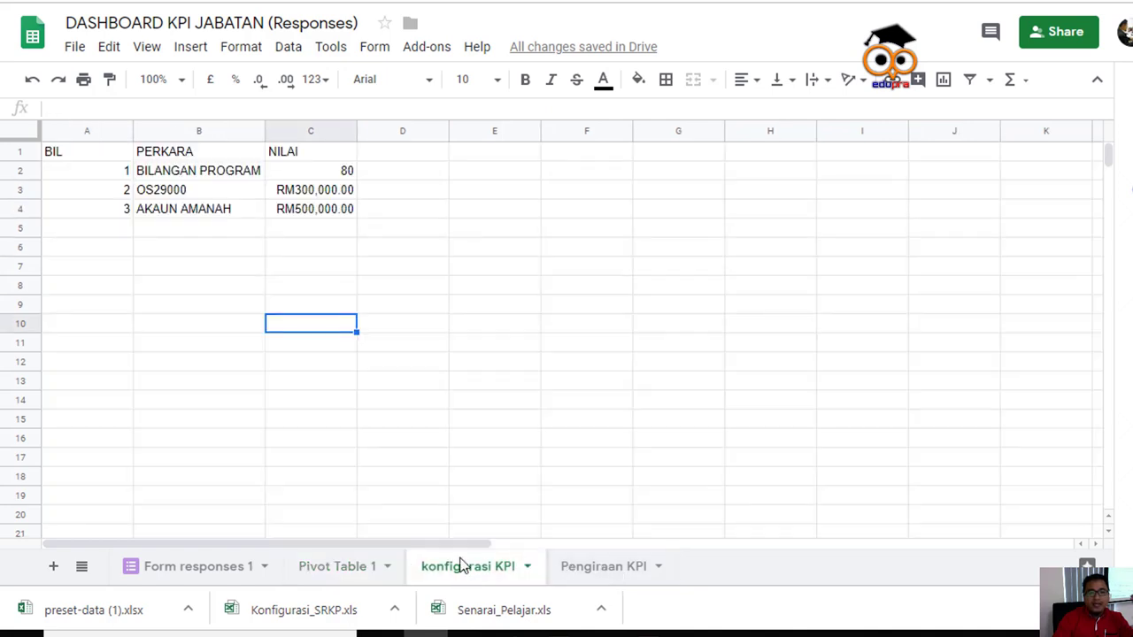
left_click(584, 577)
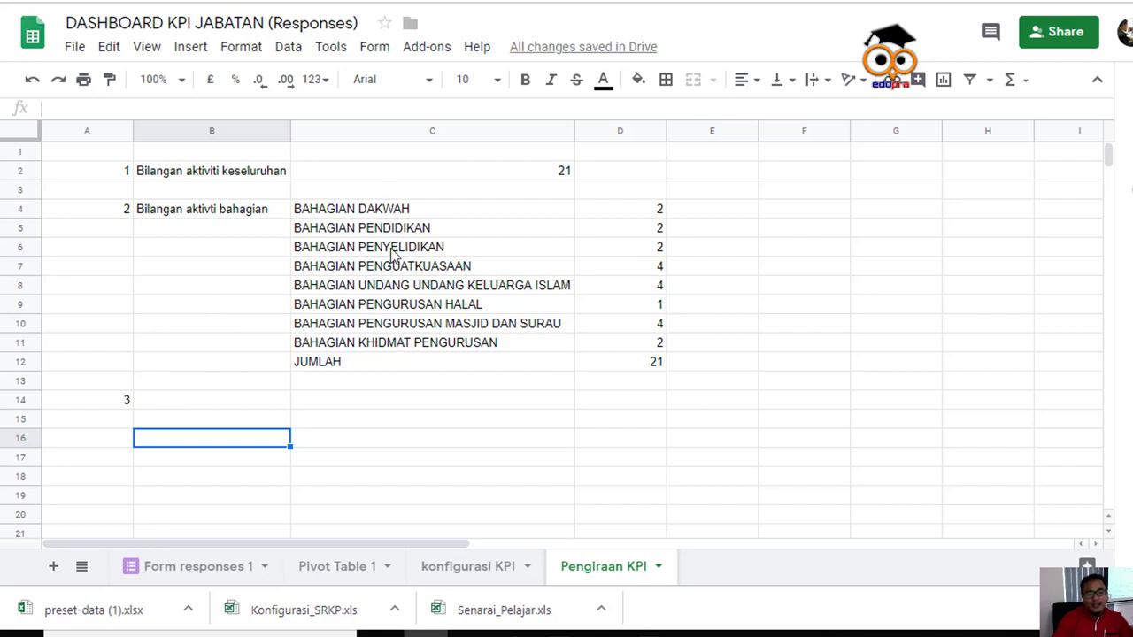
left_click(467, 570)
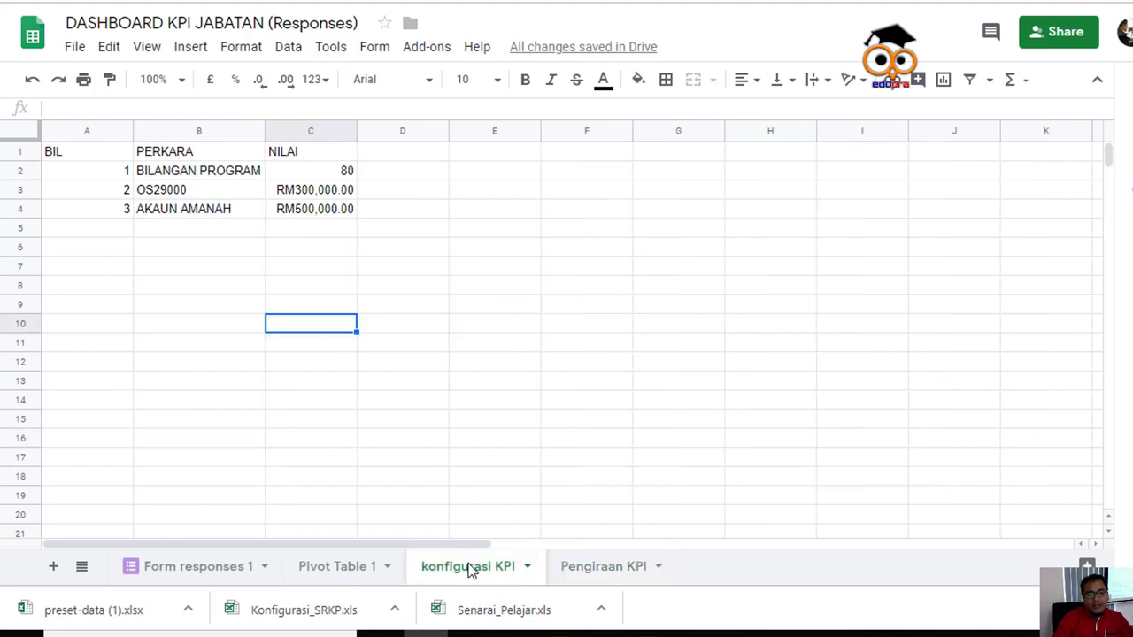
left_click(313, 573)
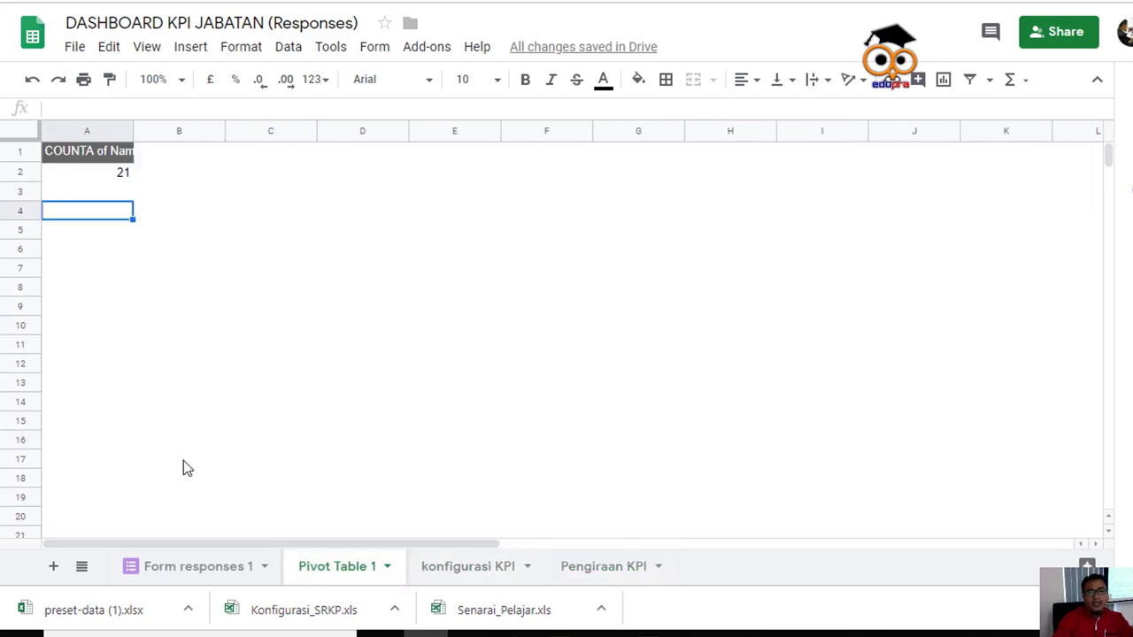
Remove the Nama Program value from the pivot table and try Nama Program as its row field
left_click(80, 156)
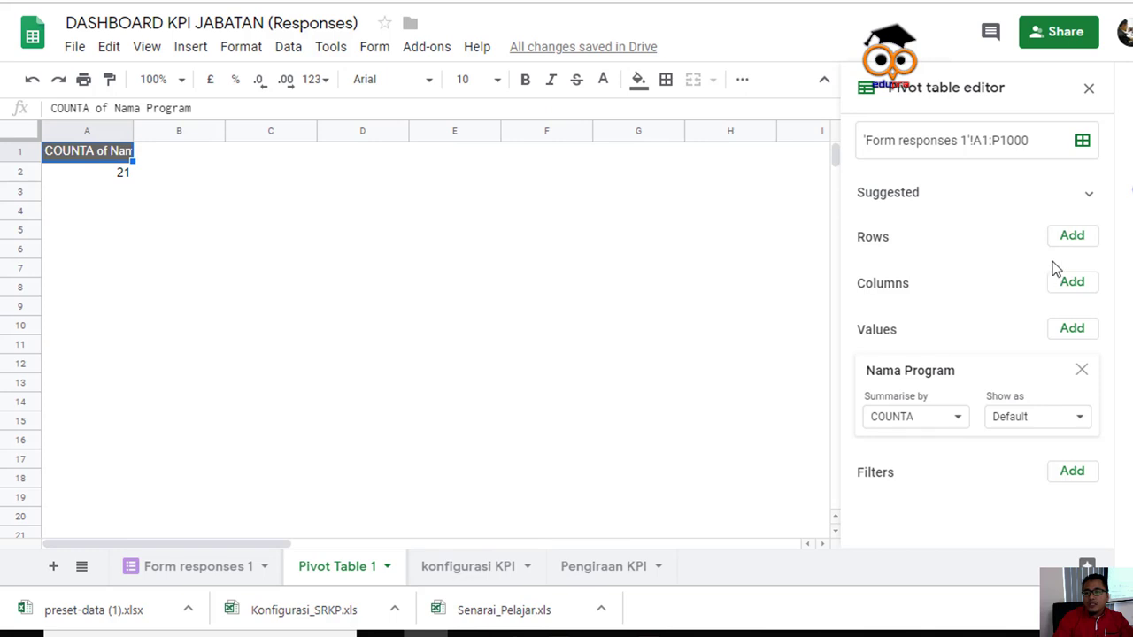
left_click(1081, 371)
left_click(1058, 373)
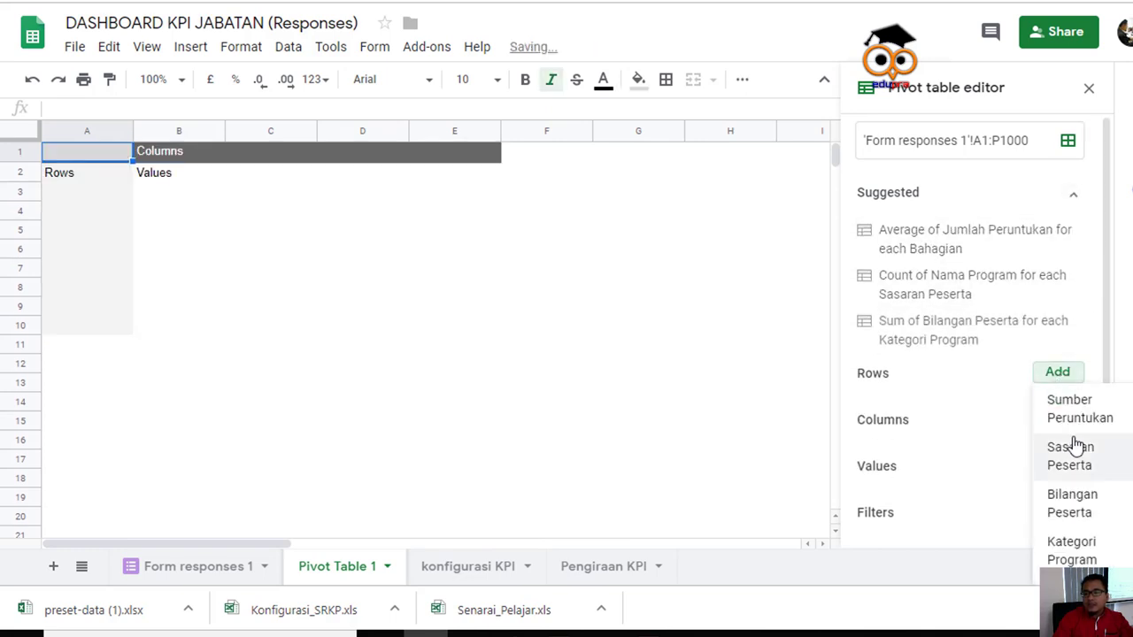
scroll(1014, 400, "down", 1)
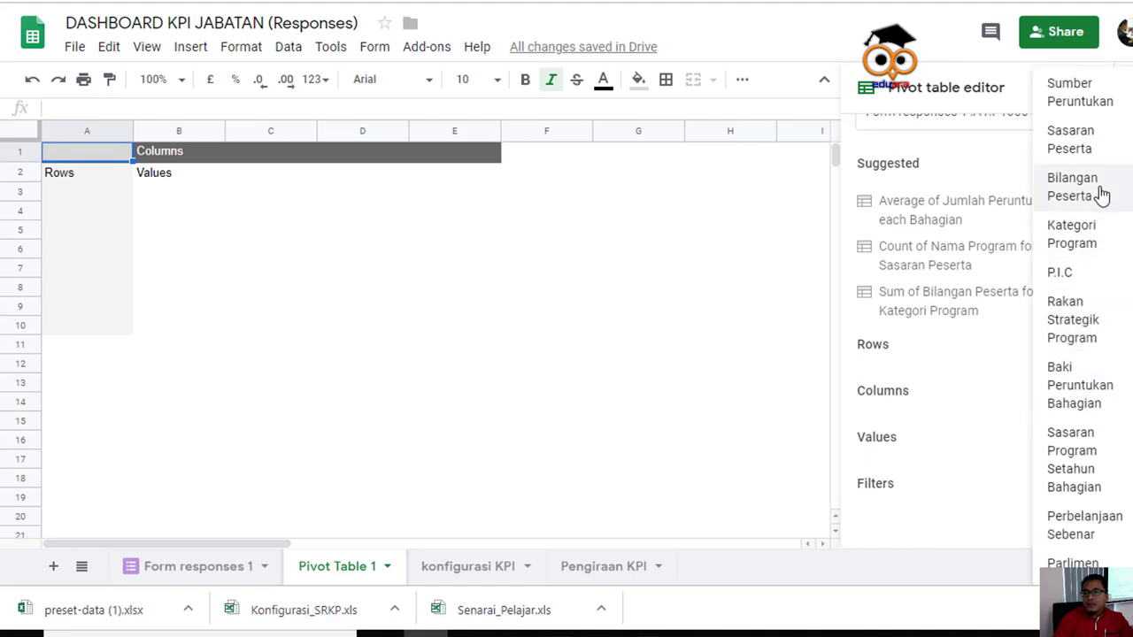
scroll(1088, 221, "up", 2)
scroll(1088, 229, "up", 2)
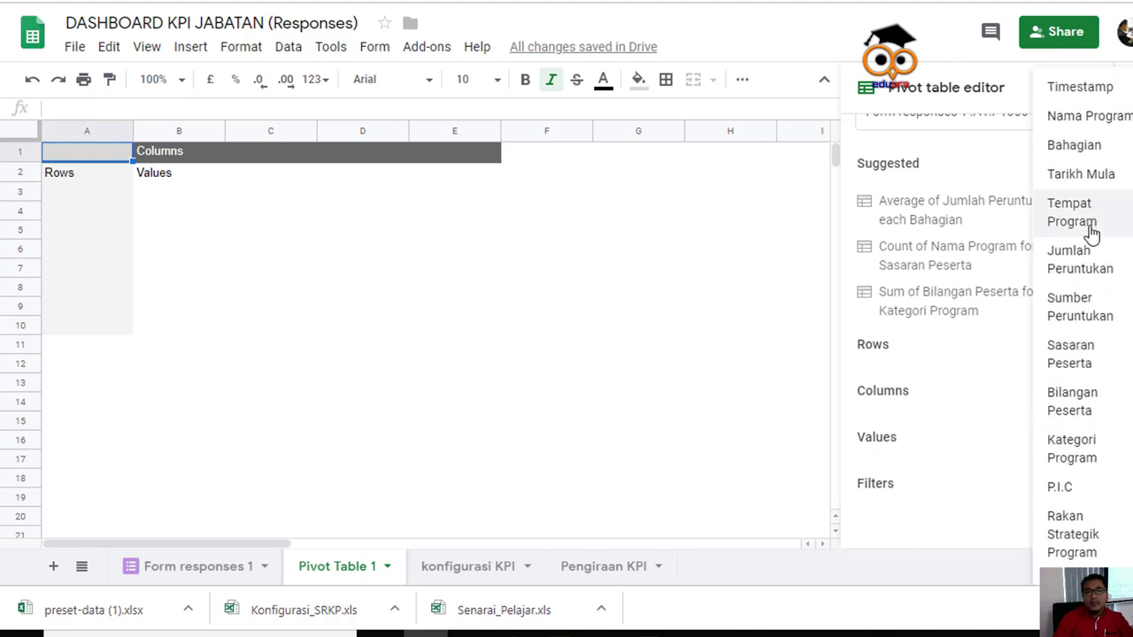
left_click(1102, 122)
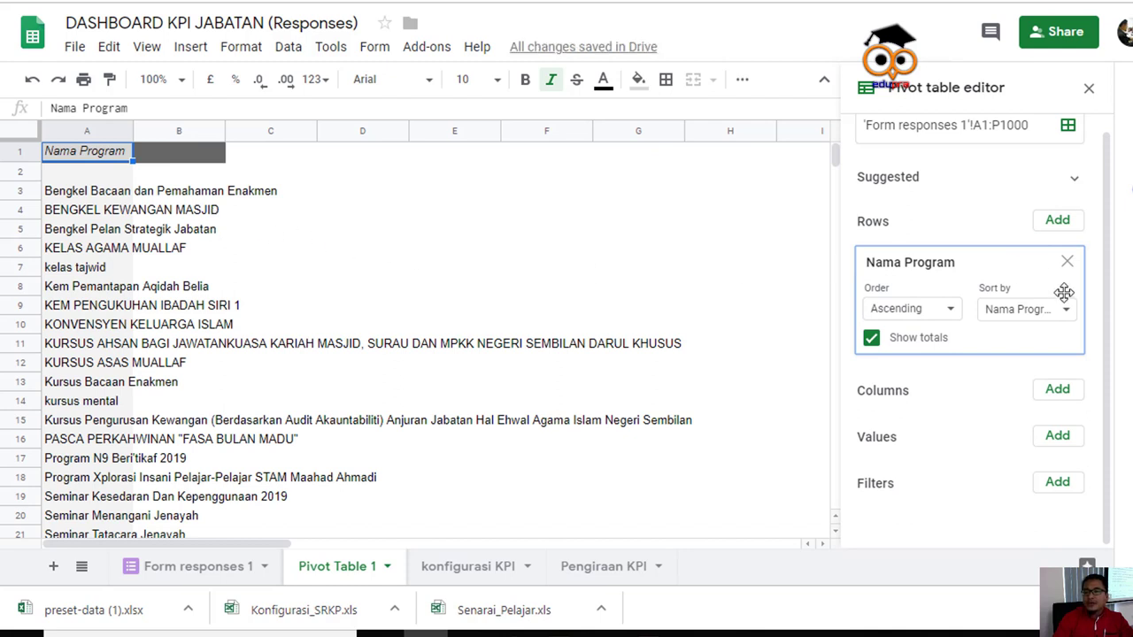
left_click(1067, 262)
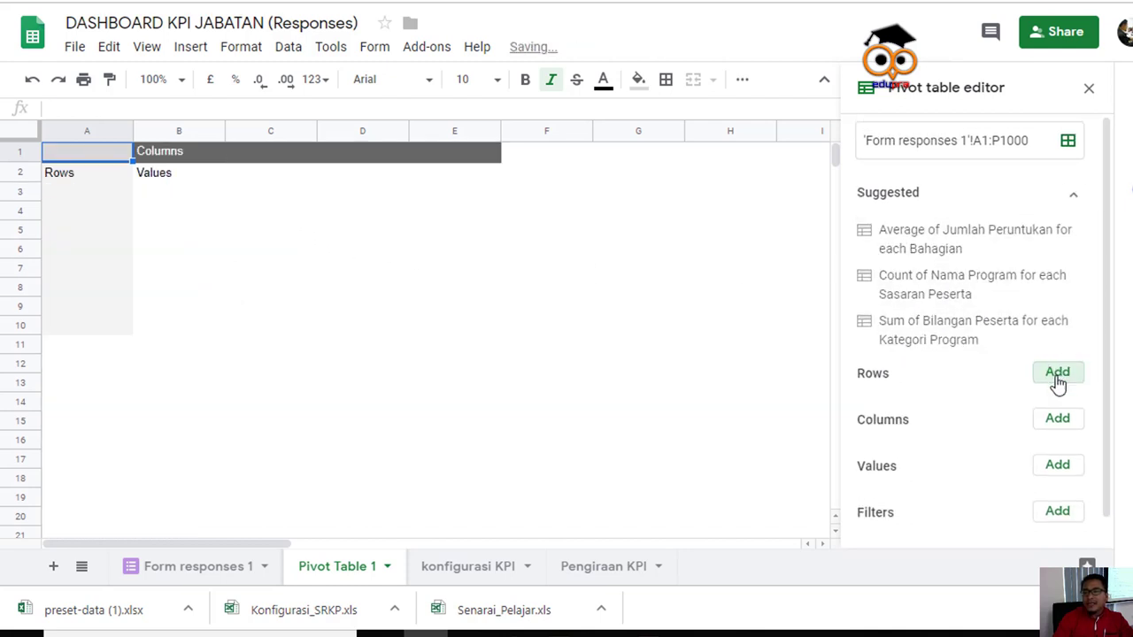
Add Bahagian as the pivot table's row field, in ascending order with totals shown
left_click(1058, 376)
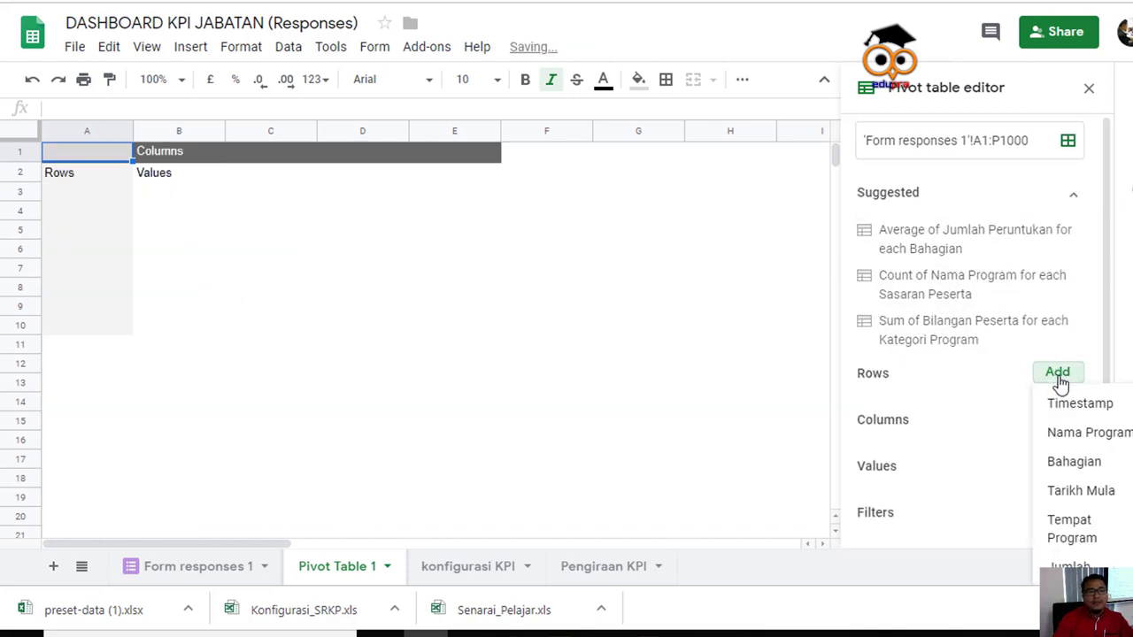
left_click(1085, 461)
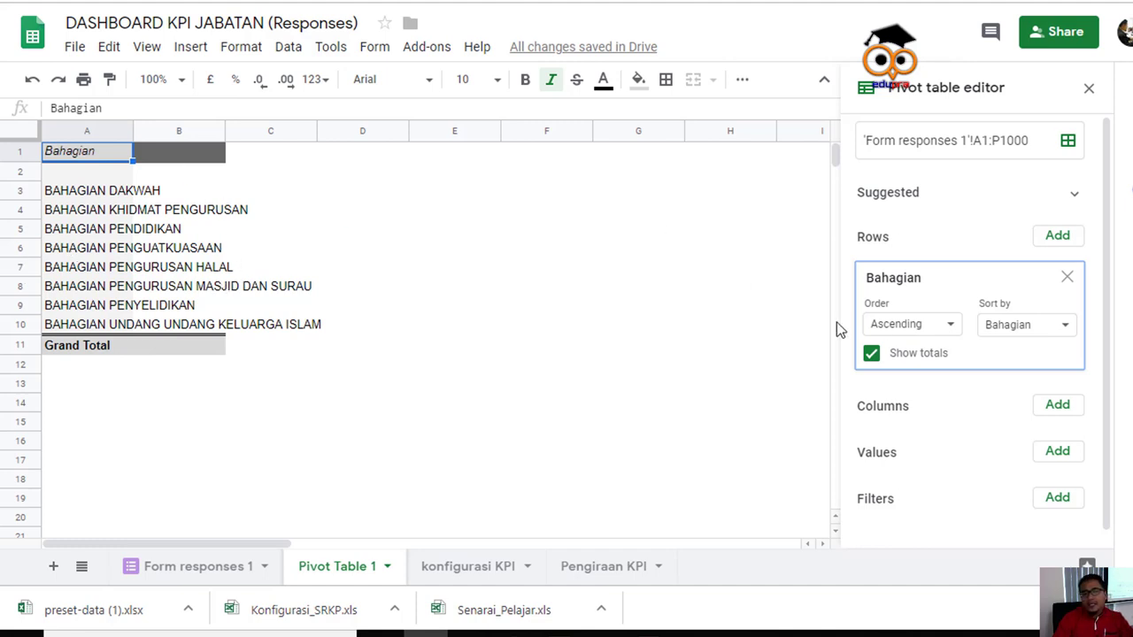
left_click(1058, 455)
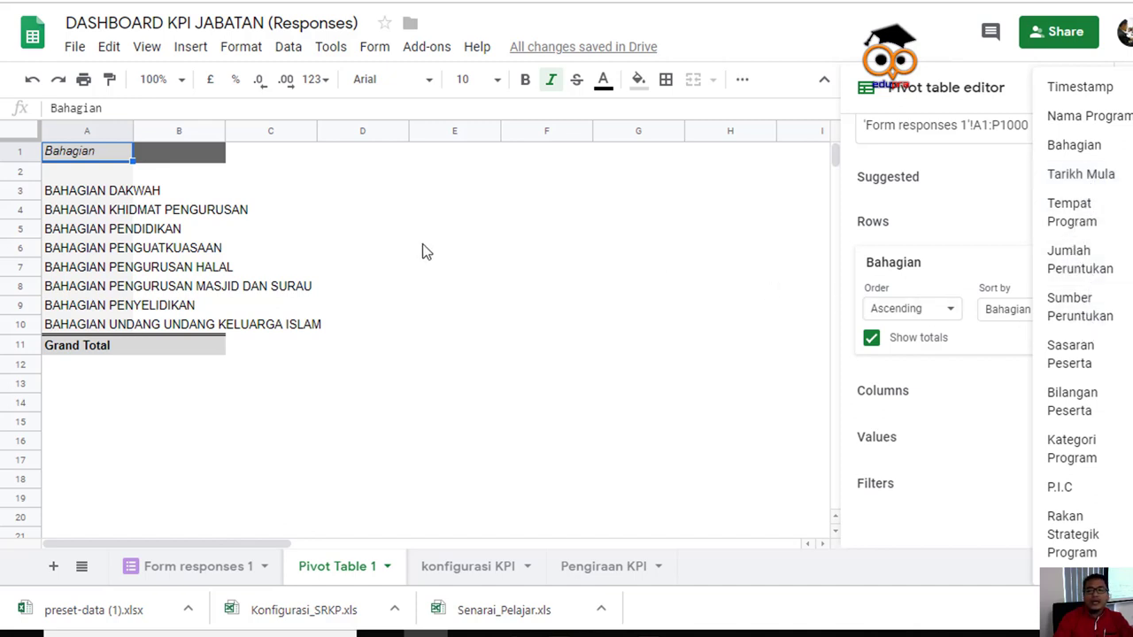
left_click(518, 458)
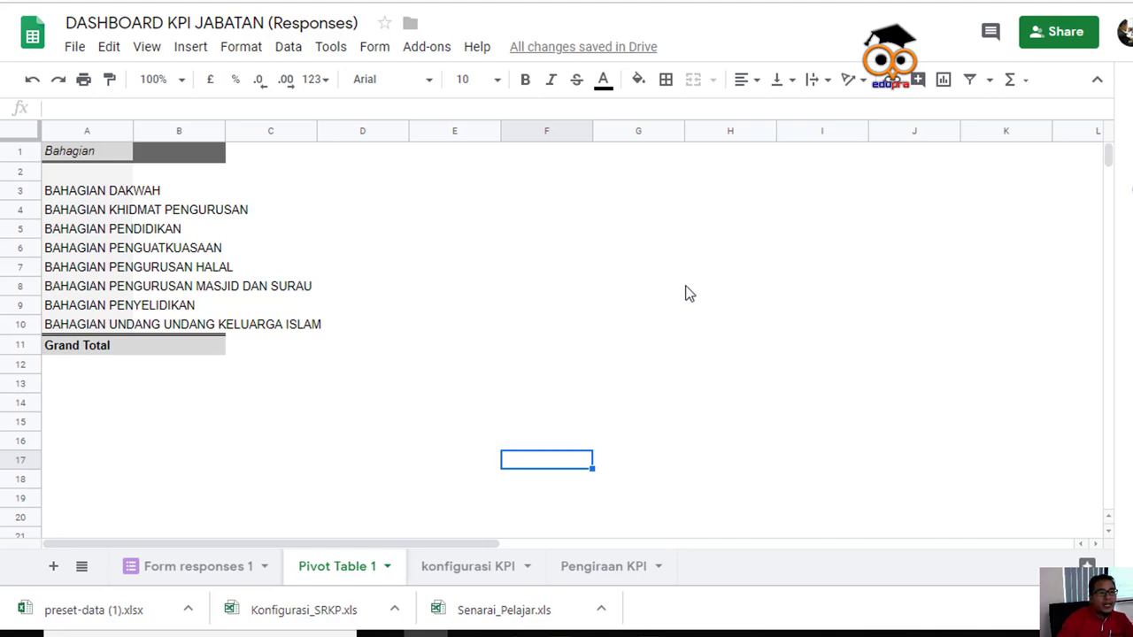
Add Bahagian to the pivot table's values, summarised by COUNTA, and widen column A for the division names
left_click(163, 189)
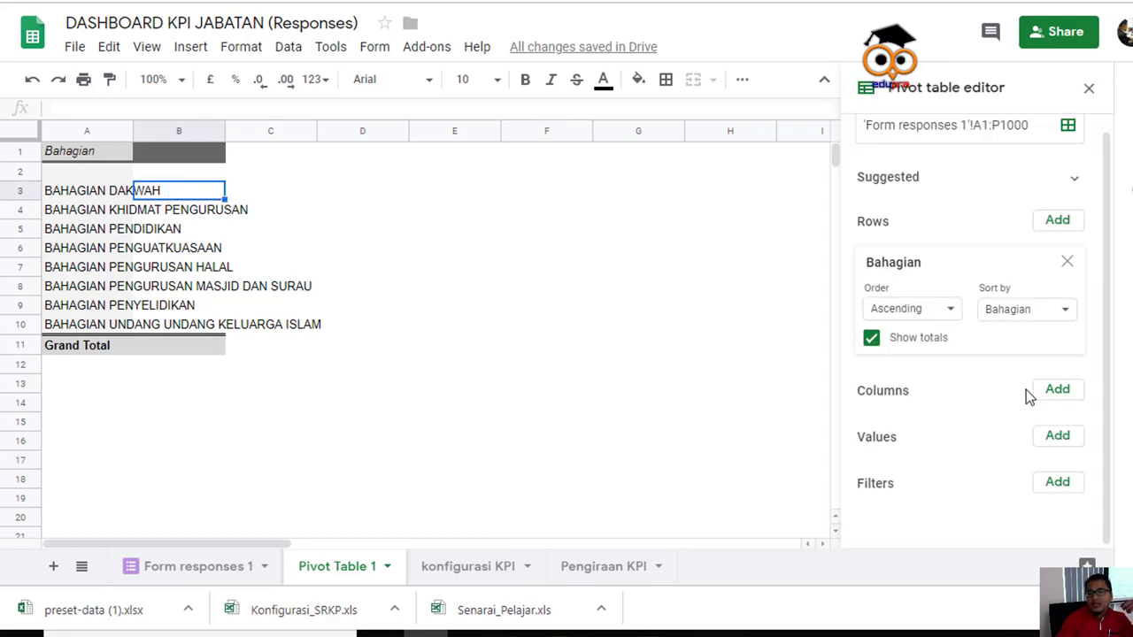
left_click(1058, 441)
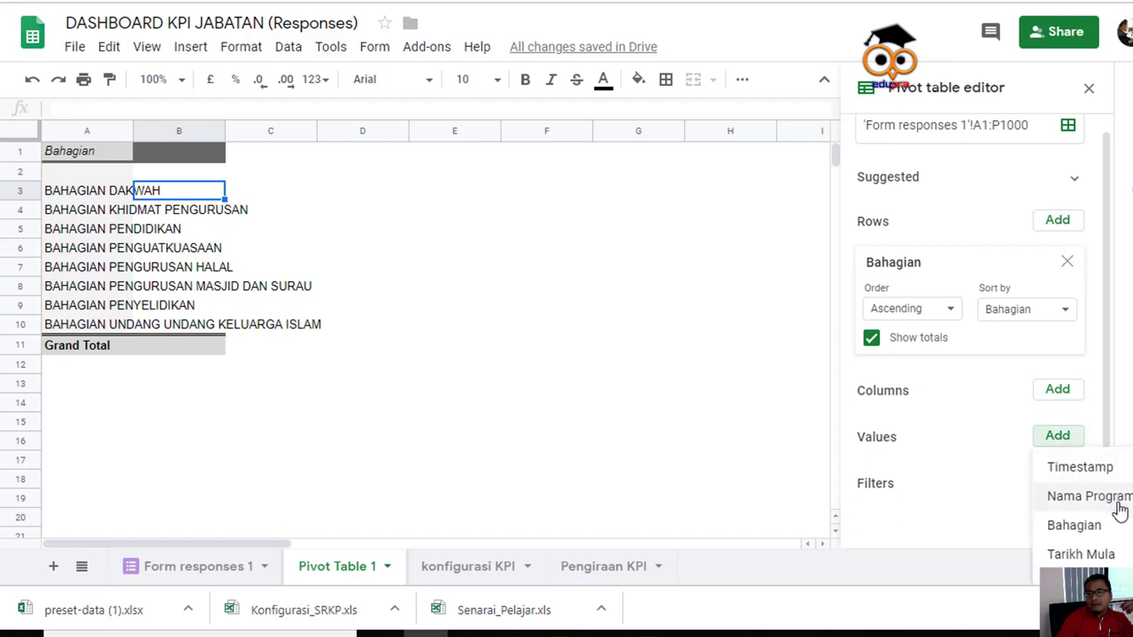
scroll(1112, 532, "down", 2)
scroll(1113, 510, "up", 2)
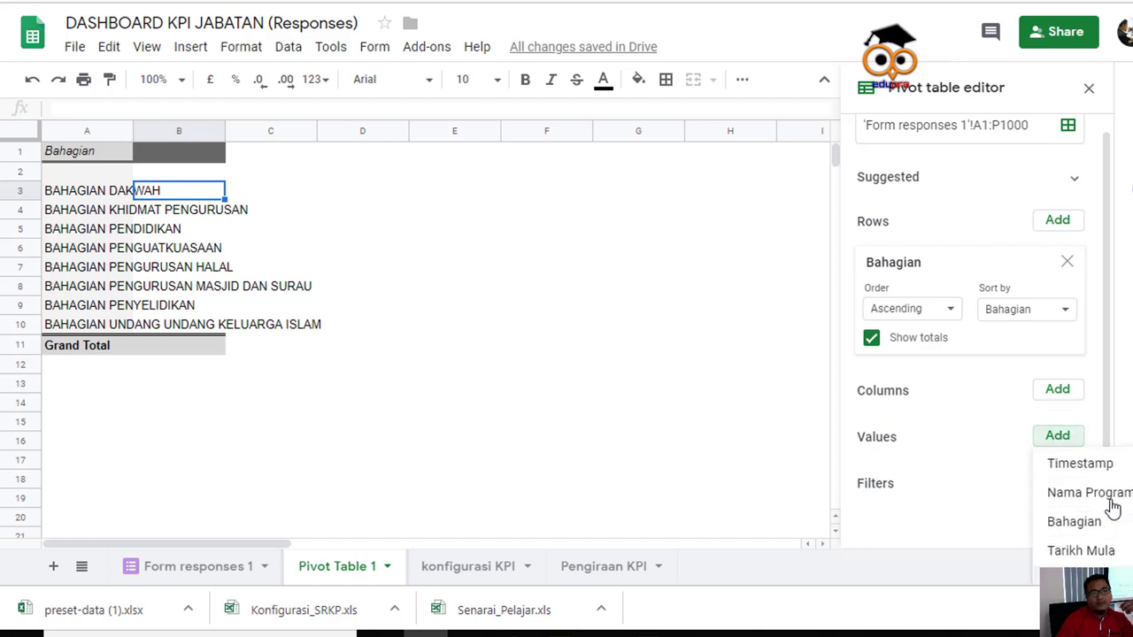
left_click(1101, 523)
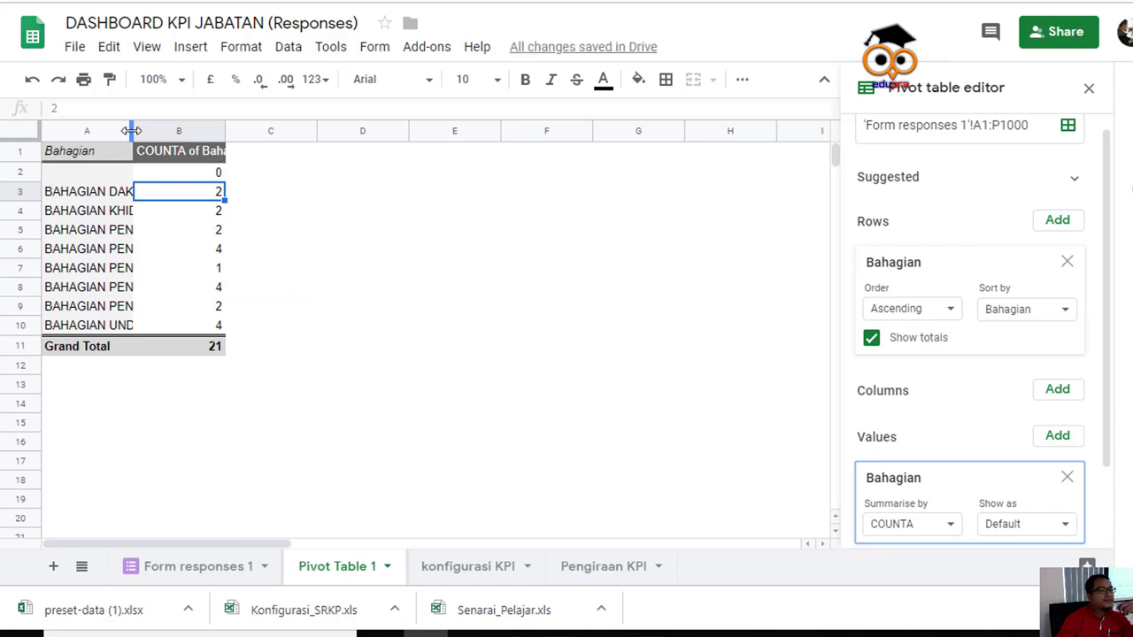
left_click_drag(131, 130, 207, 130)
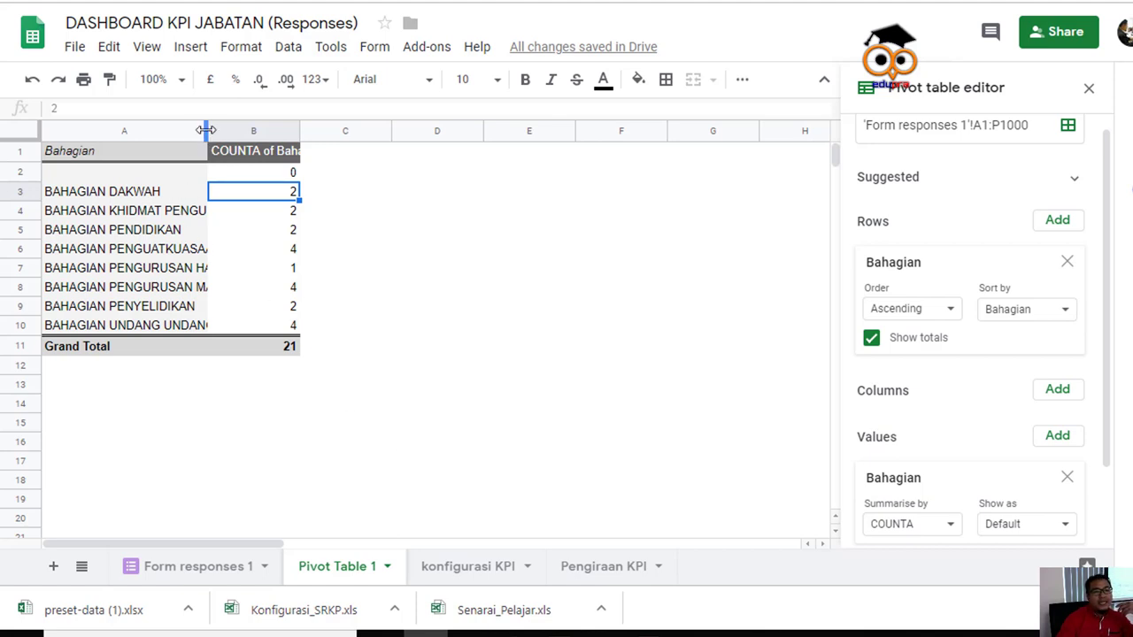
left_click_drag(208, 131, 260, 132)
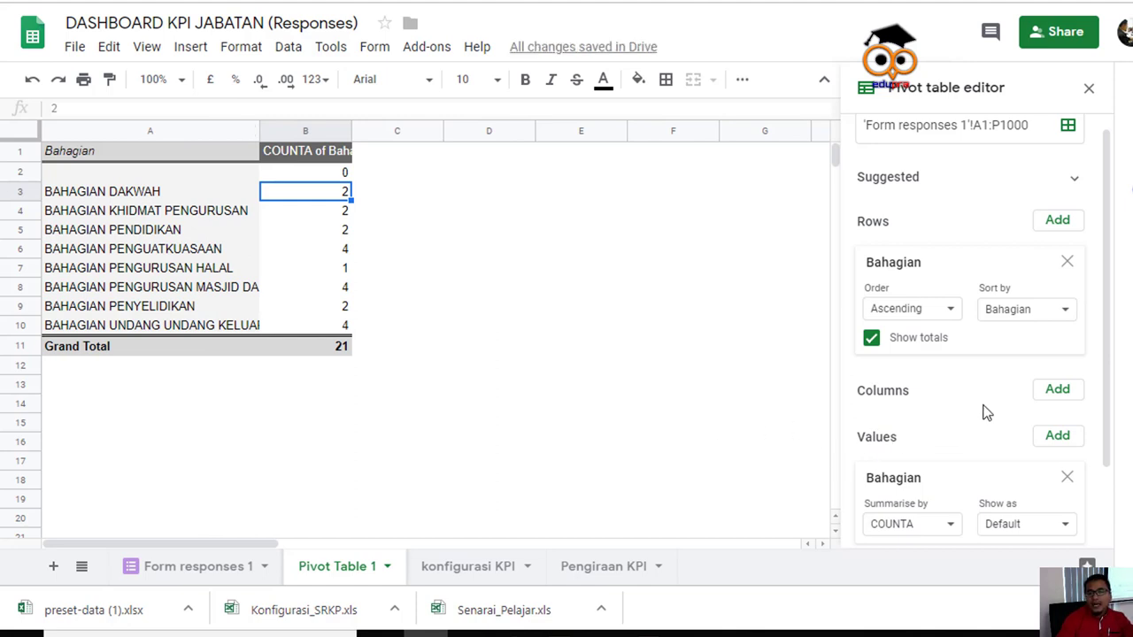
Add Kategori Program as the pivot table's column field
scroll(980, 411, "down", 2)
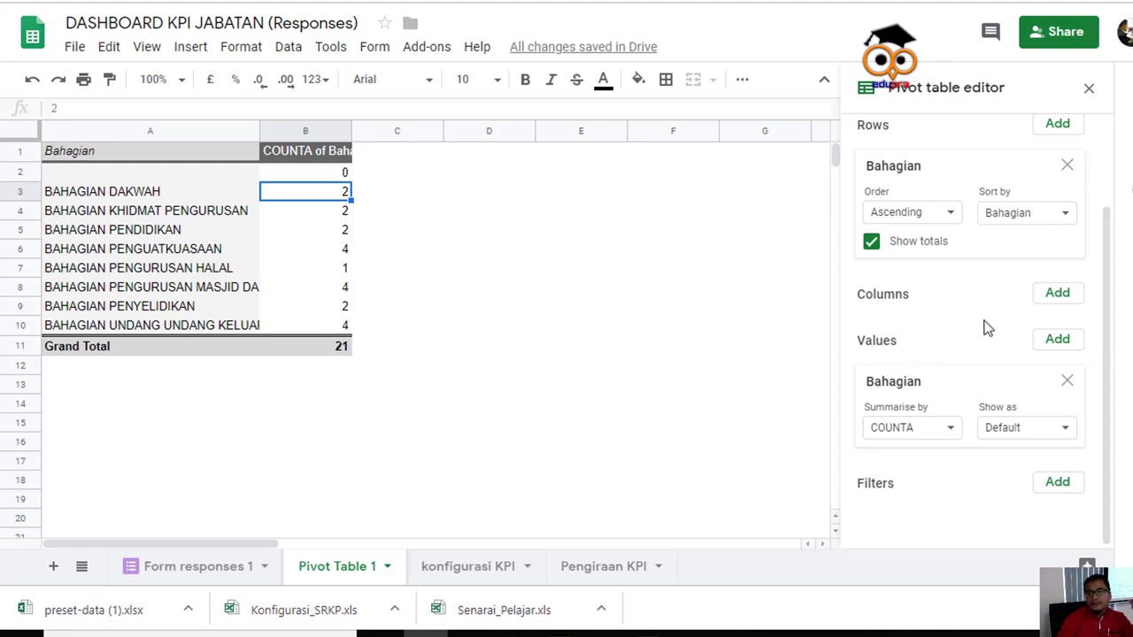
left_click(1056, 298)
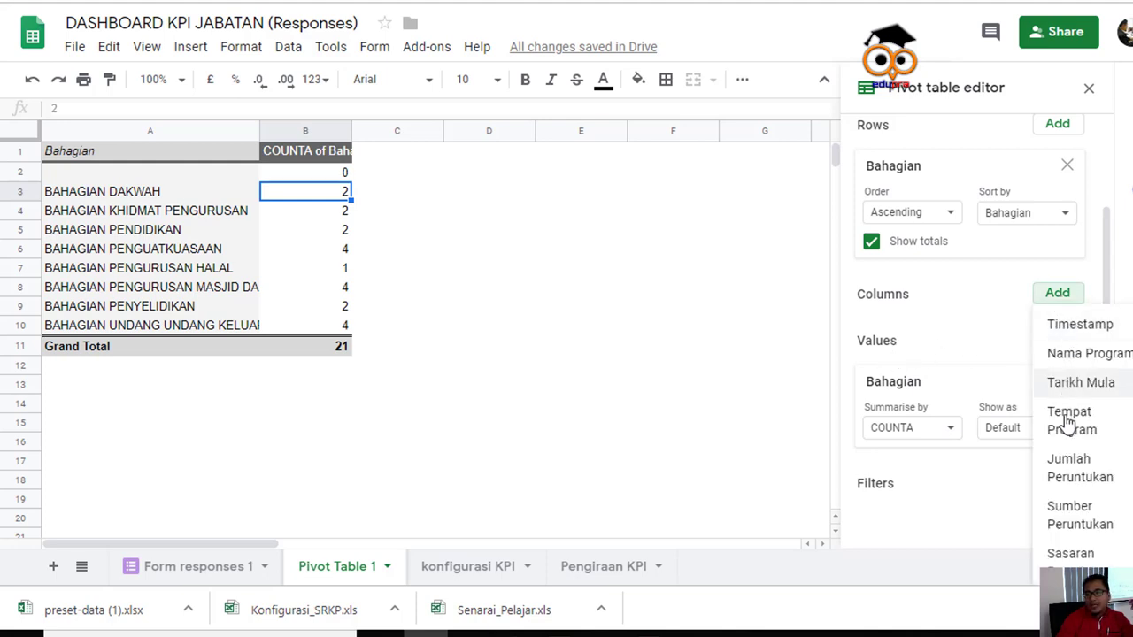
scroll(1097, 429, "down", 2)
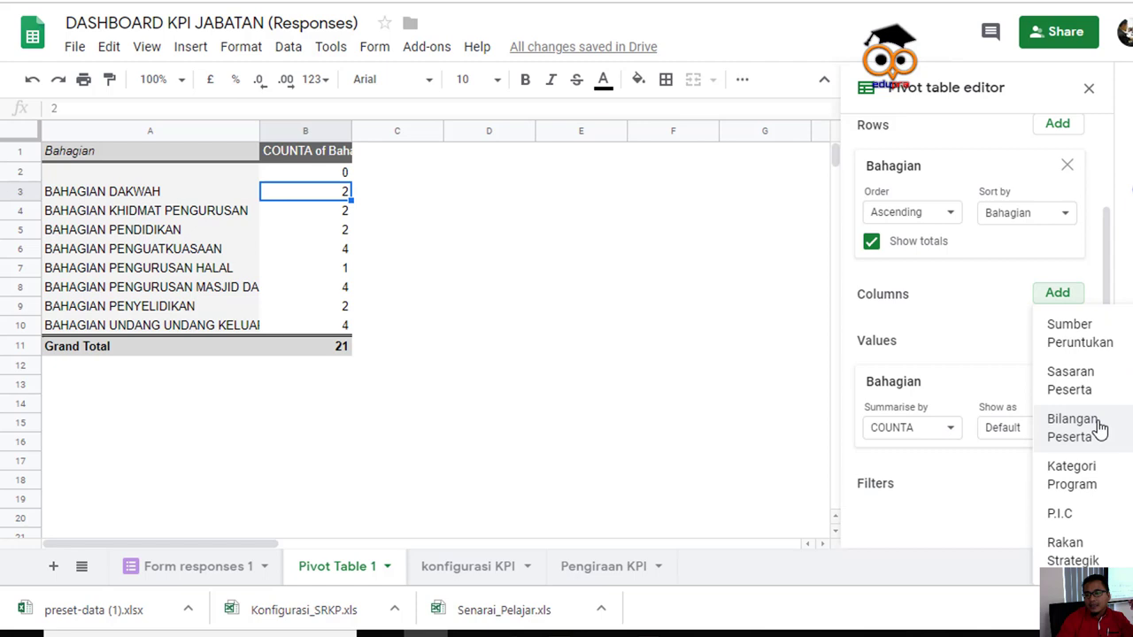
left_click(1094, 482)
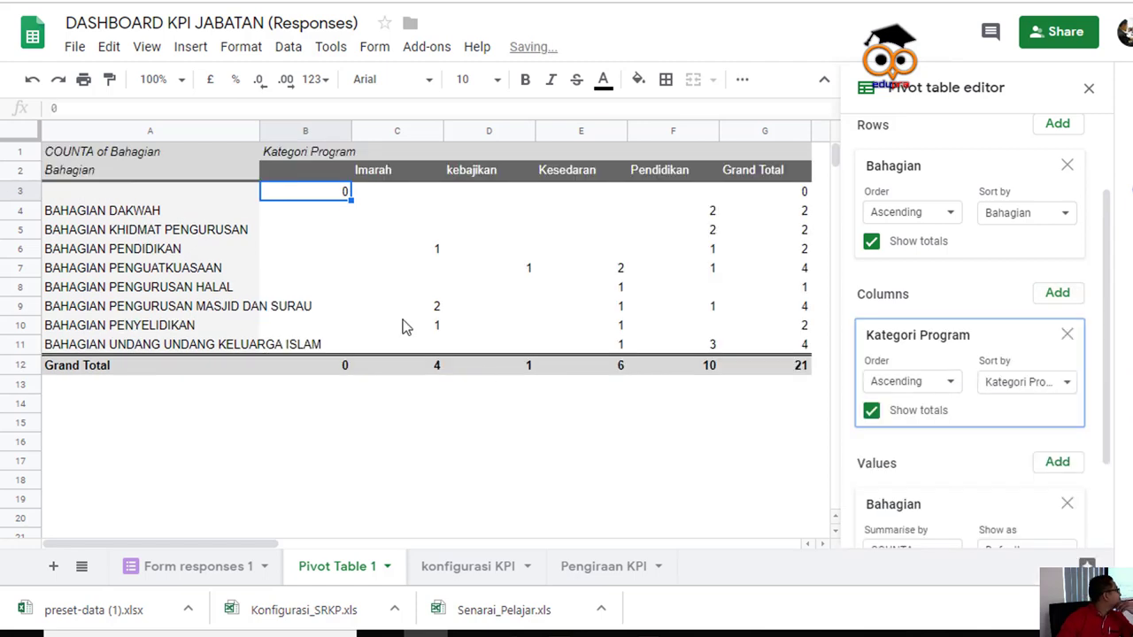
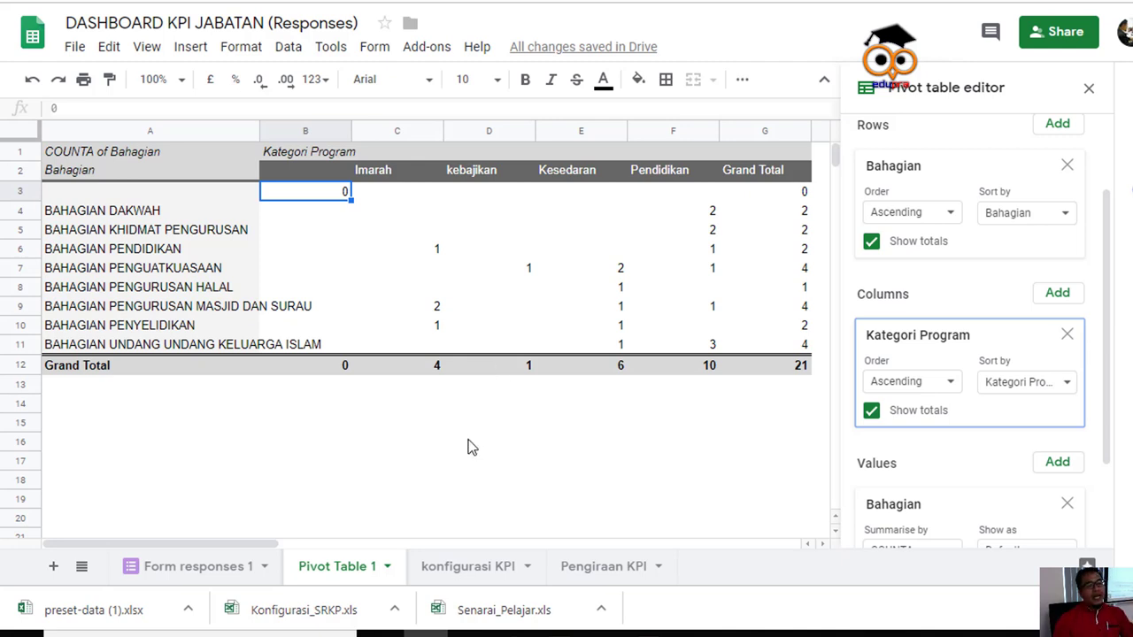
Review the program records in the Form responses 1 sheet and the targets in the konfigurasi KPI sheet
left_click(220, 572)
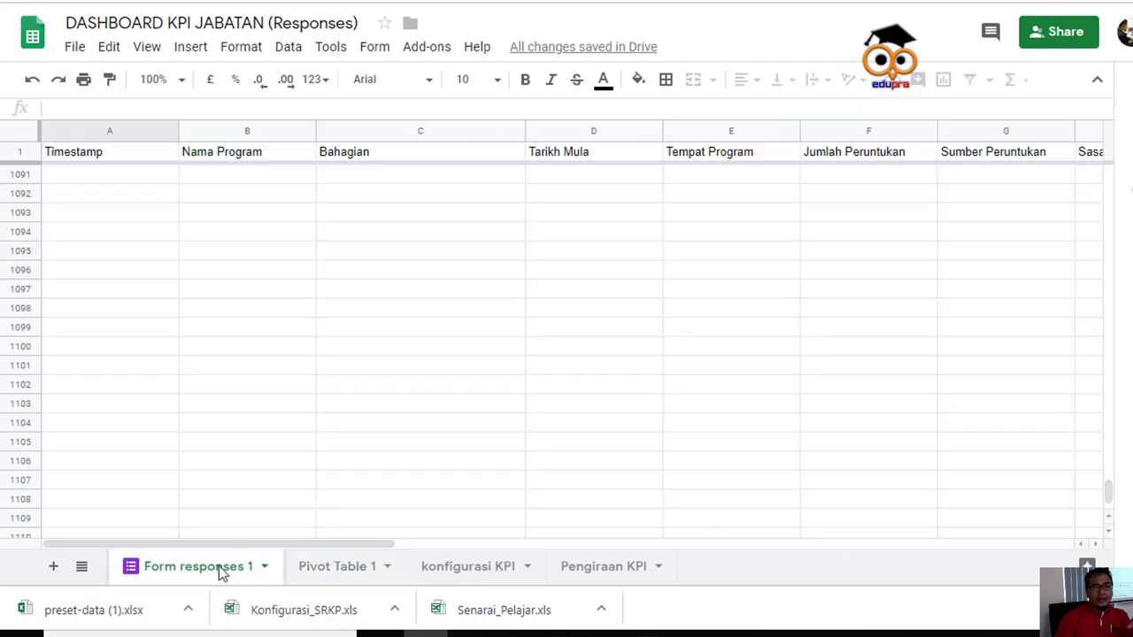
scroll(296, 301, "up", 15)
scroll(298, 293, "up", 12)
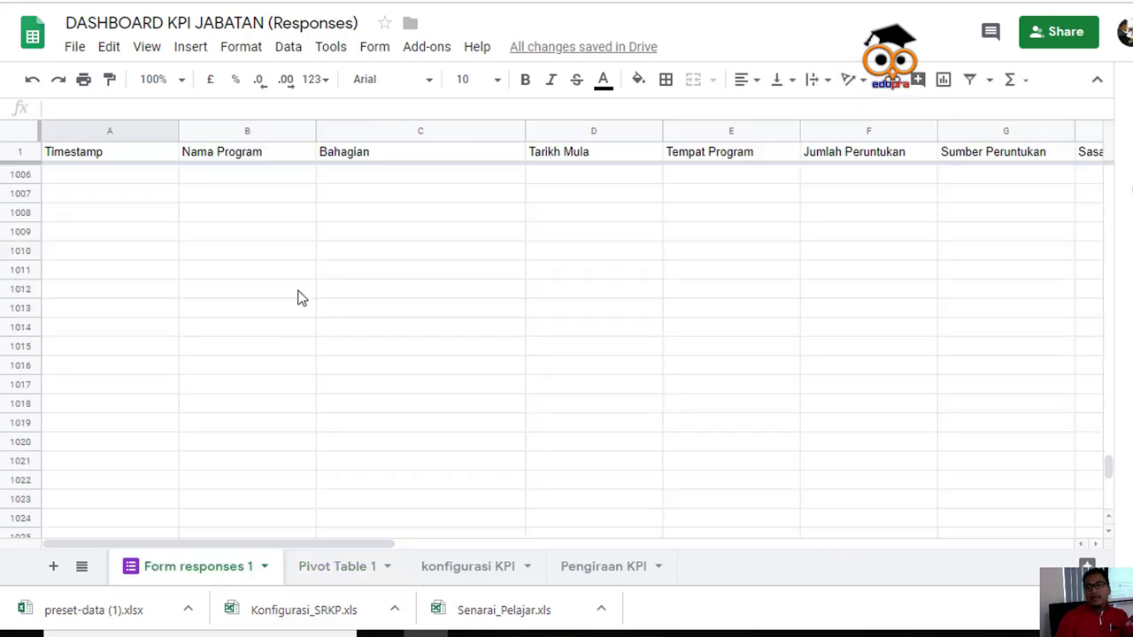
left_click_drag(1109, 460, 1122, 168)
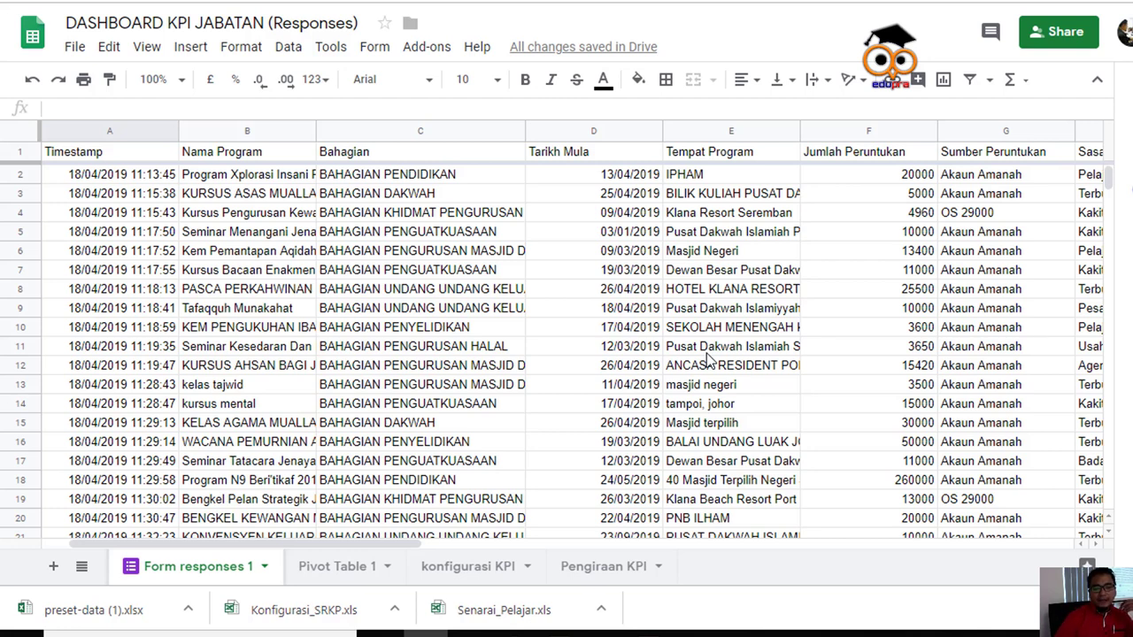
left_click(472, 576)
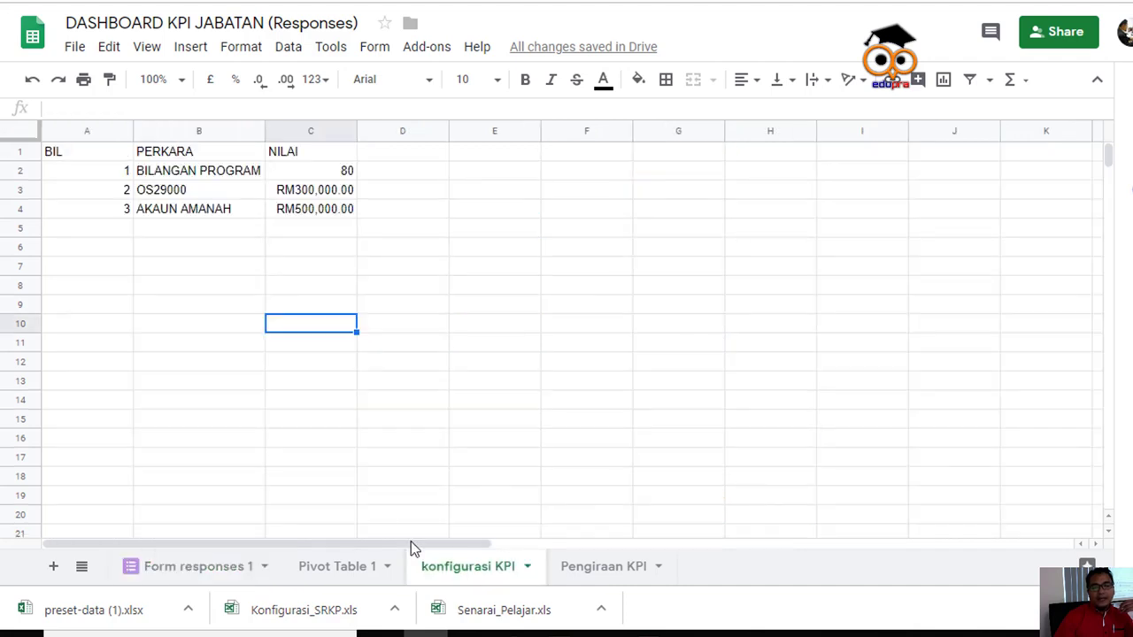
Label item 3 in cell B14 of the Pengiraan KPI sheet "Jumlah keseluruhan bajet"
left_click(580, 569)
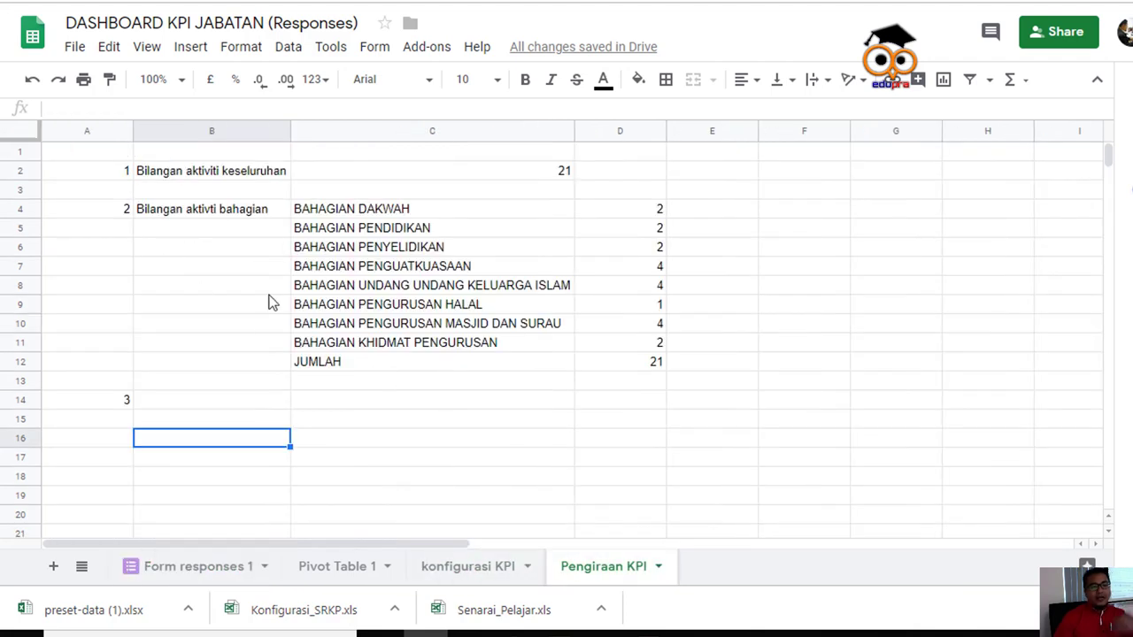
left_click(176, 409)
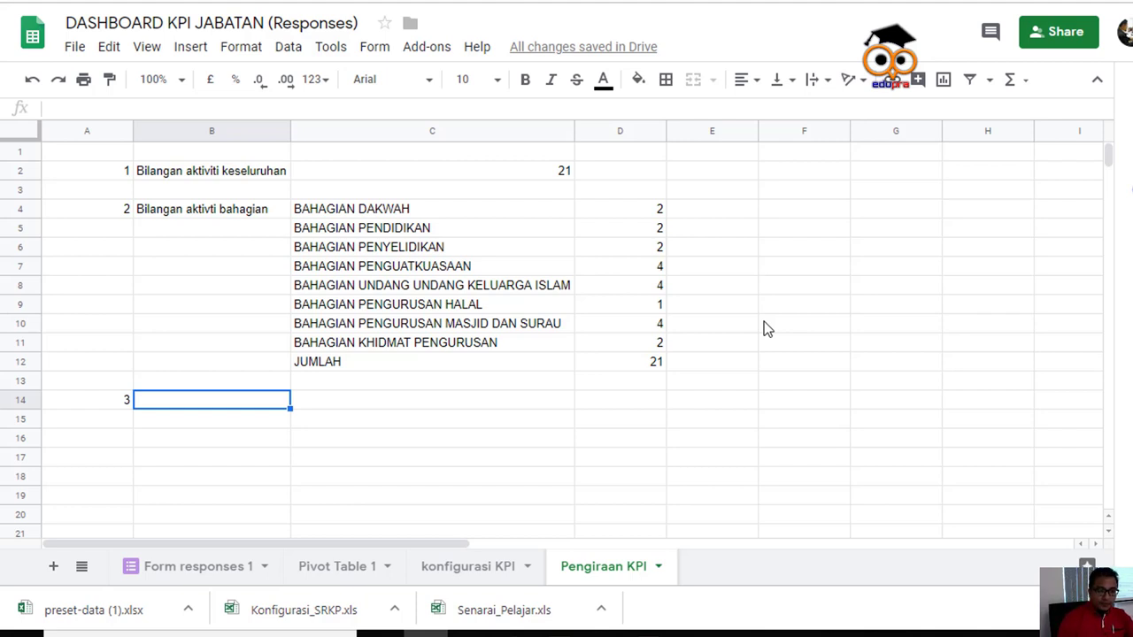
type("=UNI")
key("BackSpace")
key("BackSpace")
key("BackSpace")
key("BackSpace")
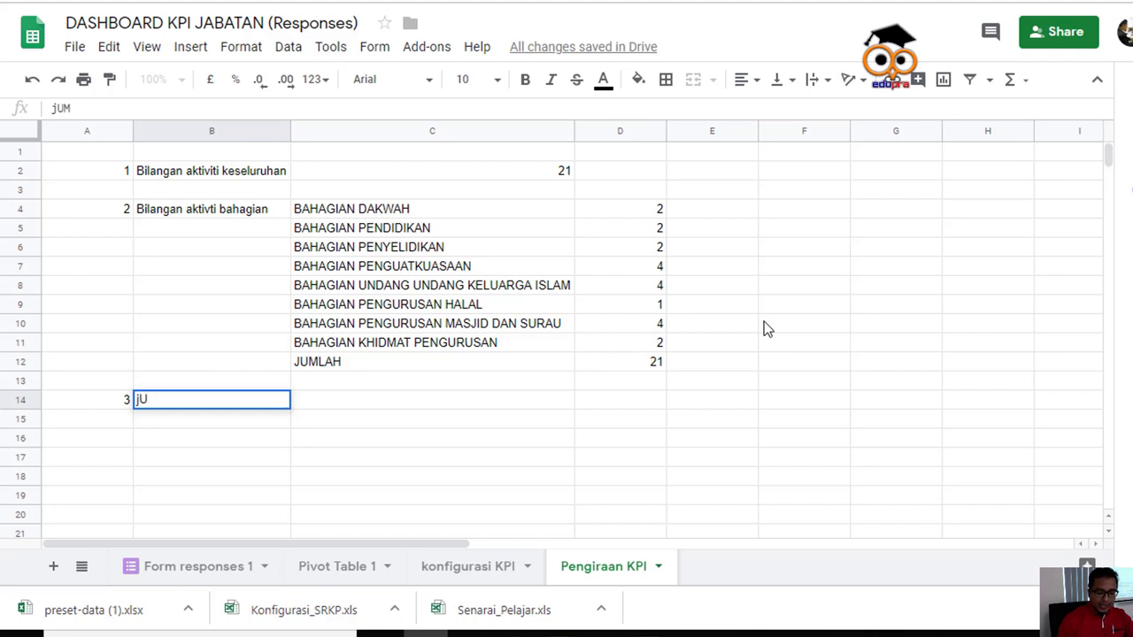
type("Jumlah ")
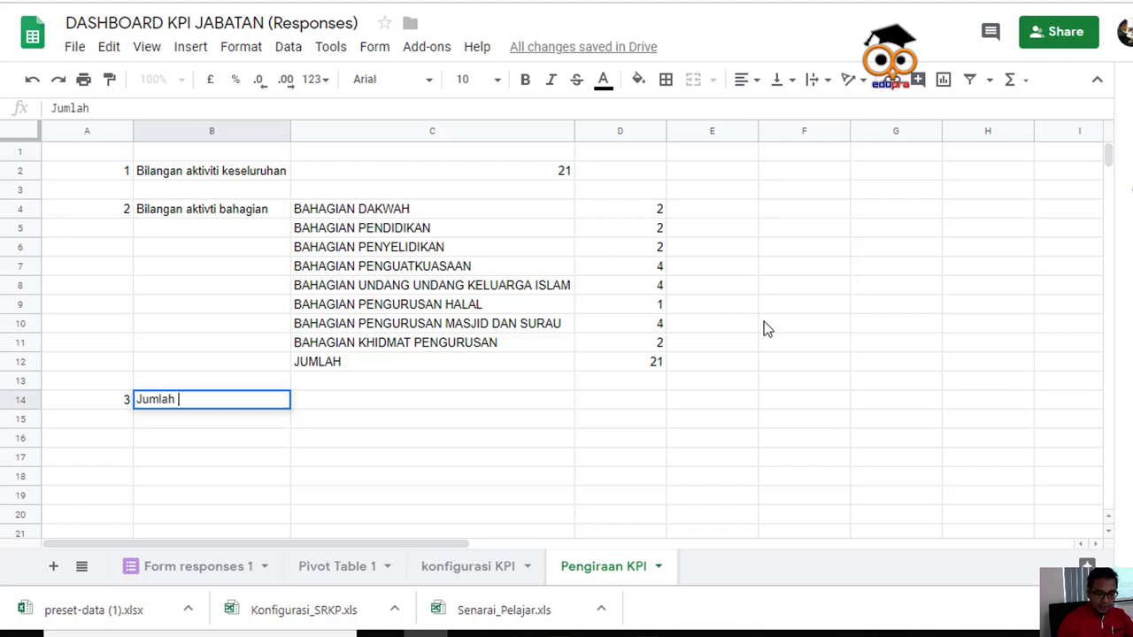
type("keselur")
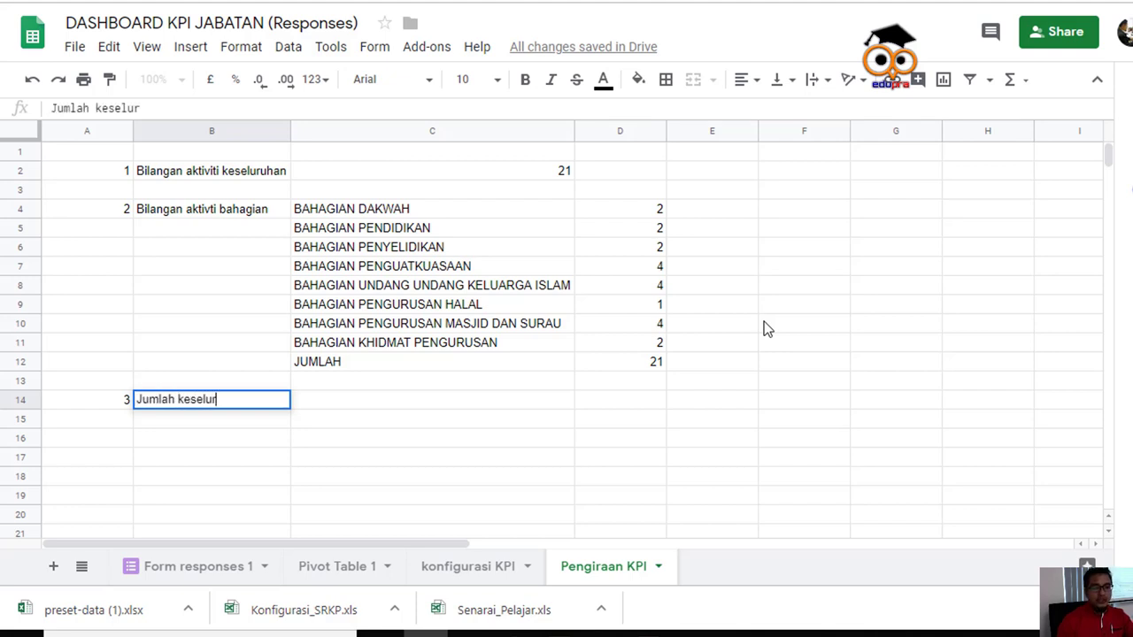
type("uhan ")
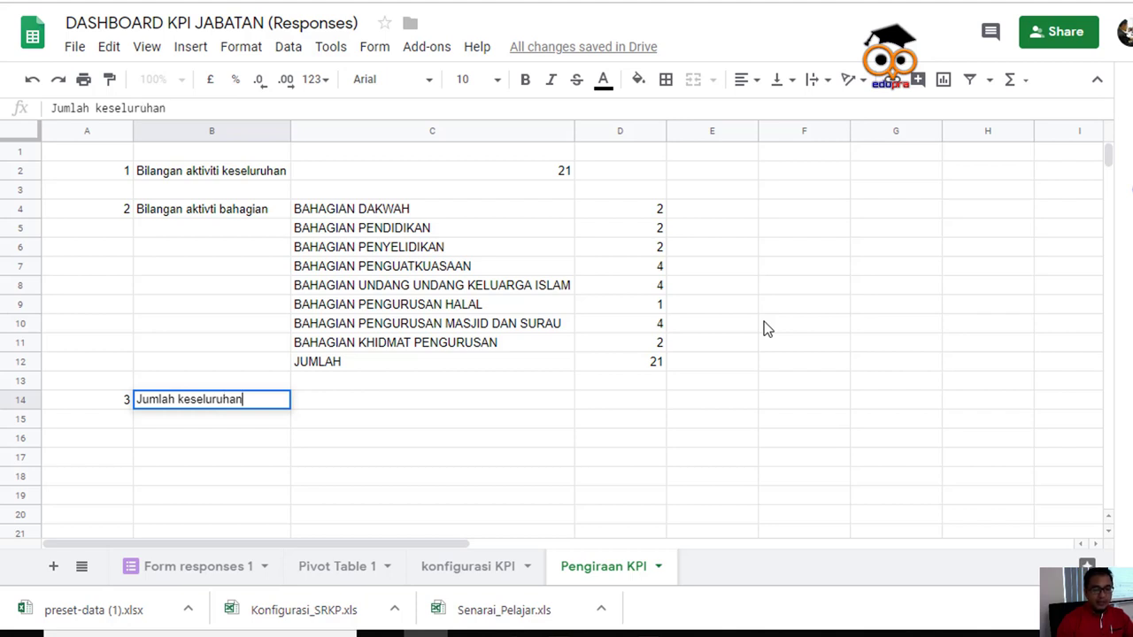
type("bajet")
key("Tab")
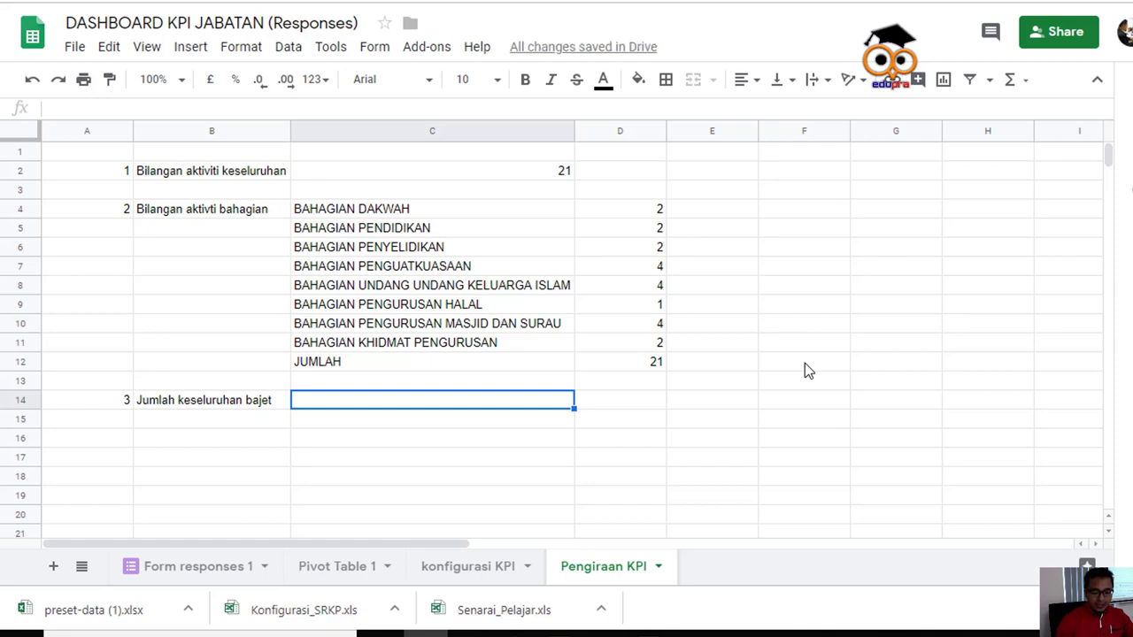
In C14, total the Perbelanjaan Sebenar values in Form responses 1, range O2:O1122, with SUM and format the cell as RM currency
type("=su")
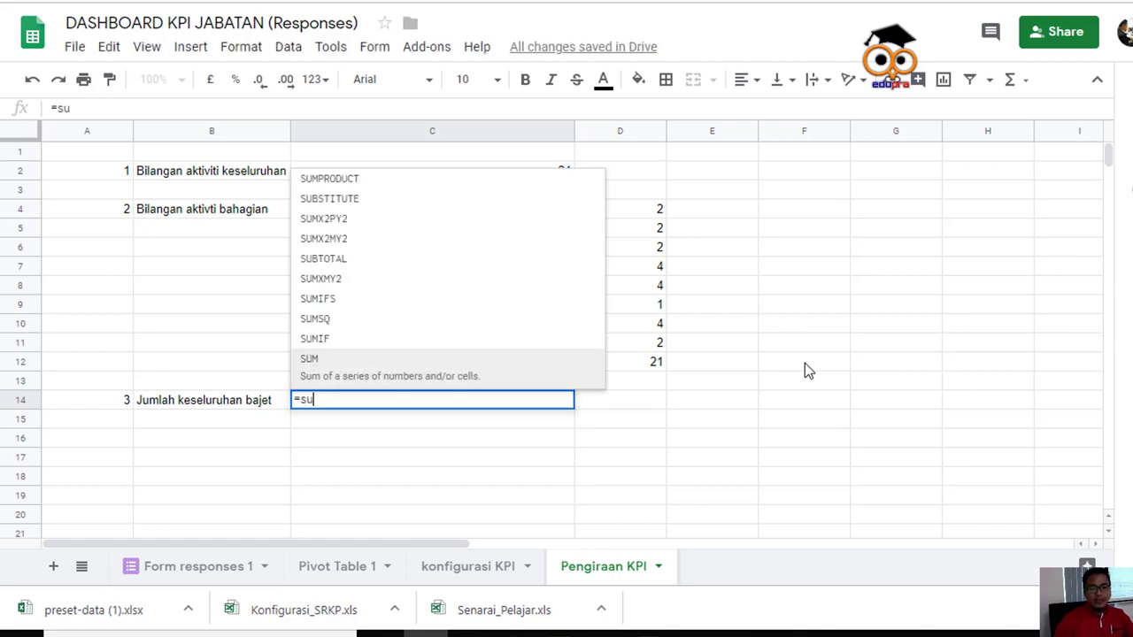
type("m(")
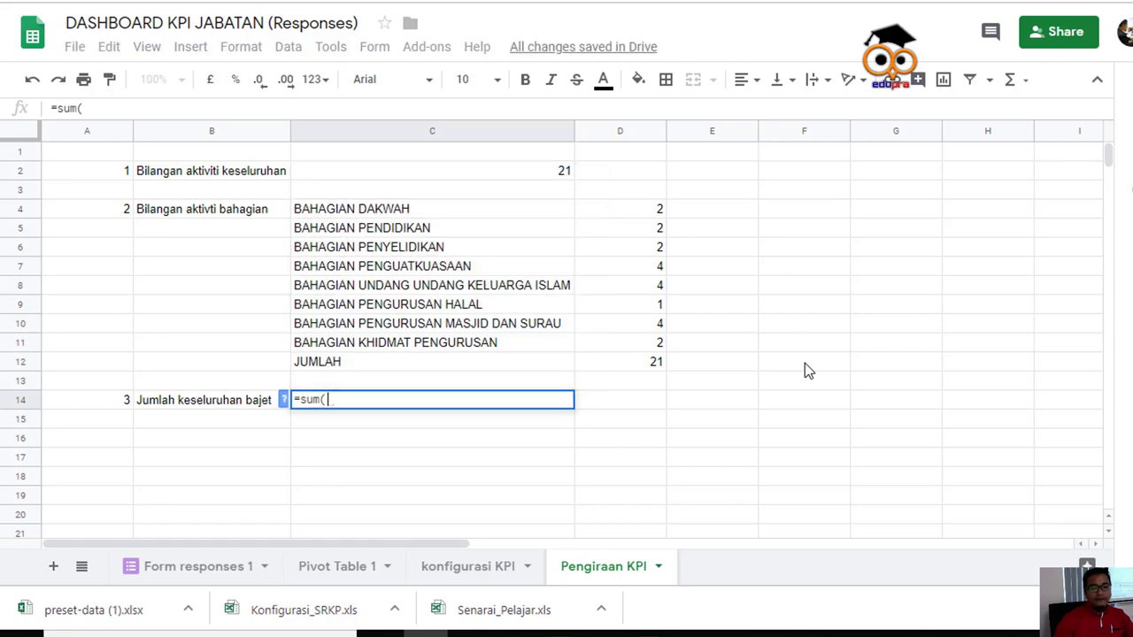
left_click(210, 569)
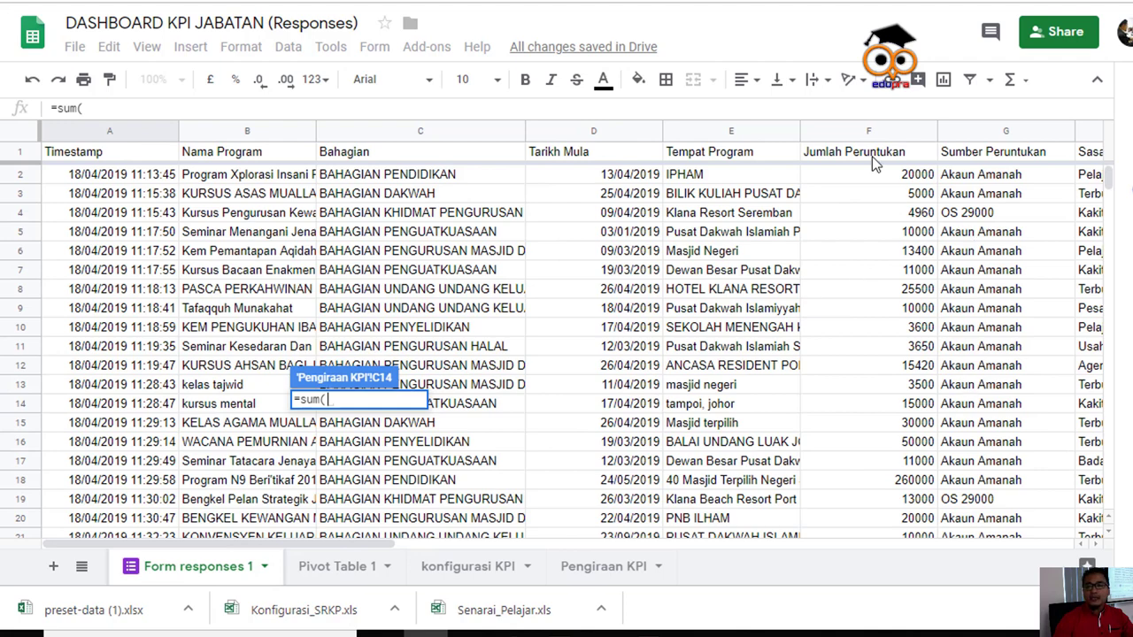
left_click(1098, 545)
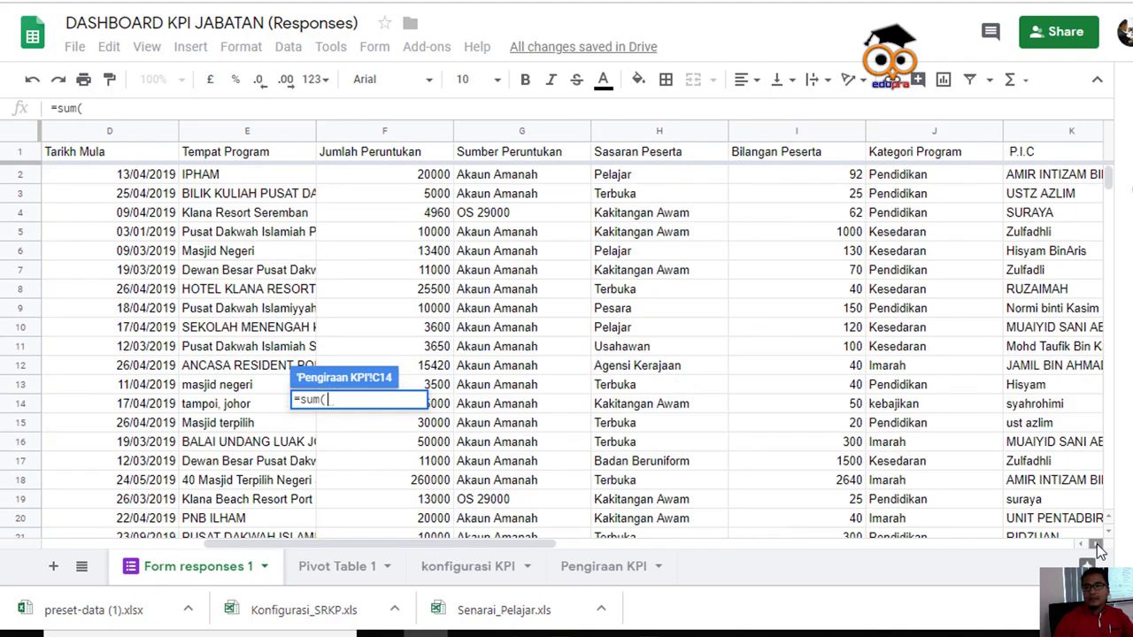
left_click(1097, 546)
left_click(1097, 546)
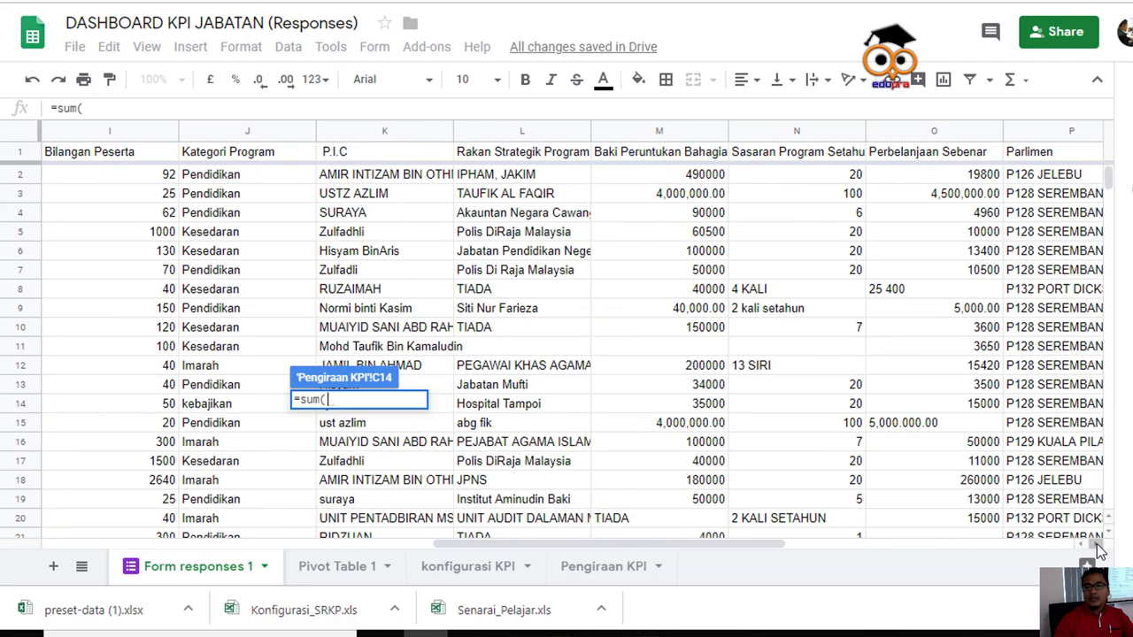
left_click(1098, 546)
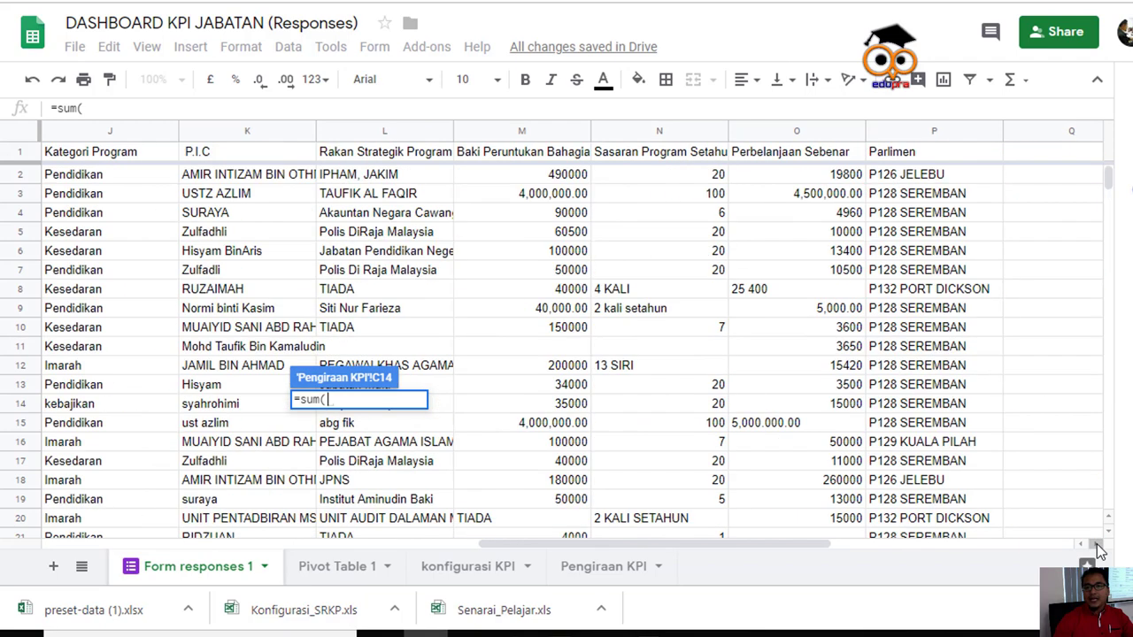
left_click(807, 173)
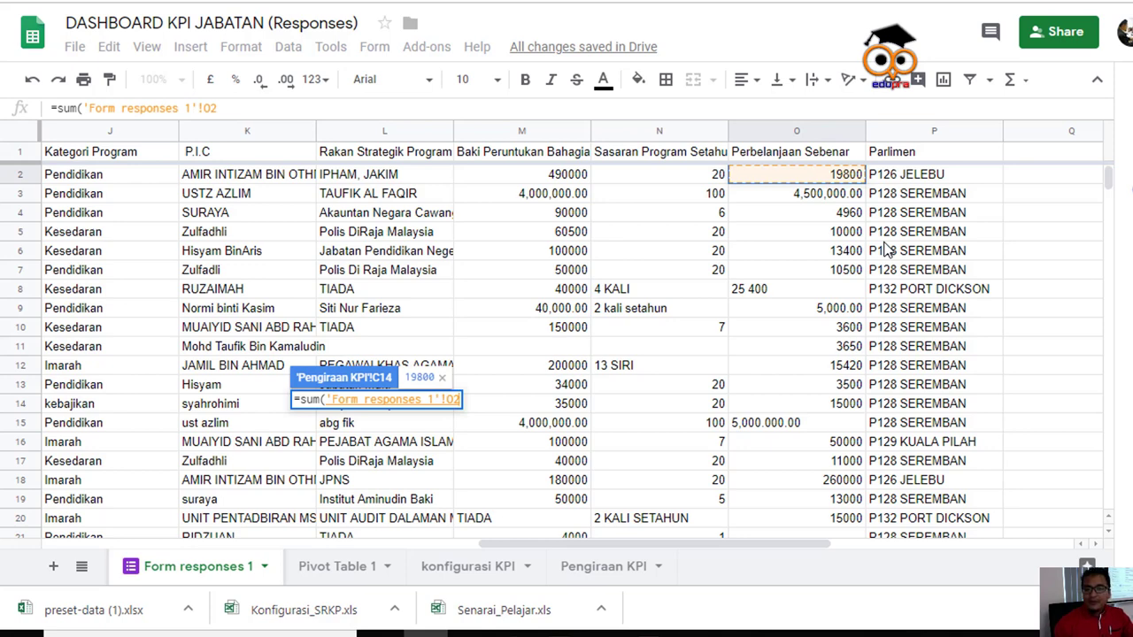
key("shift+Down")
key("shift+Down")
key("shift+Down")
key("shift+Down")
key("shift+Down")
key("shift+Down")
key("shift+Down")
key("shift+Down")
key("shift+Down")
key("shift+Down")
key("shift+Down")
key("shift+Down")
key("shift+Down")
key("shift+Down")
key("shift+Down")
key("shift+Down")
key("shift+Down")
key("shift+Down")
key("shift+Down")
key("shift+Down")
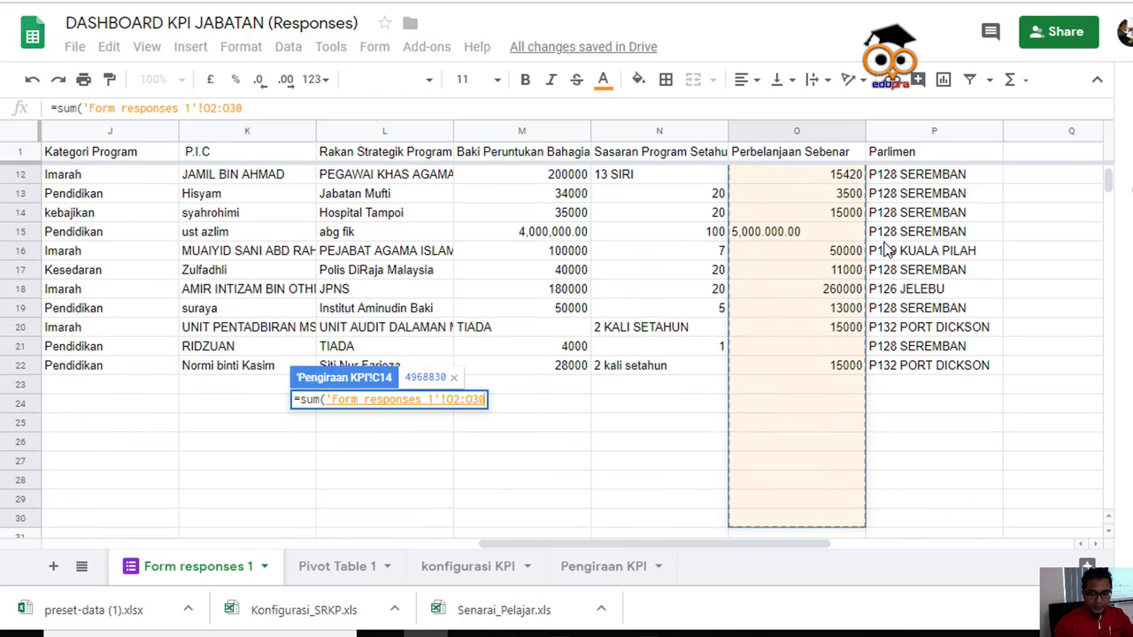
key("shift+Down")
key("shift+Down")
key("shift+Down")
key("shift+Down")
key("shift+Down")
key("shift+Down")
key("shift+Down")
key("ctrl+shift+Down")
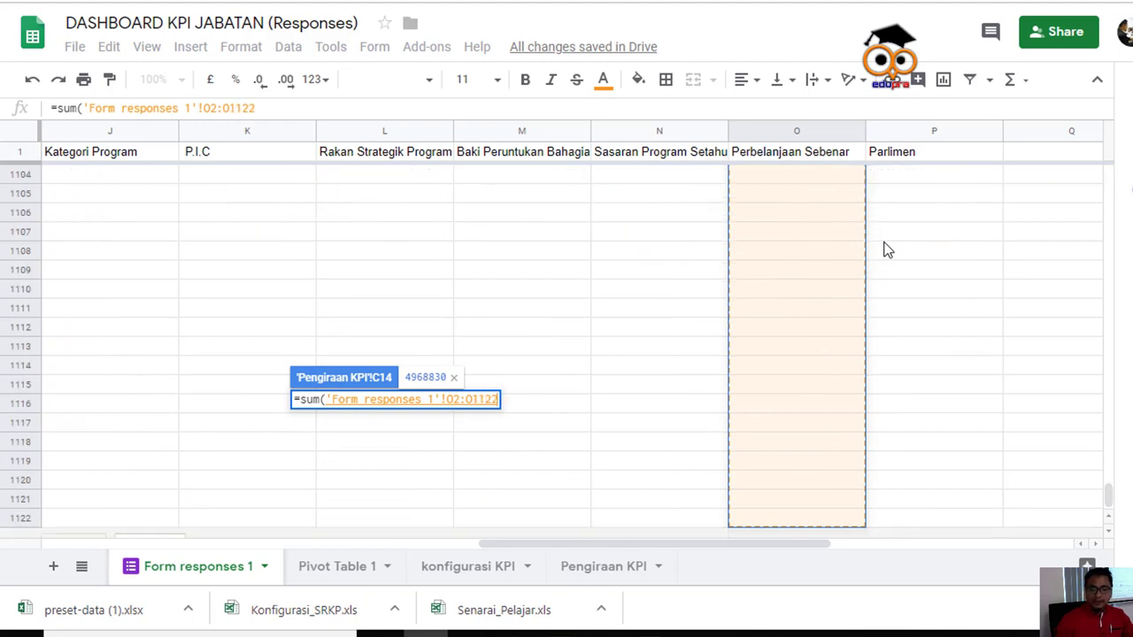
key("Return")
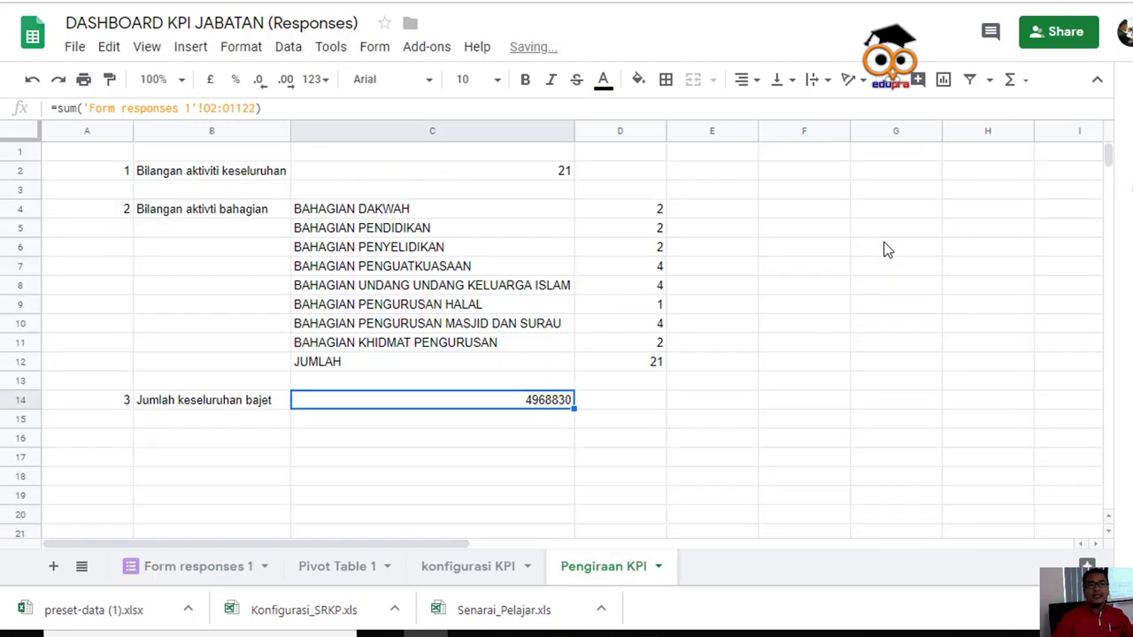
left_click(319, 82)
left_click(490, 572)
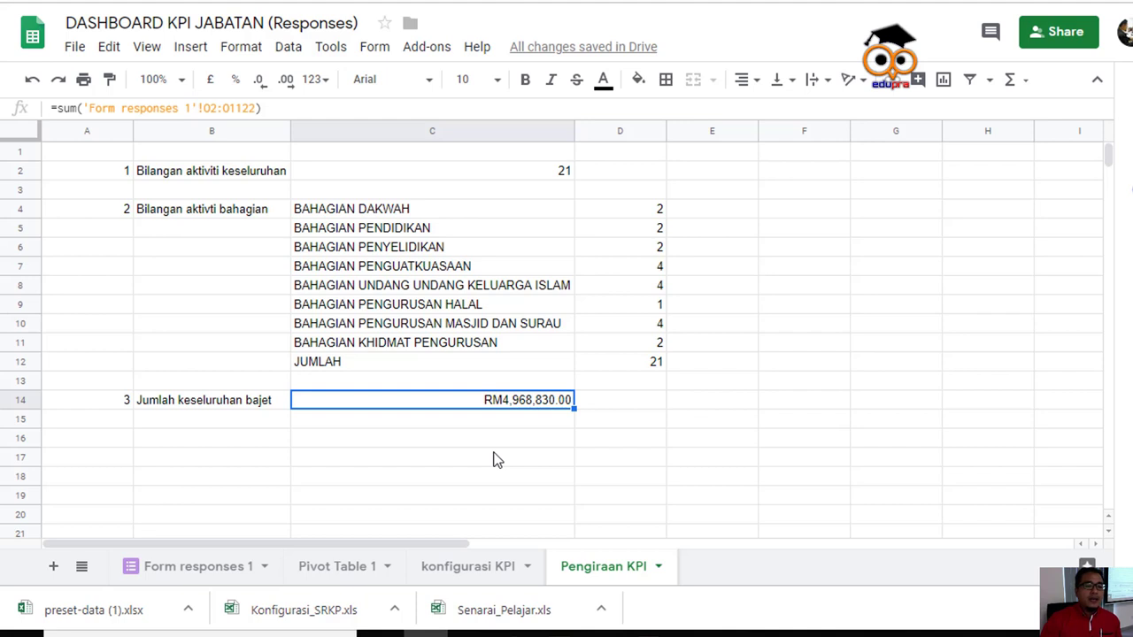
Change the item 3 label in B14 to "Jumlah keseluruhan perbelanjaan"
double_click(268, 401)
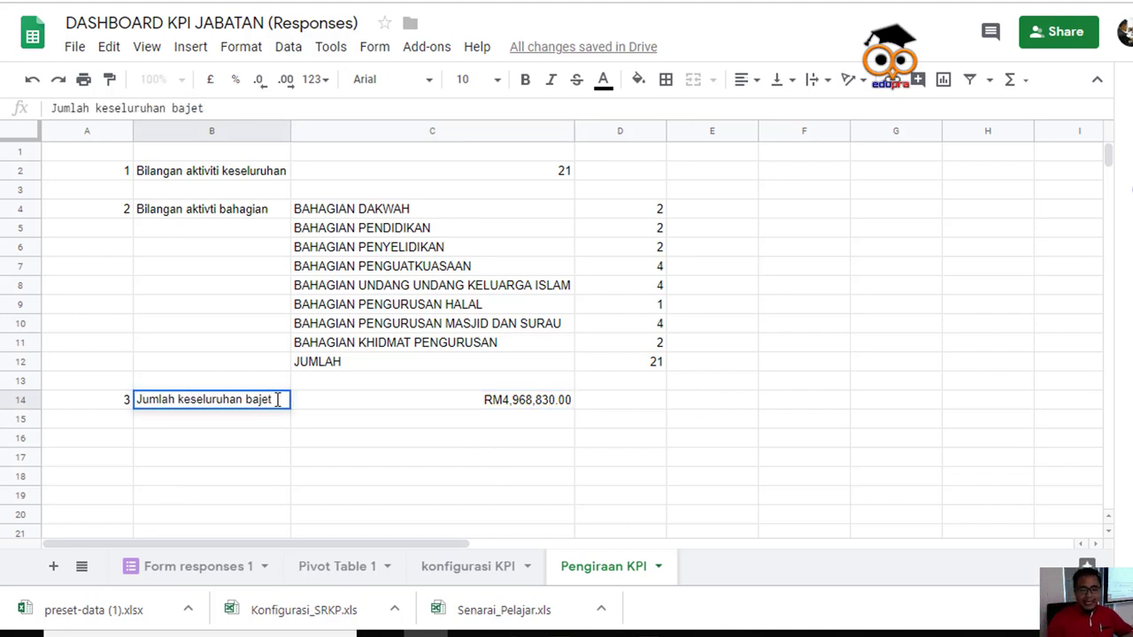
key("BackSpace")
key("BackSpace")
key("BackSpace")
key("BackSpace")
key("BackSpace")
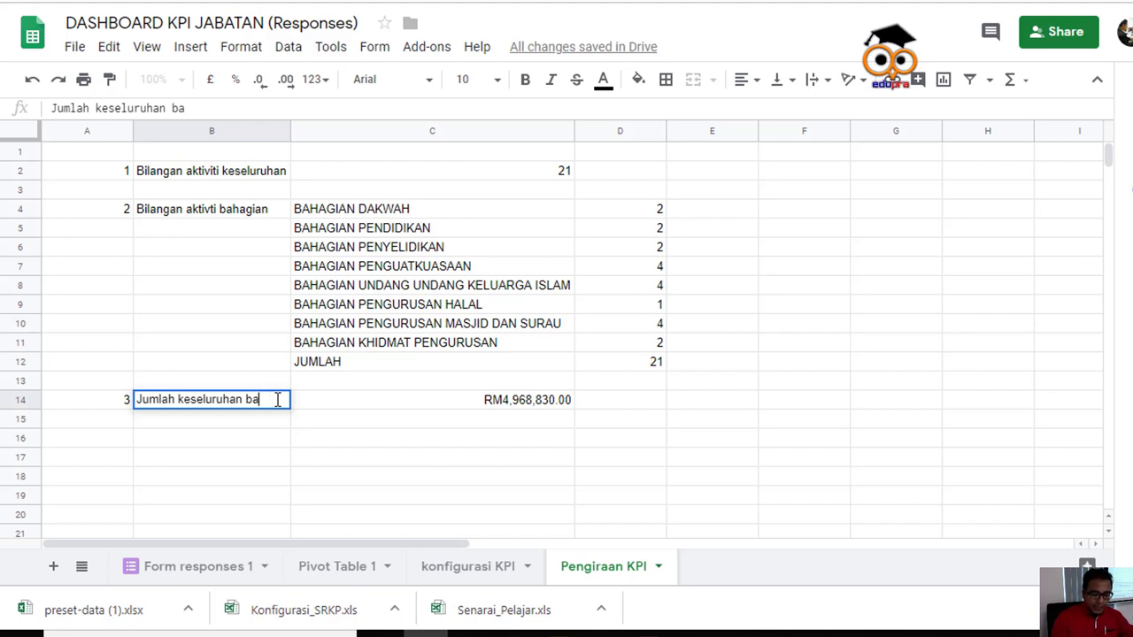
type("re=")
key("BackSpace")
key("BackSpace")
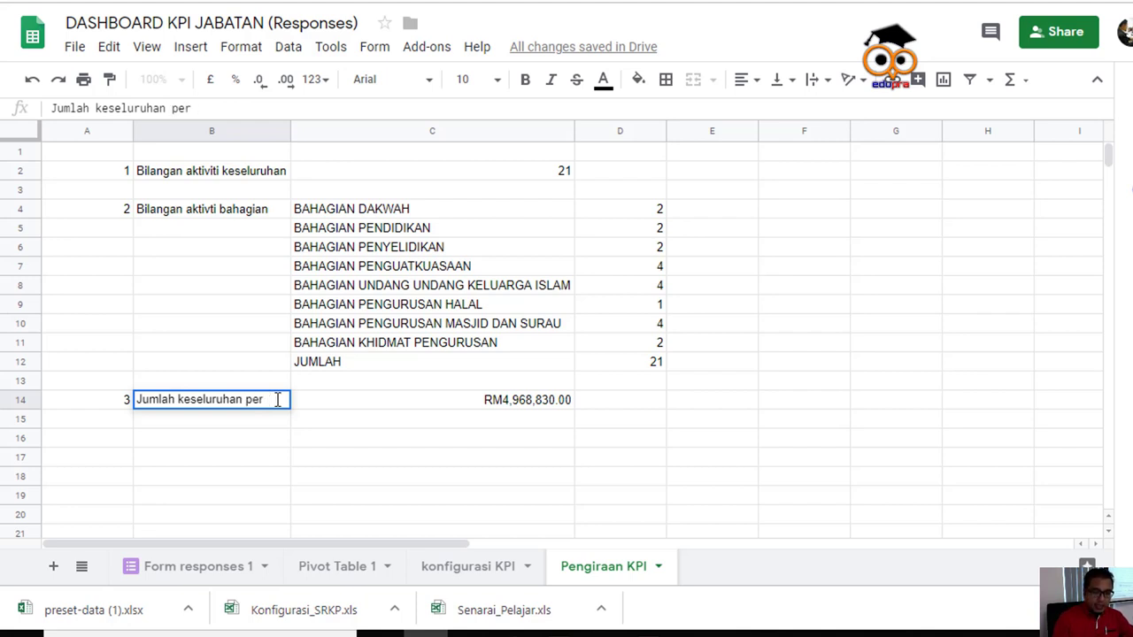
type("belanjaan")
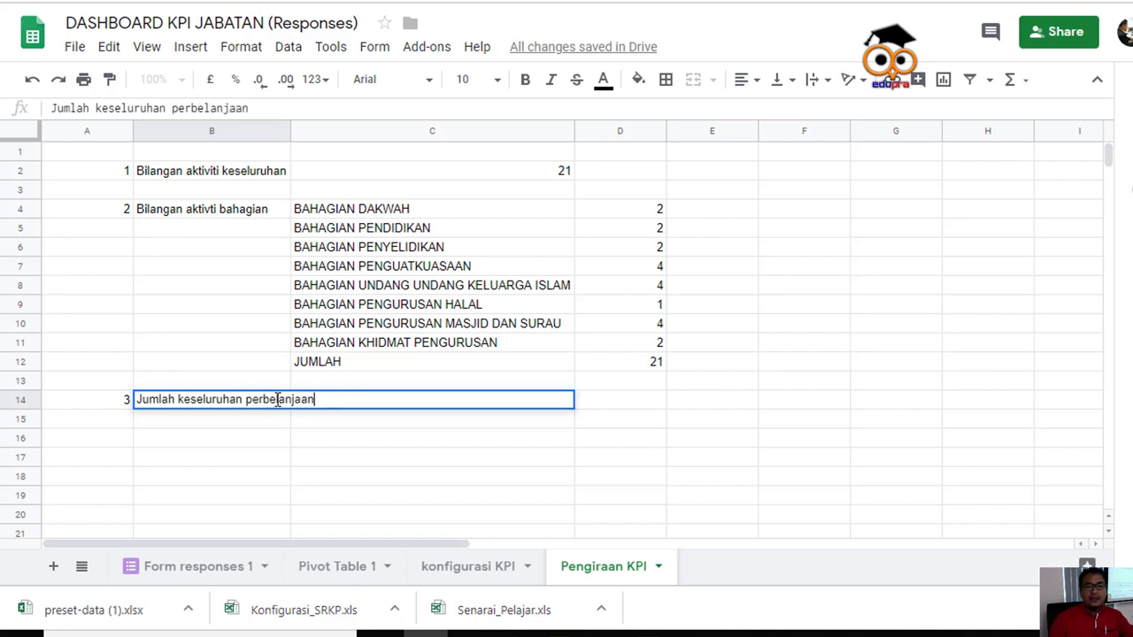
key("Return")
left_click(565, 400)
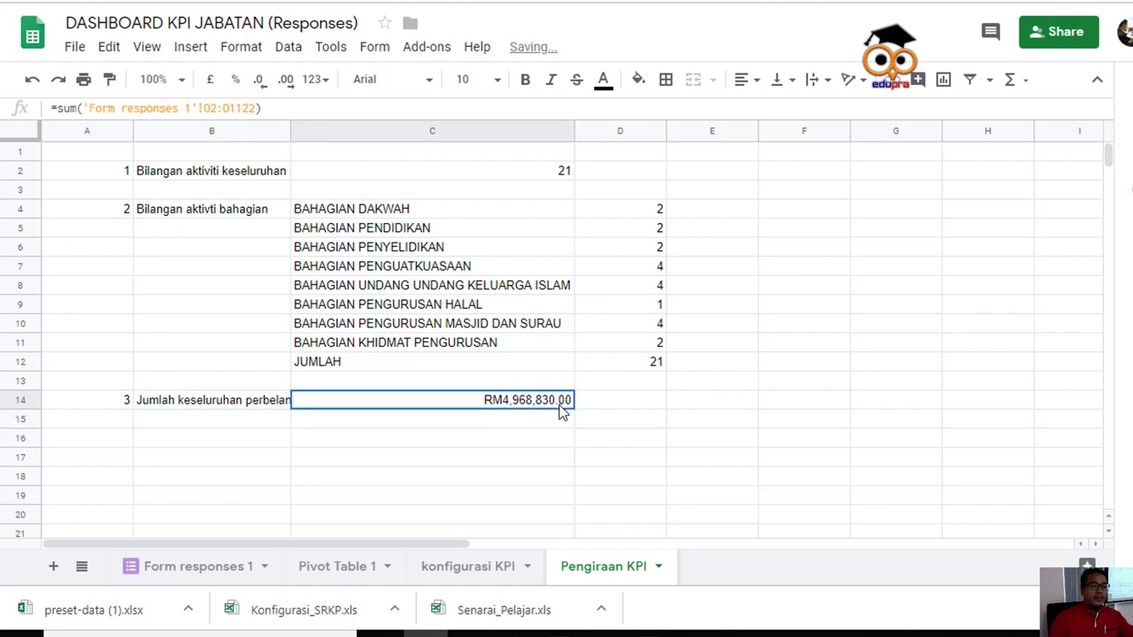
Check the column headings in Form responses 1 and enter item number 4 in cell A16 of Pengiraan KPI
left_click(120, 437)
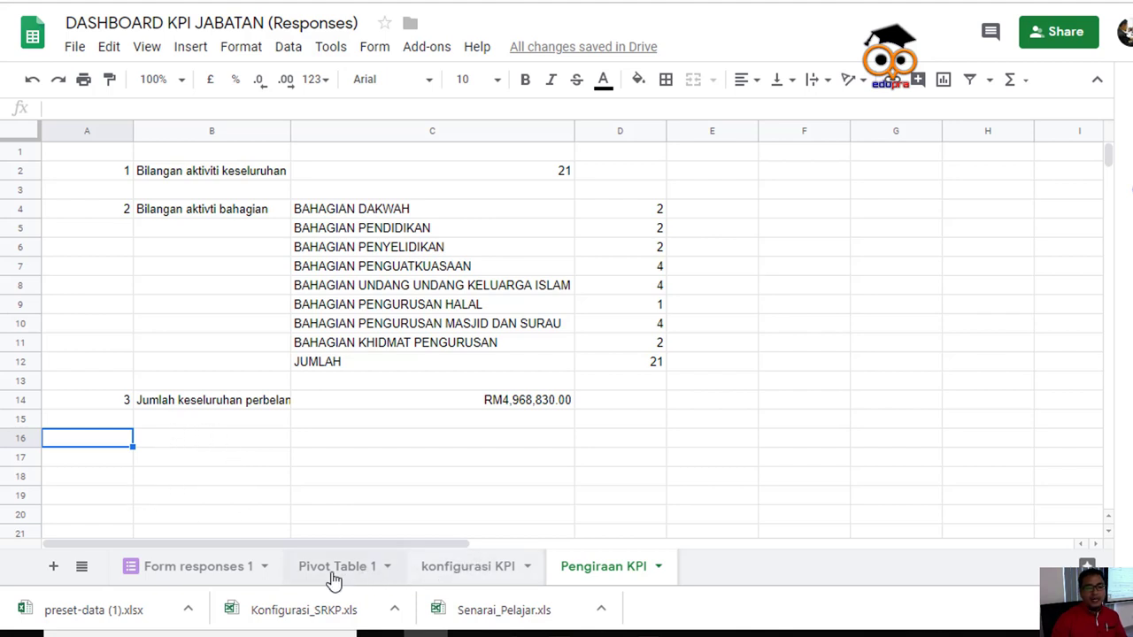
left_click(202, 571)
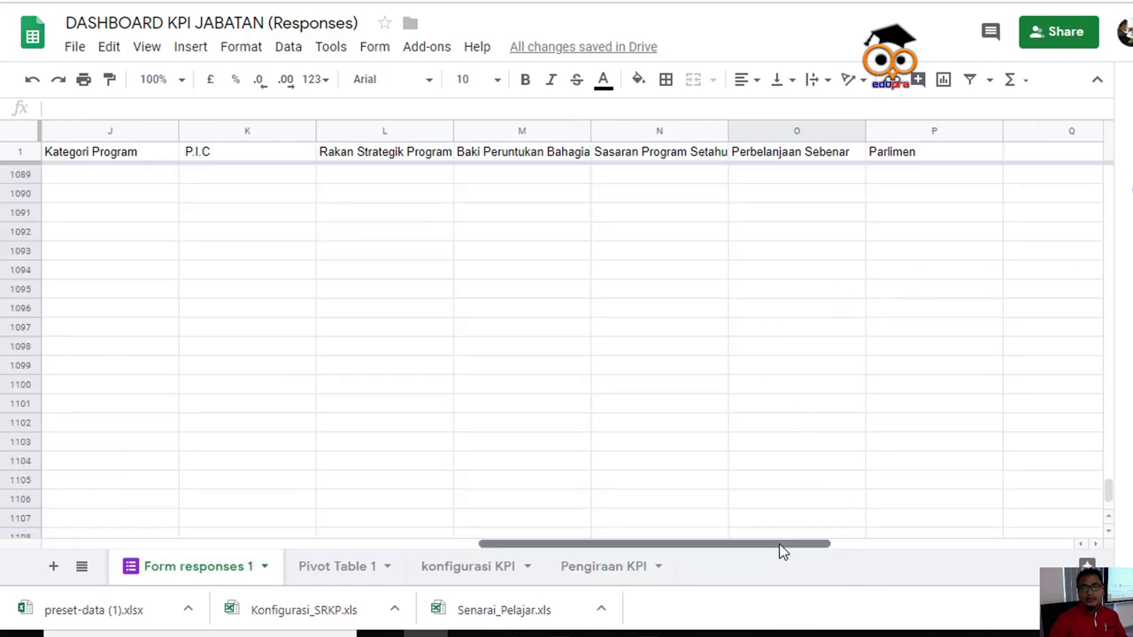
left_click_drag(779, 545, 322, 514)
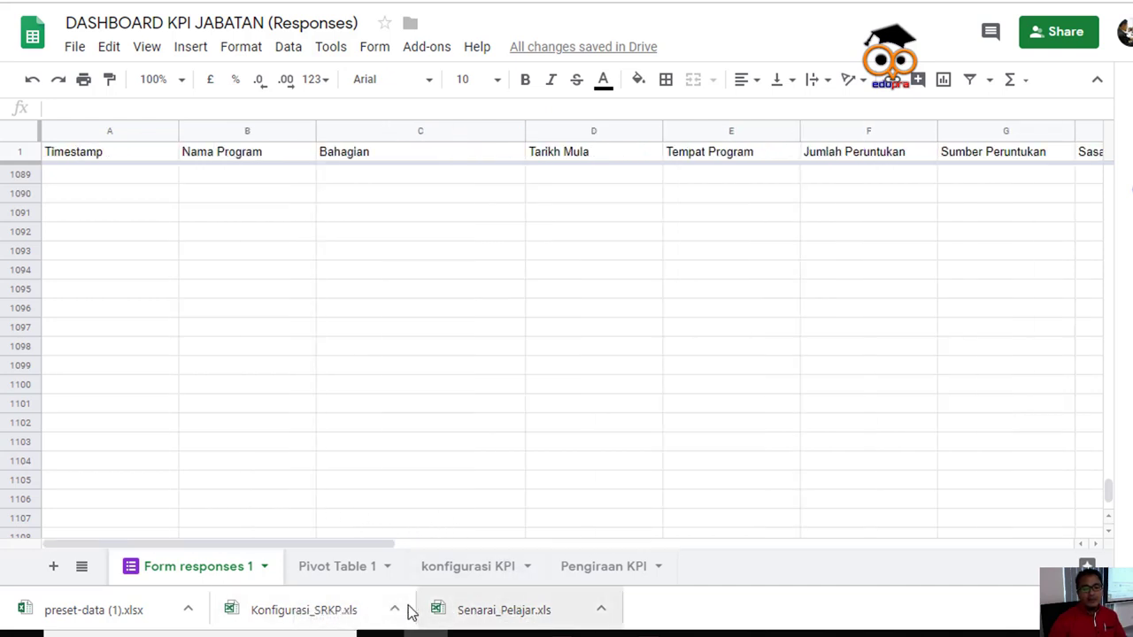
left_click(582, 568)
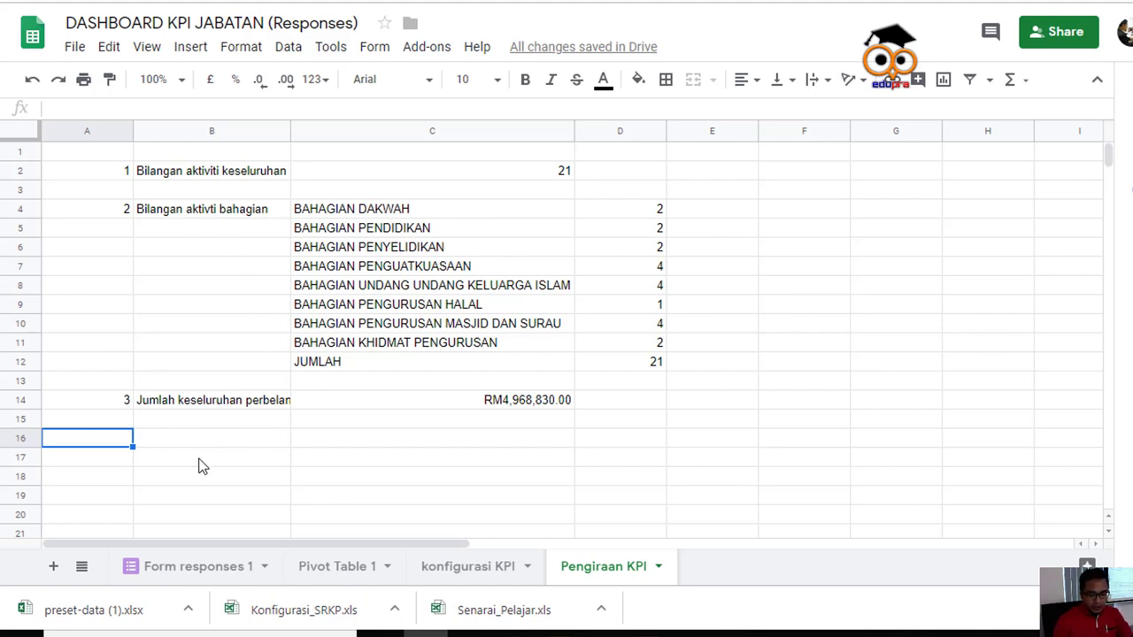
type("4.")
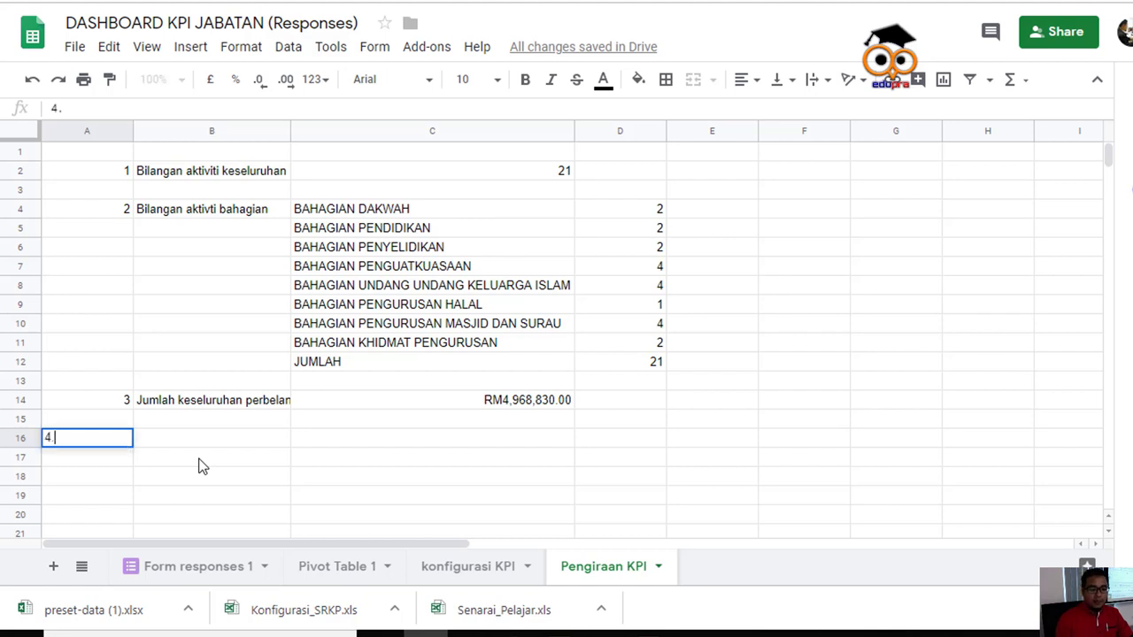
key("Tab")
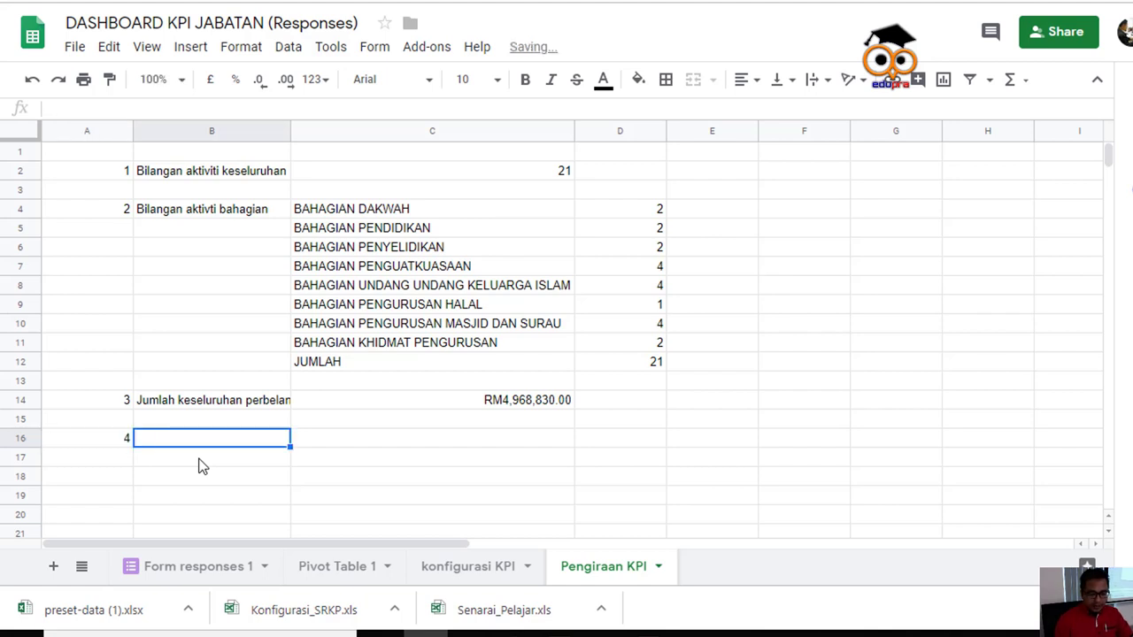
key("ctrl+p")
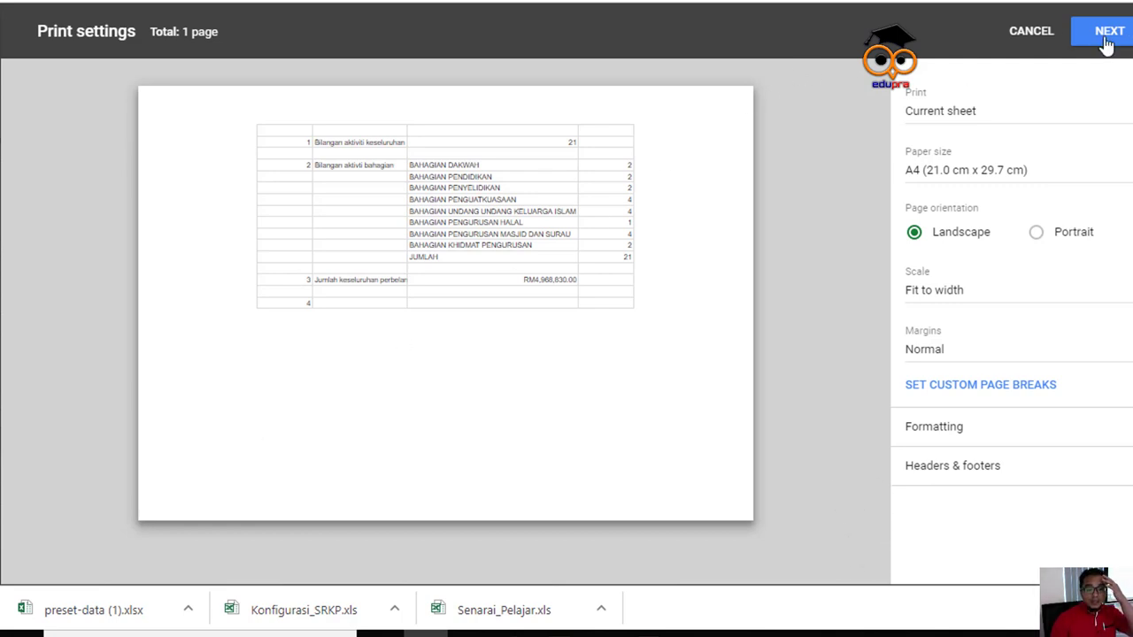
left_click(1029, 32)
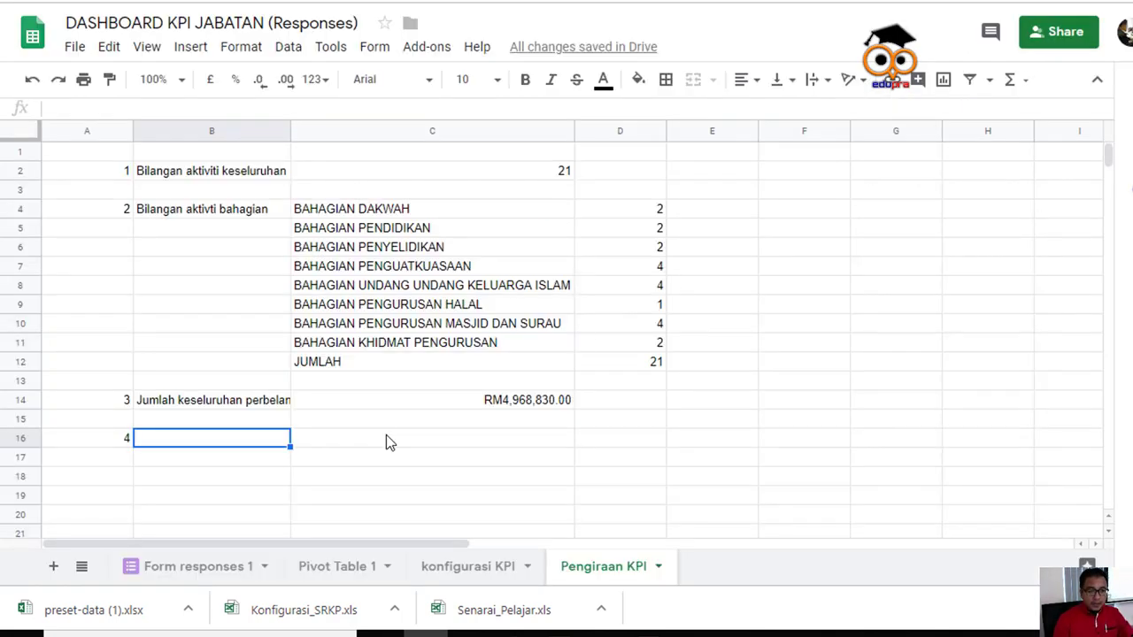
Label item 4 in cell B16 of the Pengiraan KPI sheet "Perbelanjaan ikut bahagian"
type("Perbelan")
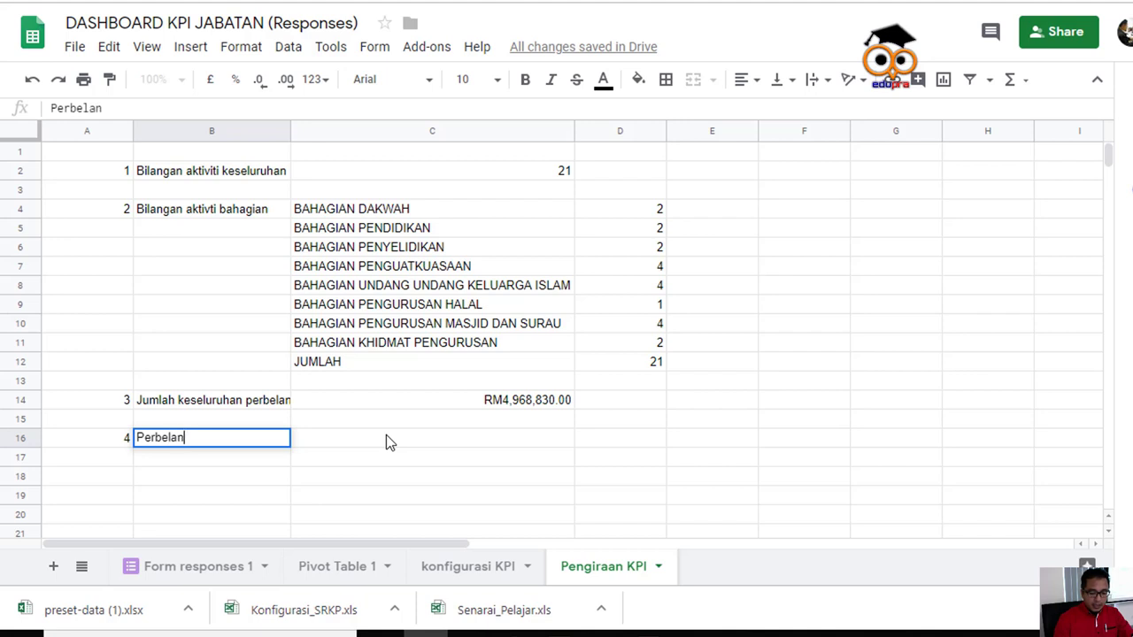
type("jaan ikut ")
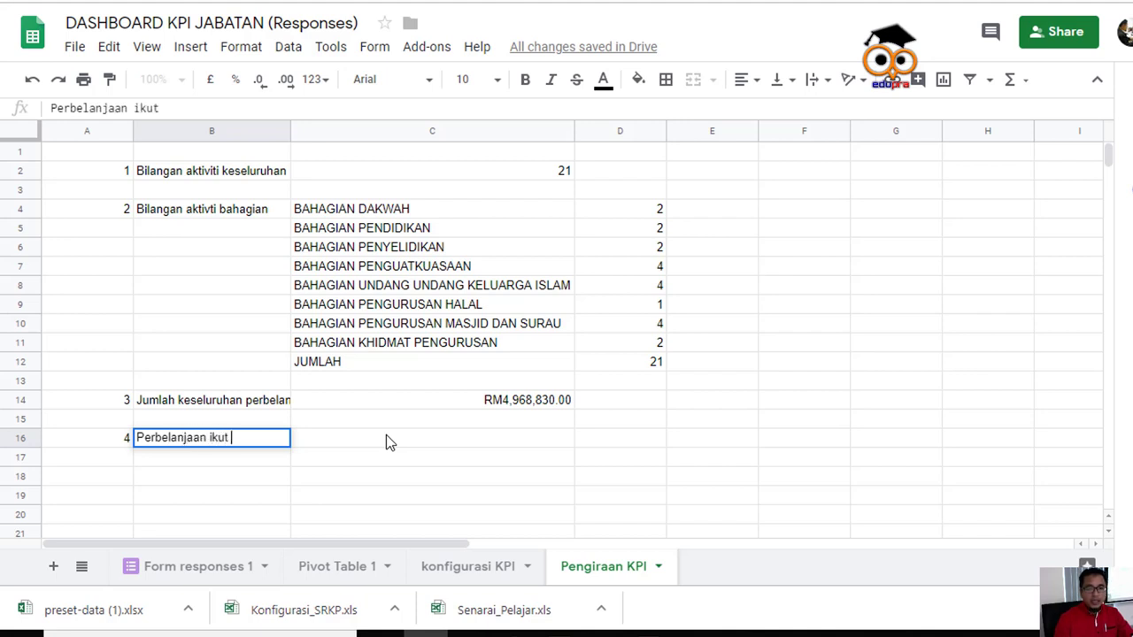
type("bahagian")
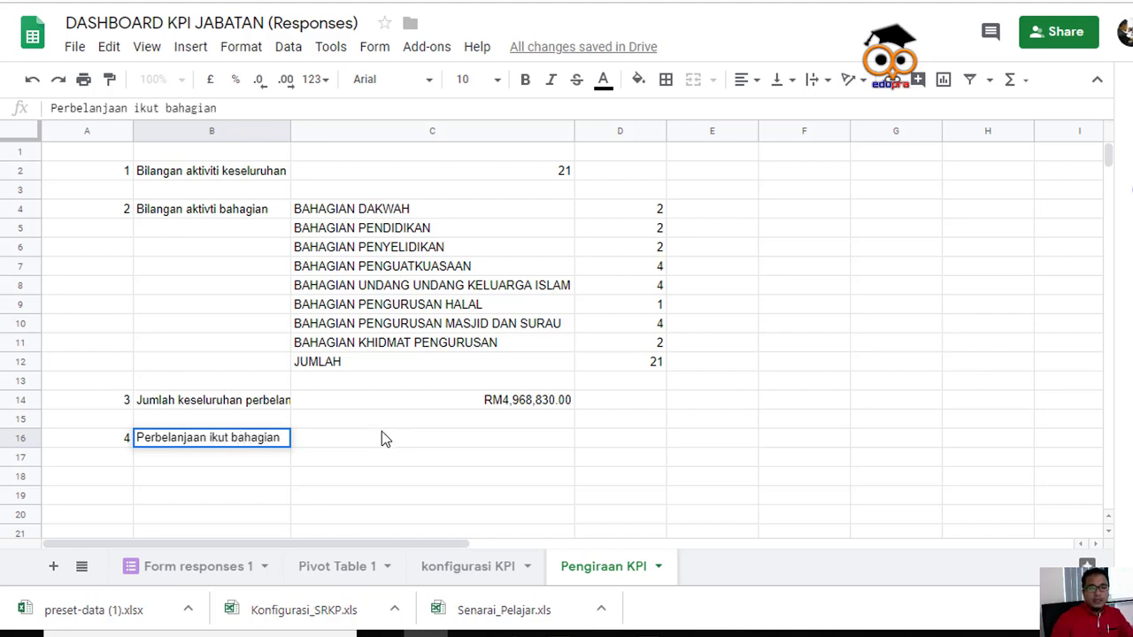
left_click(386, 438)
Copy the department names and JUMLAH label from C4:C12 into the item 4 block starting at C16
left_click(388, 210)
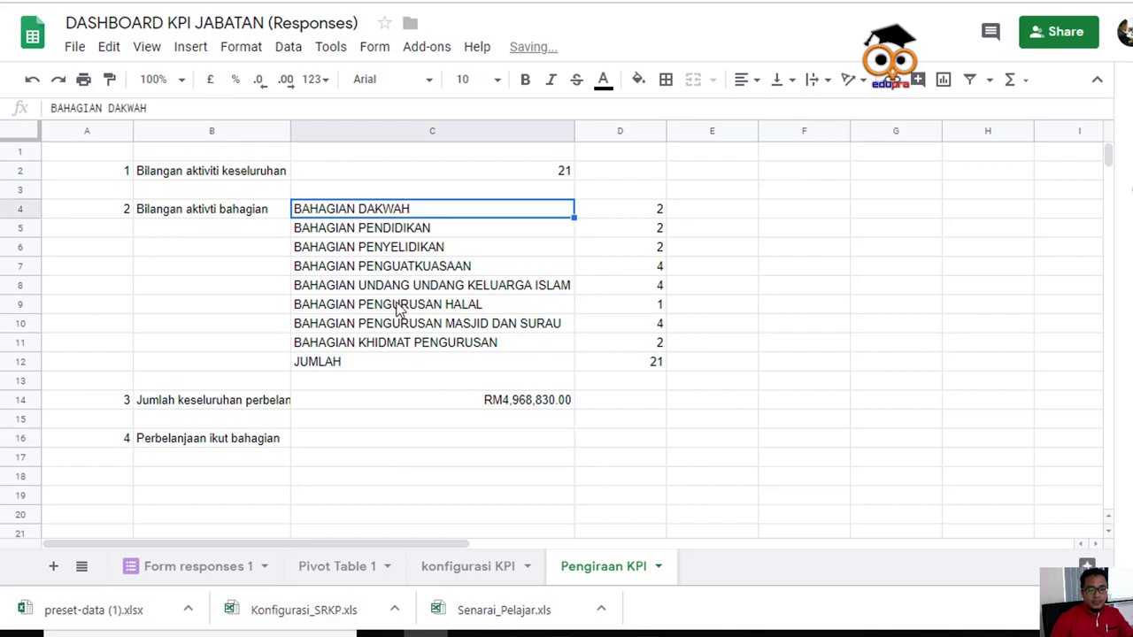
left_click_drag(397, 307, 400, 374)
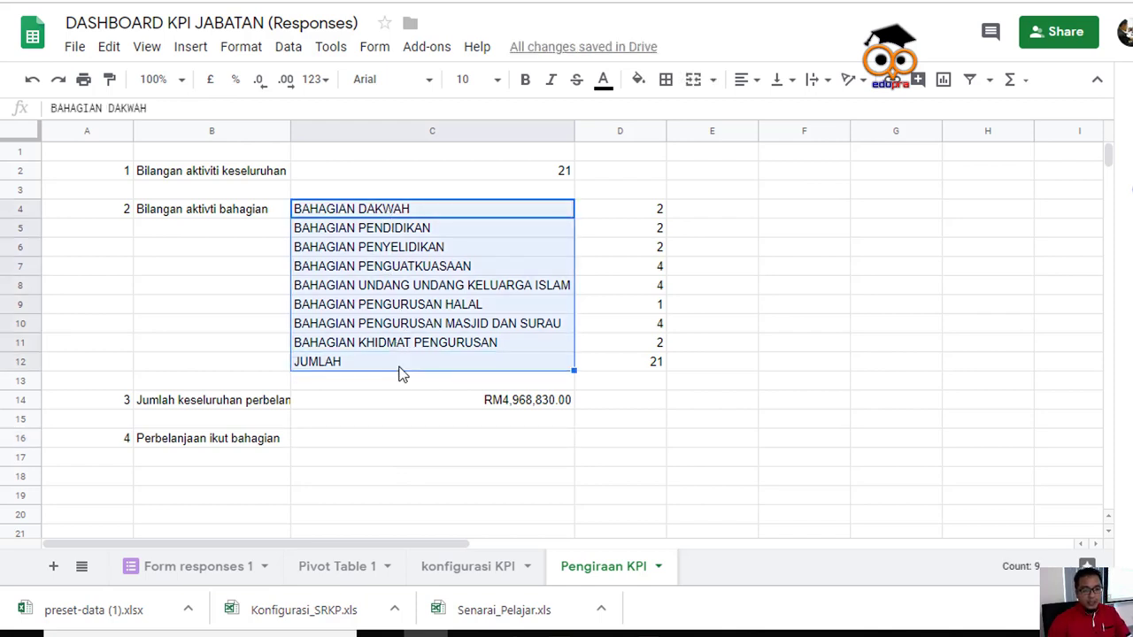
key("ctrl+c")
left_click(374, 443)
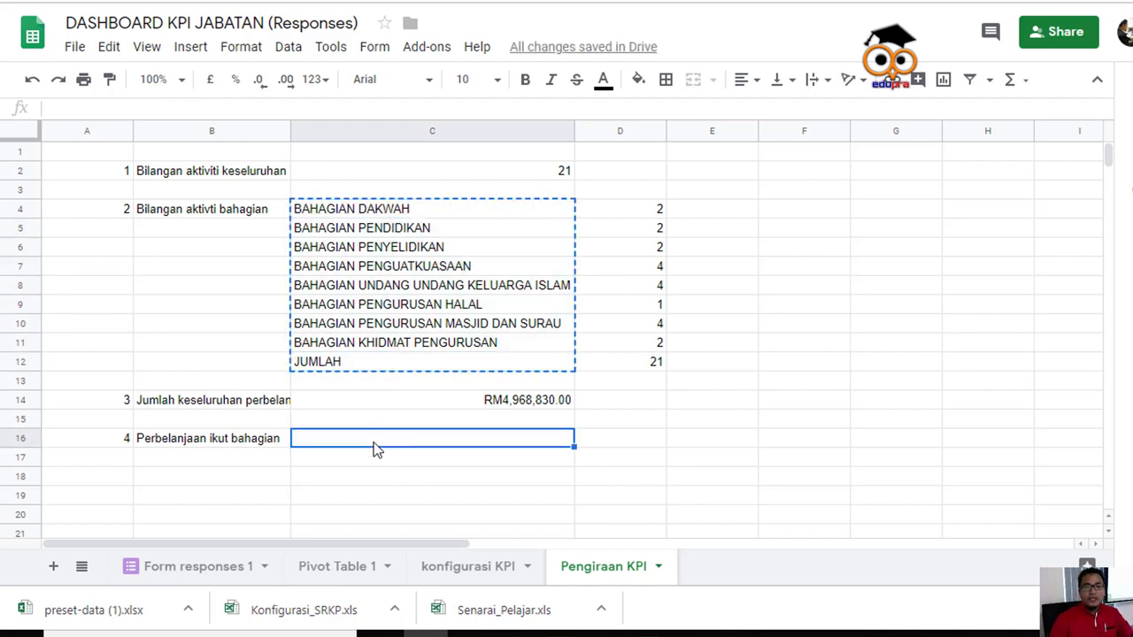
key("ctrl+v")
scroll(495, 450, "down", 1)
Enter a SUMIF formula in D16 over the spending range O2:O1122 of Form responses 1
left_click(619, 407)
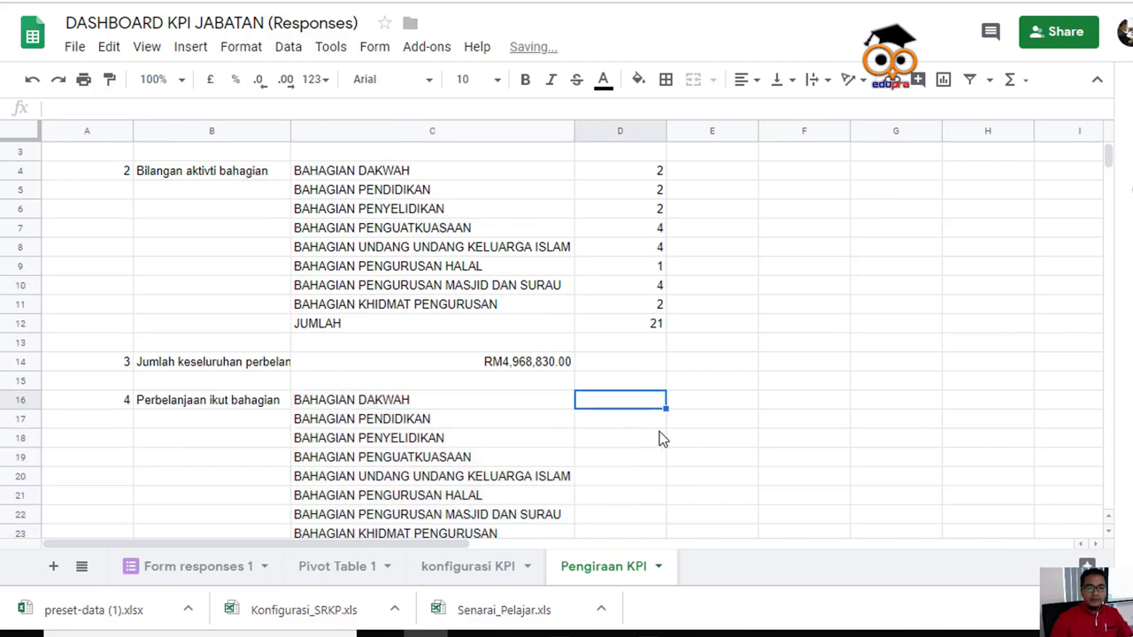
scroll(666, 442, "down", 1)
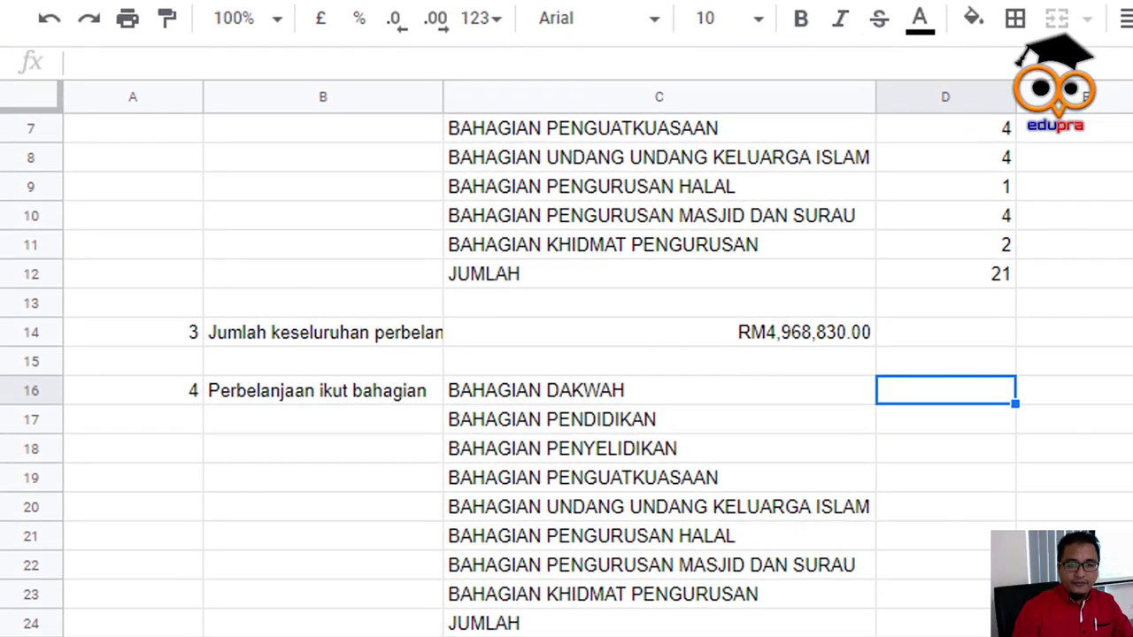
type("=")
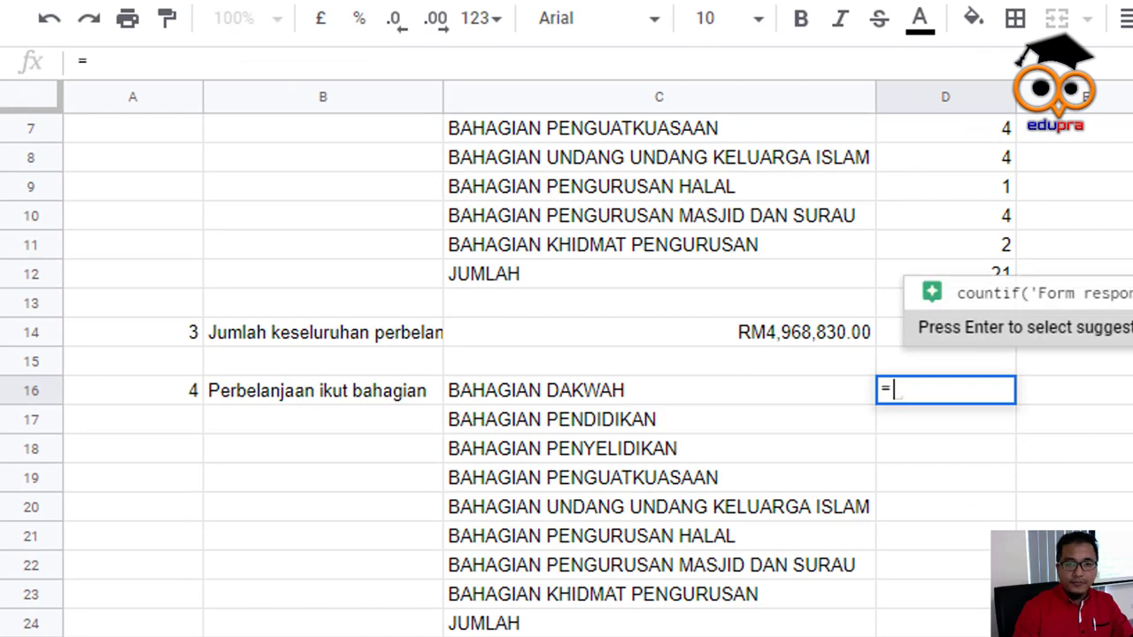
type("sumif(")
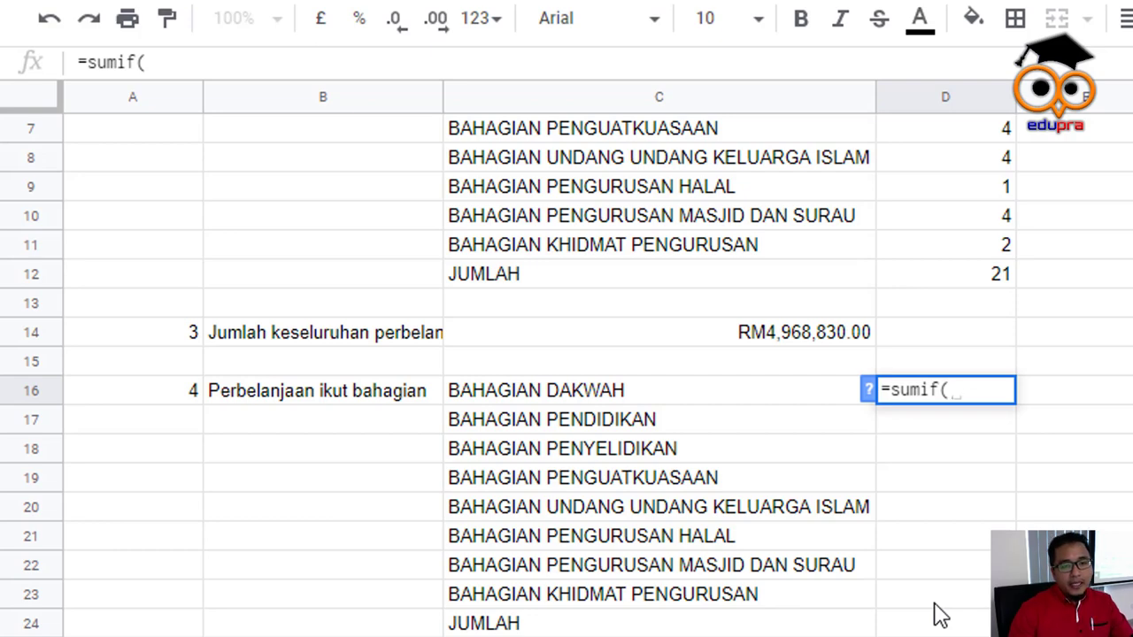
left_click(614, 630)
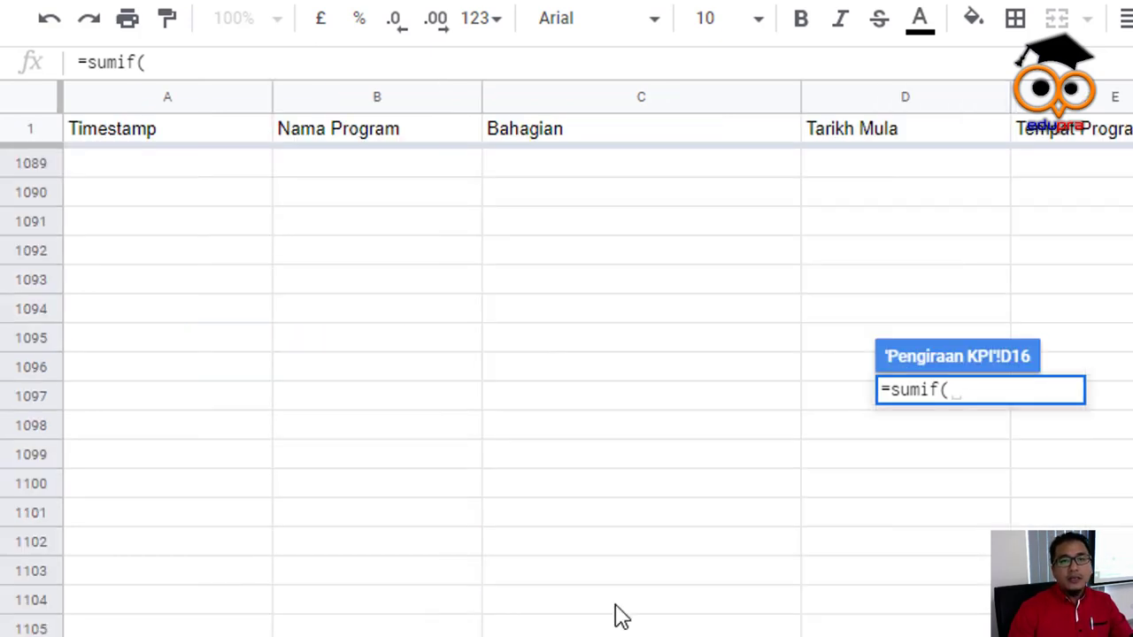
scroll(740, 375, "up", 3)
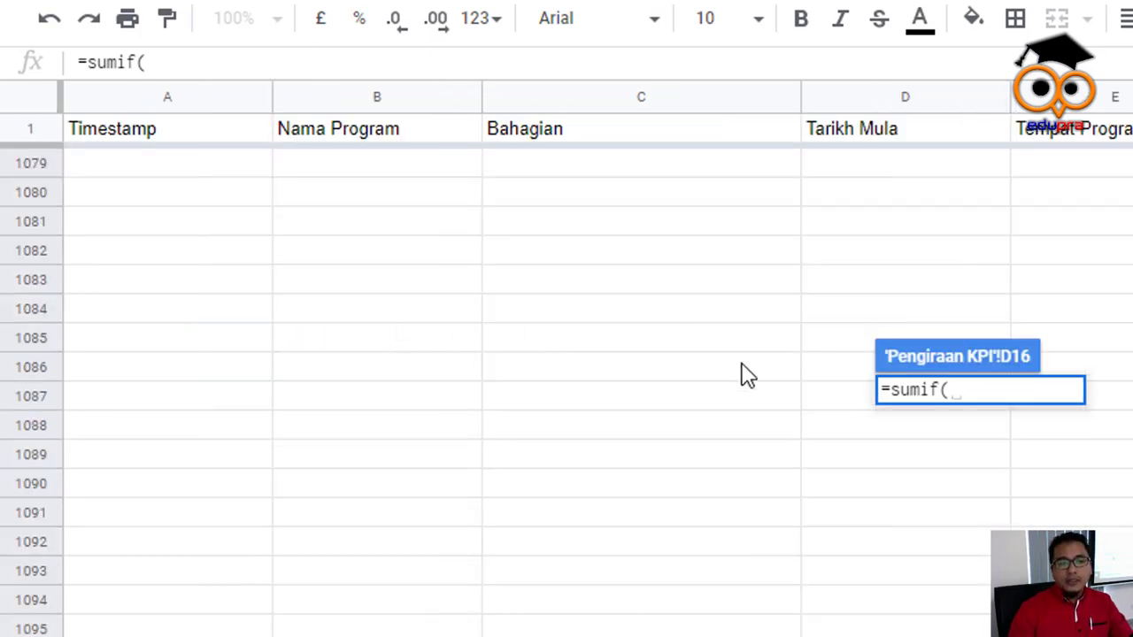
scroll(567, 380, "right", 6)
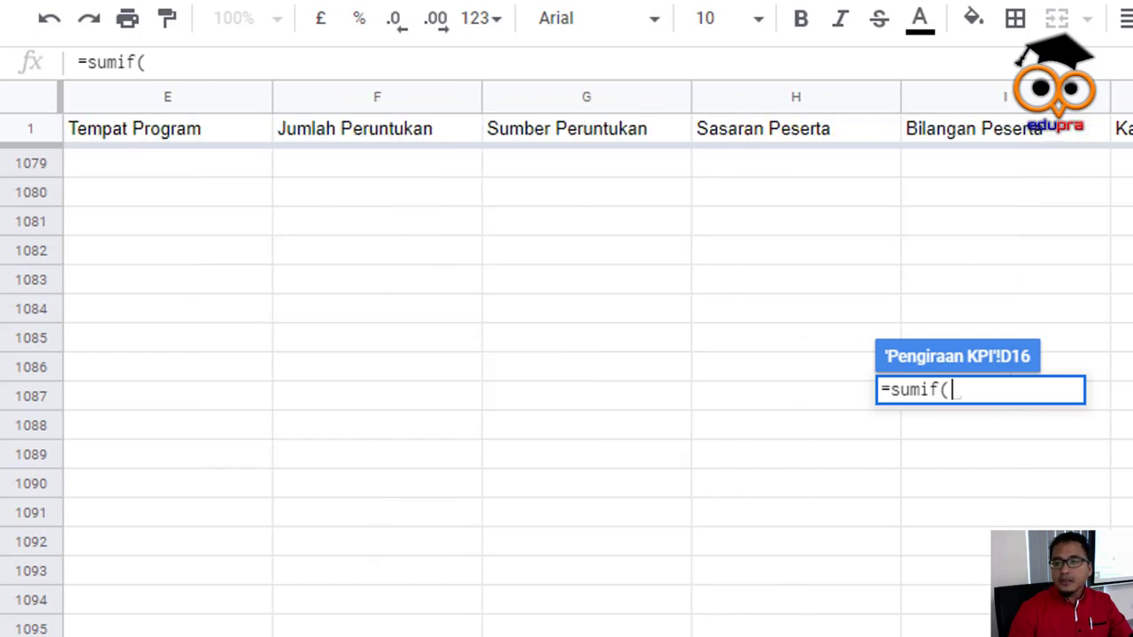
scroll(566, 380, "up", 20)
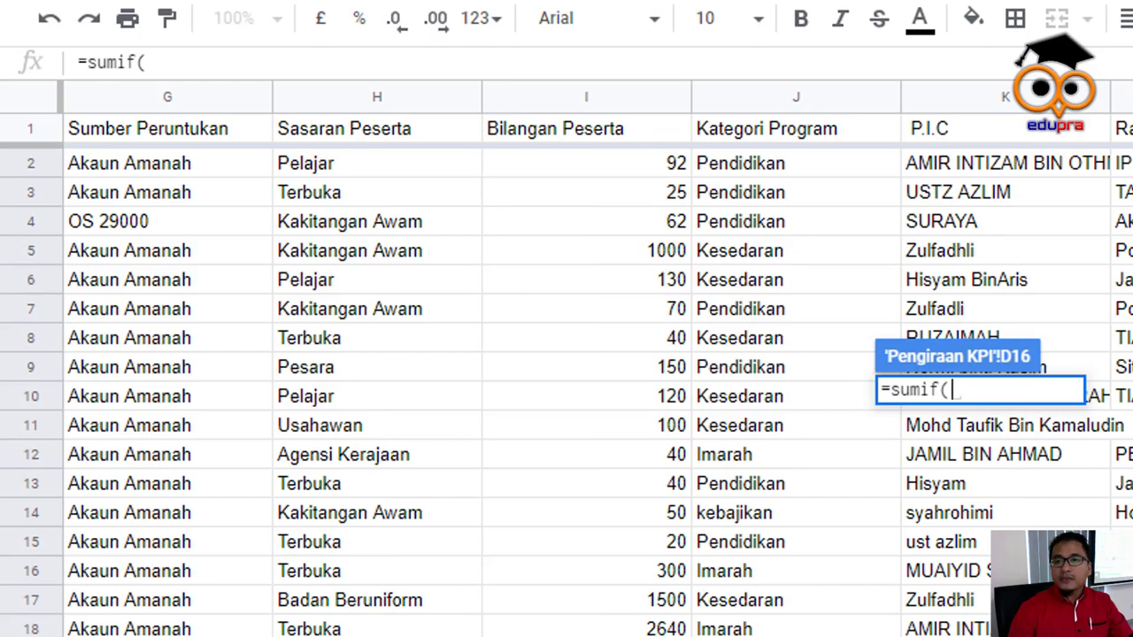
scroll(566, 381, "right", 1)
scroll(566, 380, "right", 2)
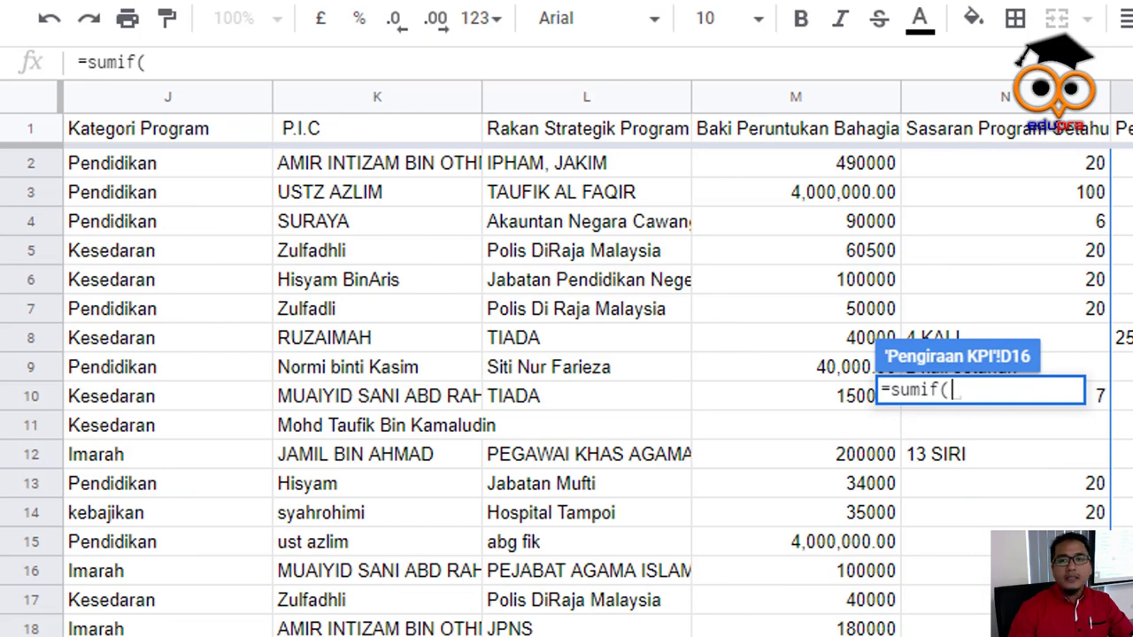
left_click(1120, 163)
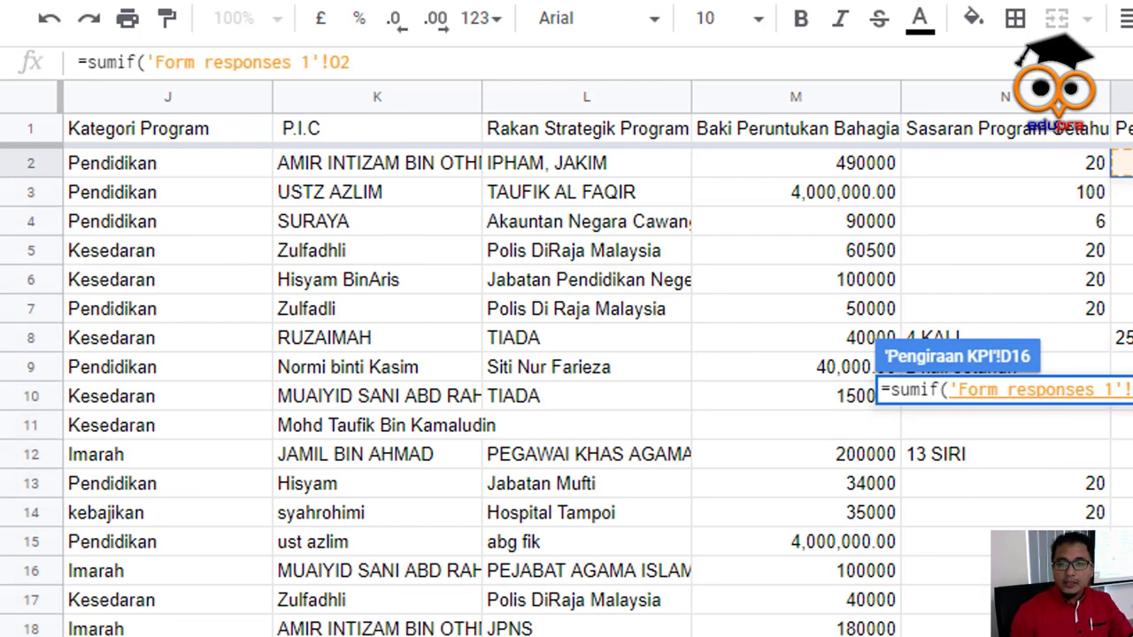
key("ctrl+shift+Down")
key("ctrl+shift+Down")
key("ctrl+shift+Down")
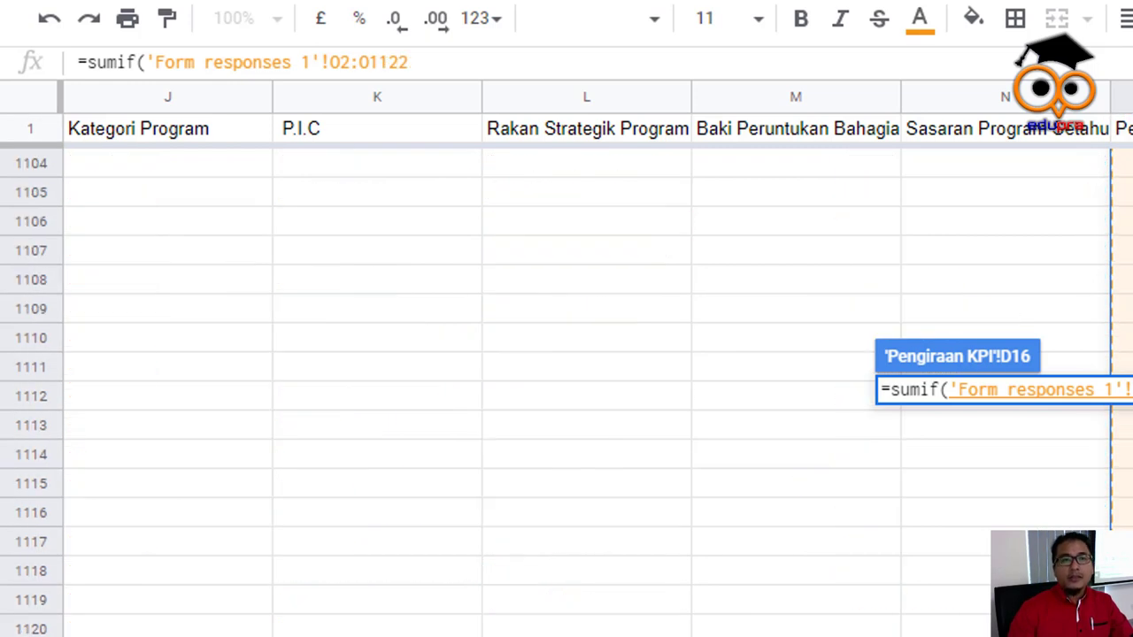
key("Return")
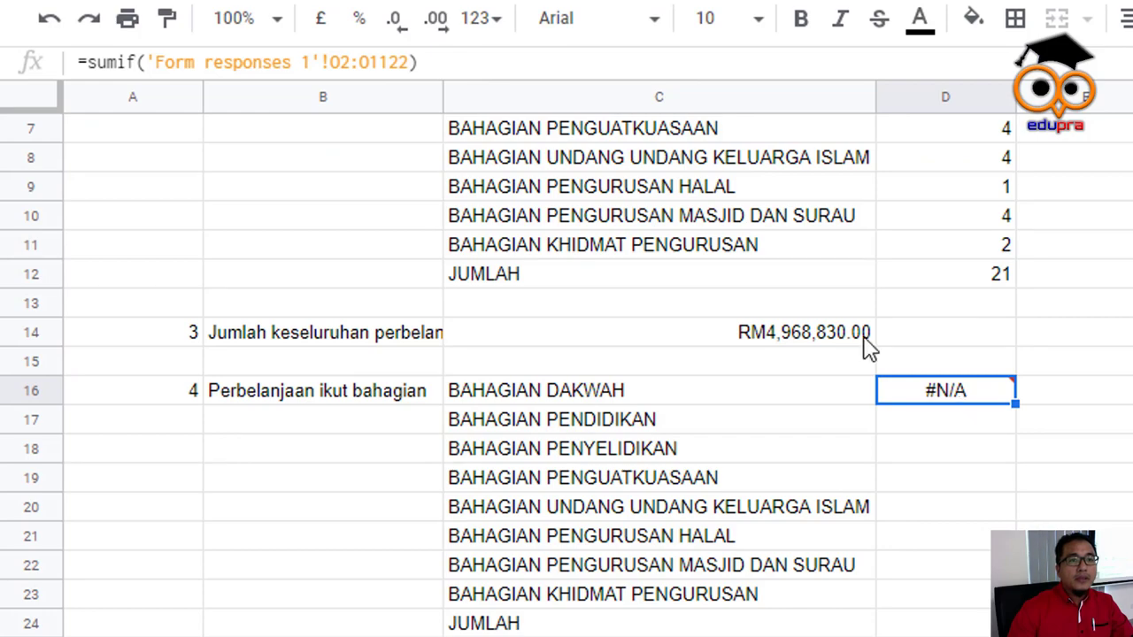
Add the department name in C16 as the criterion of the SUMIF formula in D16
left_click(412, 60)
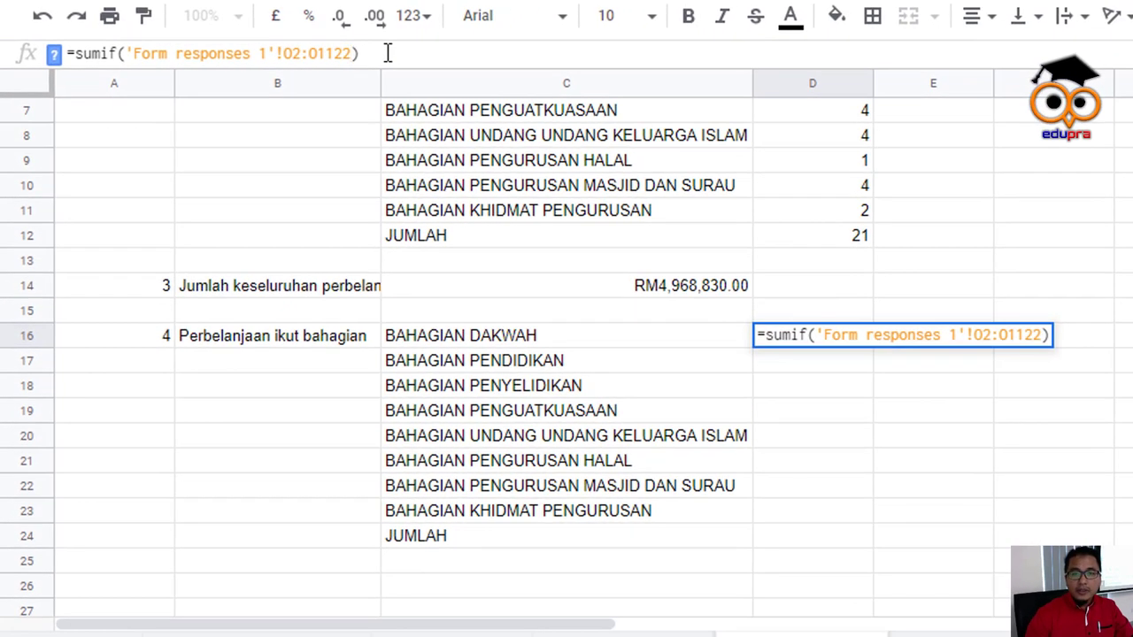
type(",")
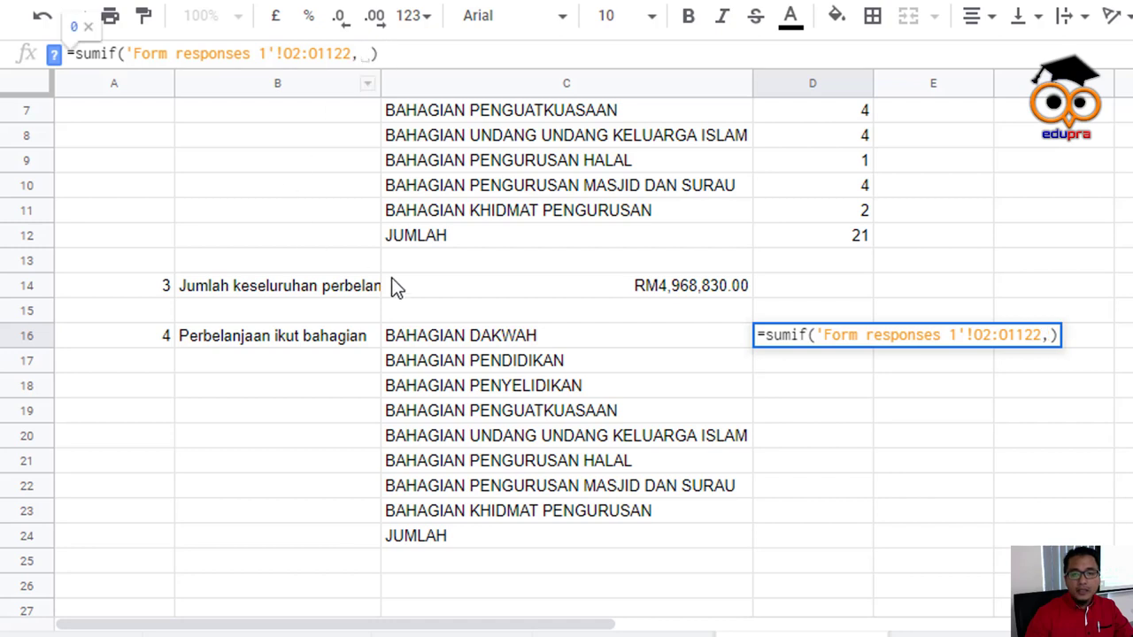
left_click(464, 334)
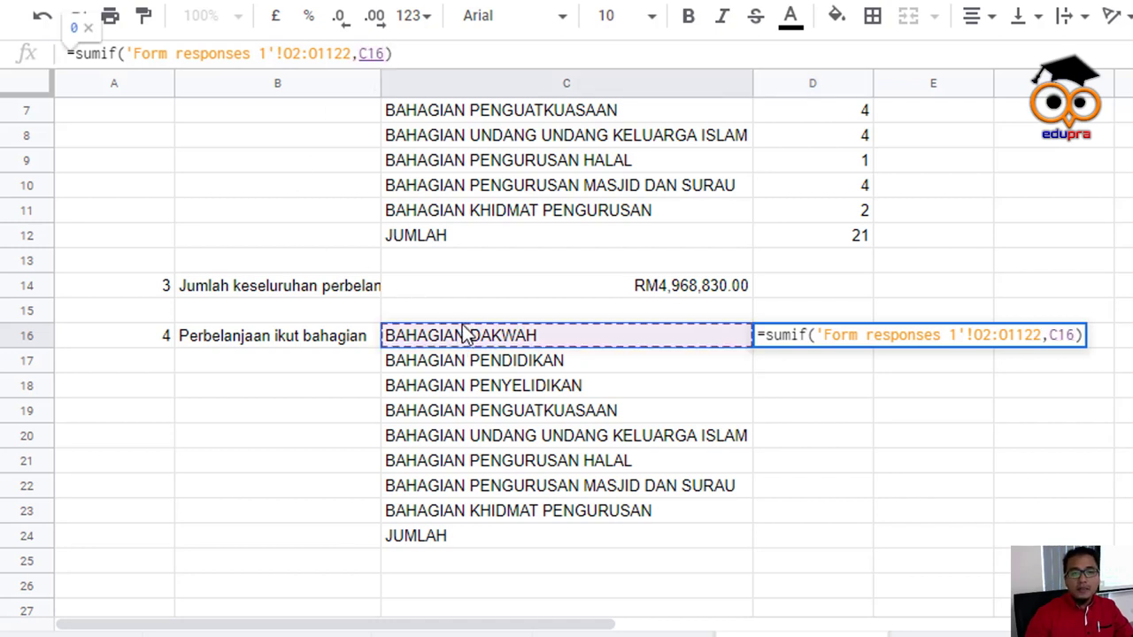
key("Return")
Lock the rows of the SUMIF range in D16 as O$2:O$1122
left_click(807, 341)
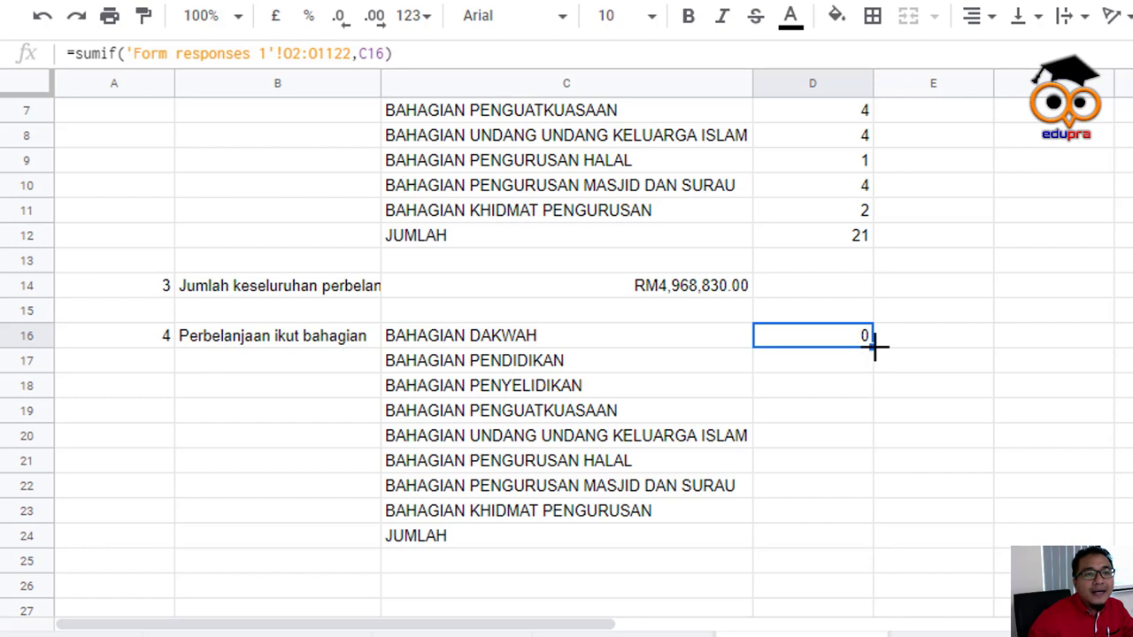
left_click(283, 53)
key("Right")
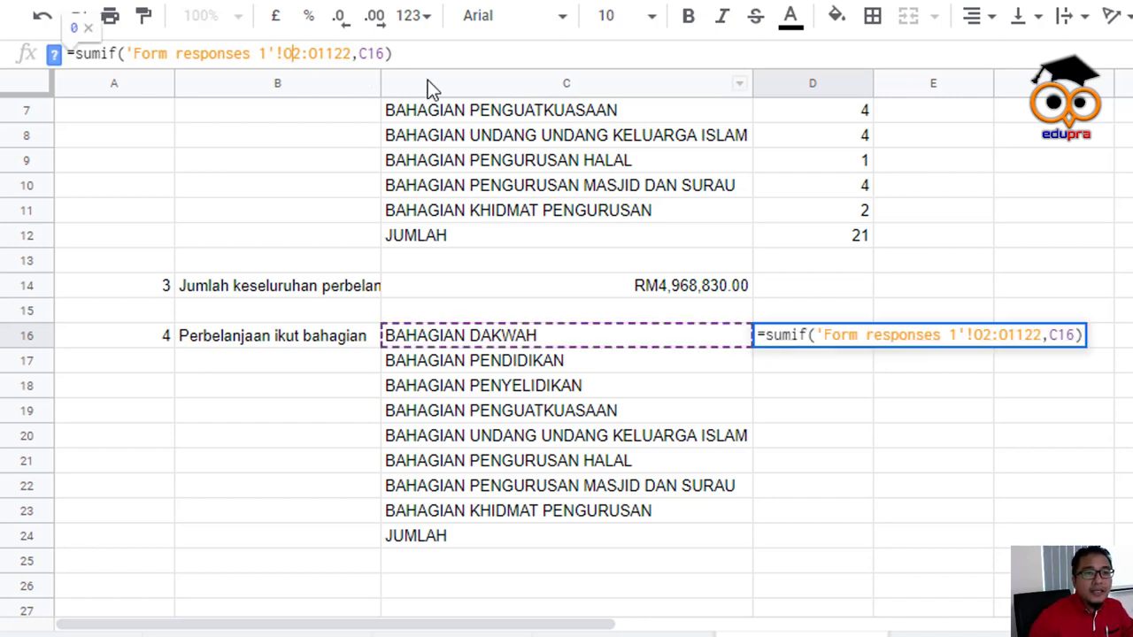
type("$")
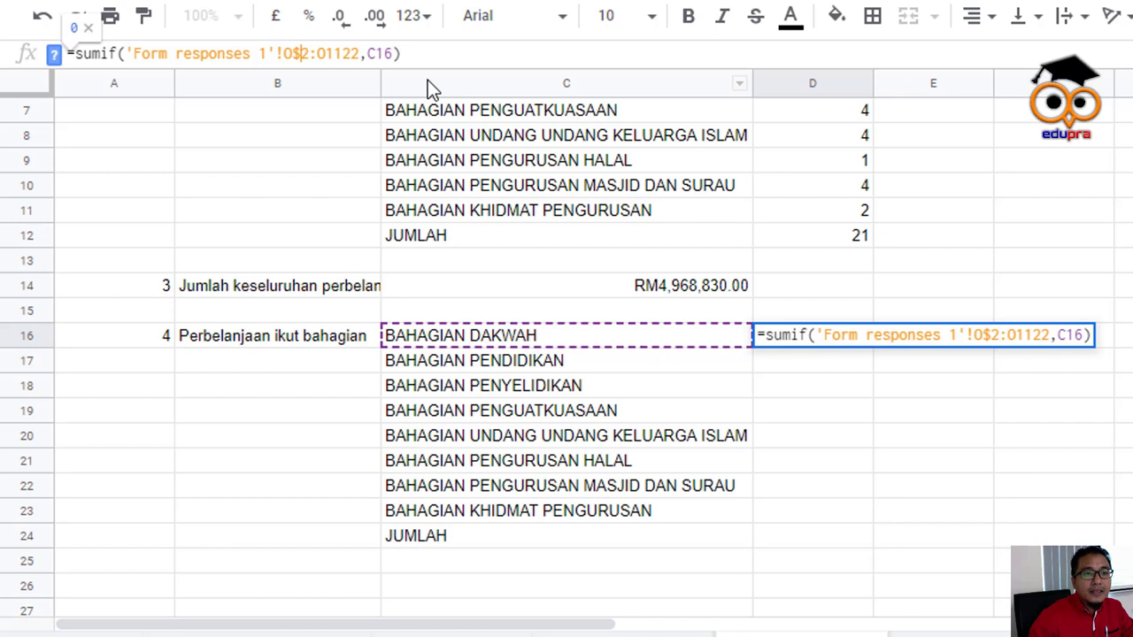
left_click(327, 55)
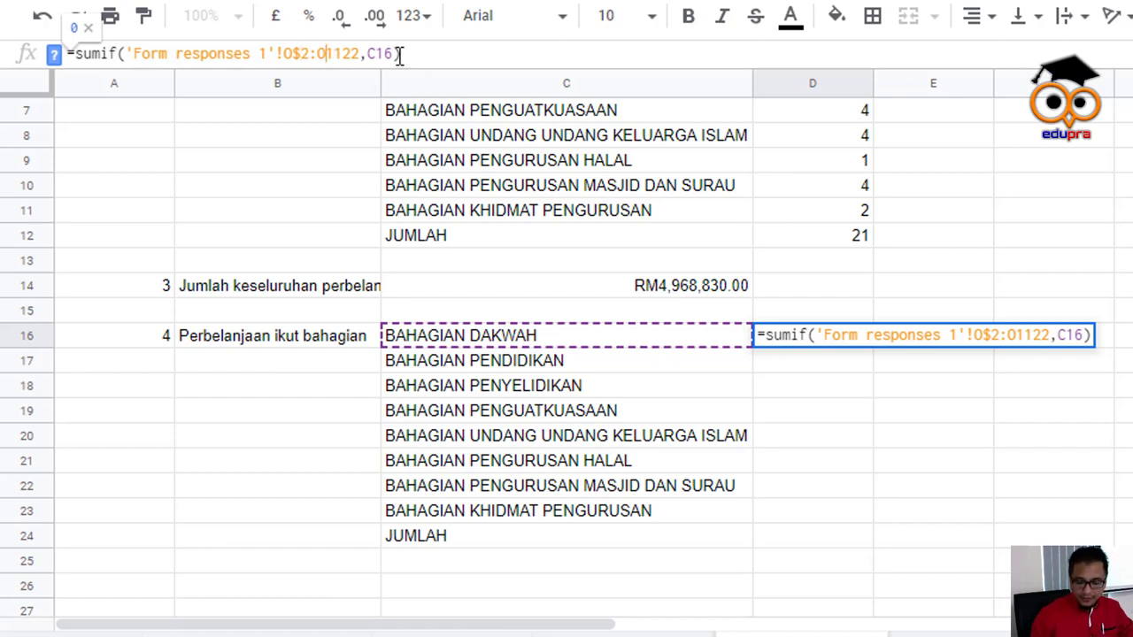
type("$")
key("Return")
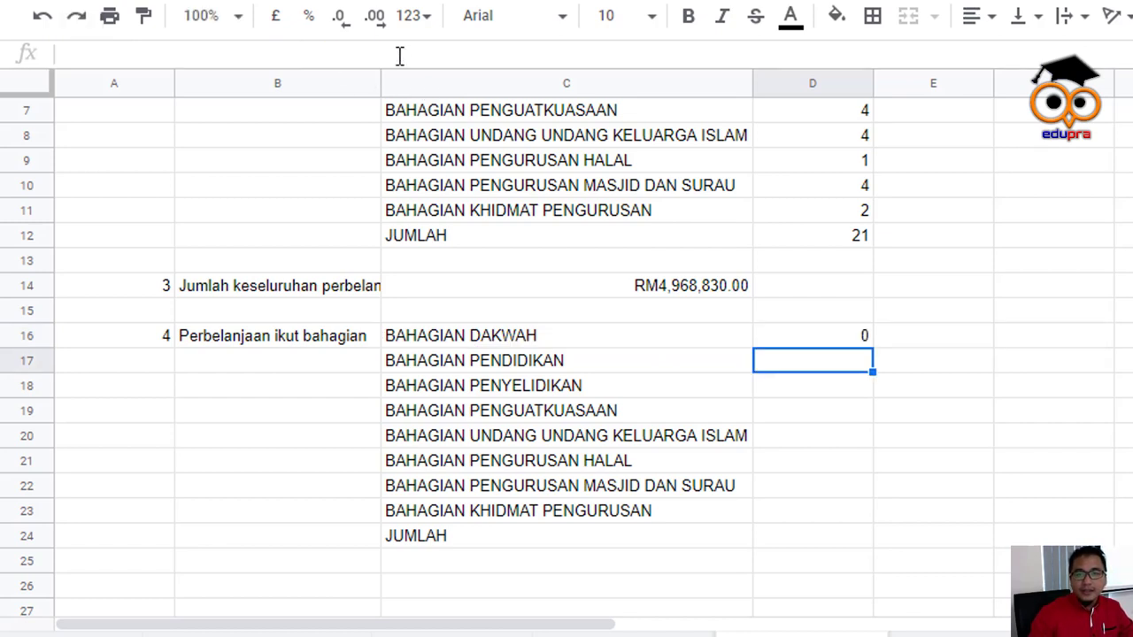
Fill the D16 formula down through D23 for all departments and check the formulas in D17 and D16
left_click(848, 344)
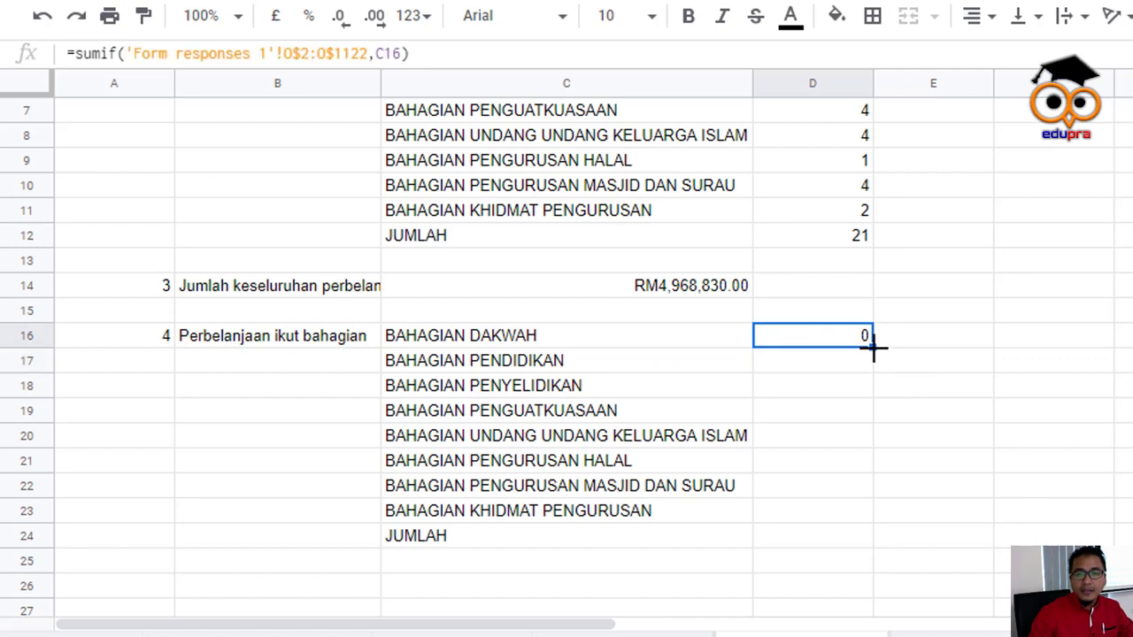
left_click_drag(872, 348, 882, 515)
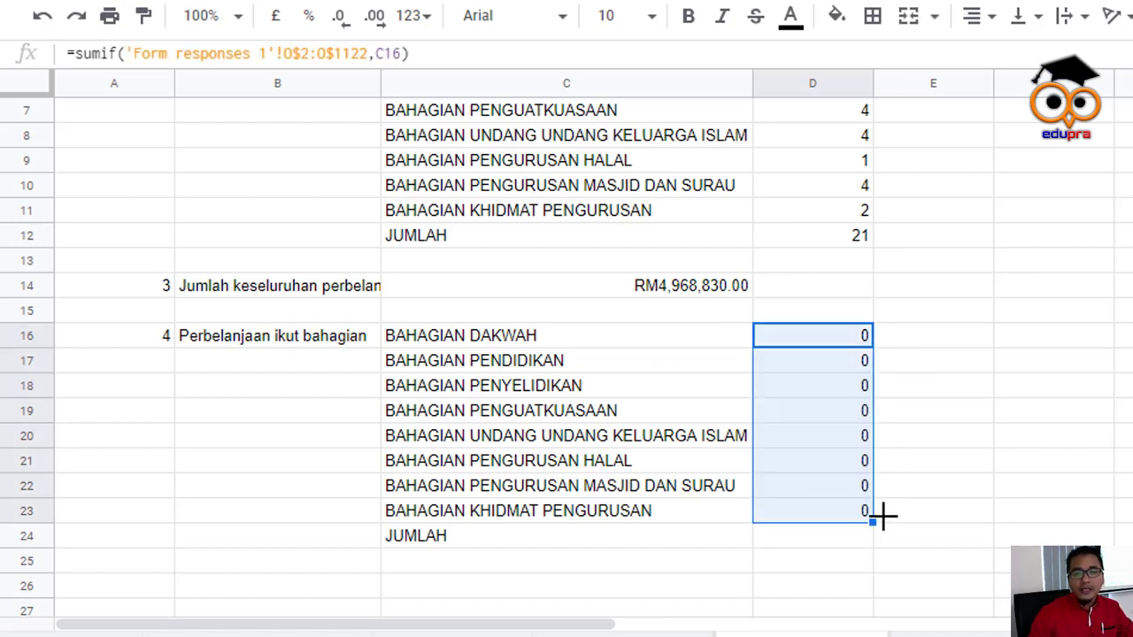
left_click(849, 364)
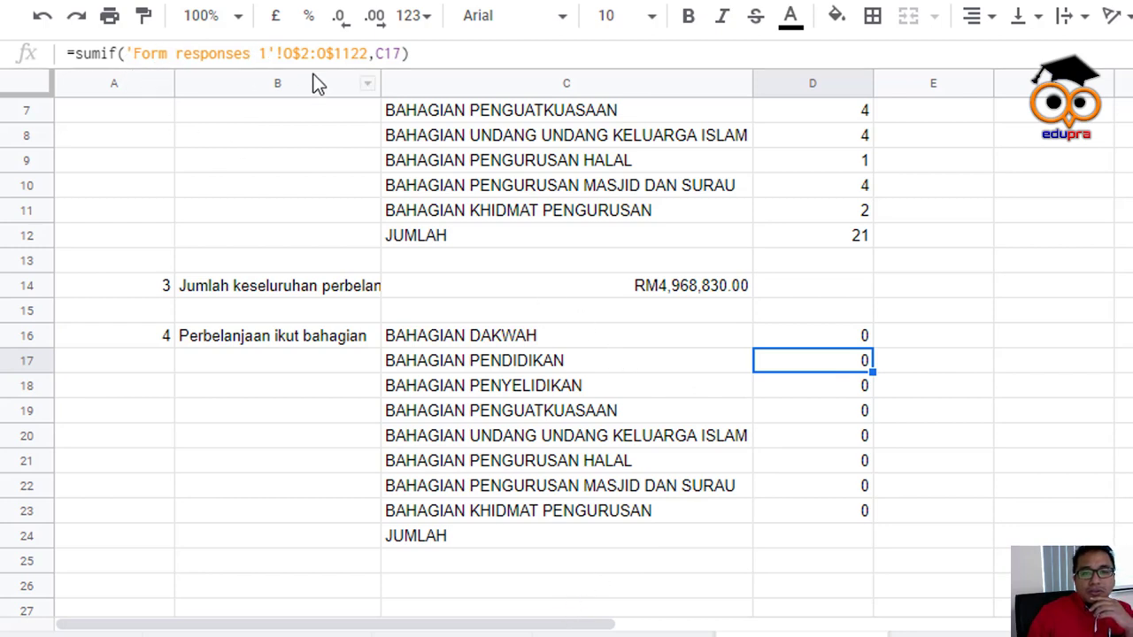
left_click(683, 295)
left_click(826, 341)
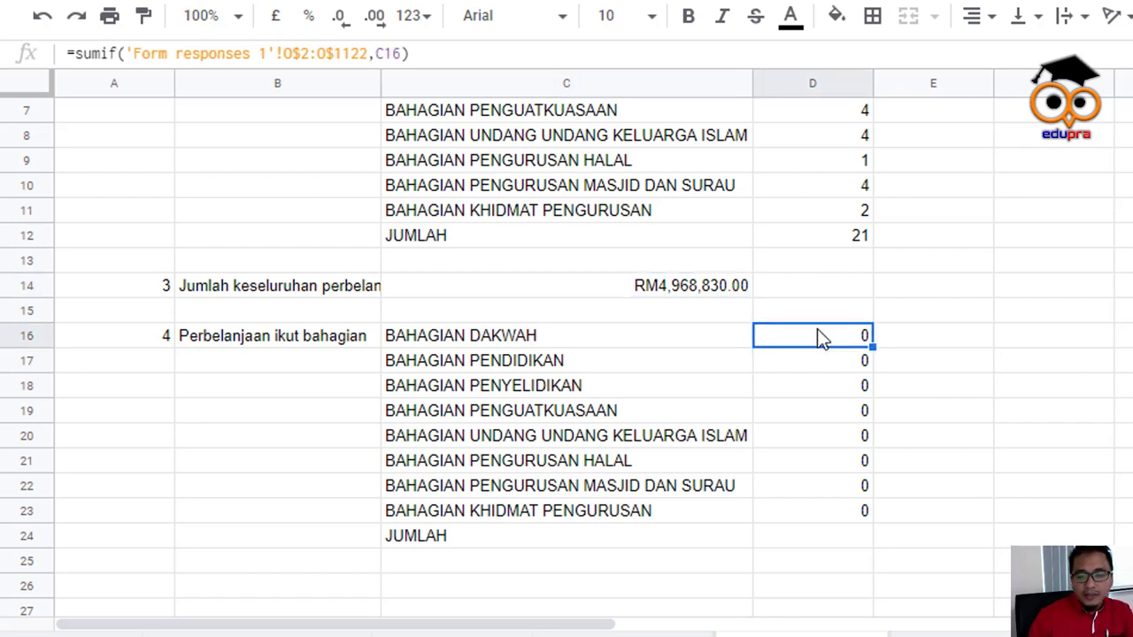
left_click(835, 630)
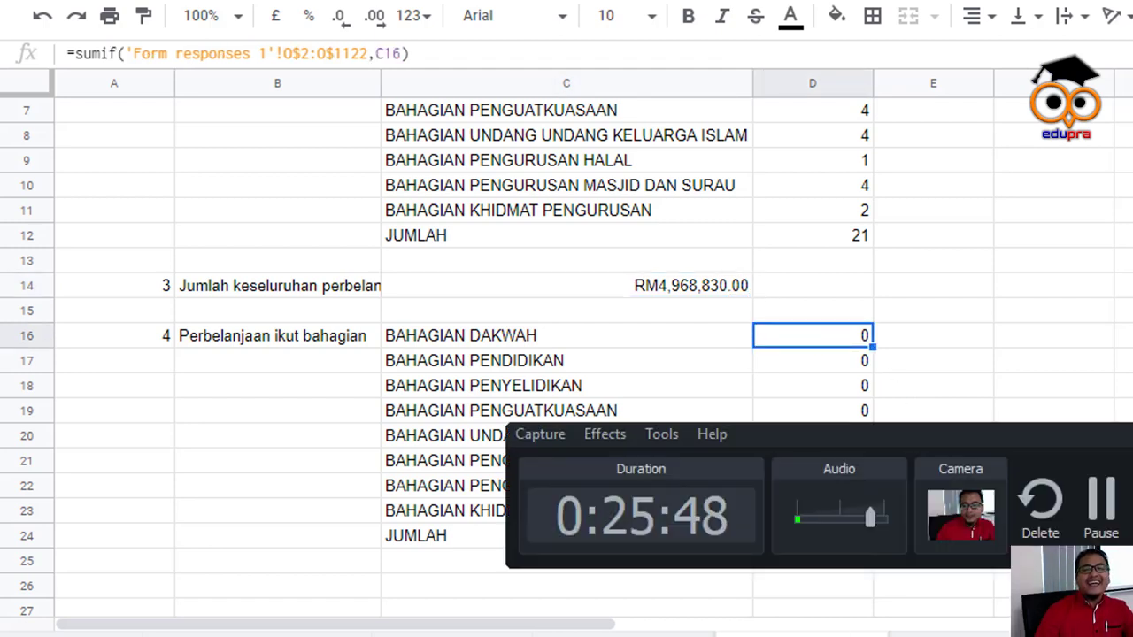
left_click(1101, 521)
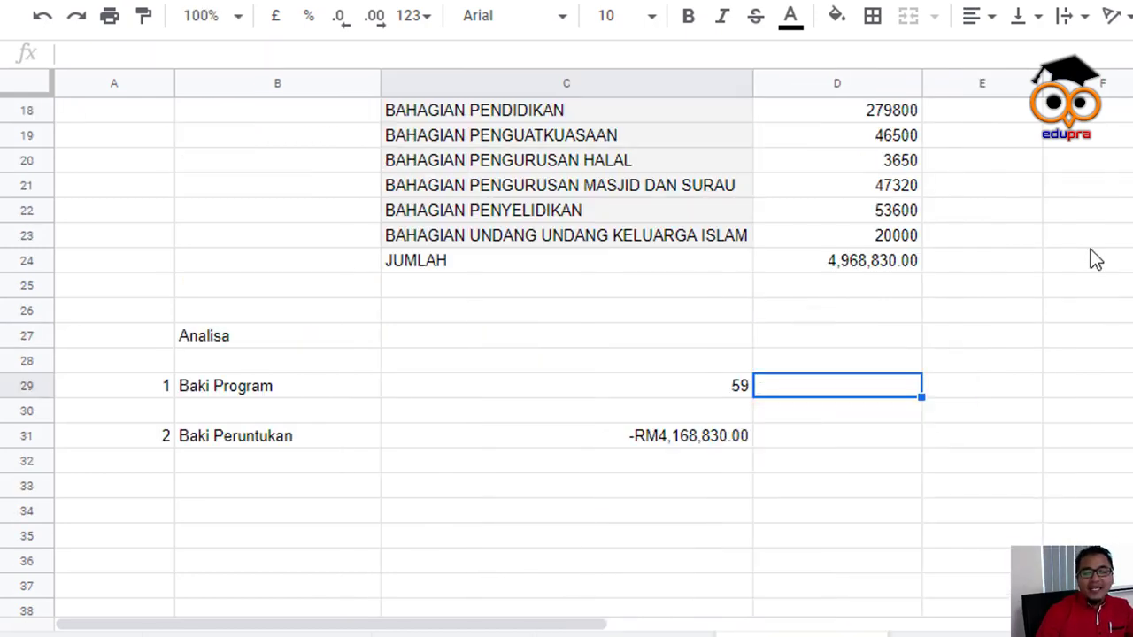
key("Escape")
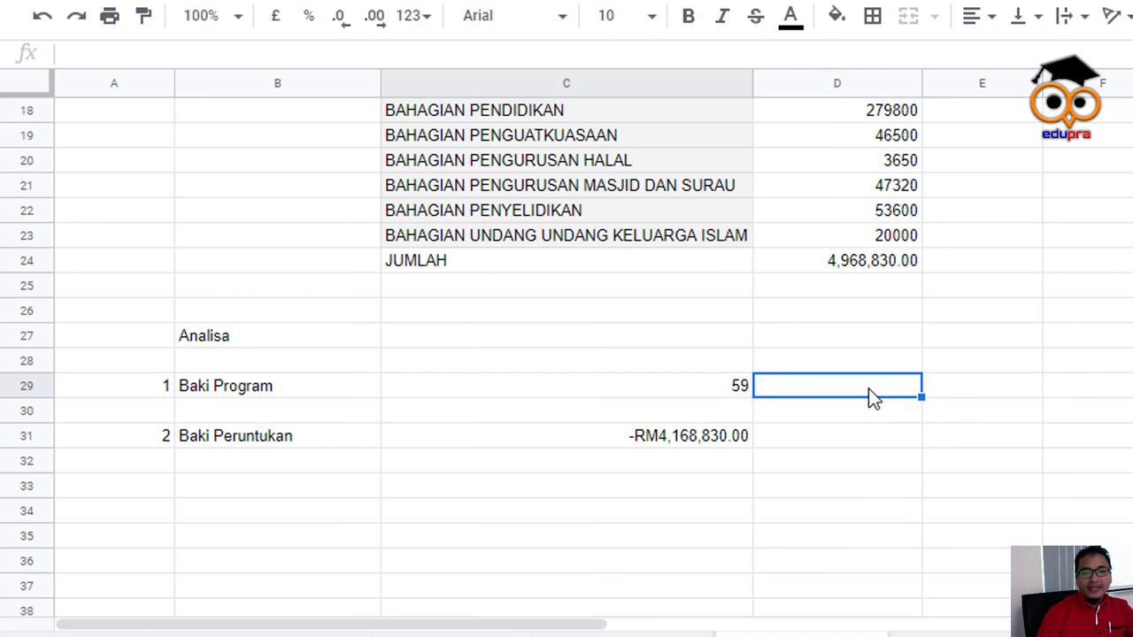
Enter a formula in D29 that divides C29 by the programme count in C2 of konfigurasi KPI and multiplies by 100
type("=")
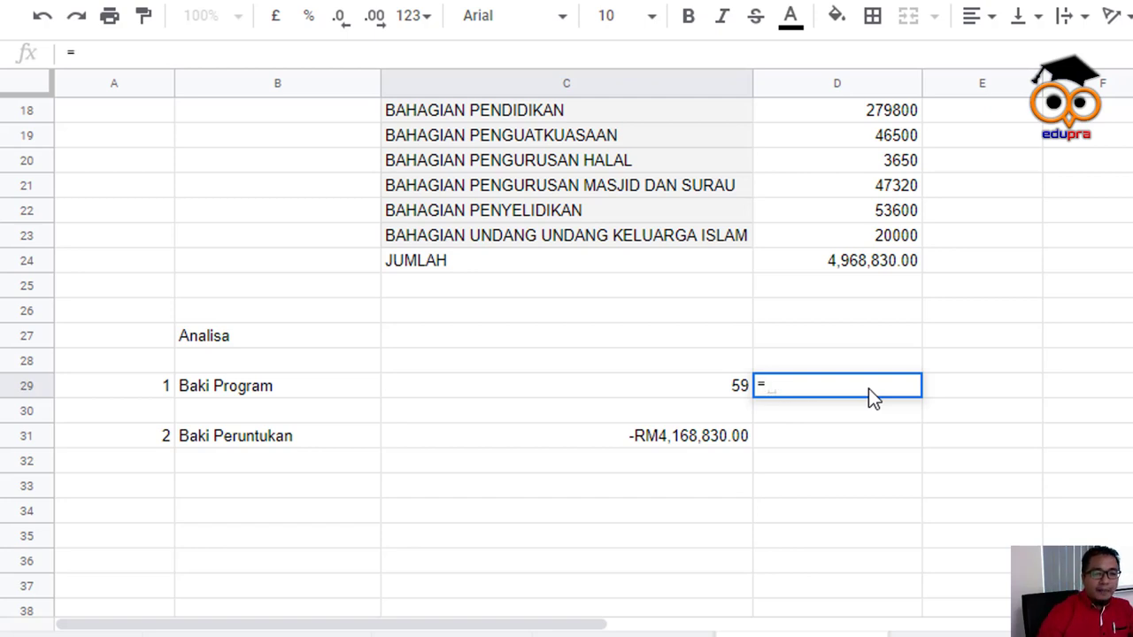
left_click(716, 392)
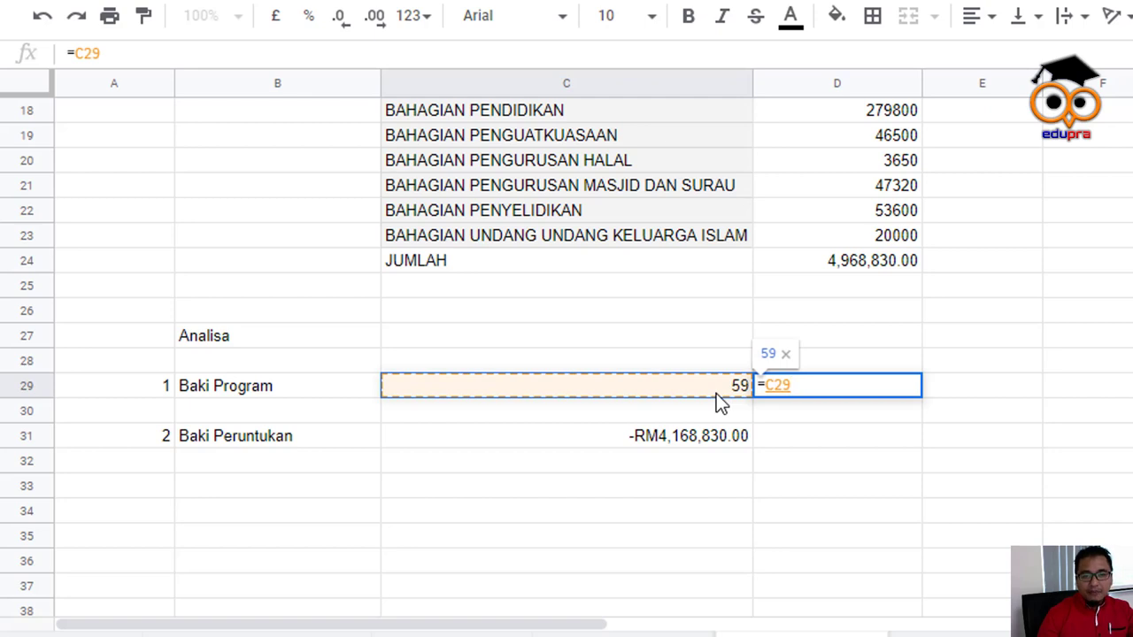
type("/")
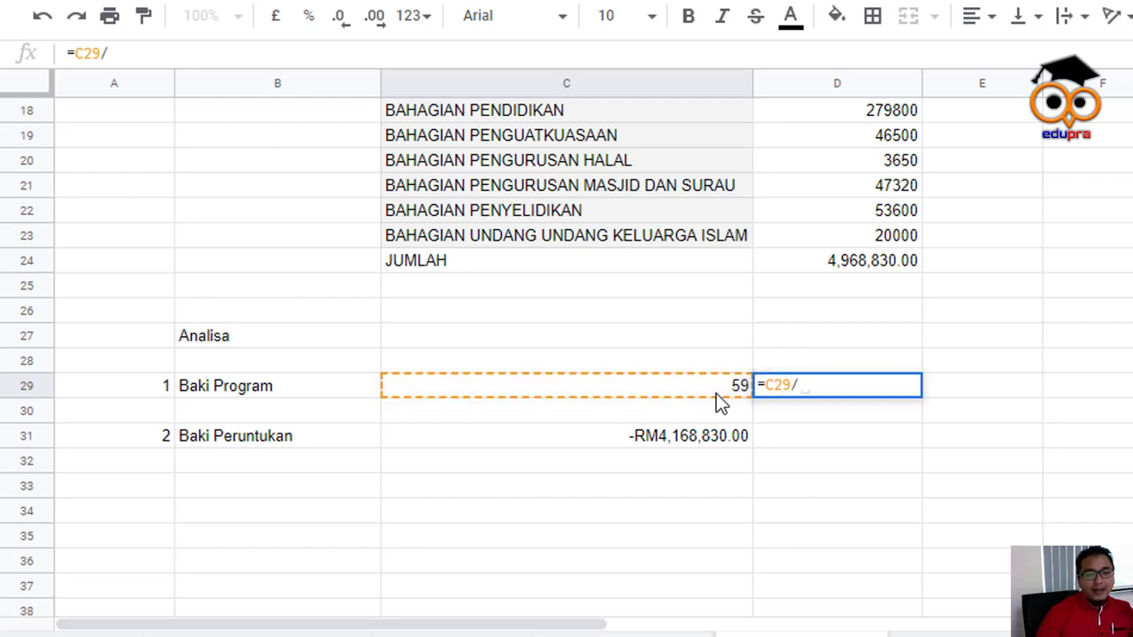
key("ctrl+shift+Page_Down")
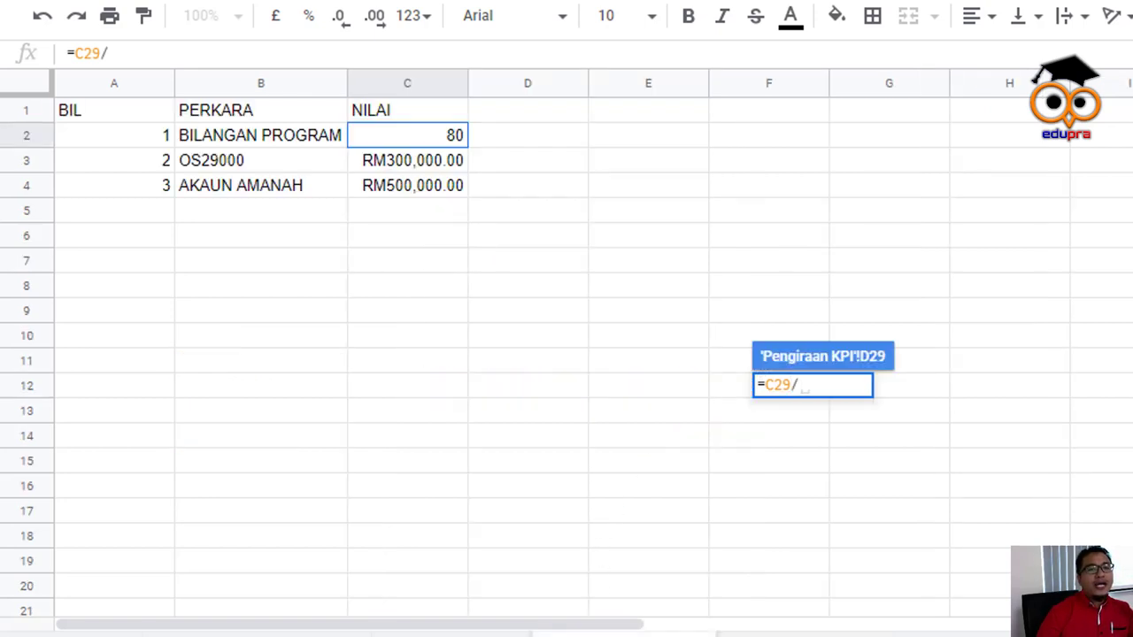
left_click(396, 140)
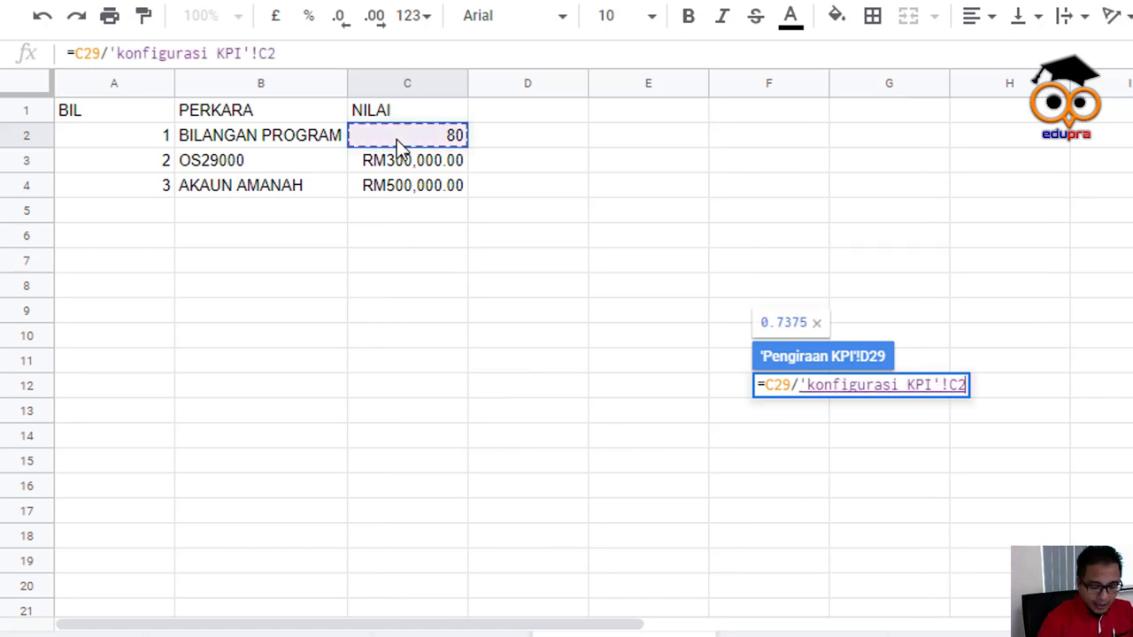
type("*1")
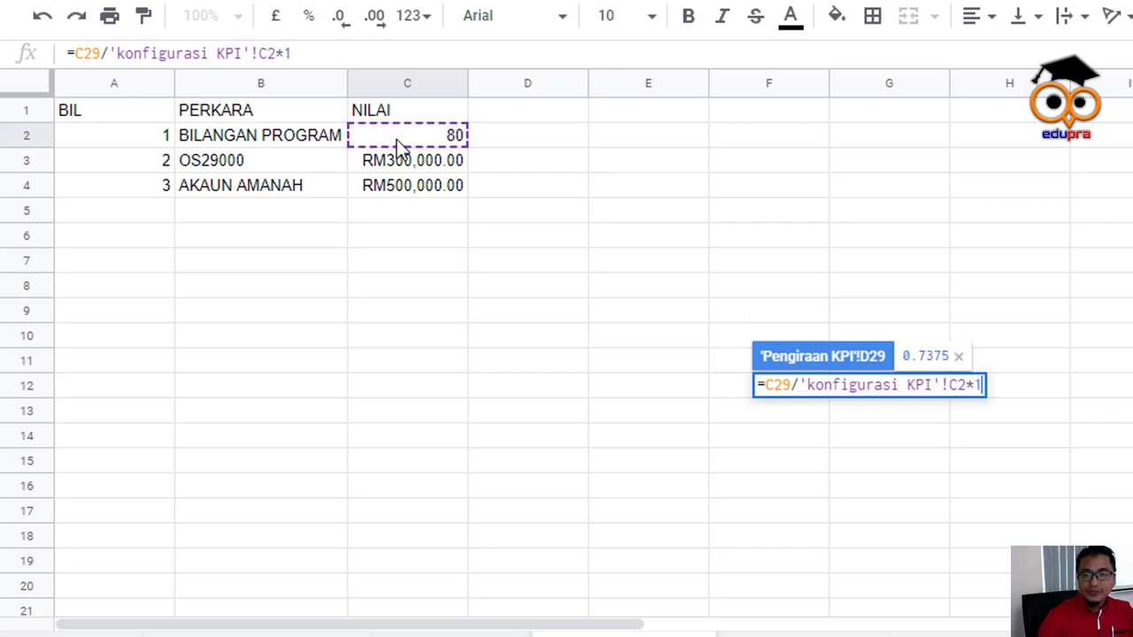
type("00")
key("Return")
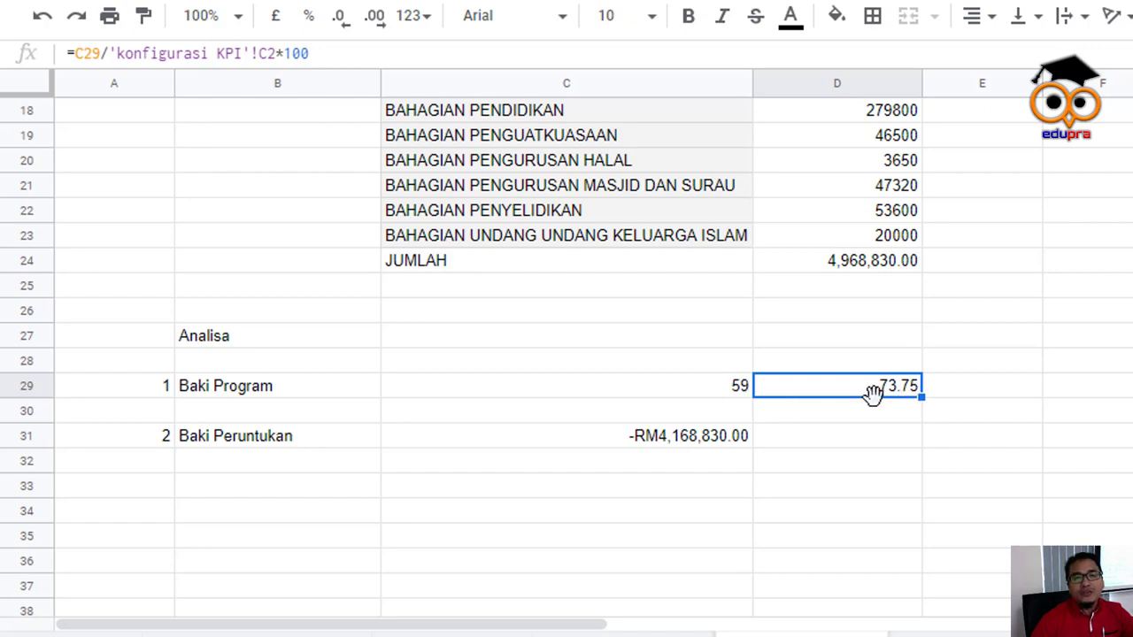
Replace the C29 reference in the D29 formula with D12, the total number of department activities
scroll(872, 394, "up", 3)
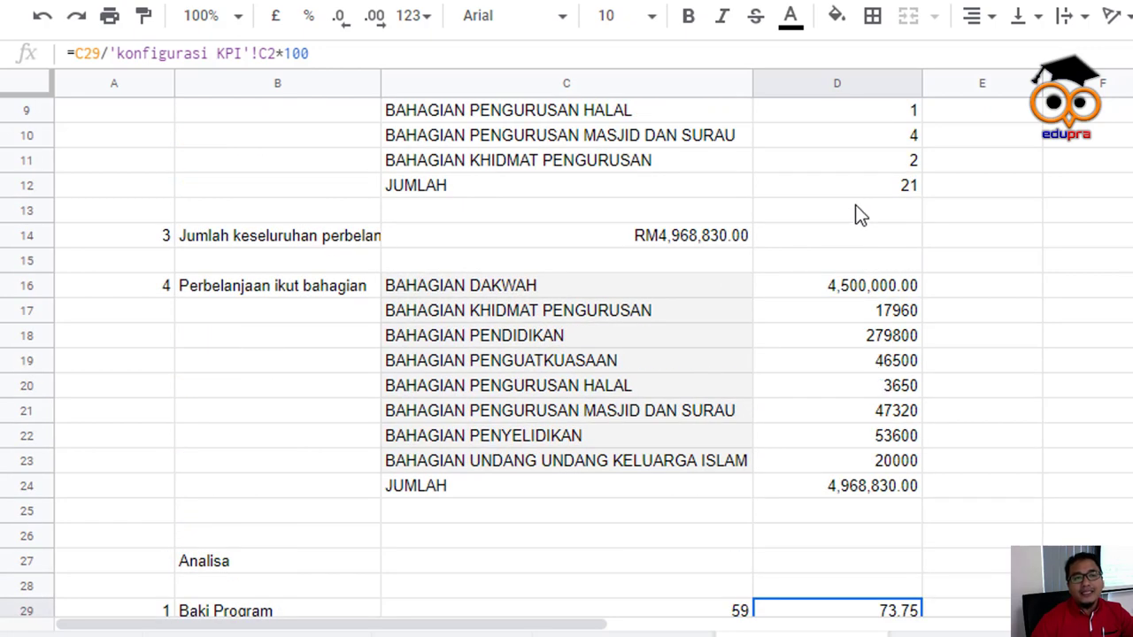
scroll(911, 275, "up", 1)
scroll(901, 335, "down", 2)
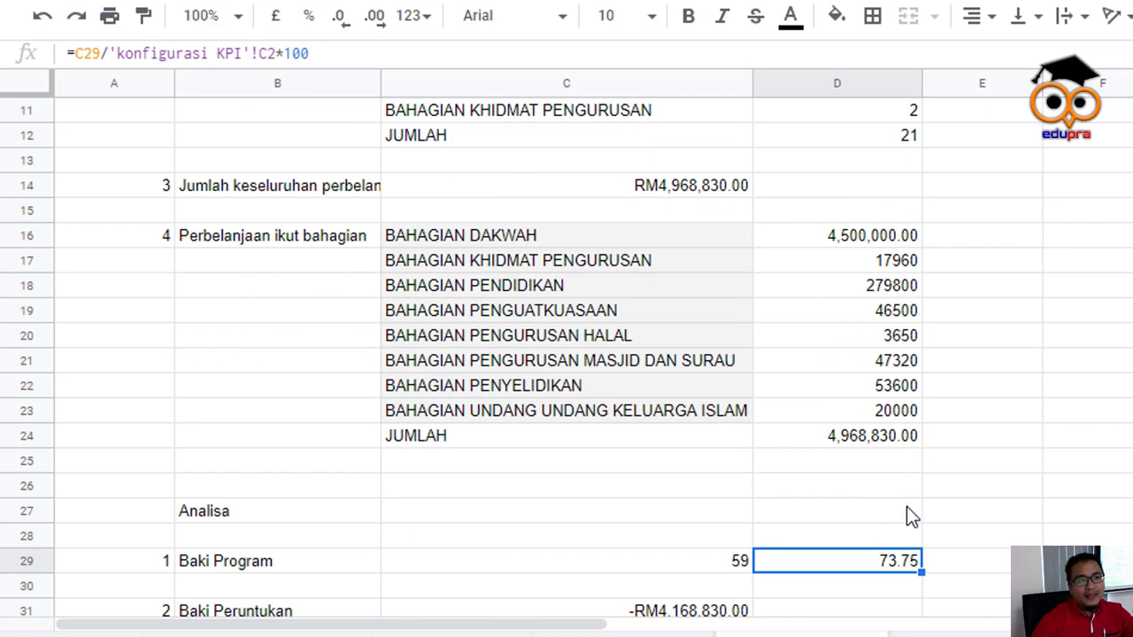
left_click(97, 53)
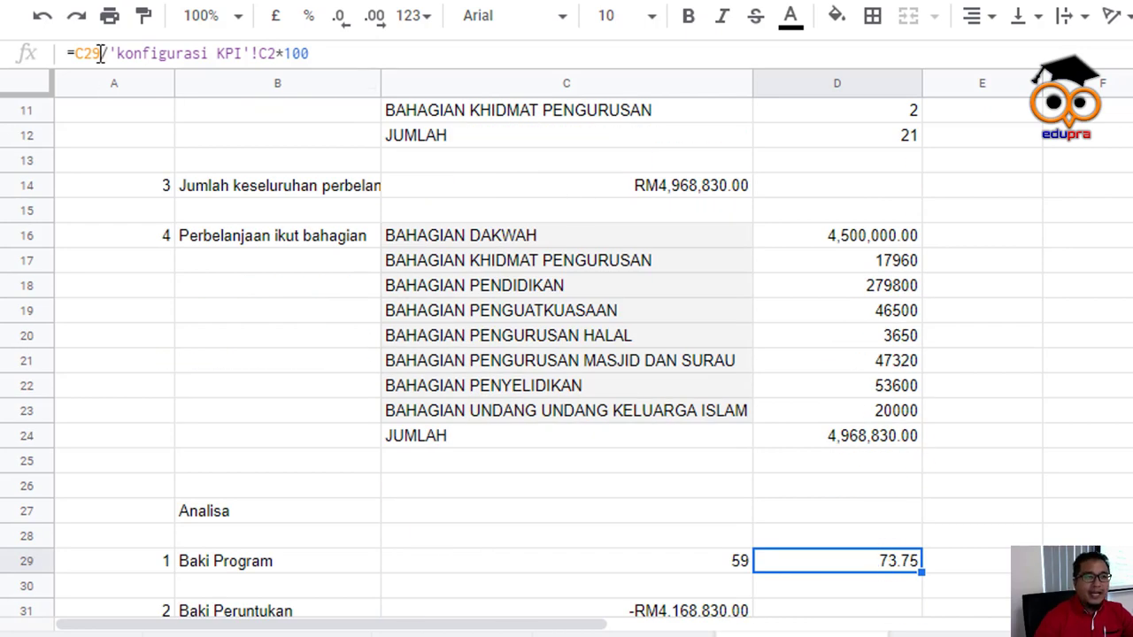
key("BackSpace")
key("BackSpace")
key("BackSpace")
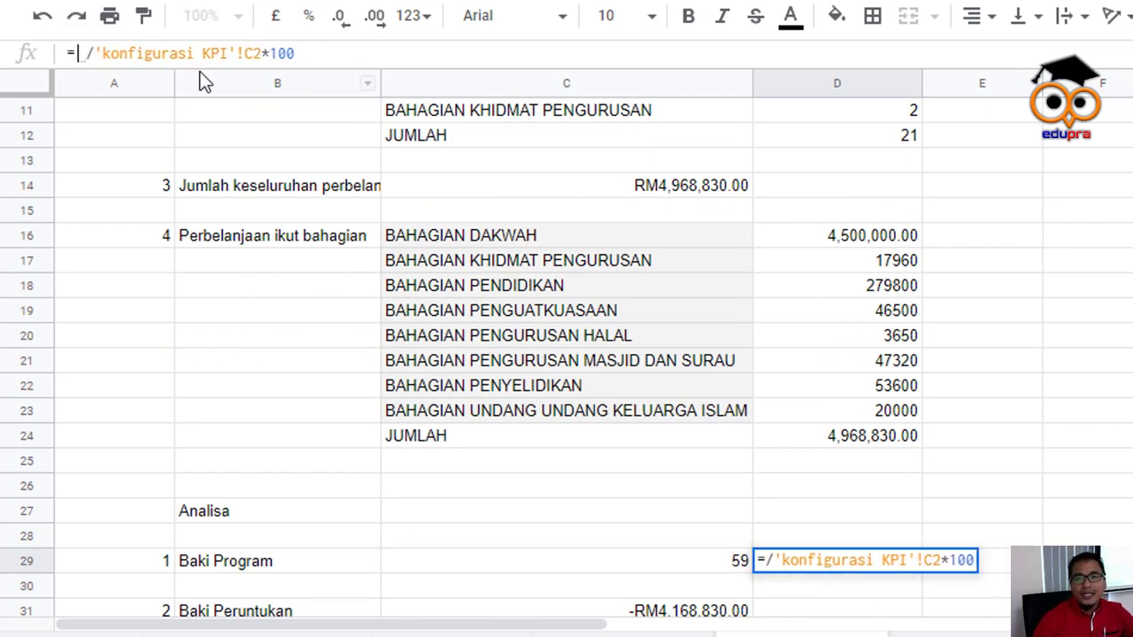
scroll(894, 235, "up", 3)
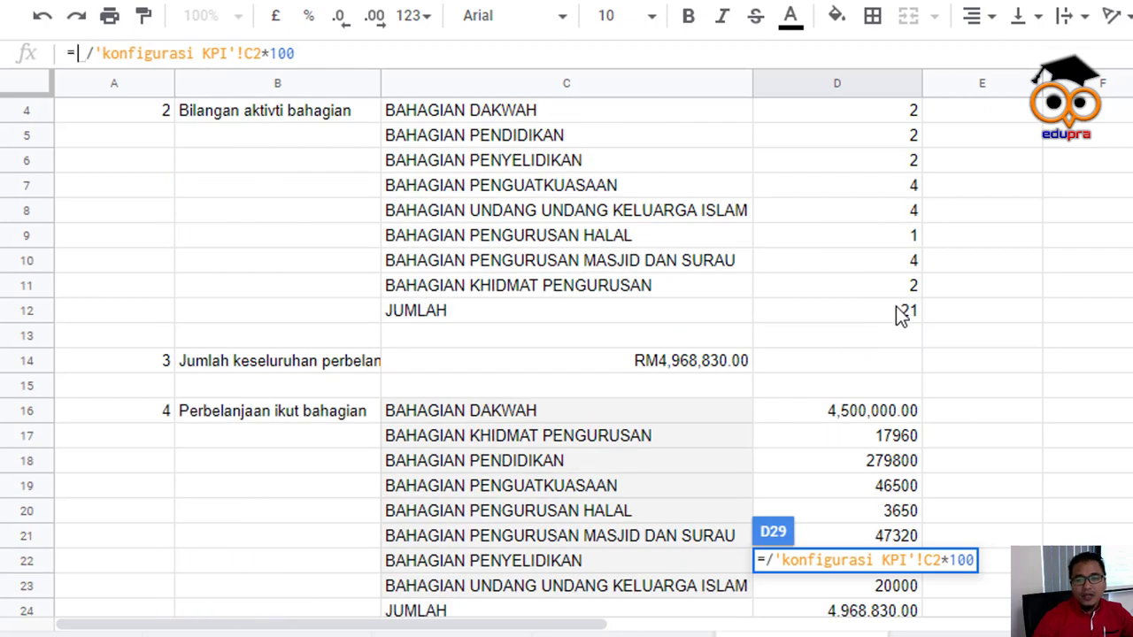
left_click(895, 306)
key("Return")
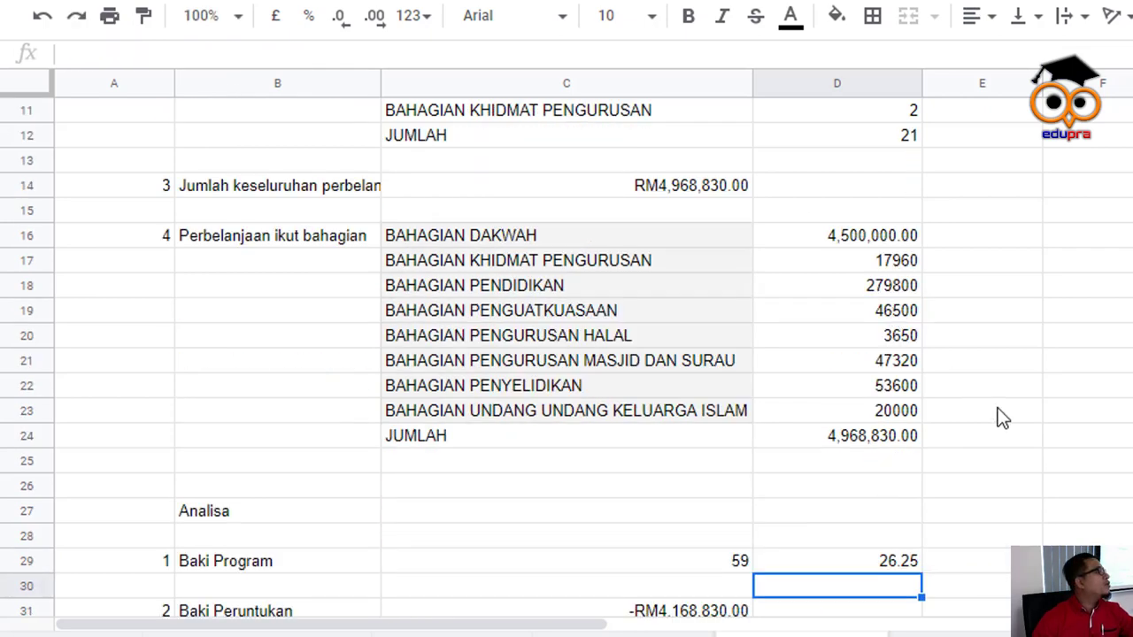
Copy the text of the D29 formula into cell E29 without shifting its references
scroll(1027, 438, "down", 2)
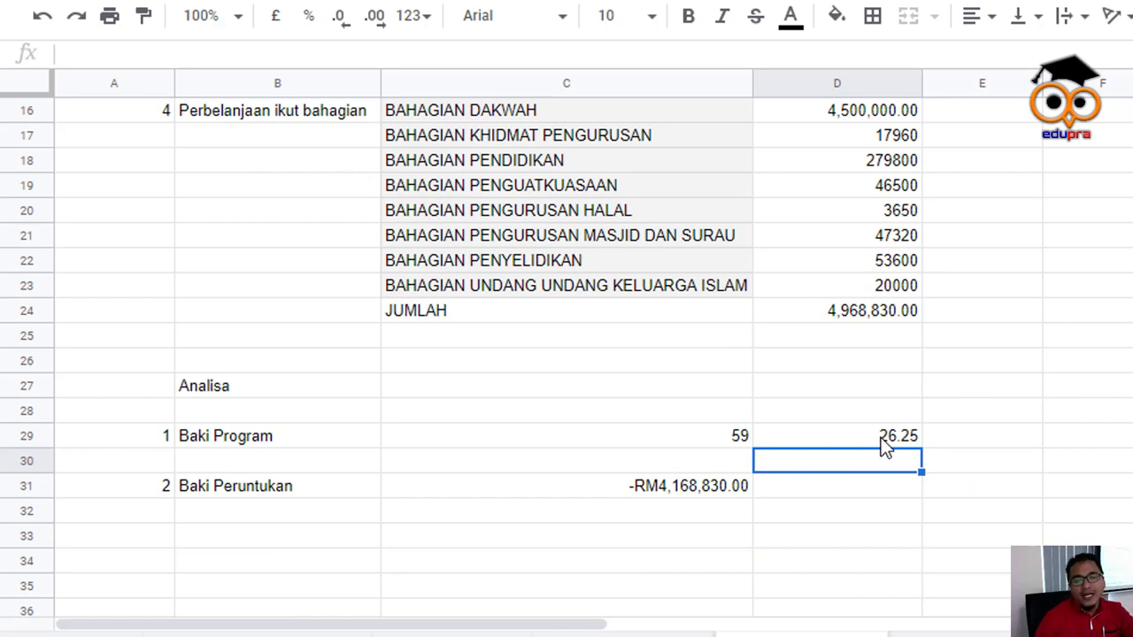
left_click(986, 438)
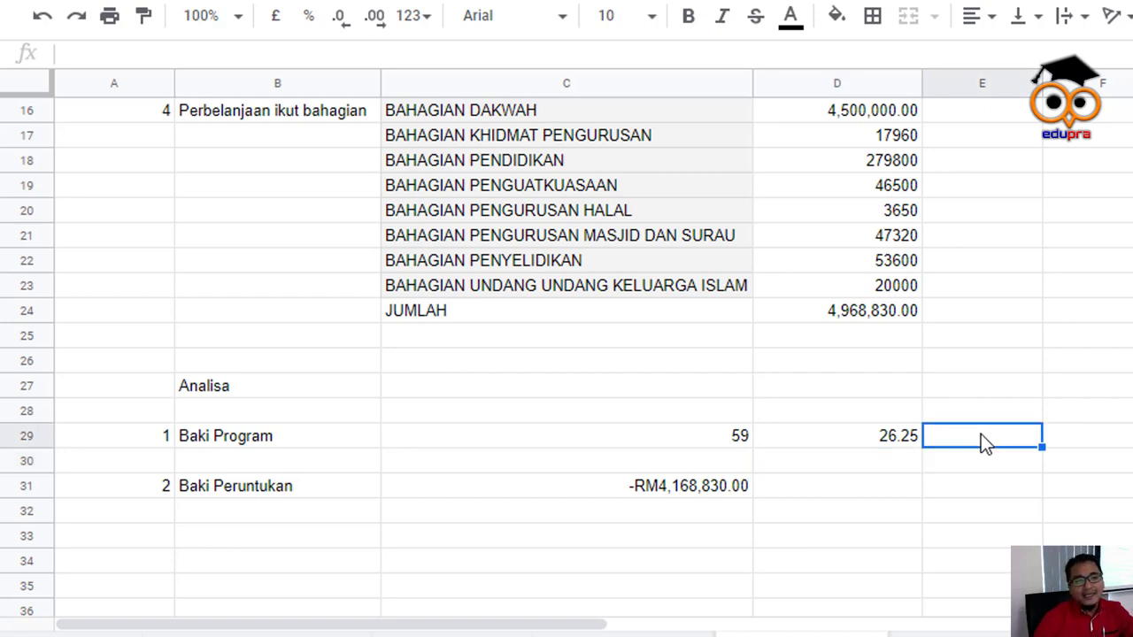
left_click(869, 434)
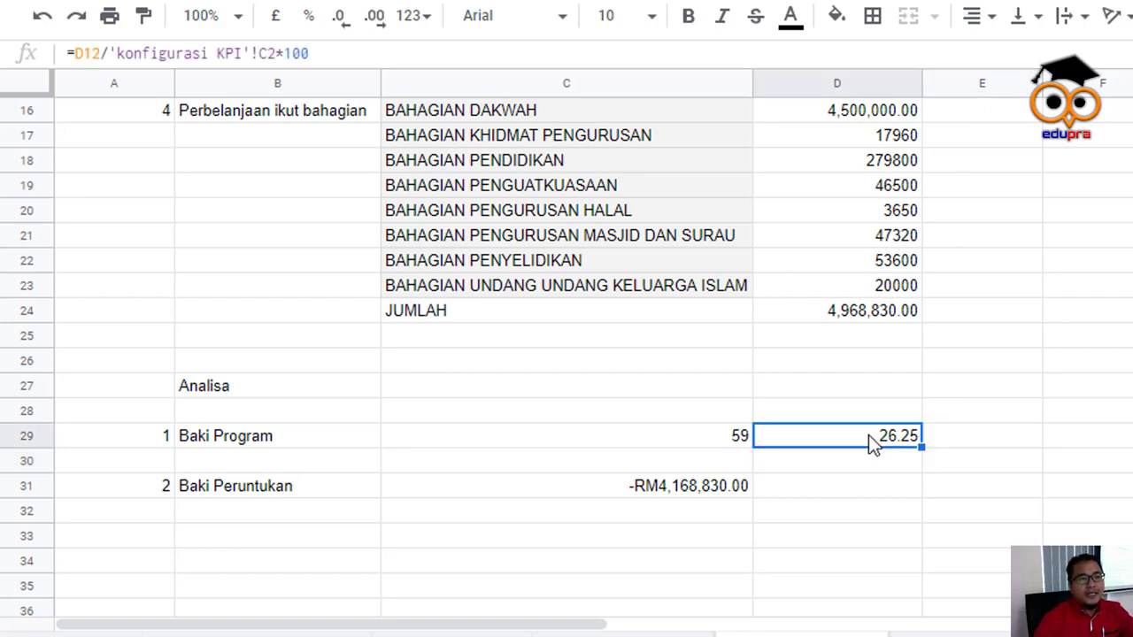
left_click_drag(323, 55, 4, 62)
key("ctrl+c")
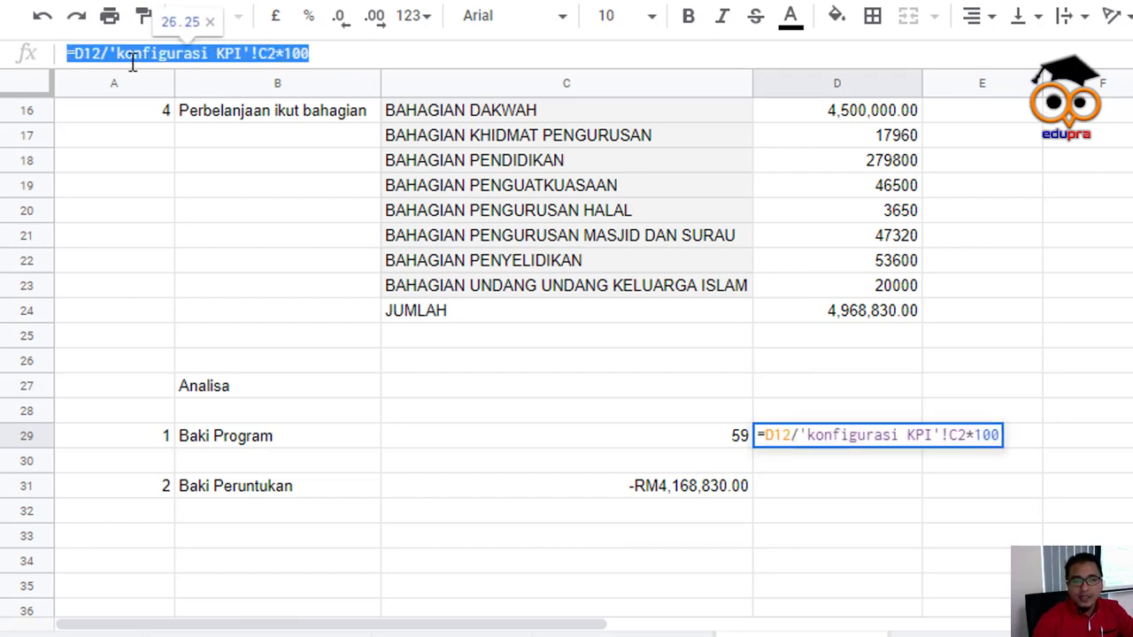
key("Escape")
left_click(1005, 433)
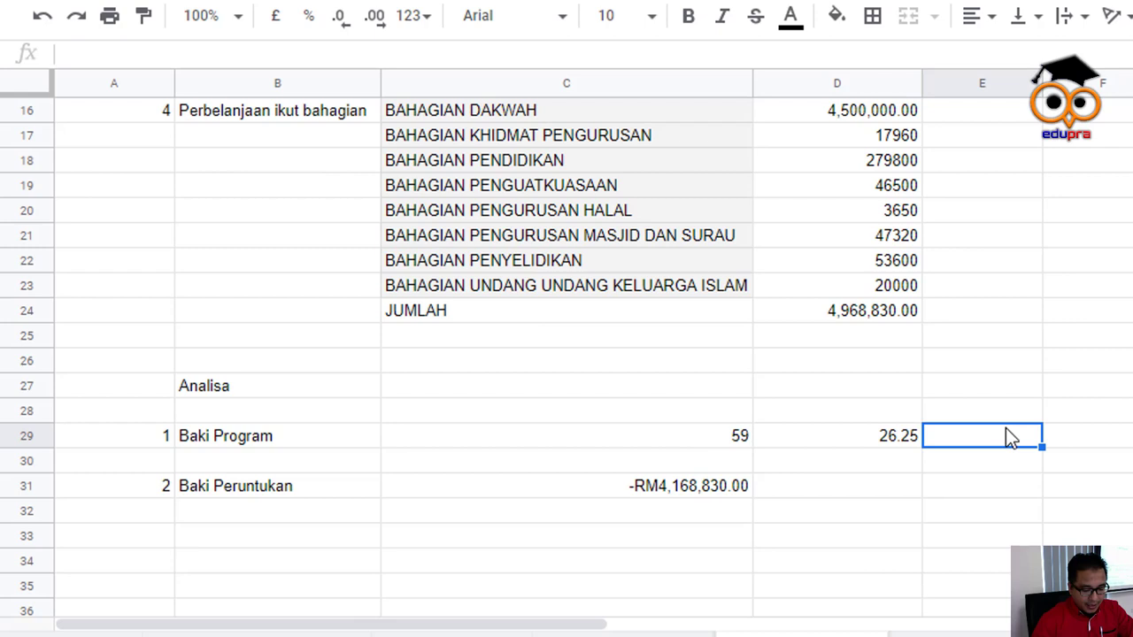
left_click(305, 50)
key("ctrl+v")
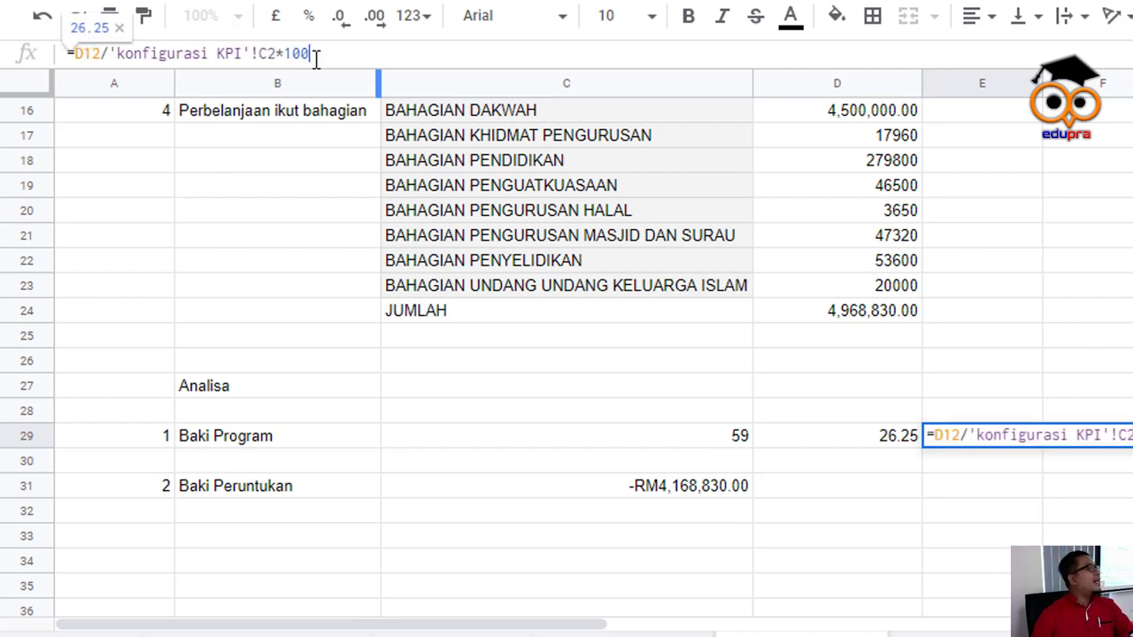
Replace the D12 reference in the E29 formula with C29, the remaining programmes
left_click(958, 435)
key("BackSpace")
key("BackSpace")
key("BackSpace")
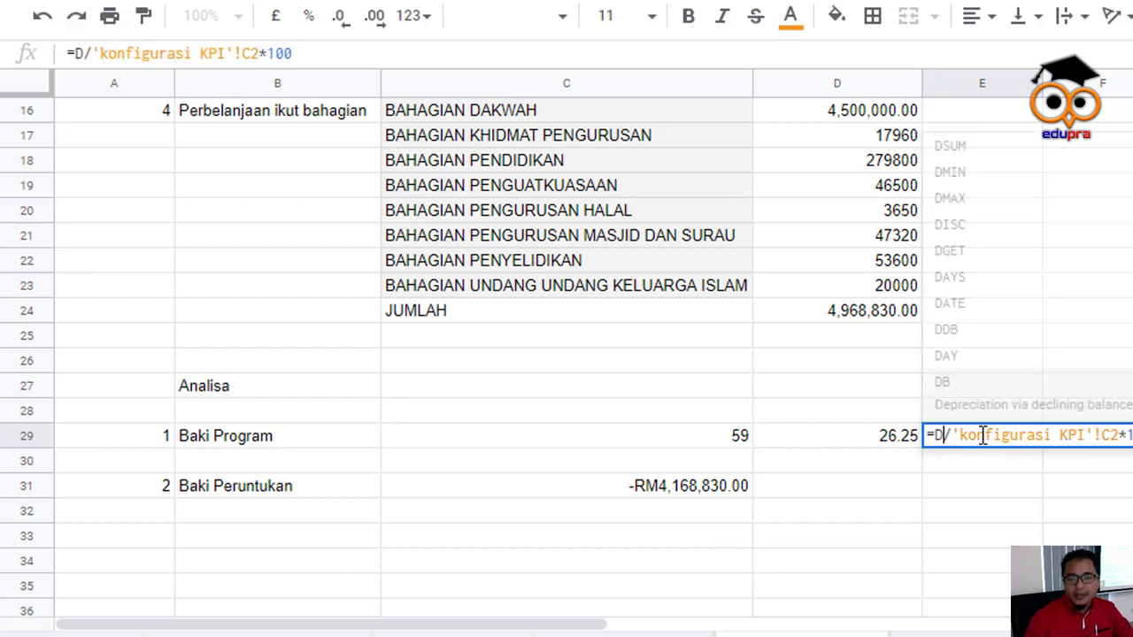
left_click(721, 437)
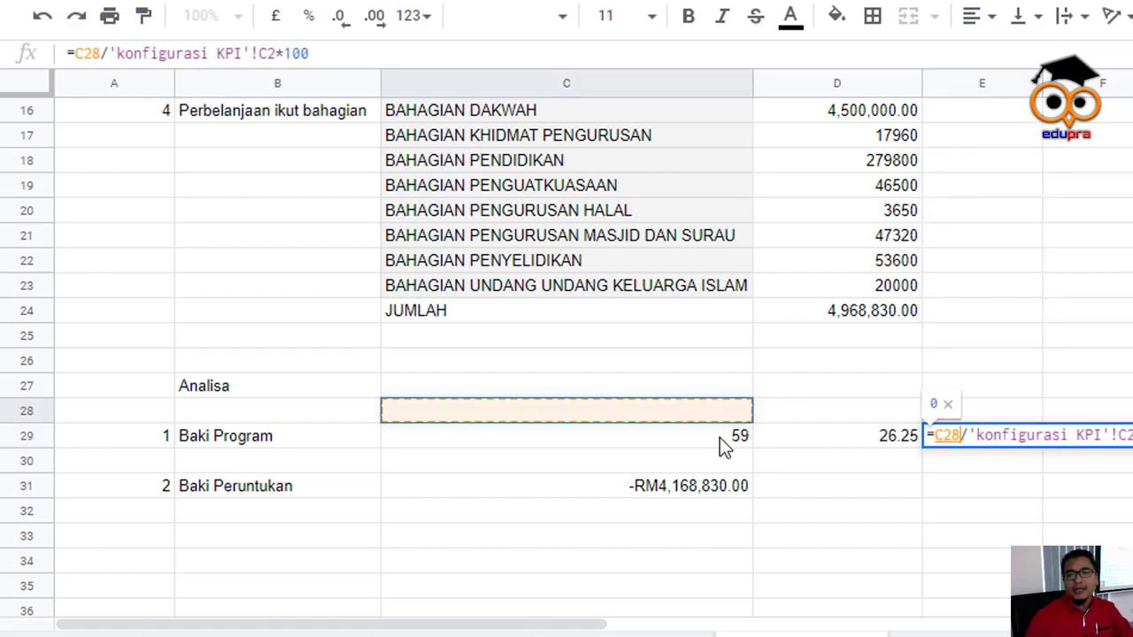
key("Return")
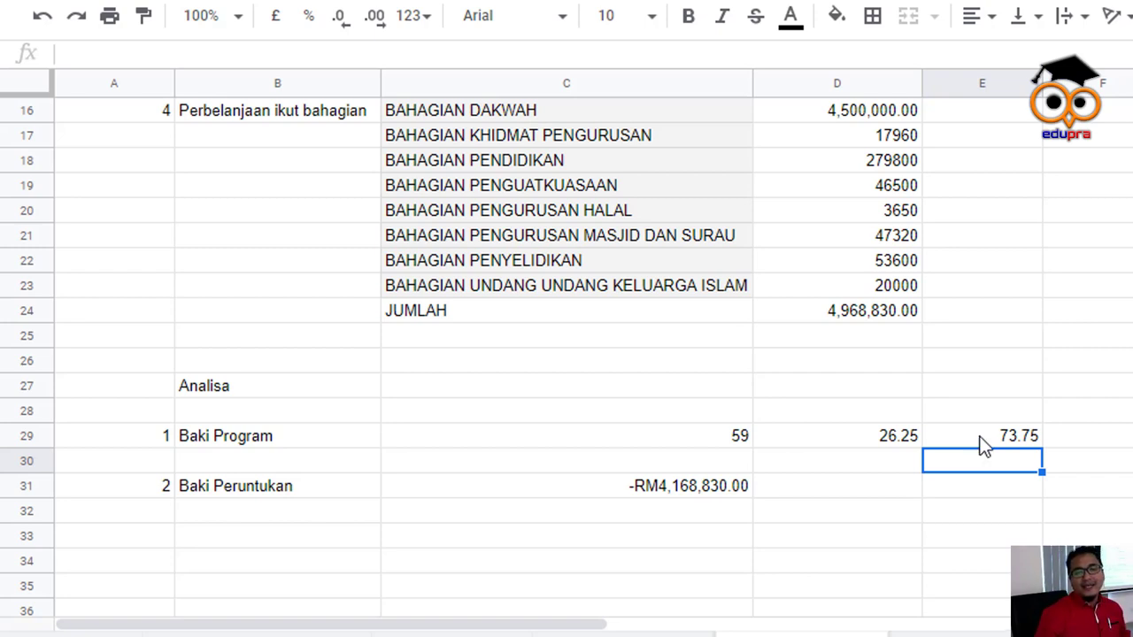
Enter the formula =D4/'konfigurasi KPI'!C2*100 in E4 for the BAHAGIAN DAKWAH activity percentage
scroll(857, 454, "up", 2)
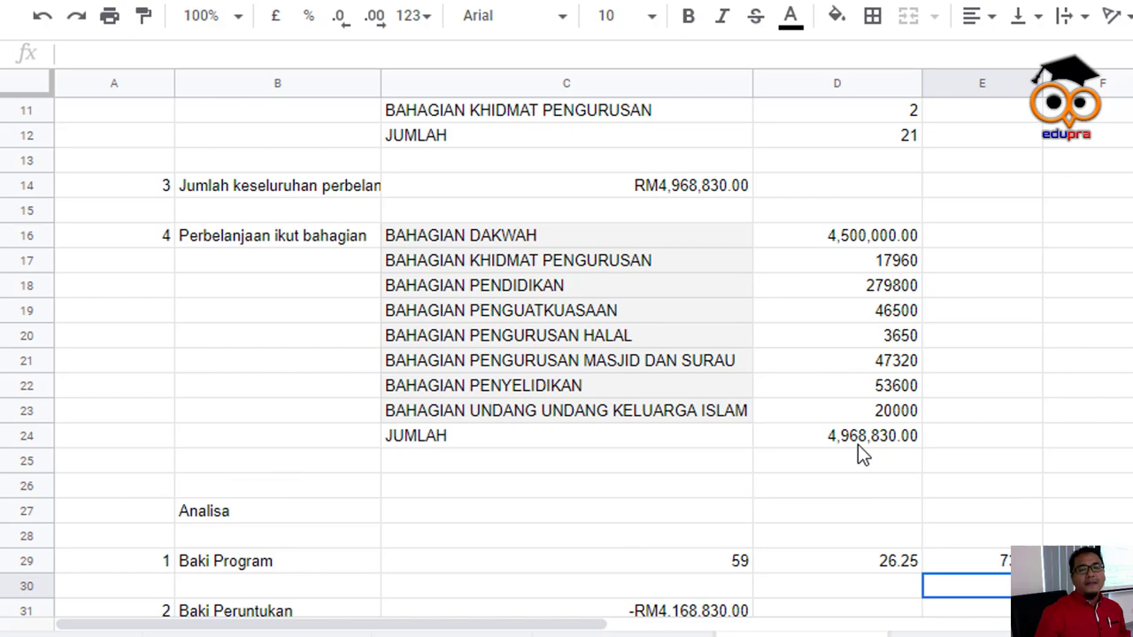
scroll(859, 447, "down", 3)
scroll(859, 447, "up", 1)
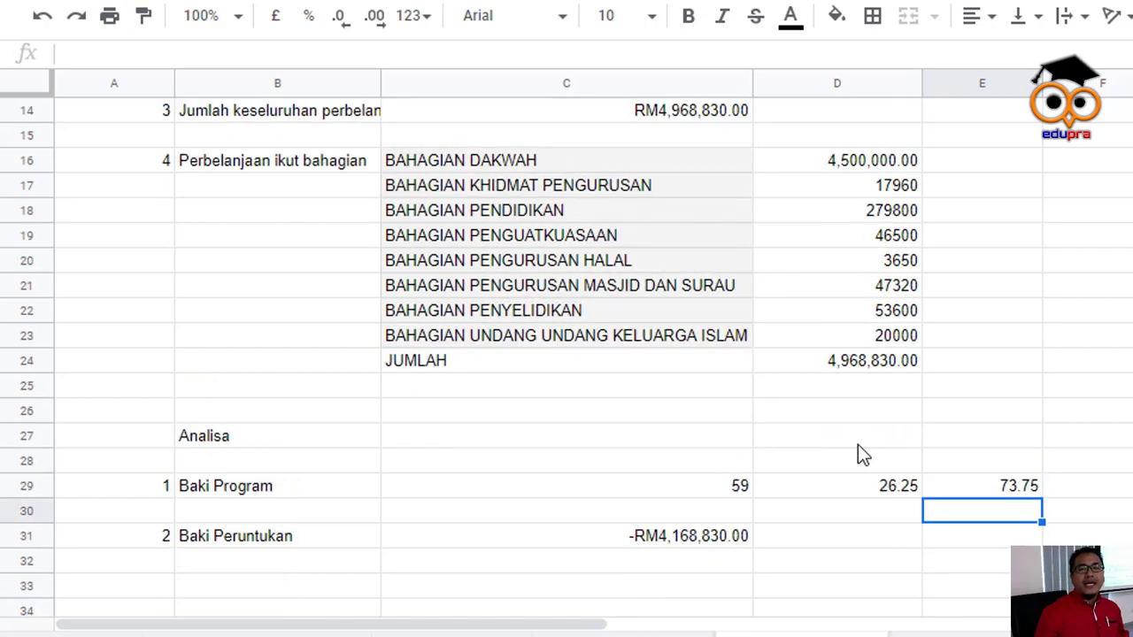
scroll(857, 446, "up", 5)
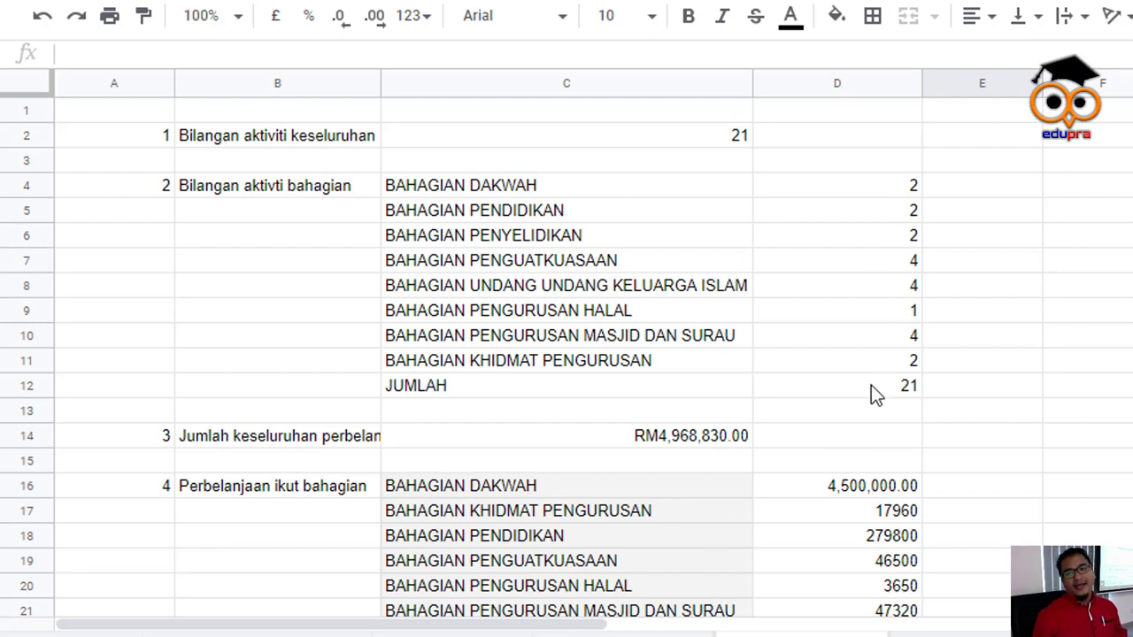
left_click(974, 188)
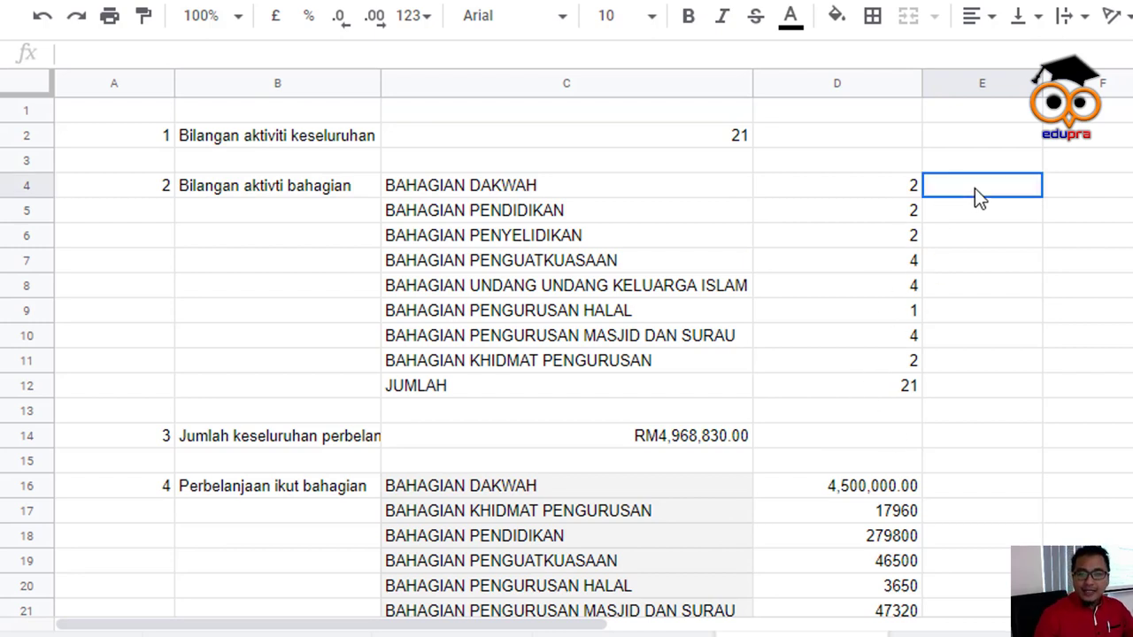
type("=")
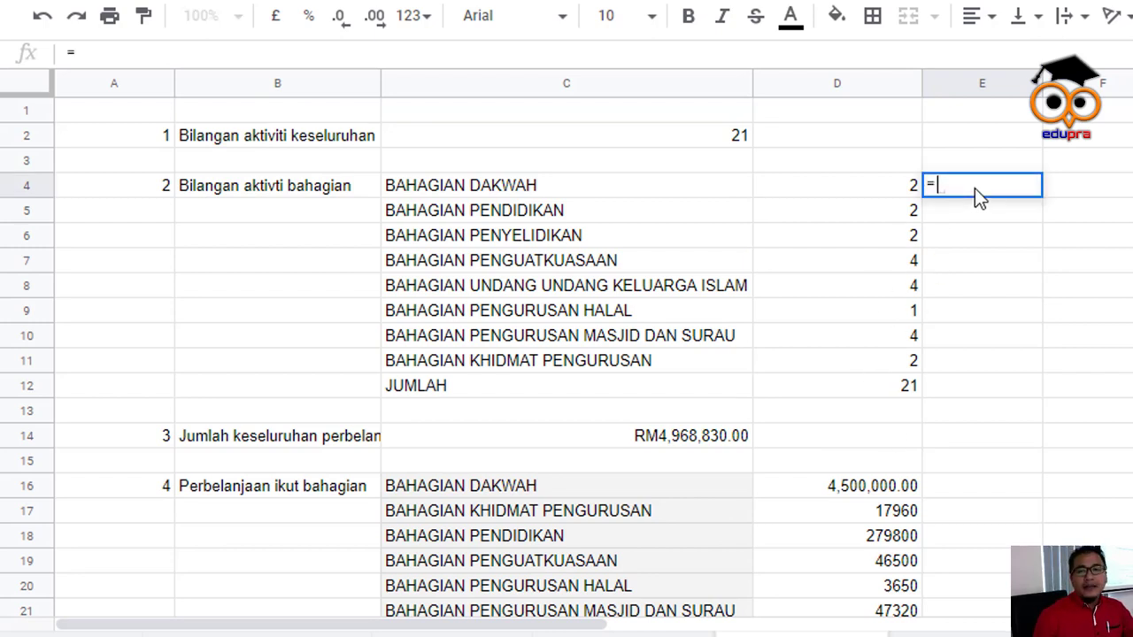
left_click(905, 190)
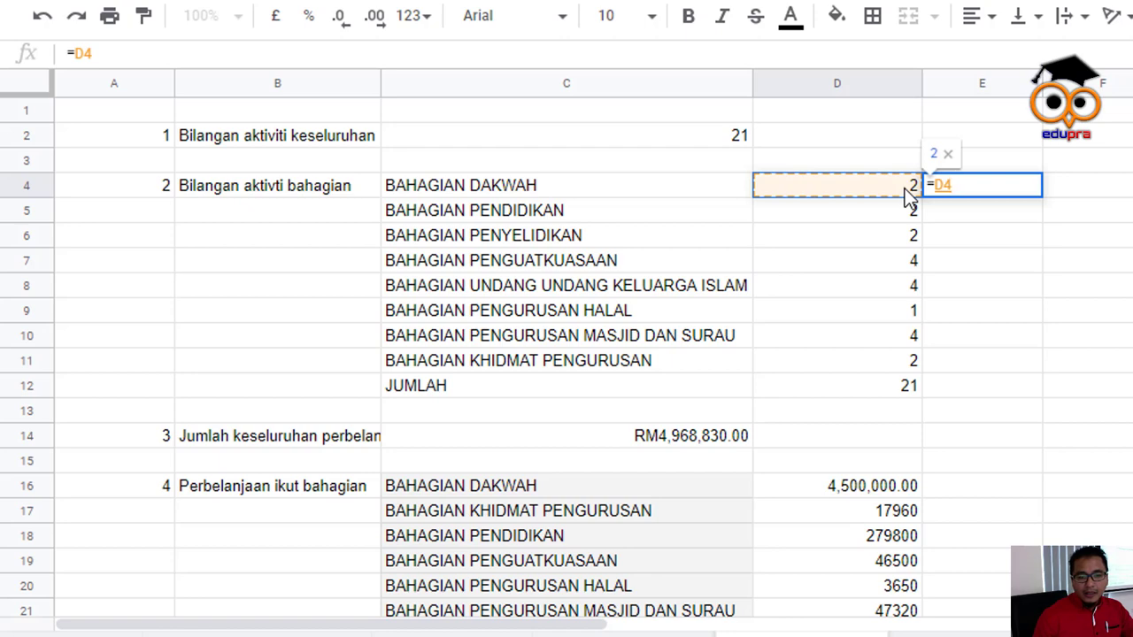
type("/")
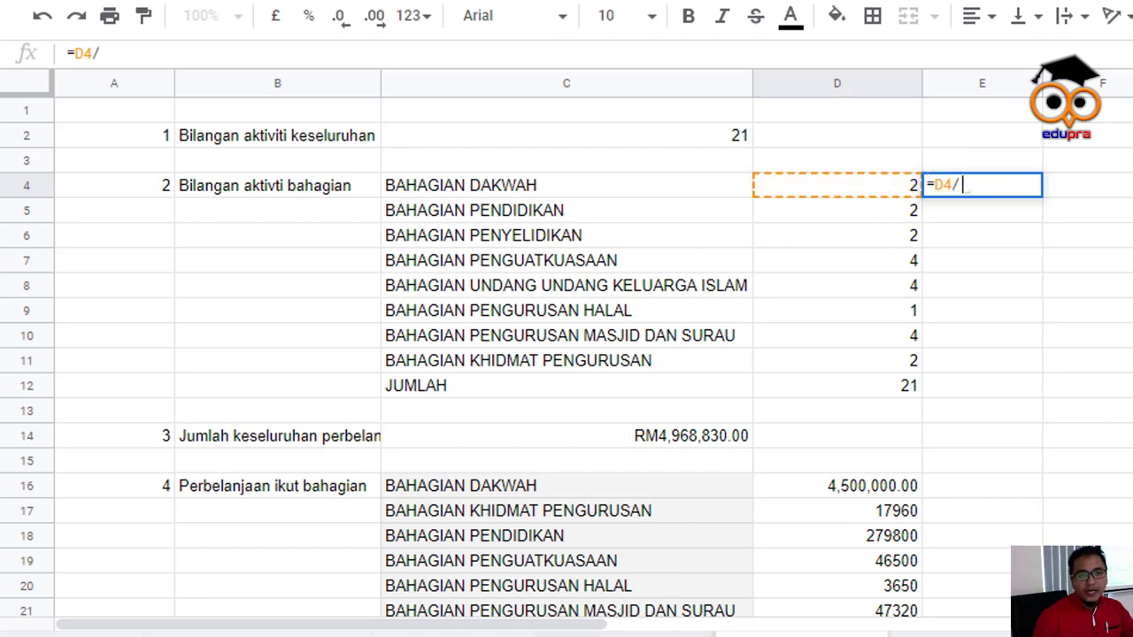
key("ctrl+shift+Page_Down")
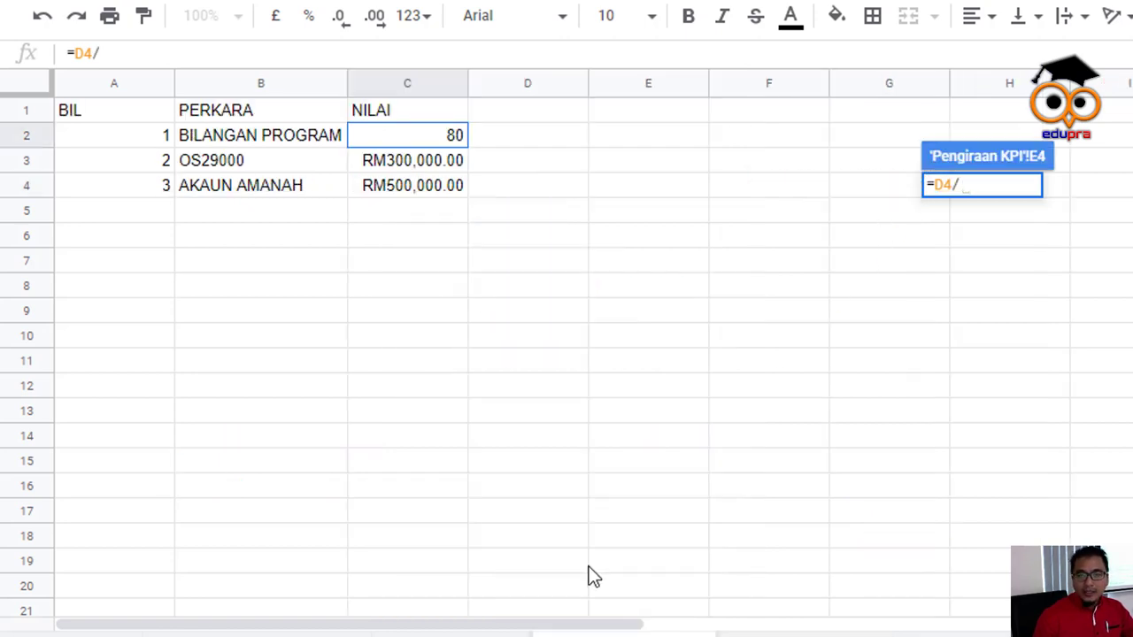
left_click(437, 134)
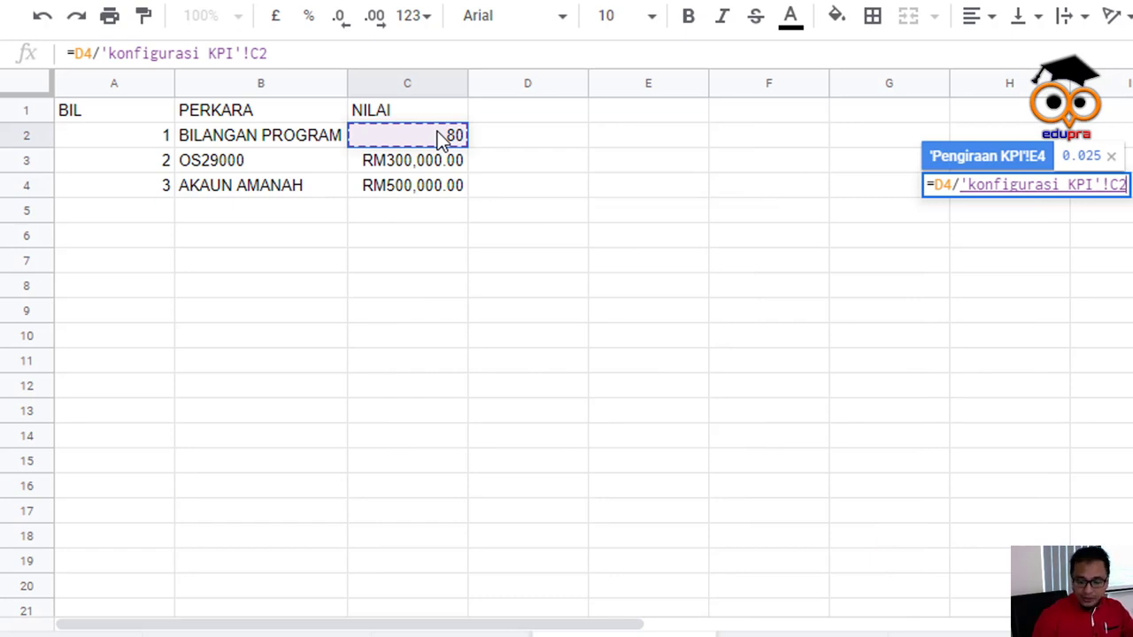
type("*100")
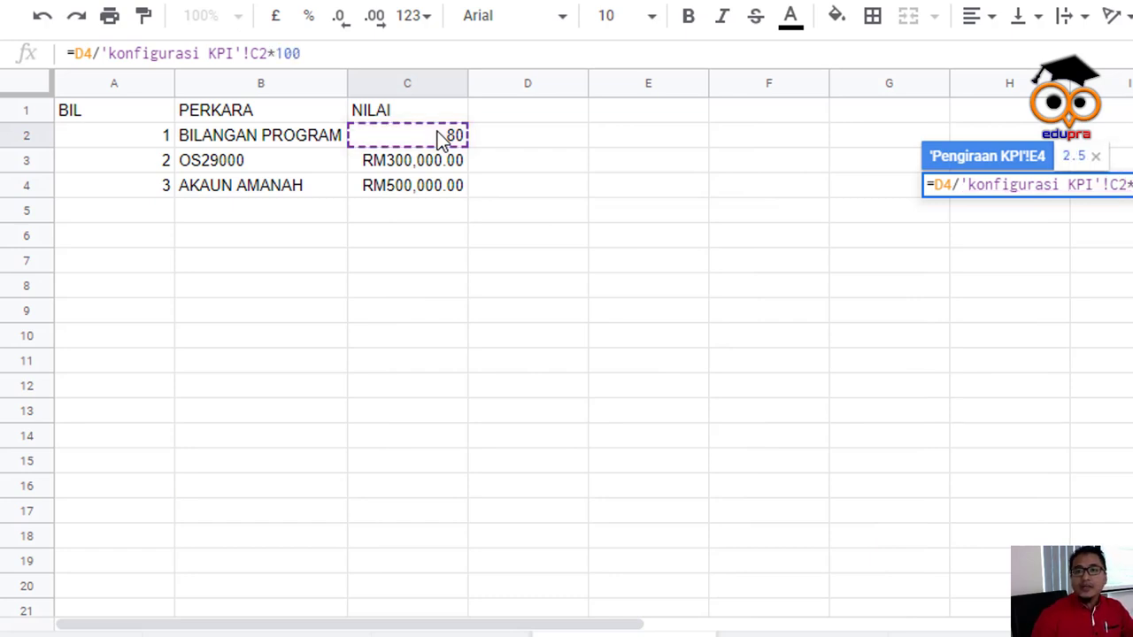
key("Return")
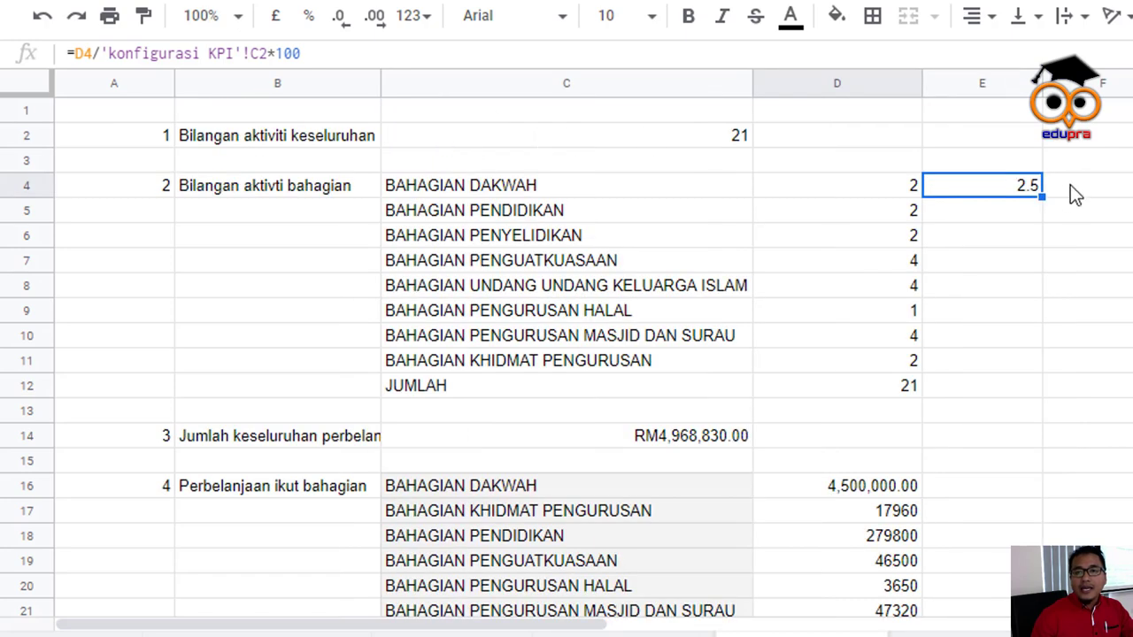
Fill the E4 percentage formula down through E11 for the other departments and reselect E4
left_click_drag(1040, 197, 1042, 366)
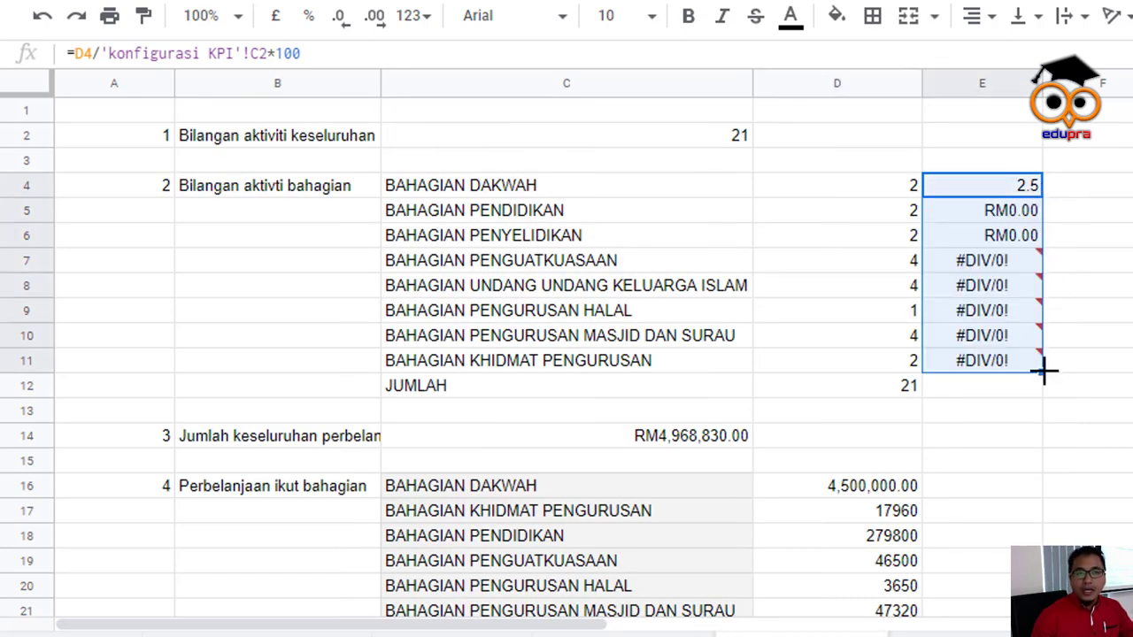
left_click(1017, 194)
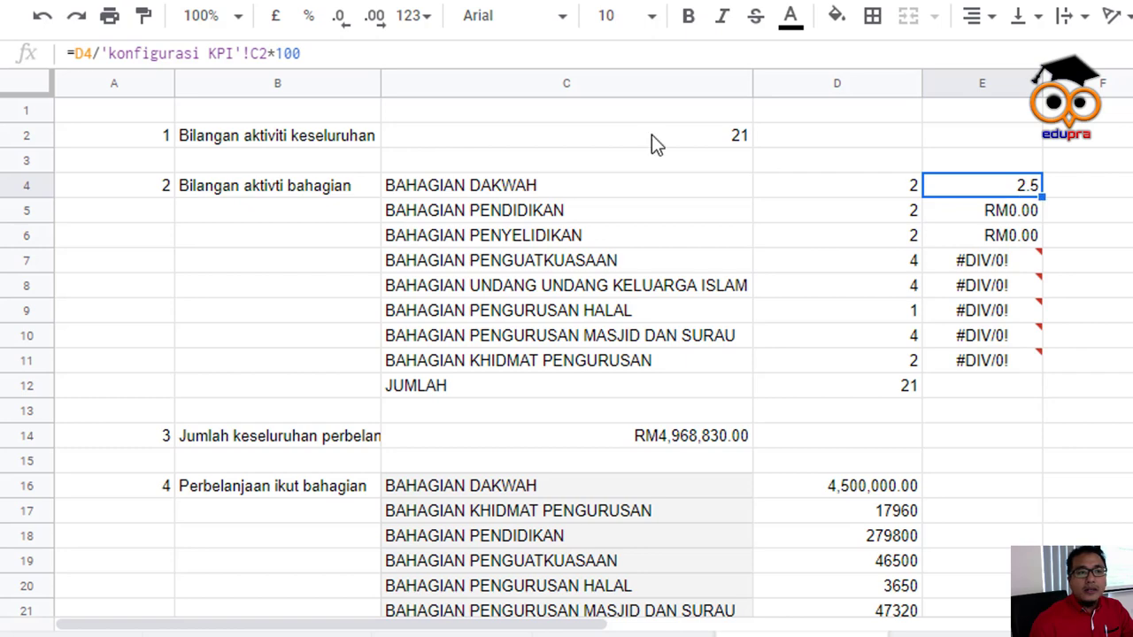
Fix the row of the programme total reference in the E4 formula by changing it to 'konfigurasi KPI'!C$2
left_click(258, 53)
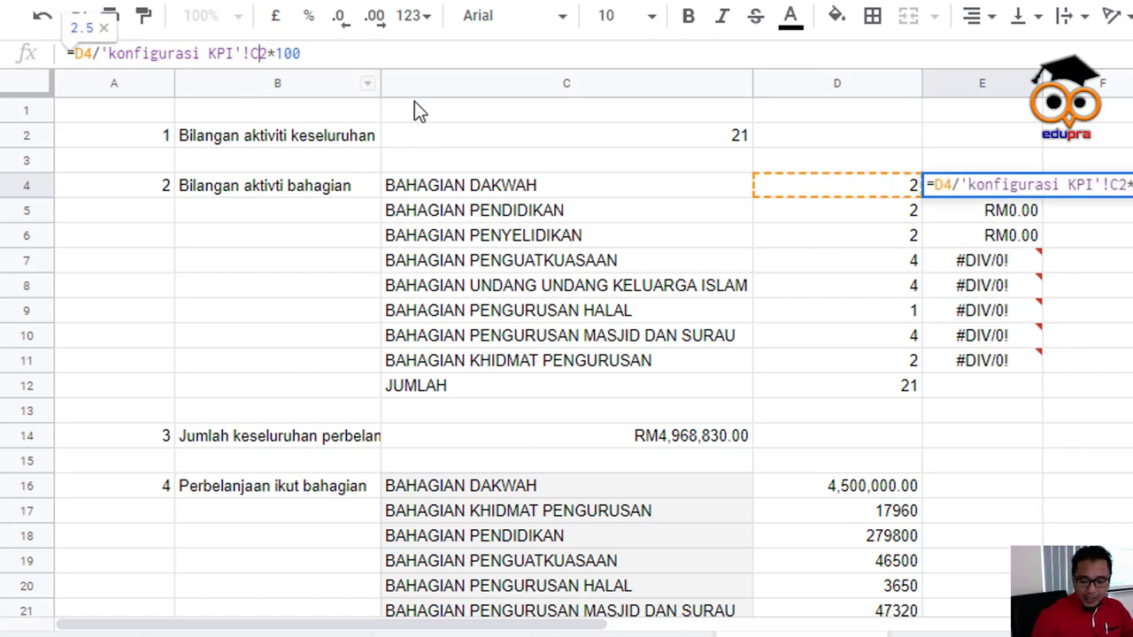
type("$")
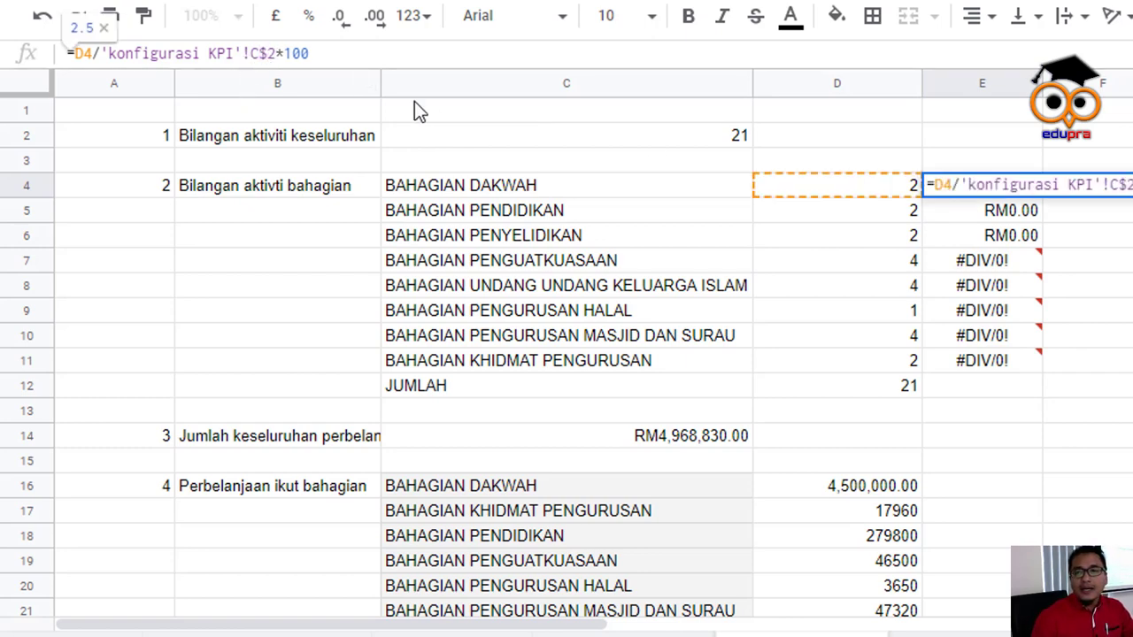
key("Return")
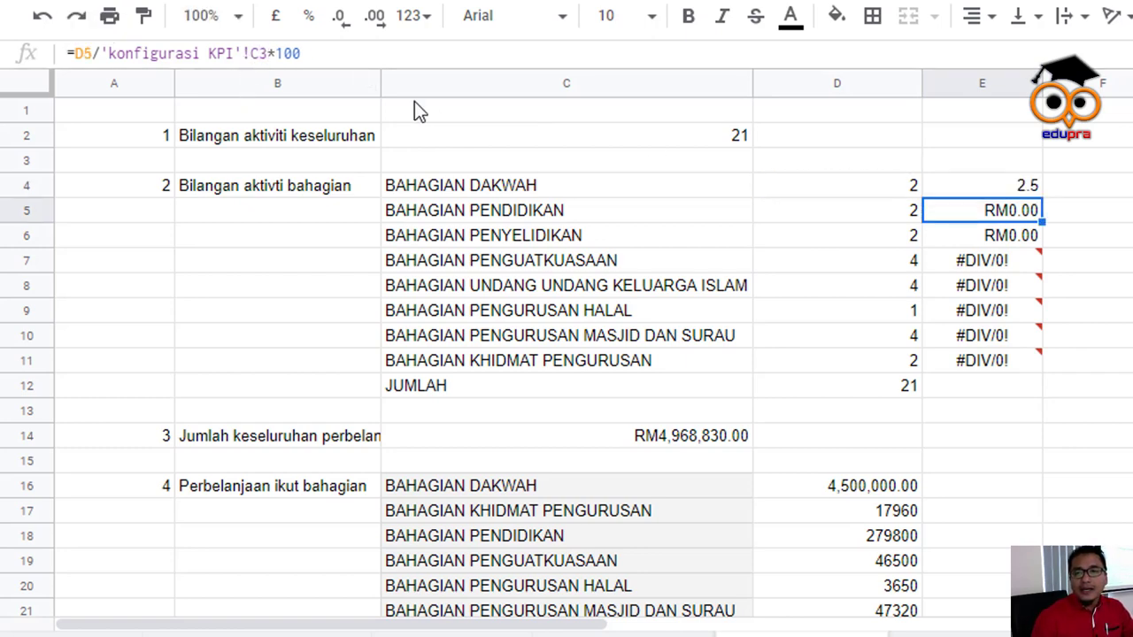
Refill the corrected E4 percentage formula down through E11 for the remaining departments
left_click(1031, 187)
left_click_drag(1044, 195, 1047, 372)
left_click(1075, 580)
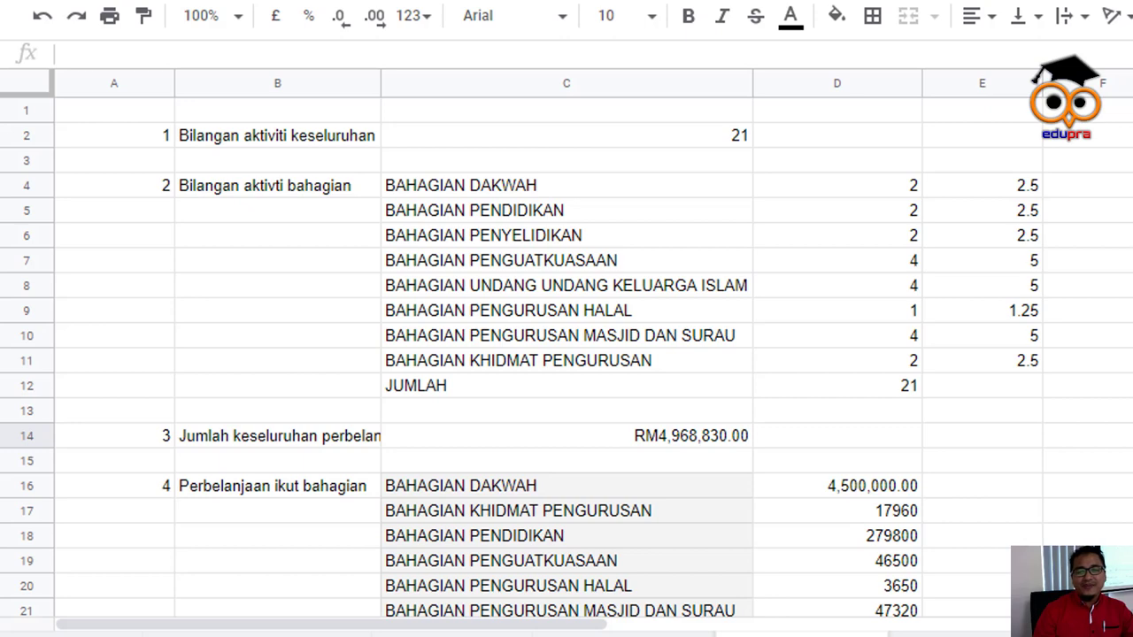
Go to a new blank sheet and rename it dashboard
scroll(974, 413, "down", 5)
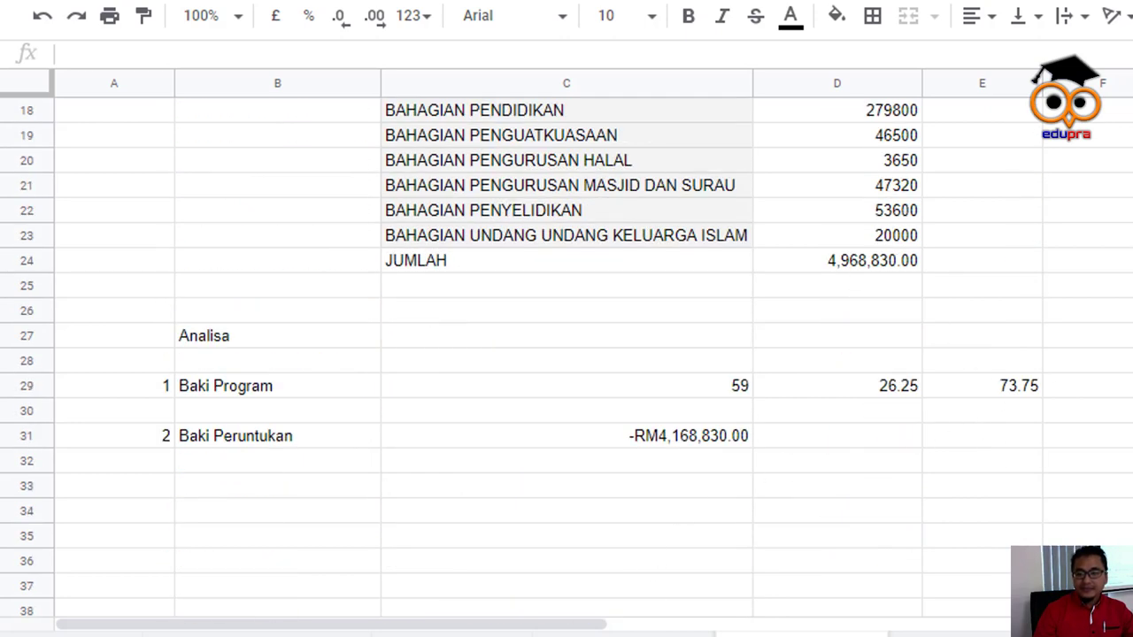
left_click(1100, 504)
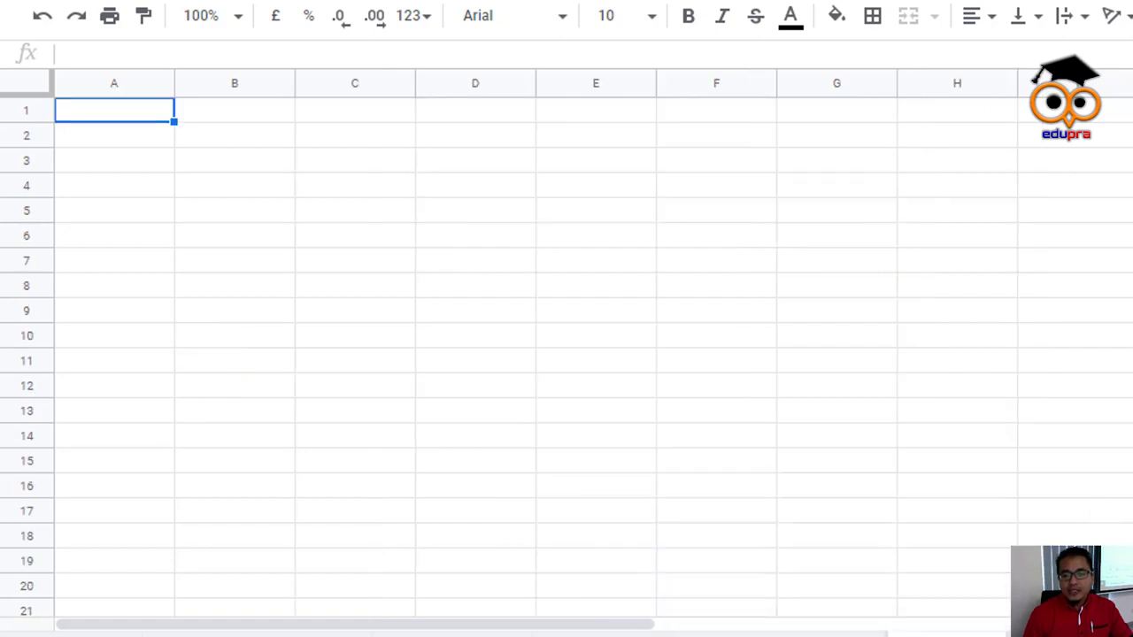
right_click(889, 631)
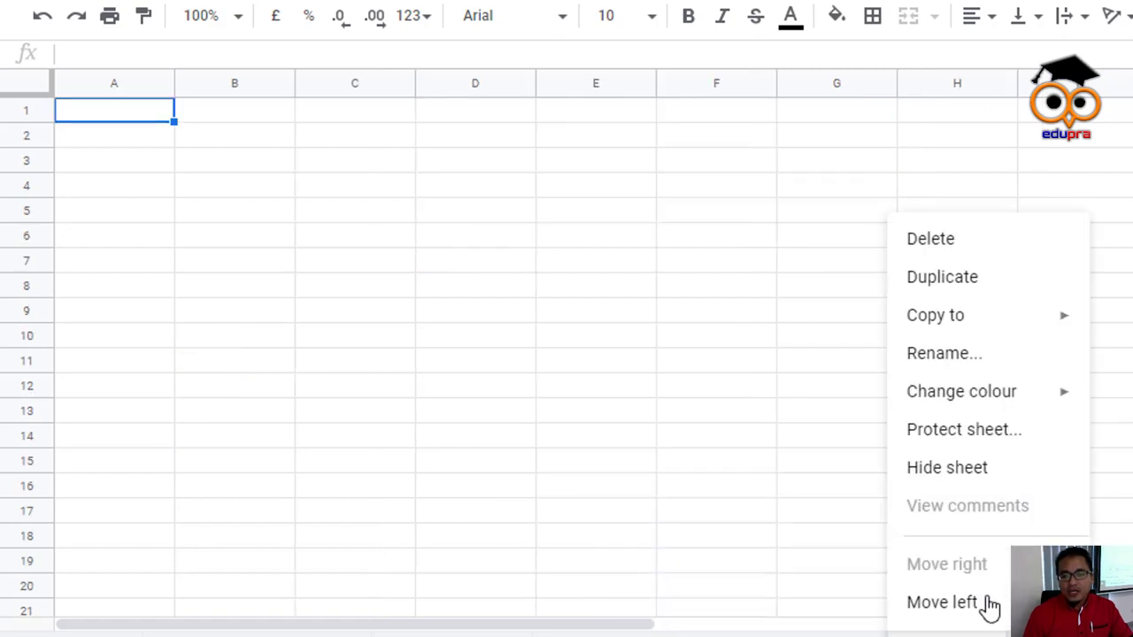
mouse_move(973, 375)
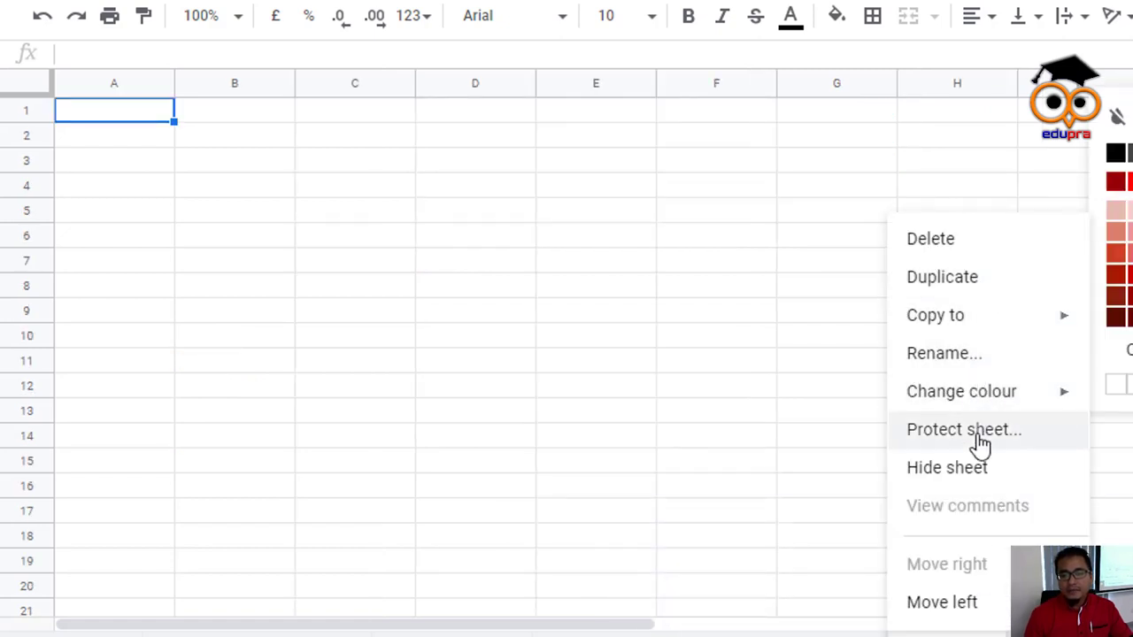
left_click(974, 366)
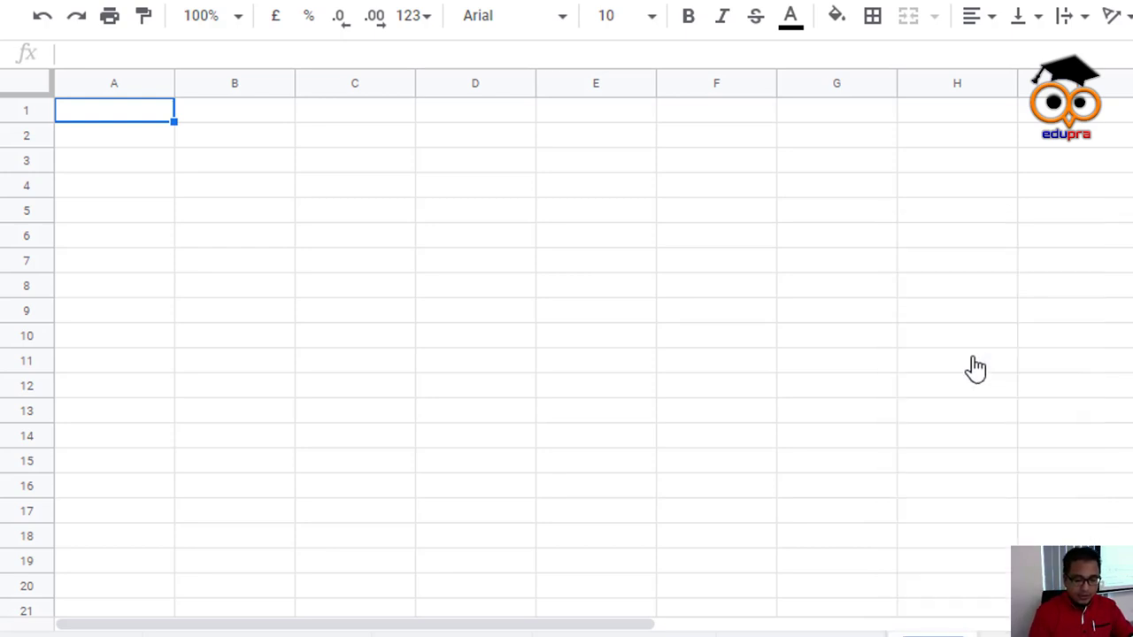
type("Data")
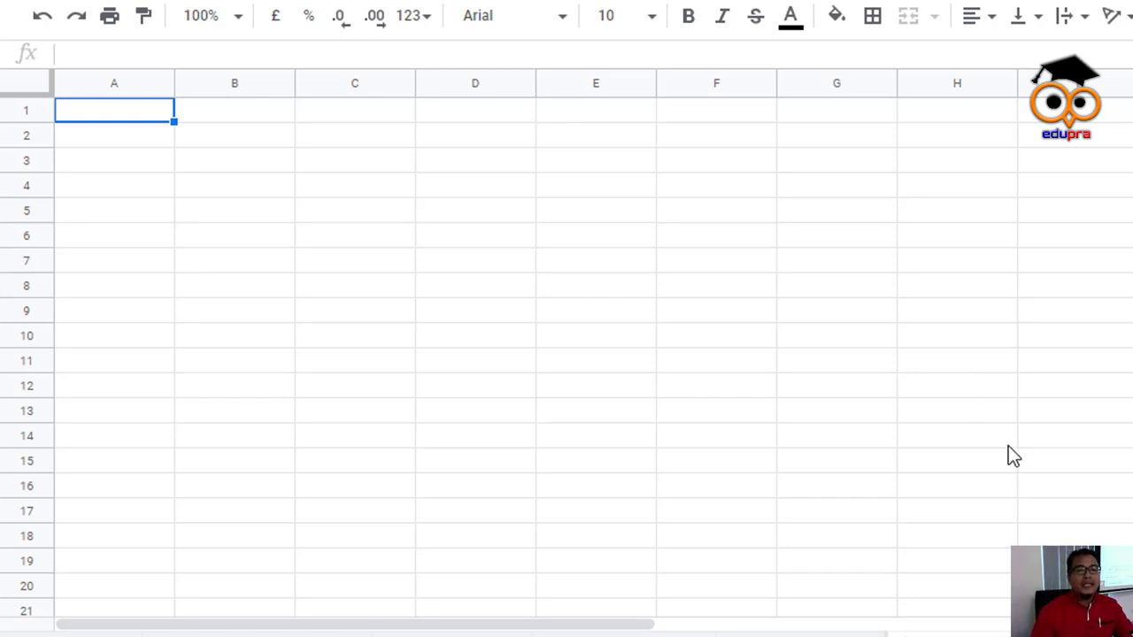
Enter the label BIL PROGRAM in cell C7 of the dashboard sheet
left_click(357, 155)
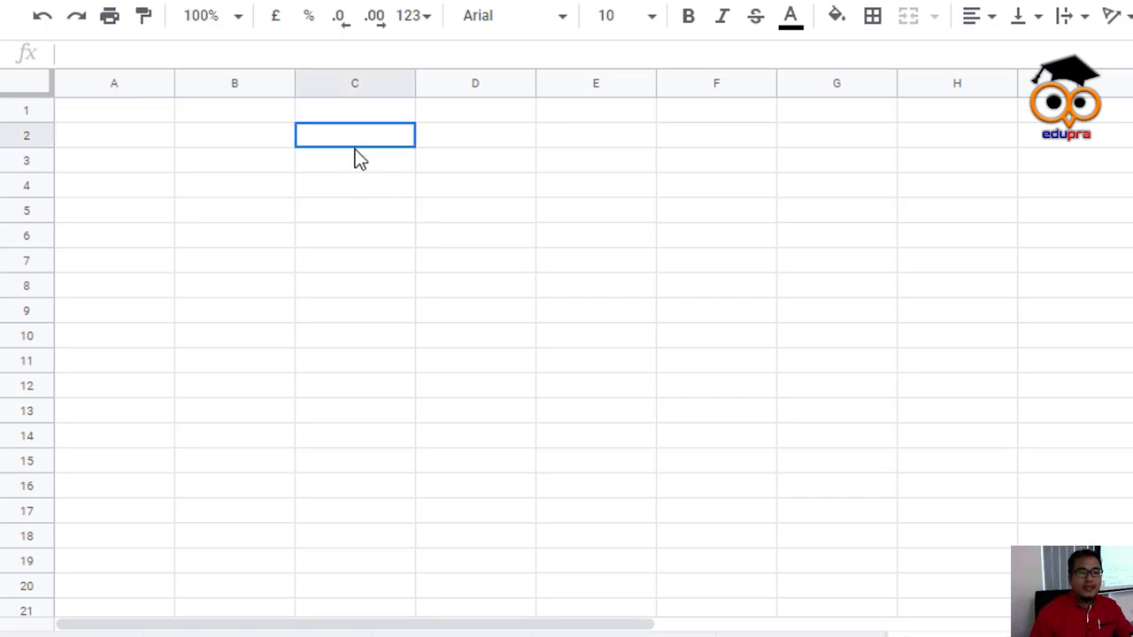
left_click(354, 157)
left_click_drag(354, 158, 369, 234)
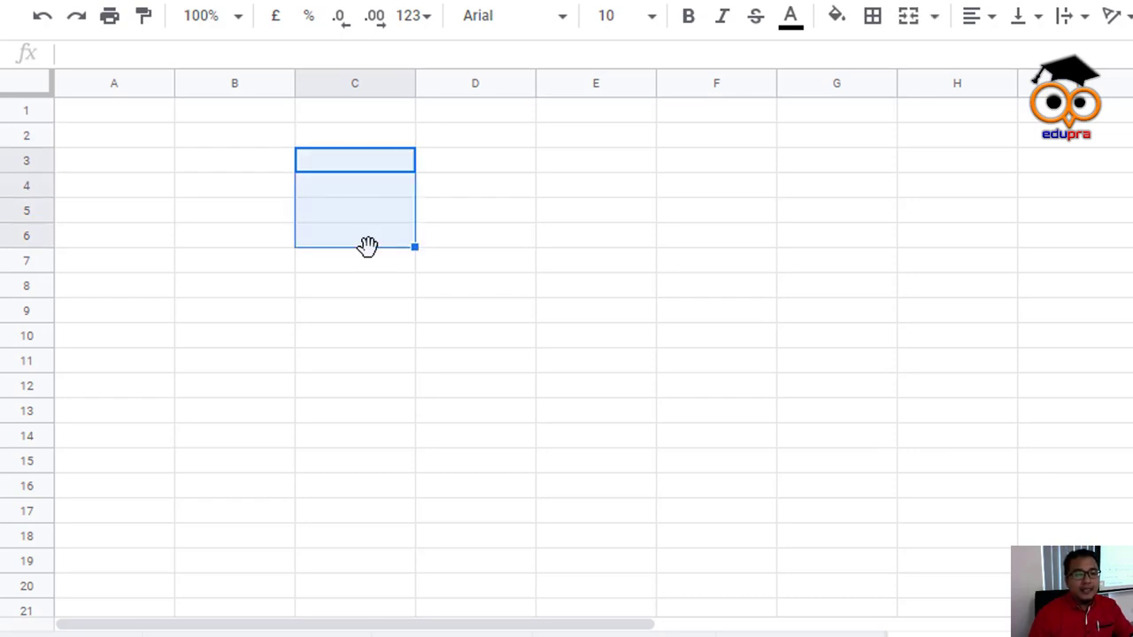
left_click(371, 263)
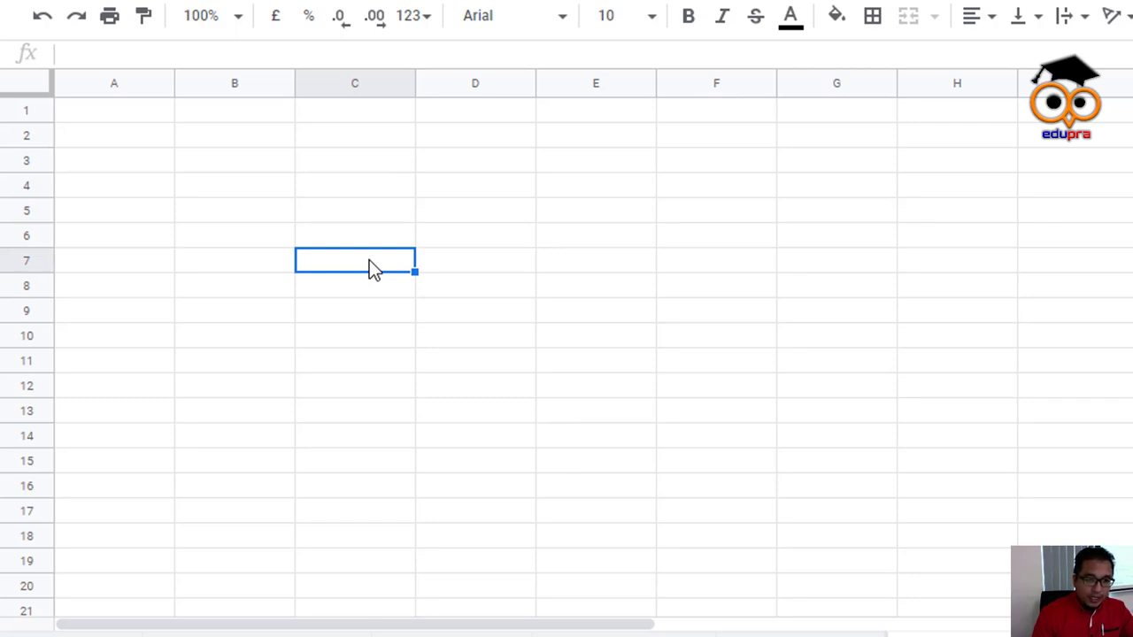
type("BIL PROGRM")
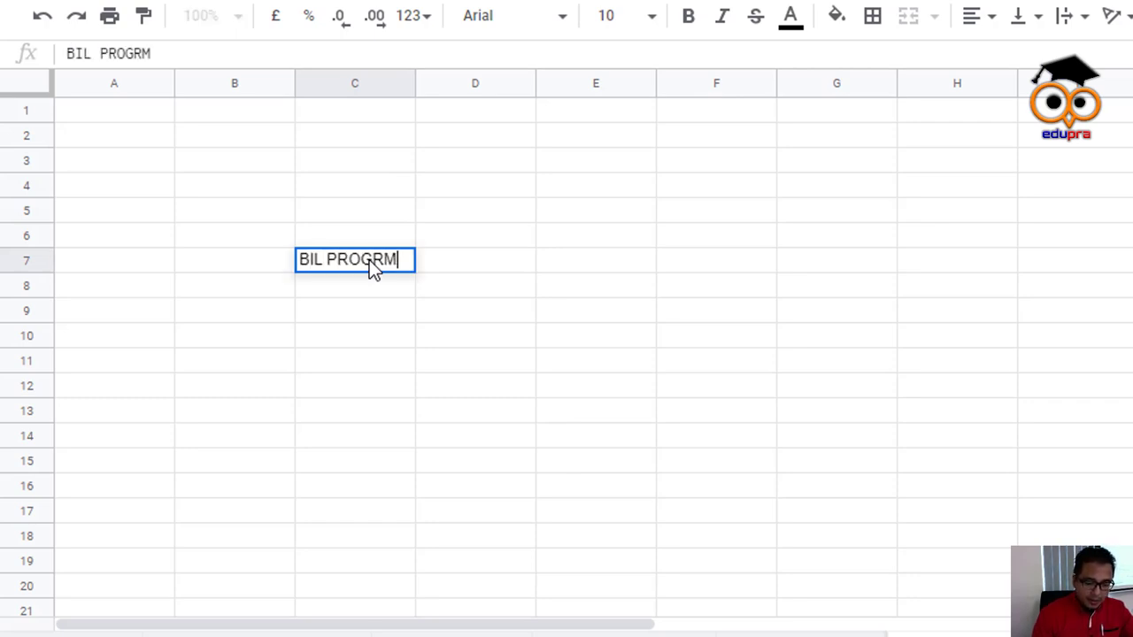
key("BackSpace")
type("AM")
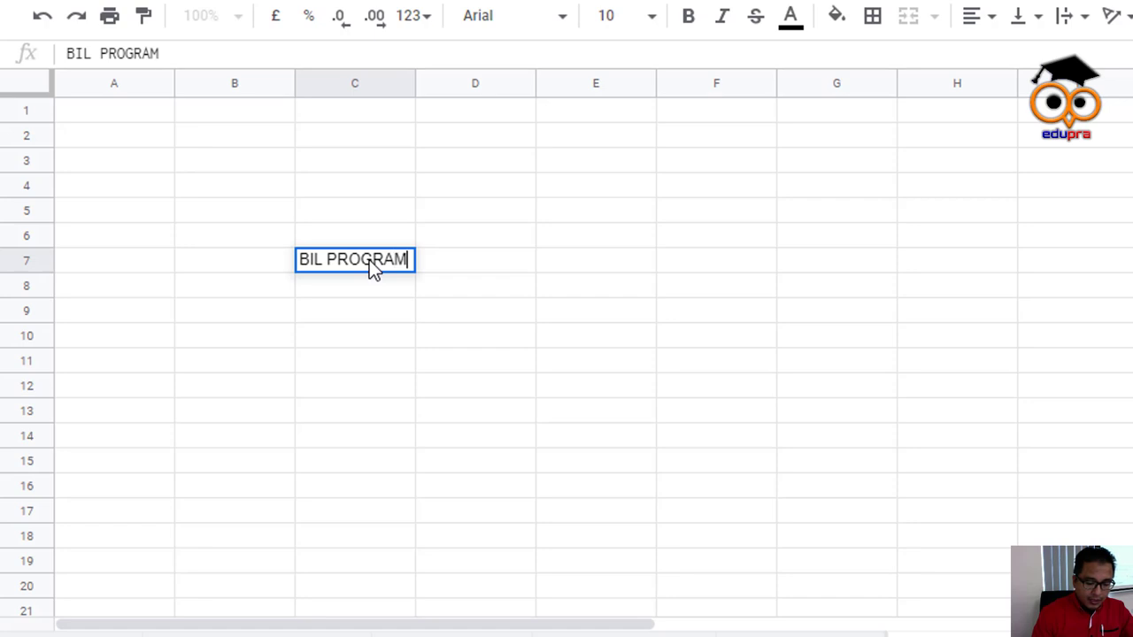
Enter the label PROGRAM LAKSANA in cell D7, beside BIL PROGRAM
key("Tab")
type("LAKS")
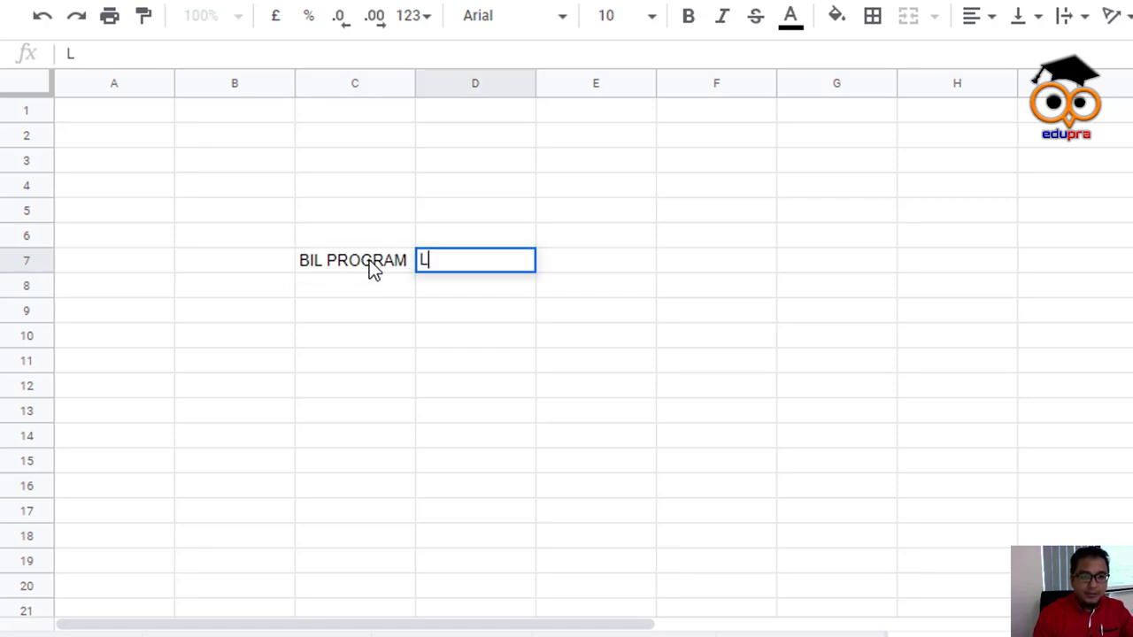
key("BackSpace")
key("BackSpace")
key("BackSpace")
key("BackSpace")
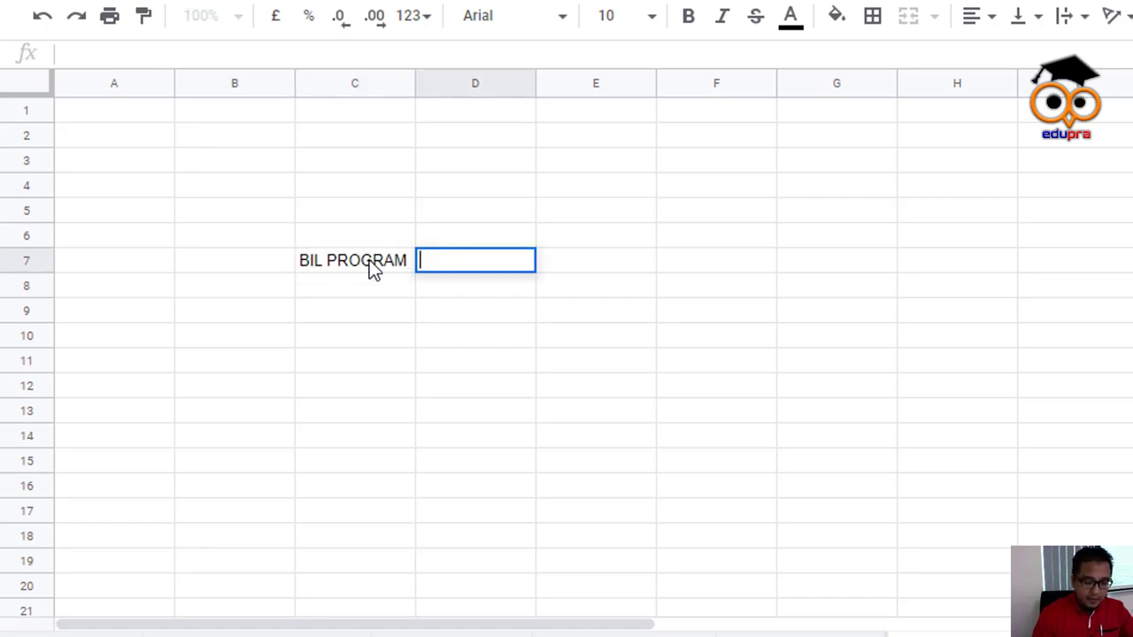
type("PROGRAM")
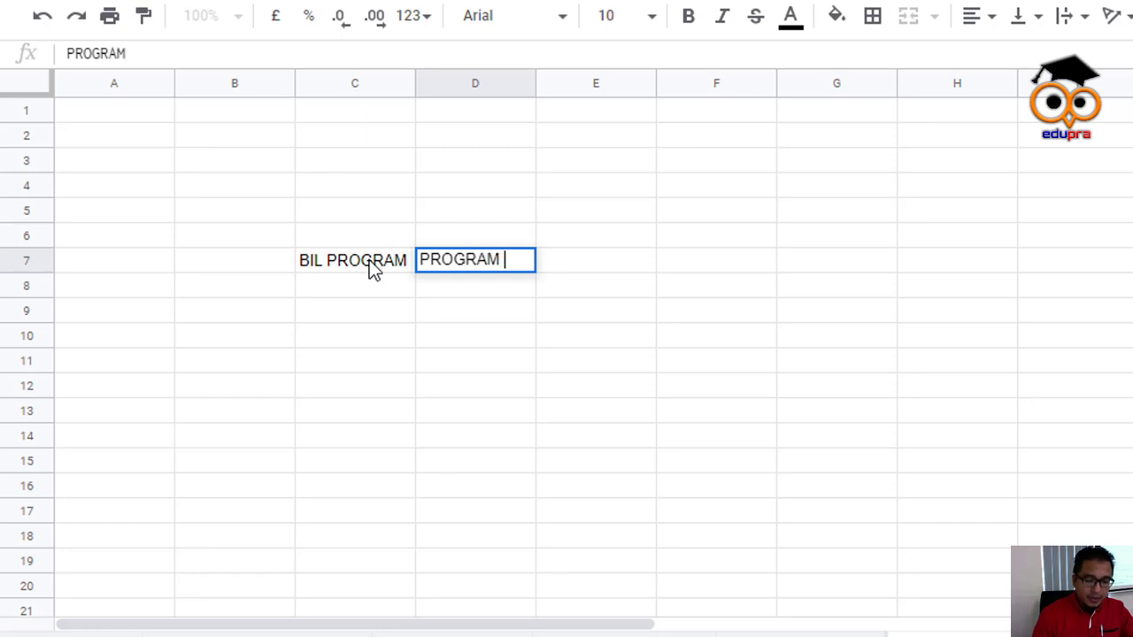
type("LAKSANA")
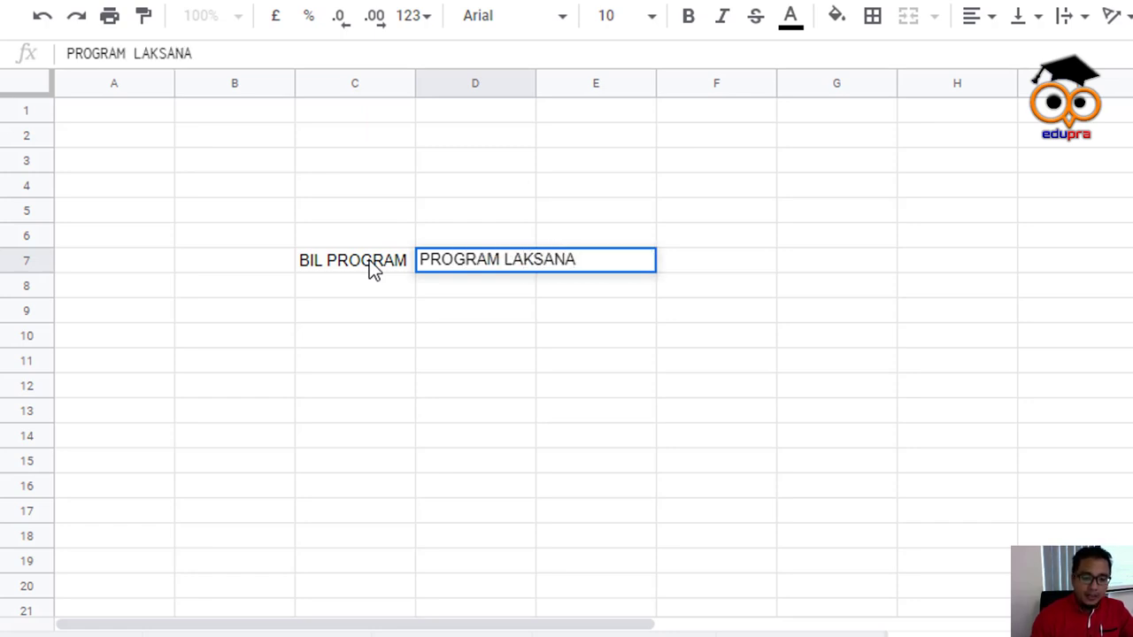
left_click(453, 329)
Enter the label PERATUS in cell E7 and widen column D slightly
left_click(622, 269)
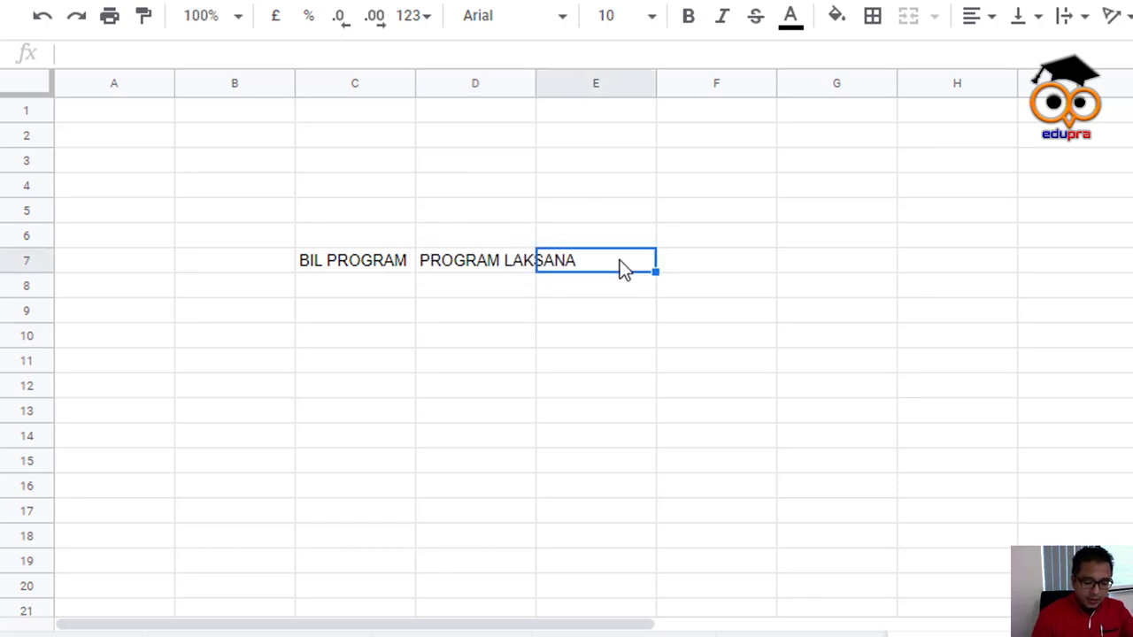
type("PERATUS")
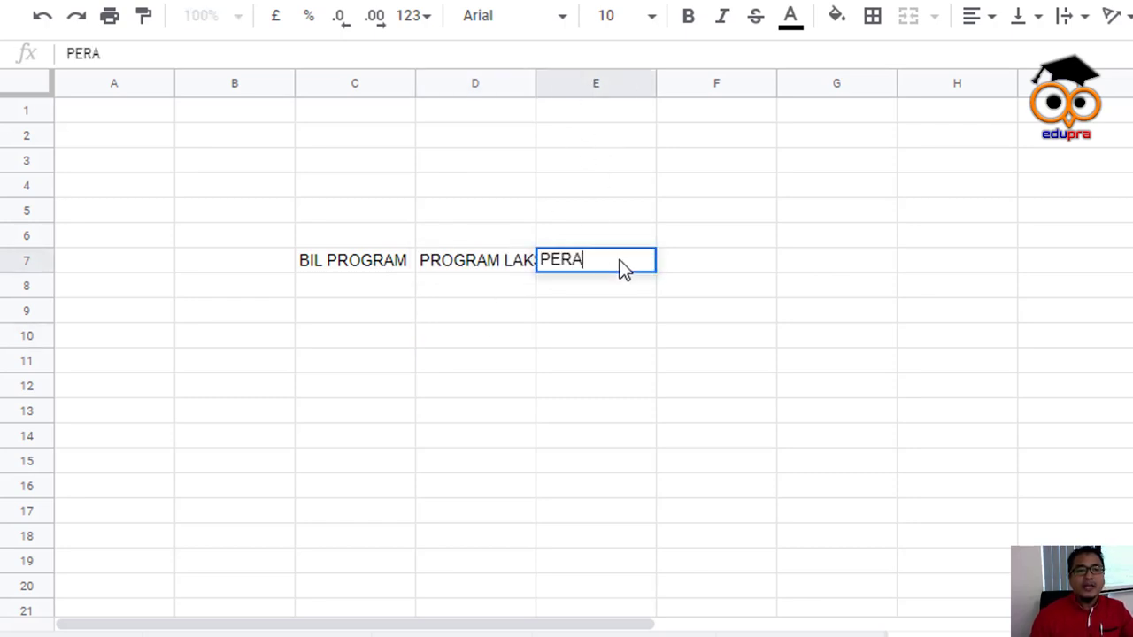
left_click(427, 310)
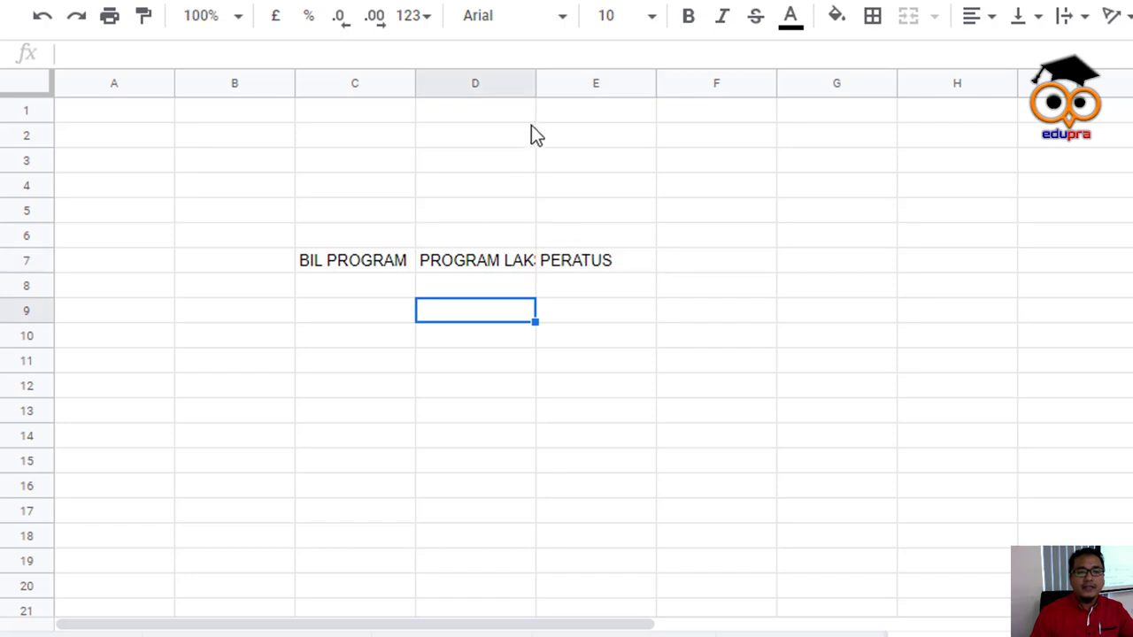
left_click_drag(534, 87, 546, 86)
Merge cells C2:C6 above BIL PROGRAM and enter the formula ='konfigurasi KPI'!C2 in the merged cell
left_click_drag(374, 140, 387, 234)
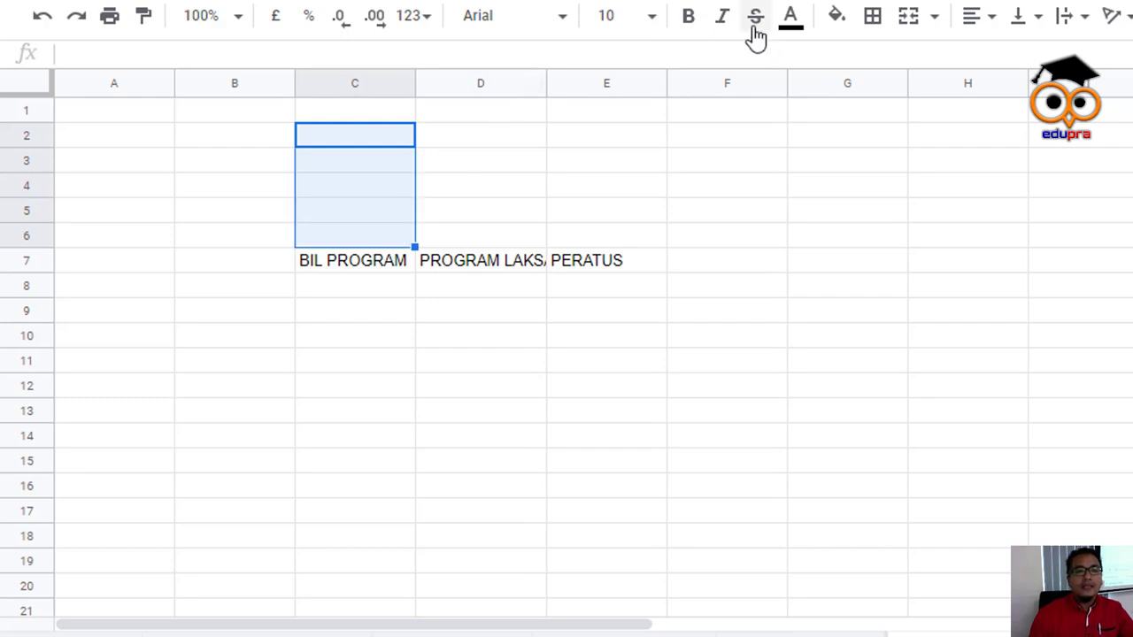
left_click(909, 18)
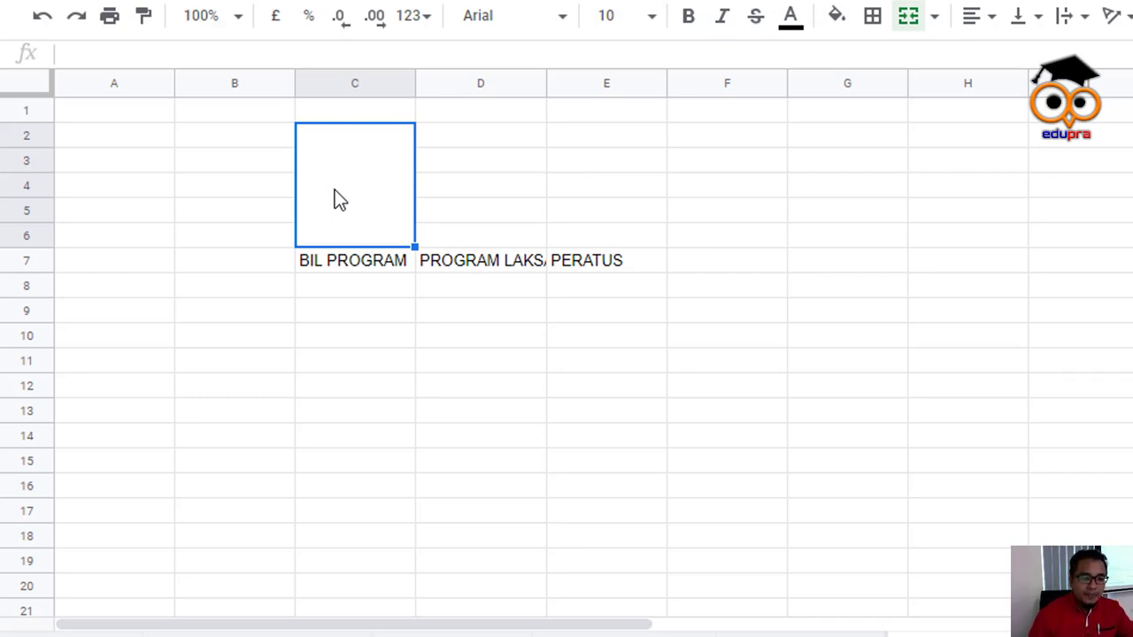
type("=")
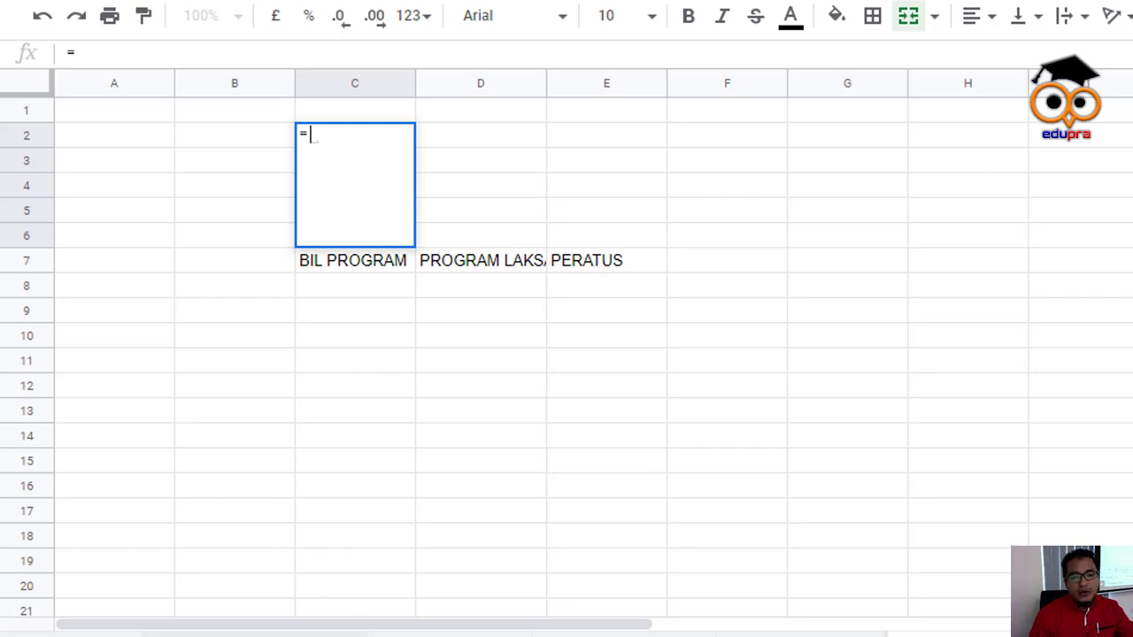
key("ctrl+shift+Page_Down")
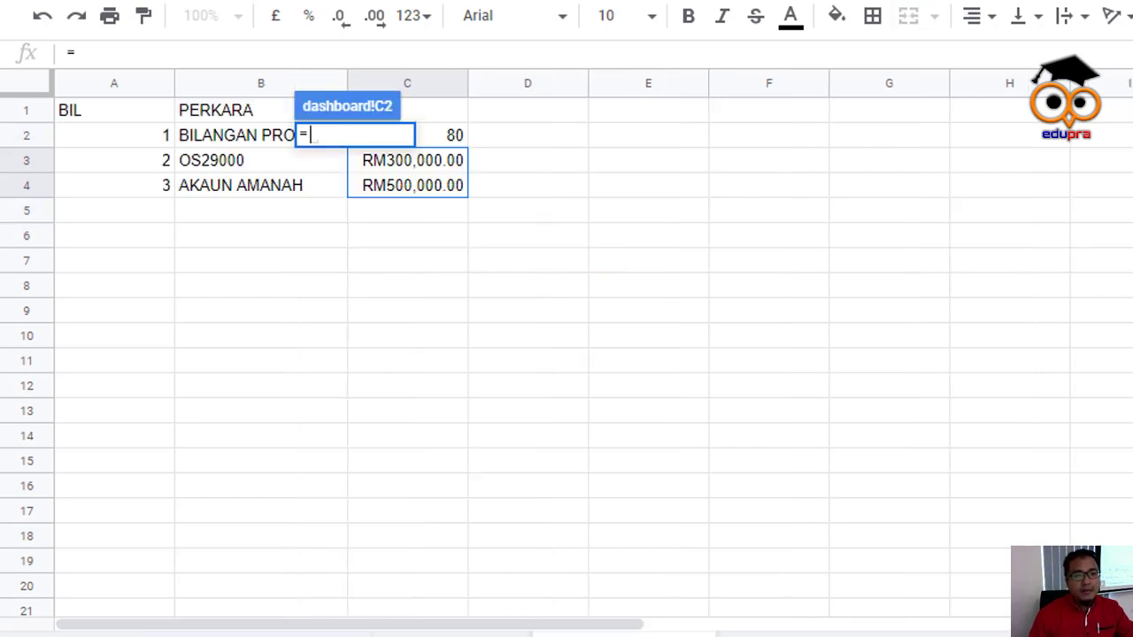
left_click(438, 131)
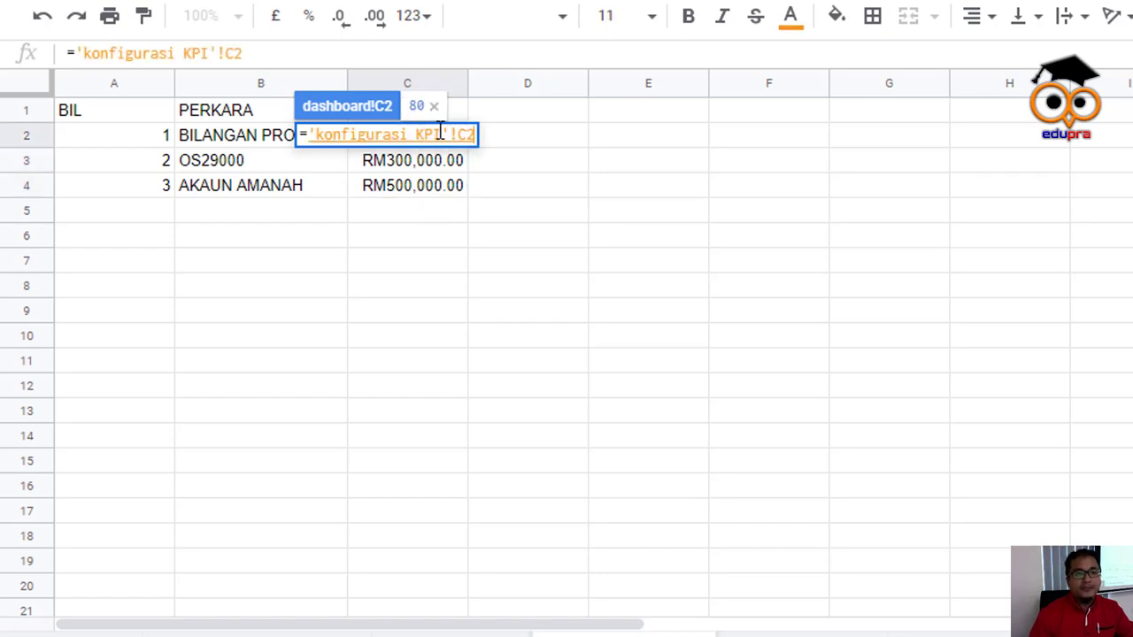
key("Return")
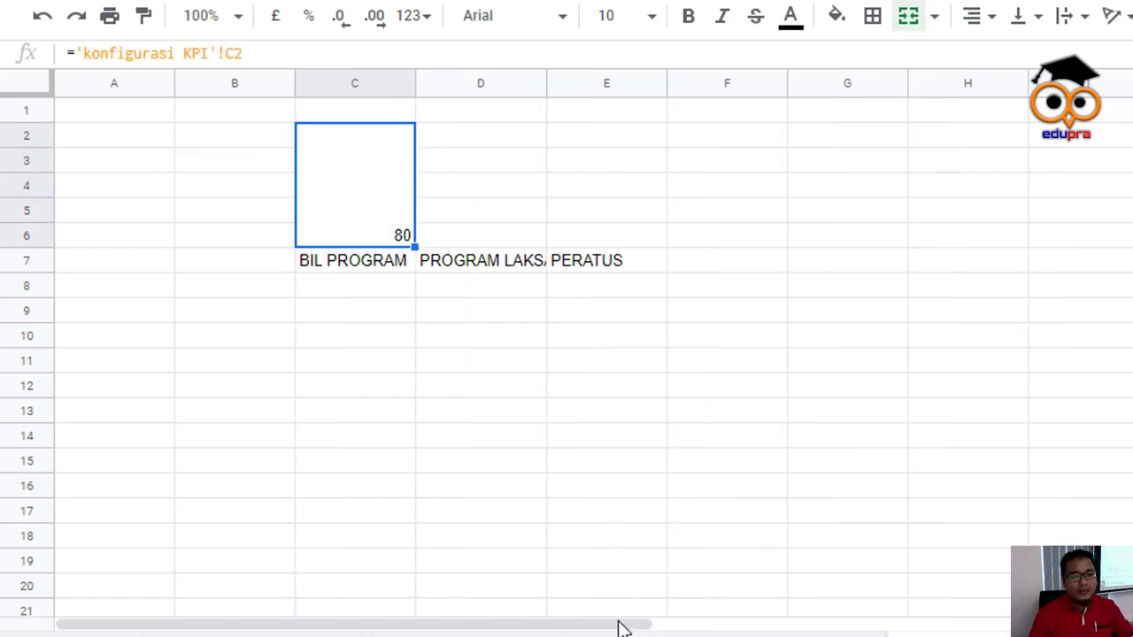
Set the BILANGAN PROGRAM value in C2 of the konfigurasi KPI sheet to 150 and return to the dashboard sheet
left_click(619, 634)
left_click(421, 132)
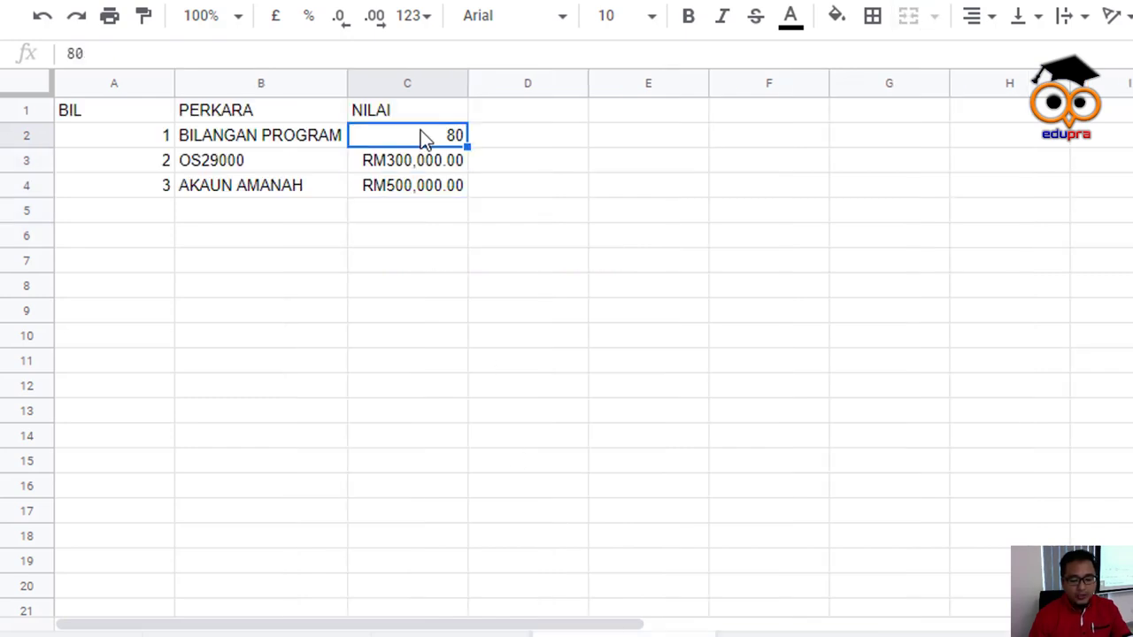
type("150")
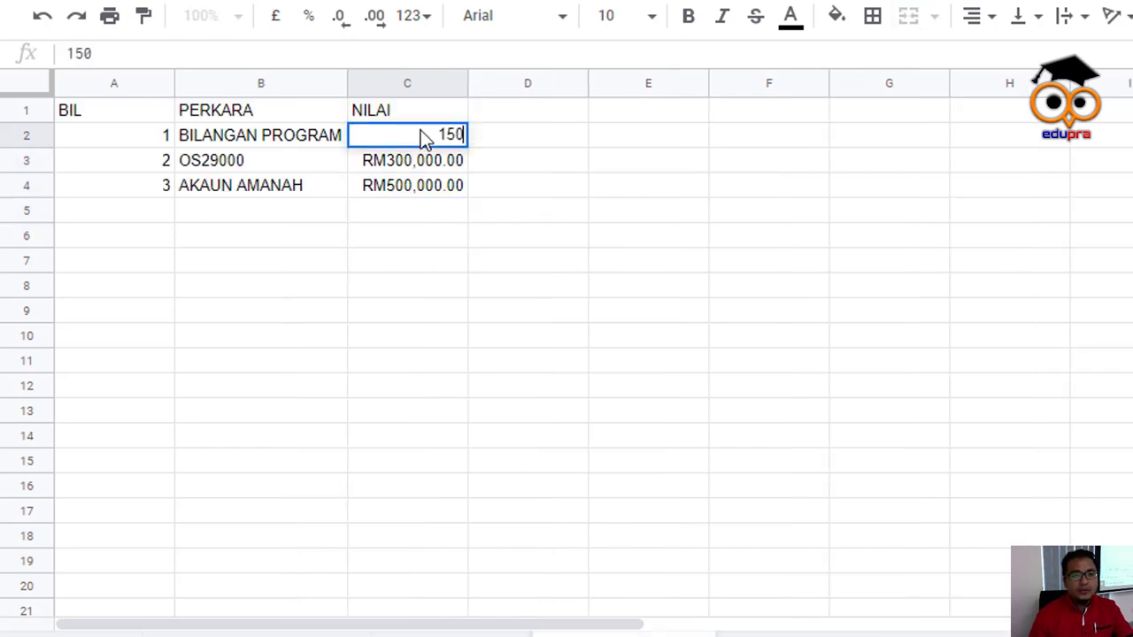
left_click(870, 390)
key("ctrl+shift+Page_Up")
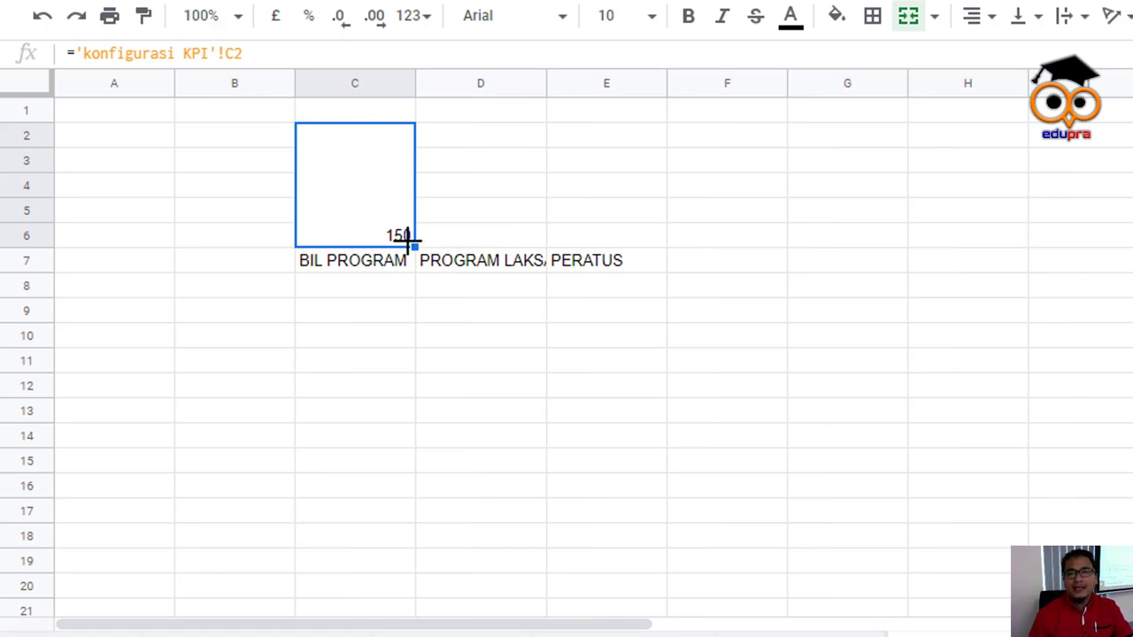
Centre the merged BIL PROGRAM figure horizontally and vertically and set its font to Oswald
left_click(973, 17)
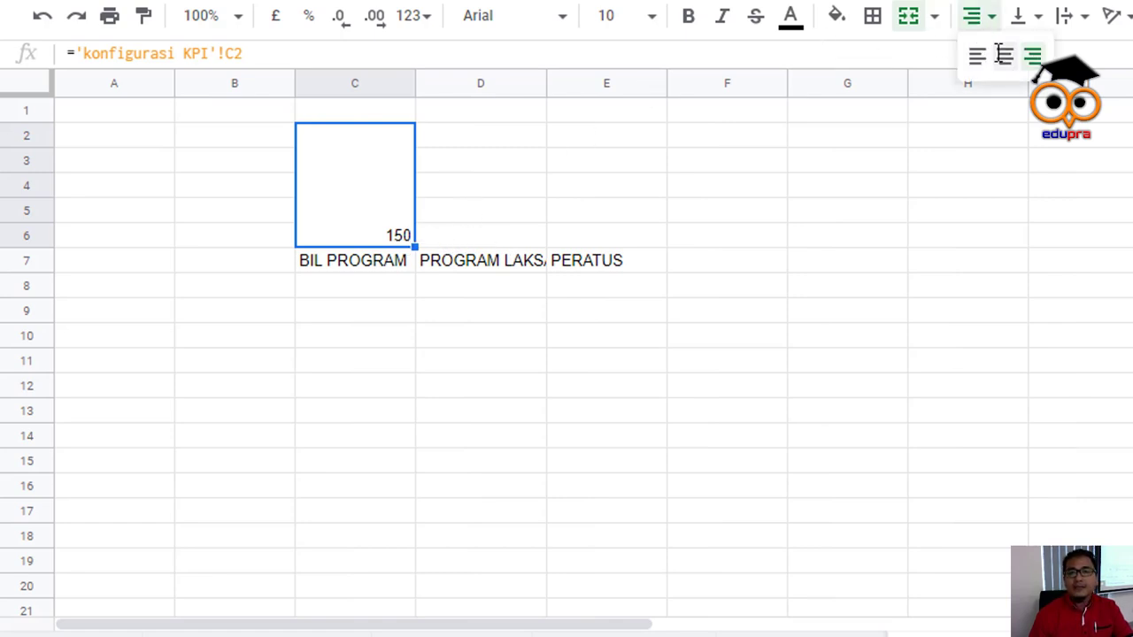
left_click(1001, 53)
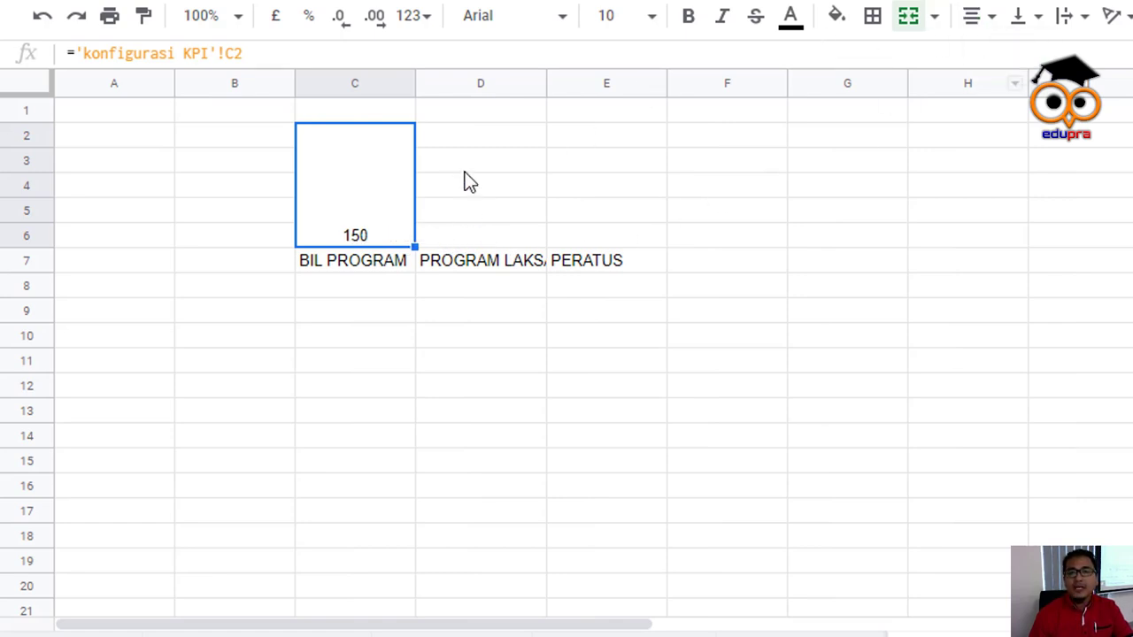
left_click(1022, 17)
left_click(1035, 56)
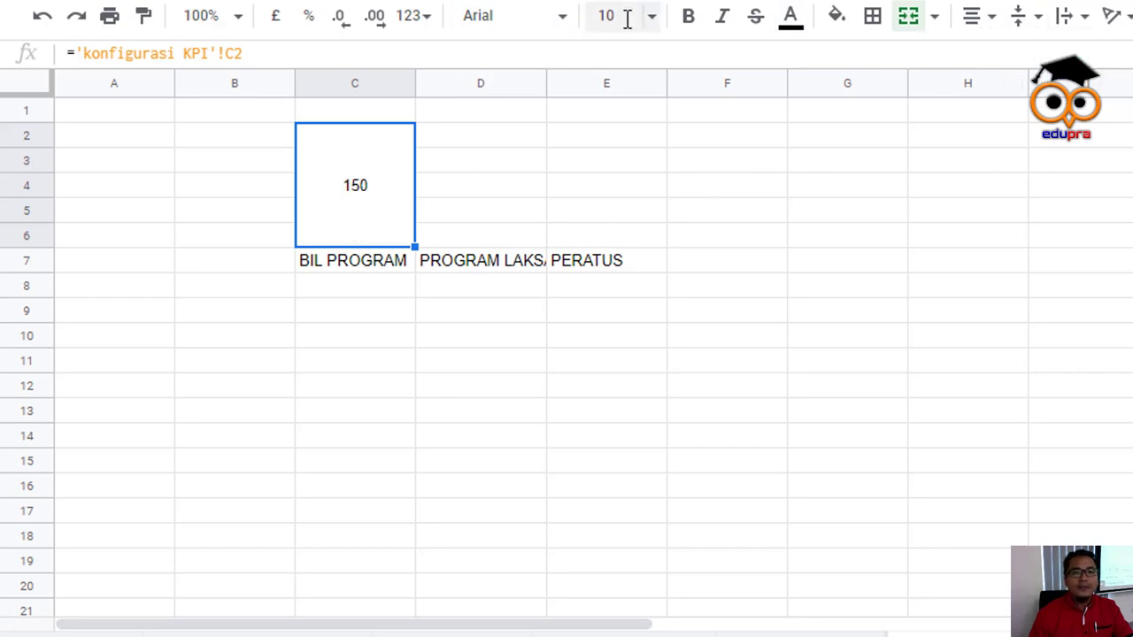
left_click(561, 20)
left_click(588, 157)
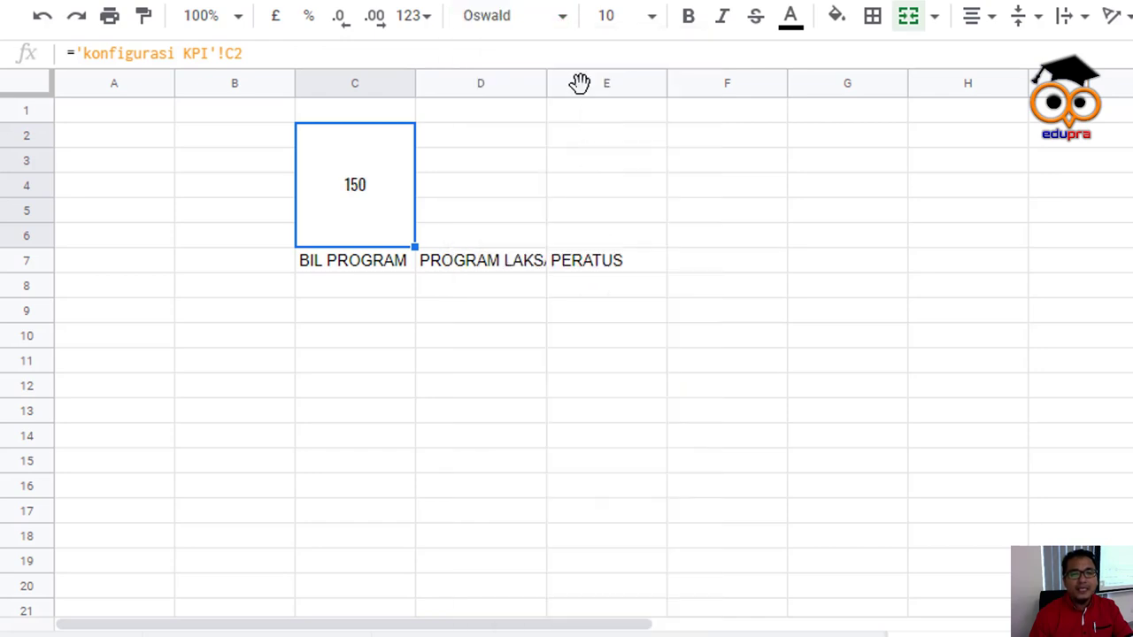
Set the font size of the merged BIL PROGRAM figure to 36
left_click(653, 16)
left_click(617, 443)
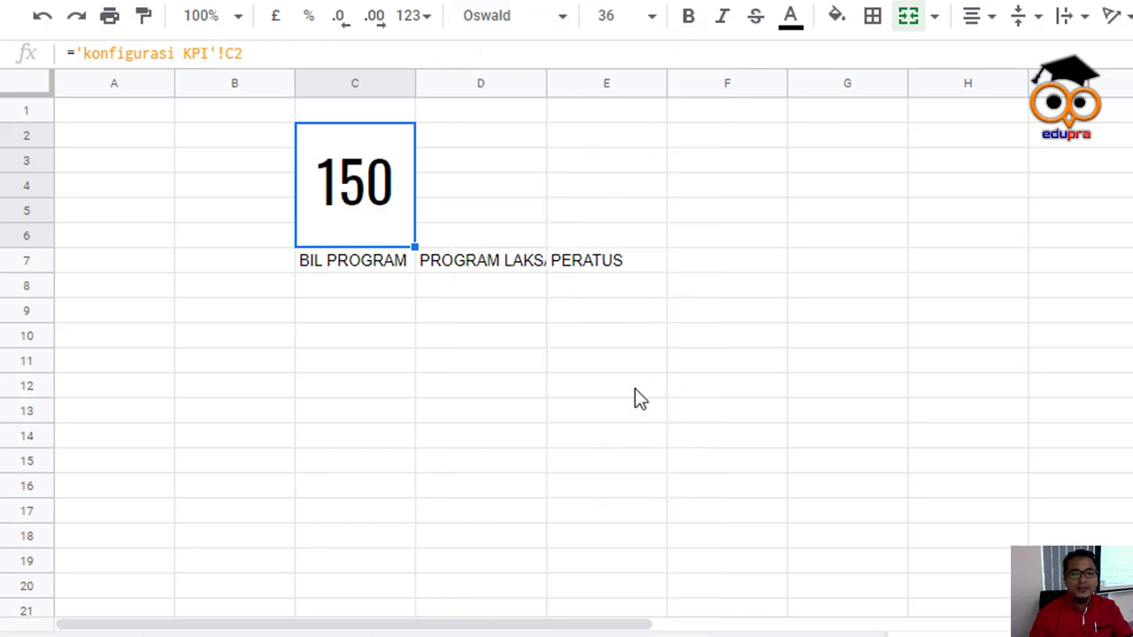
left_click(654, 21)
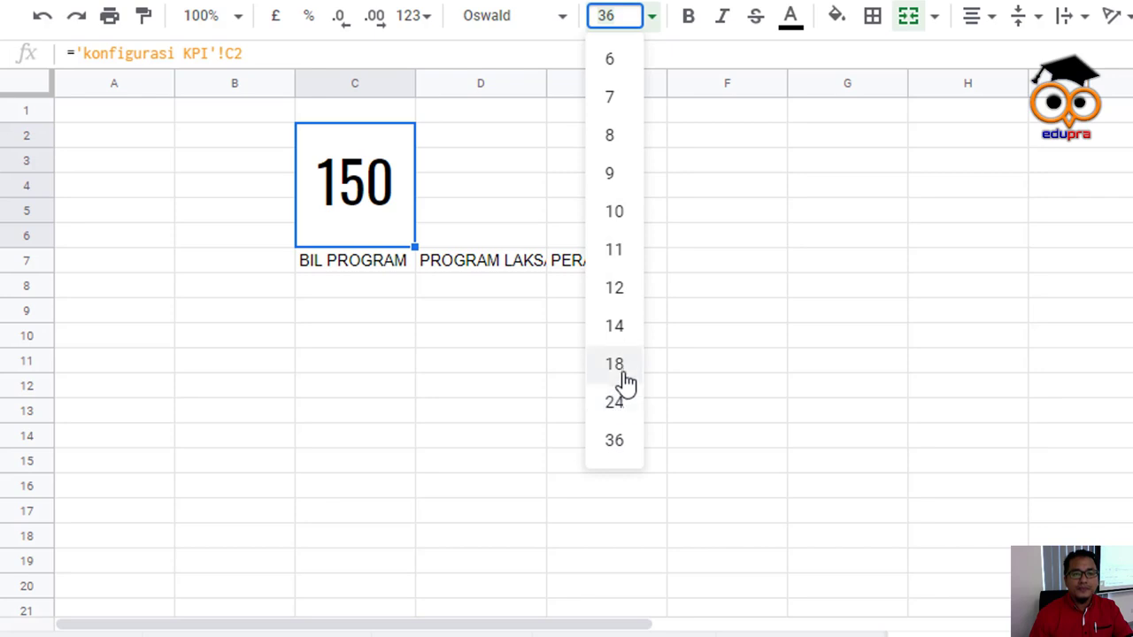
left_click(624, 367)
left_click(652, 16)
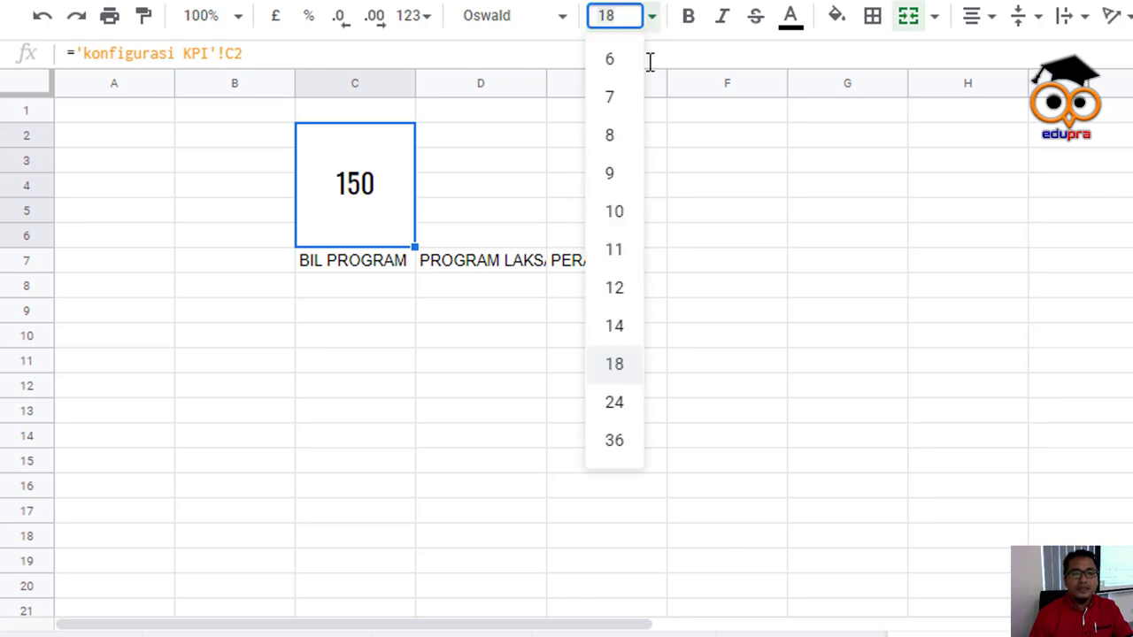
left_click(628, 455)
left_click(720, 438)
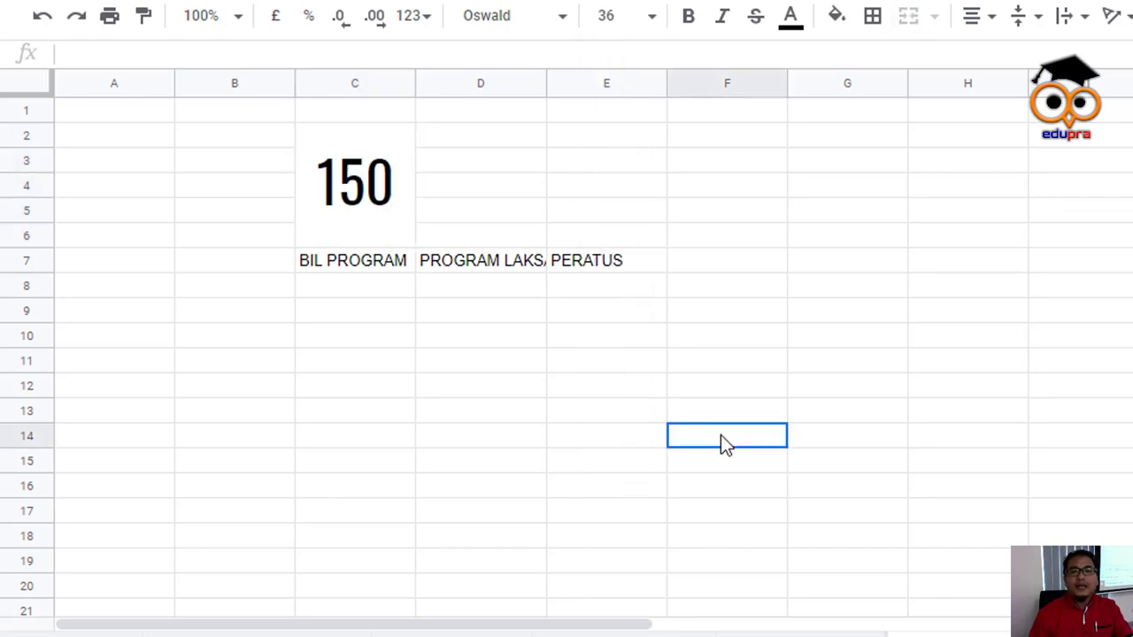
Fill the merged BIL PROGRAM figure cell with a light yellow background
left_click(359, 223)
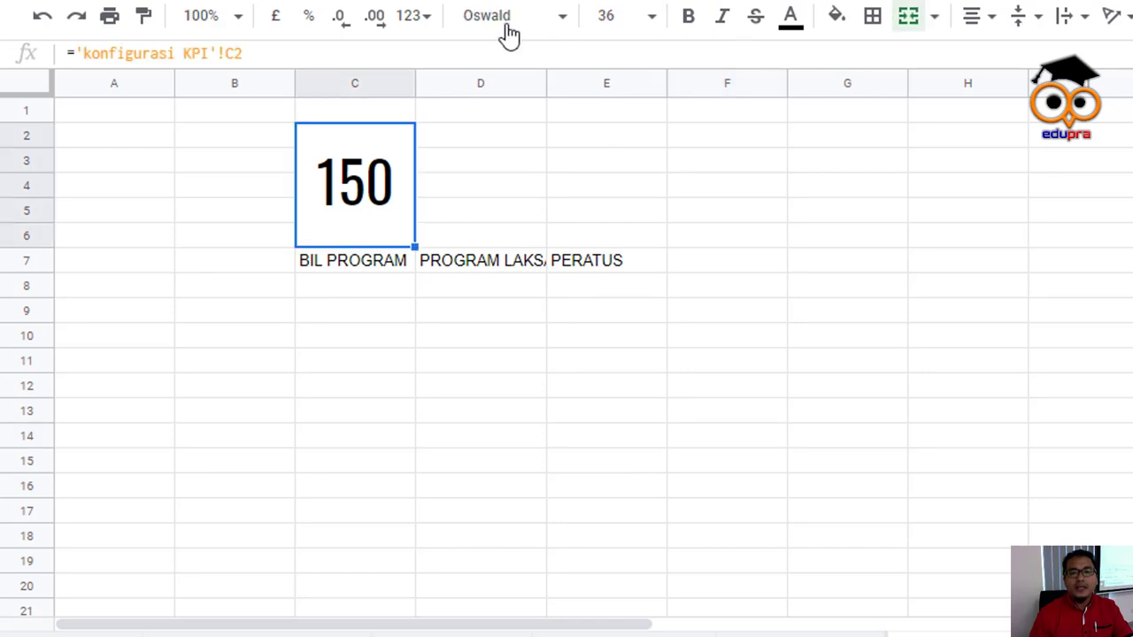
left_click(837, 17)
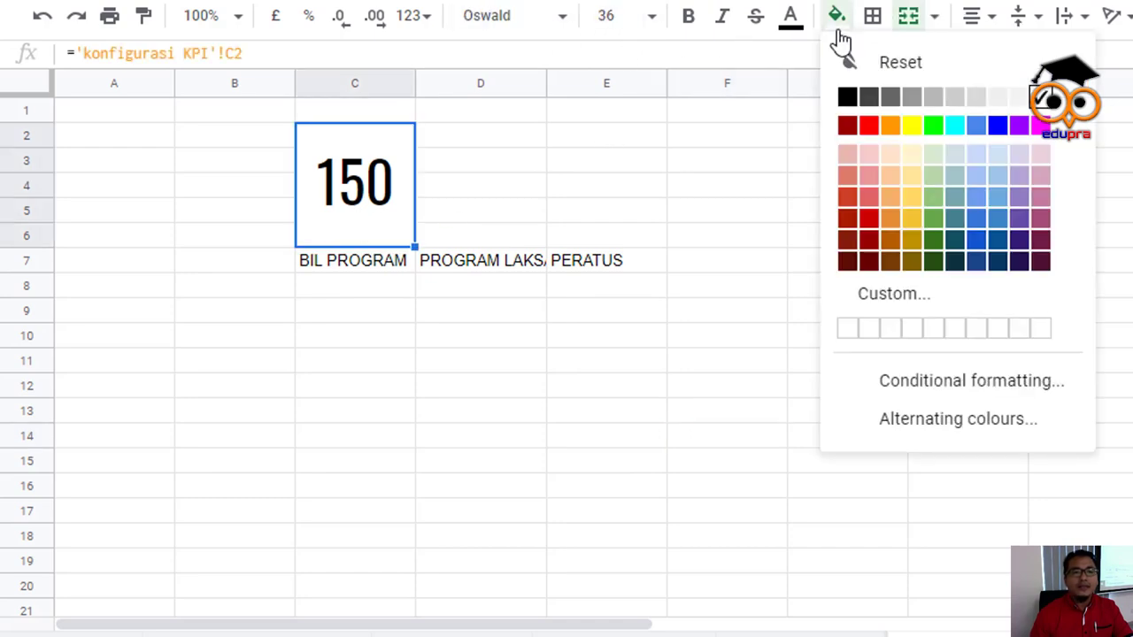
left_click(914, 152)
left_click(823, 241)
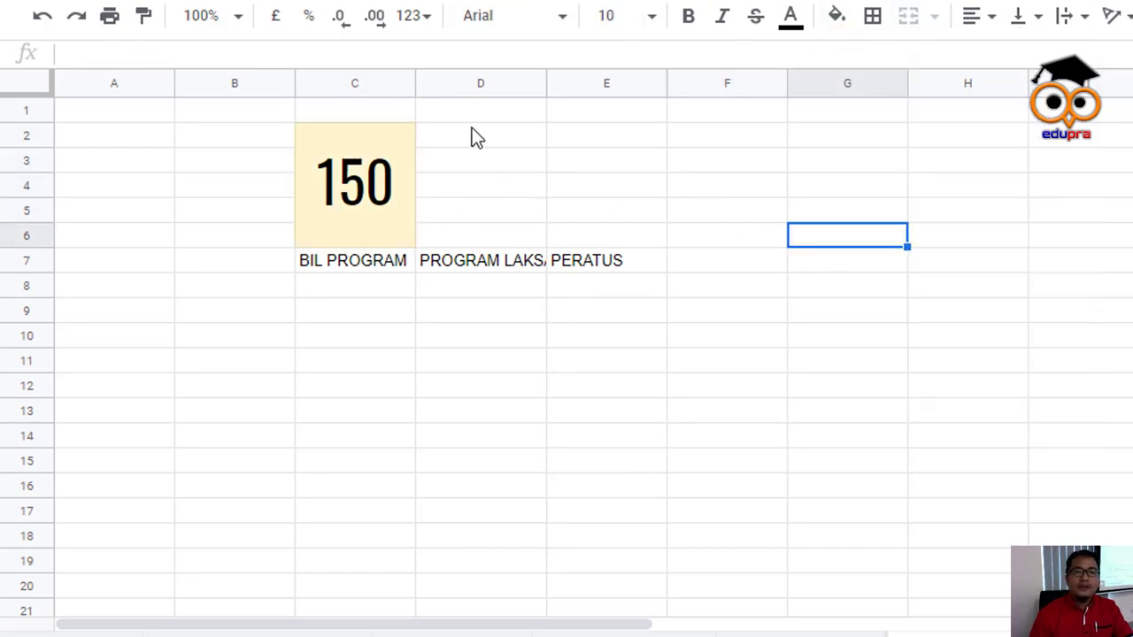
Merge cells D2:D6 above the PROGRAM LAKSANA label and enter the formula ='Pengiraan KPI'!C2 in the merged cell
left_click_drag(471, 129, 473, 225)
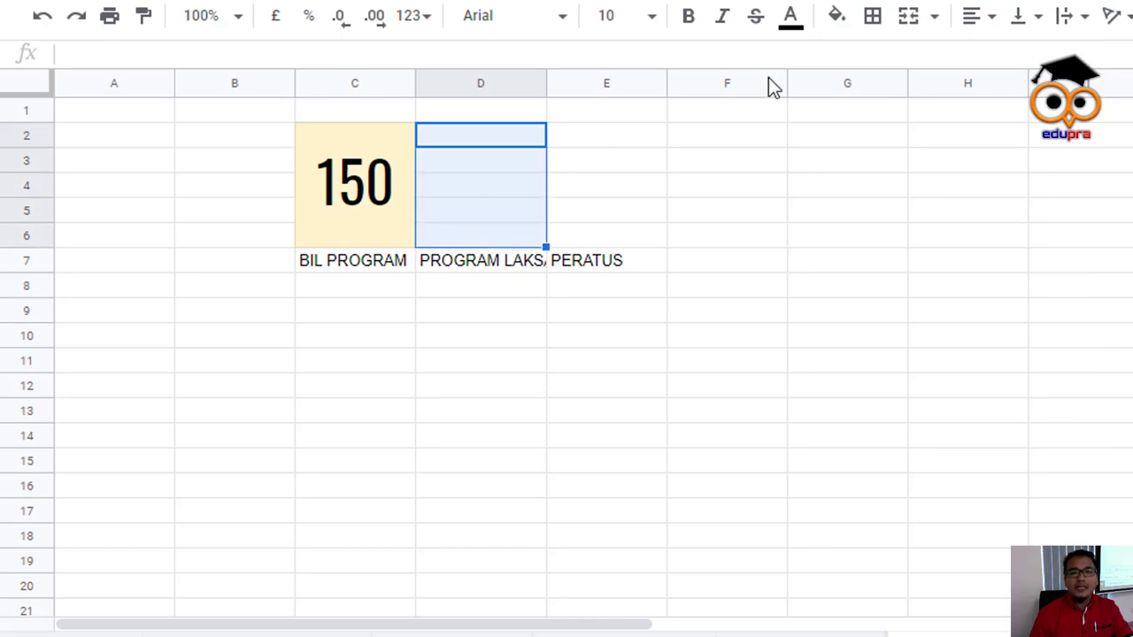
left_click(913, 17)
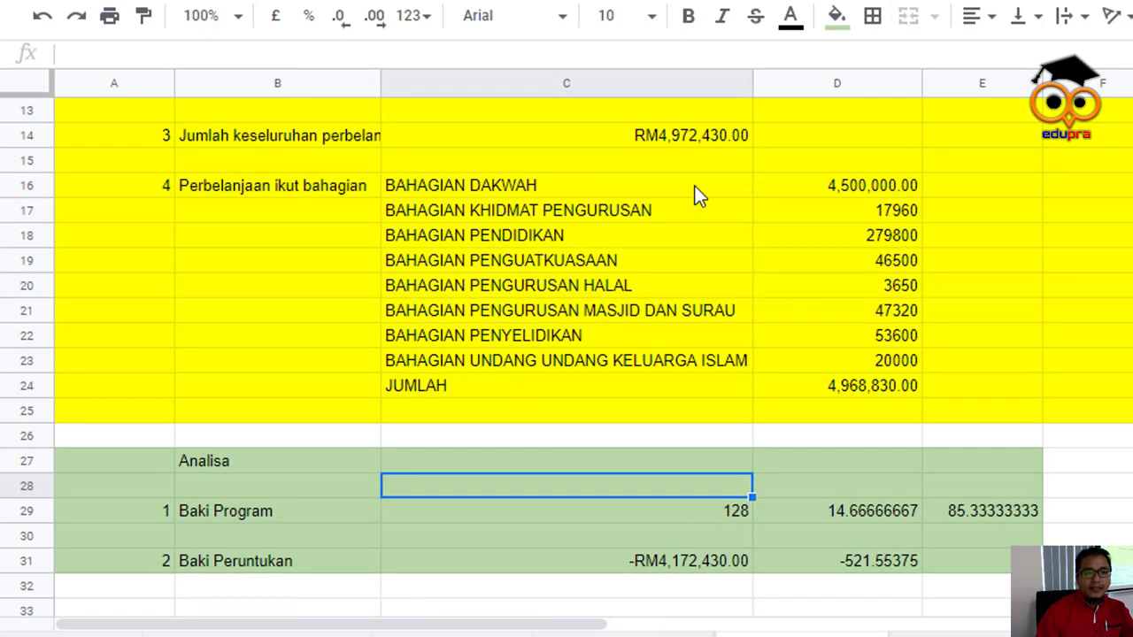
scroll(578, 287, "up", 5)
scroll(617, 314, "down", 3)
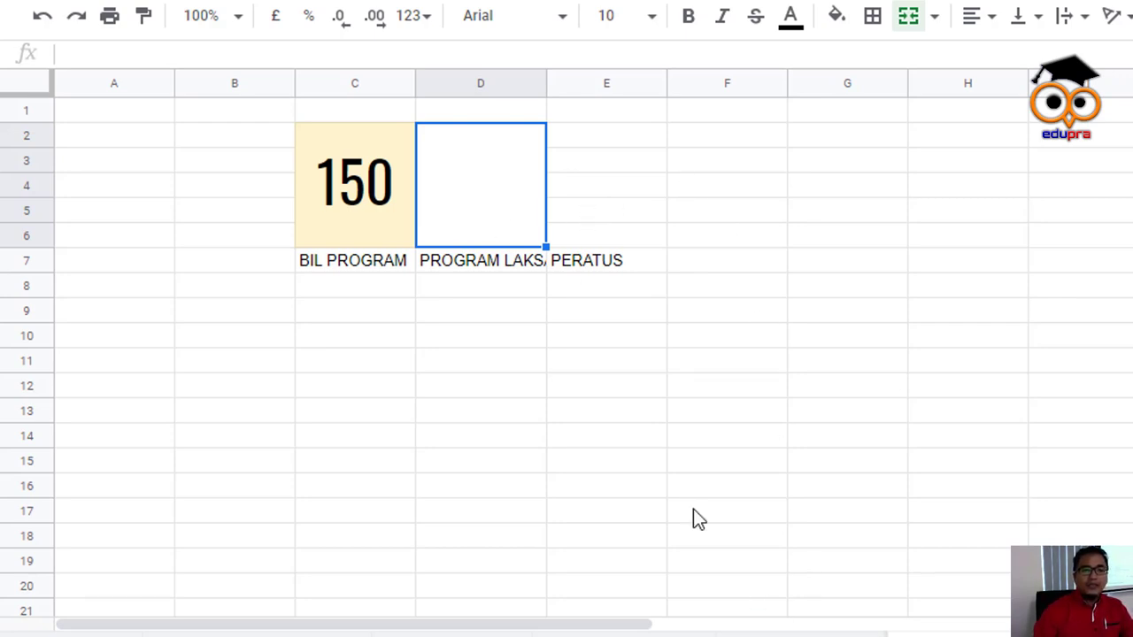
type("=")
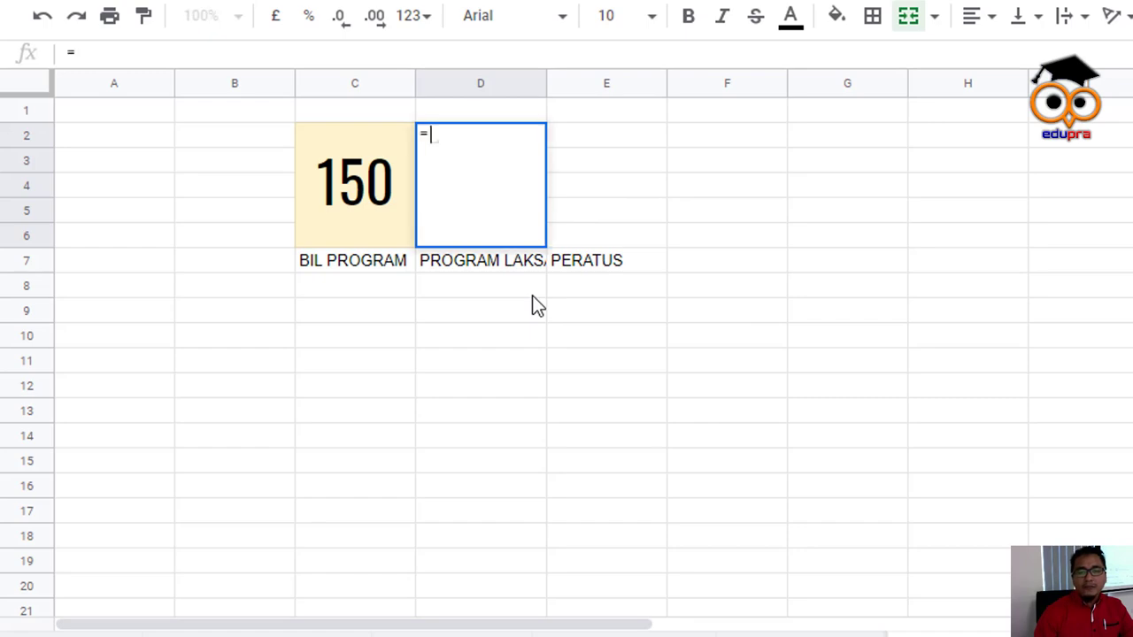
key("ctrl+shift+Page_Down")
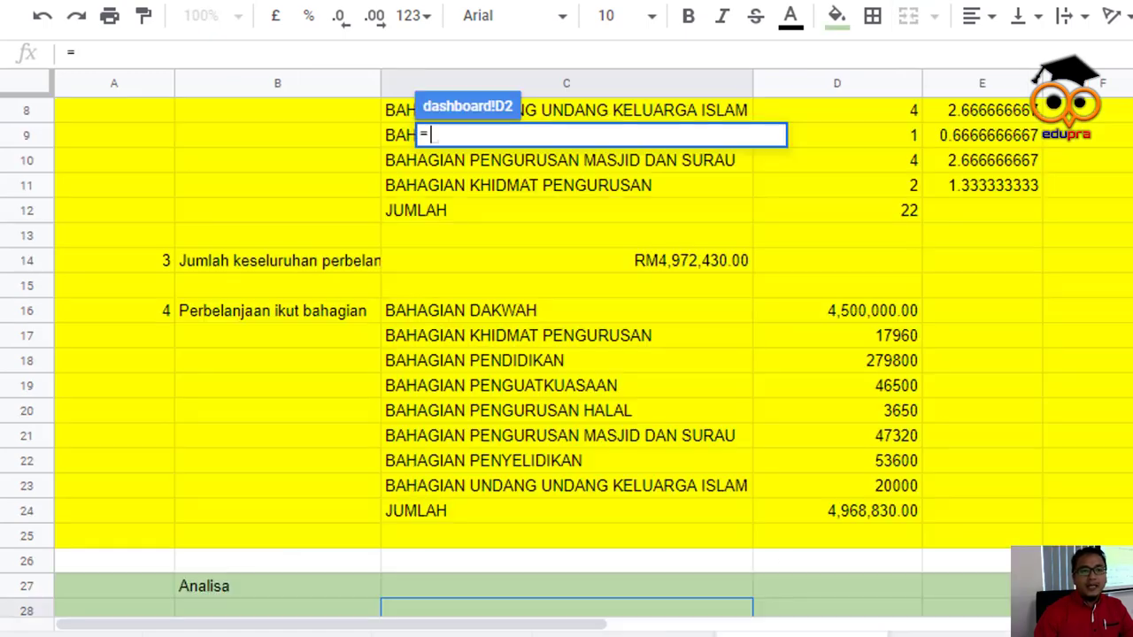
scroll(727, 465, "up", 3)
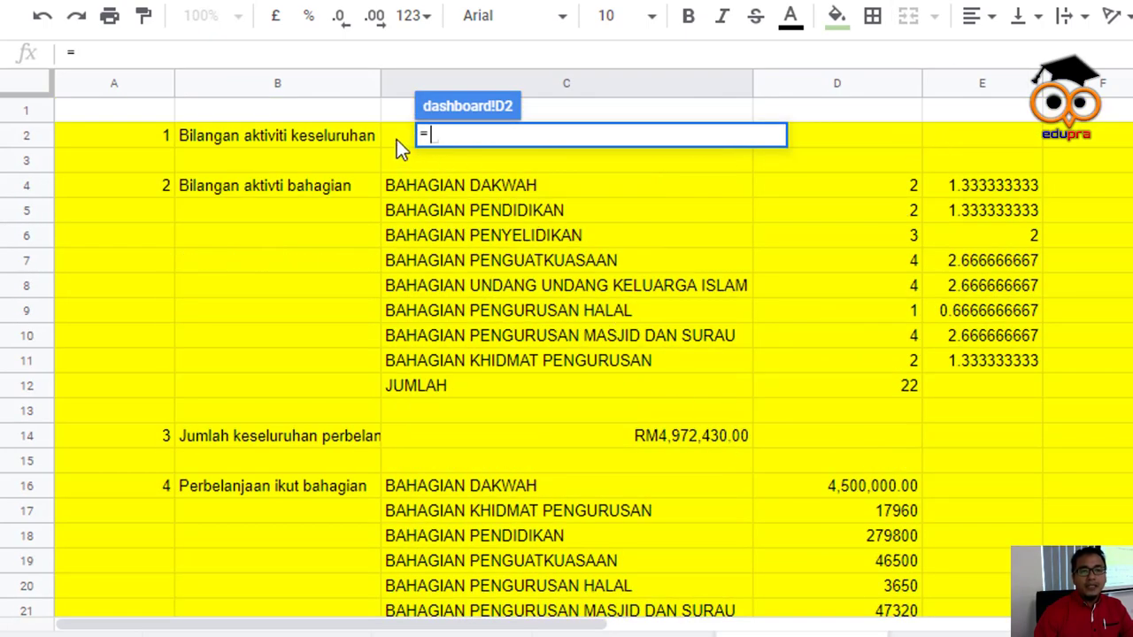
left_click(395, 136)
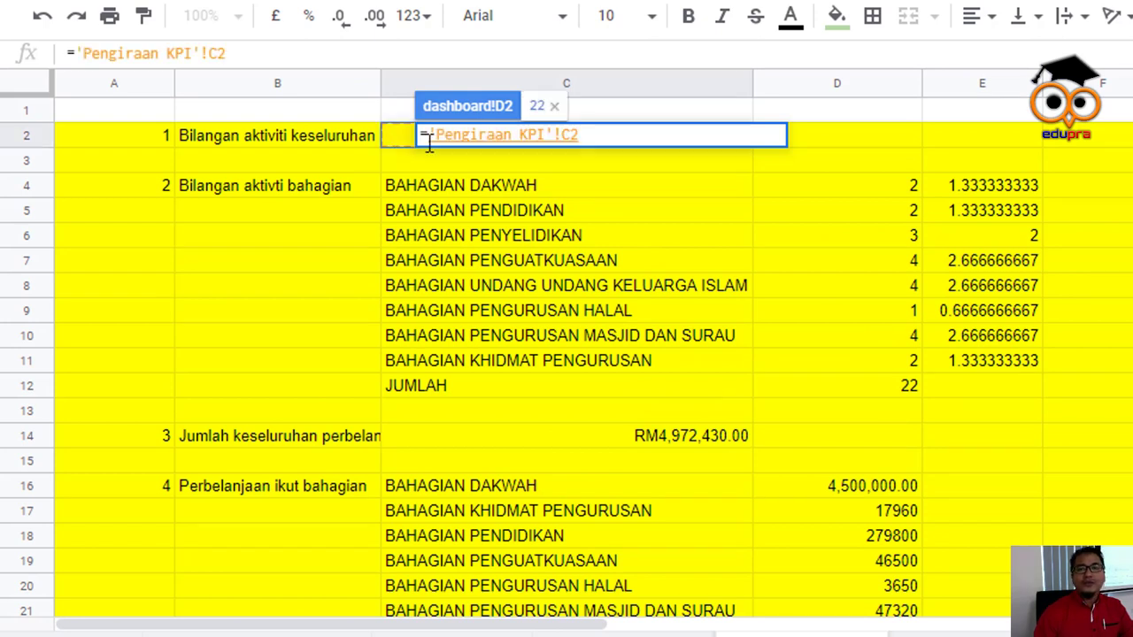
key("Return")
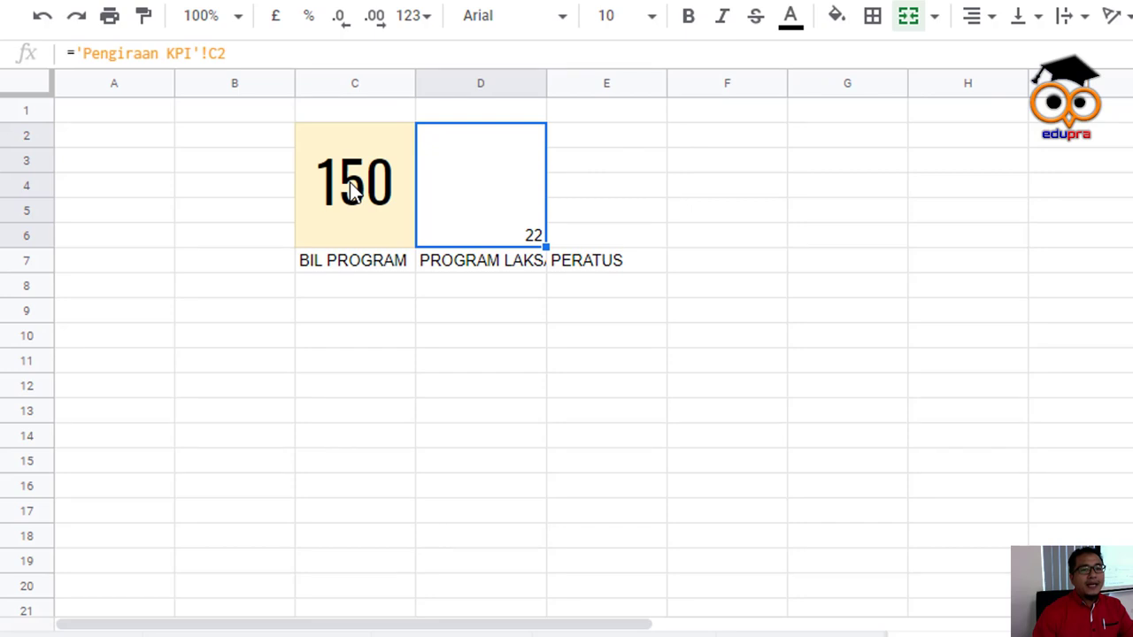
Copy the formatting of the BIL PROGRAM figure onto the merged cell D2 beside it
left_click(392, 180)
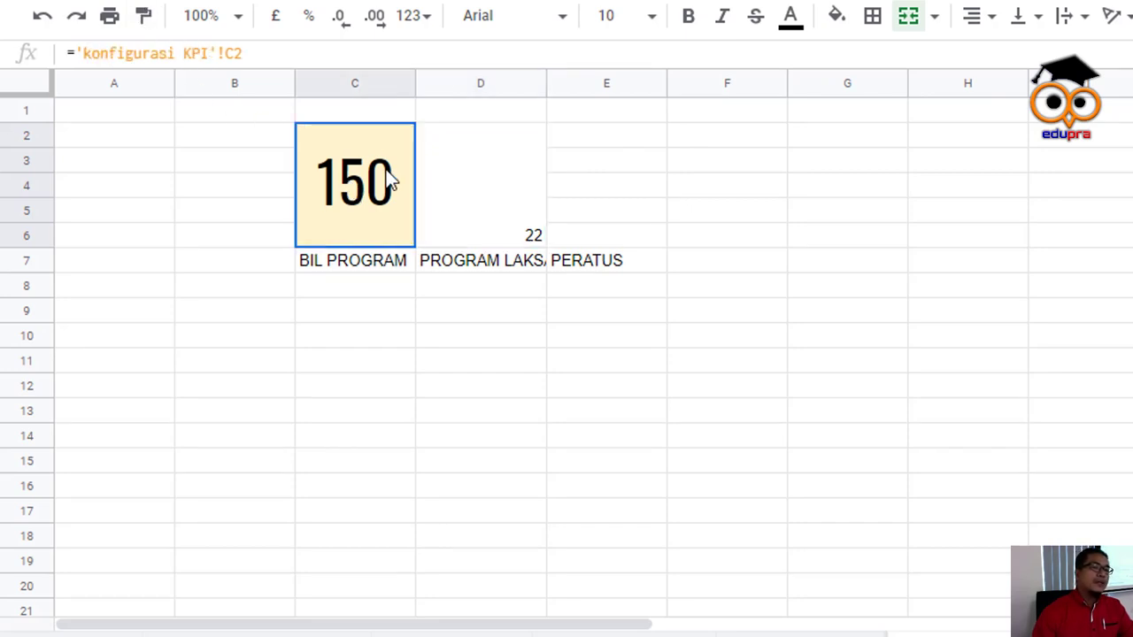
left_click(147, 21)
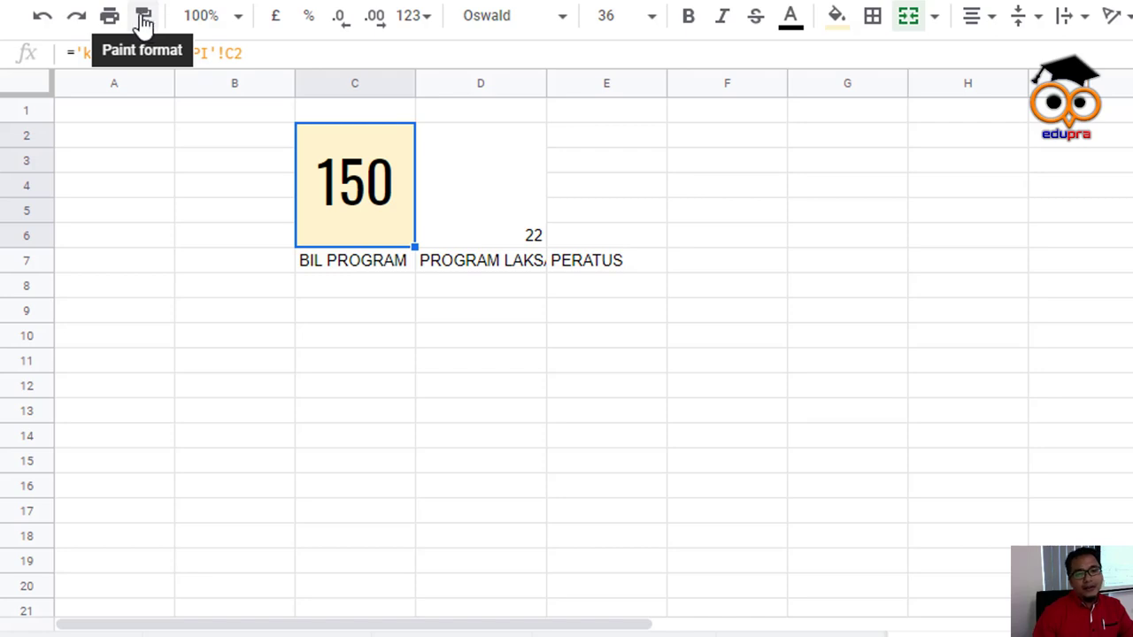
left_click(146, 21)
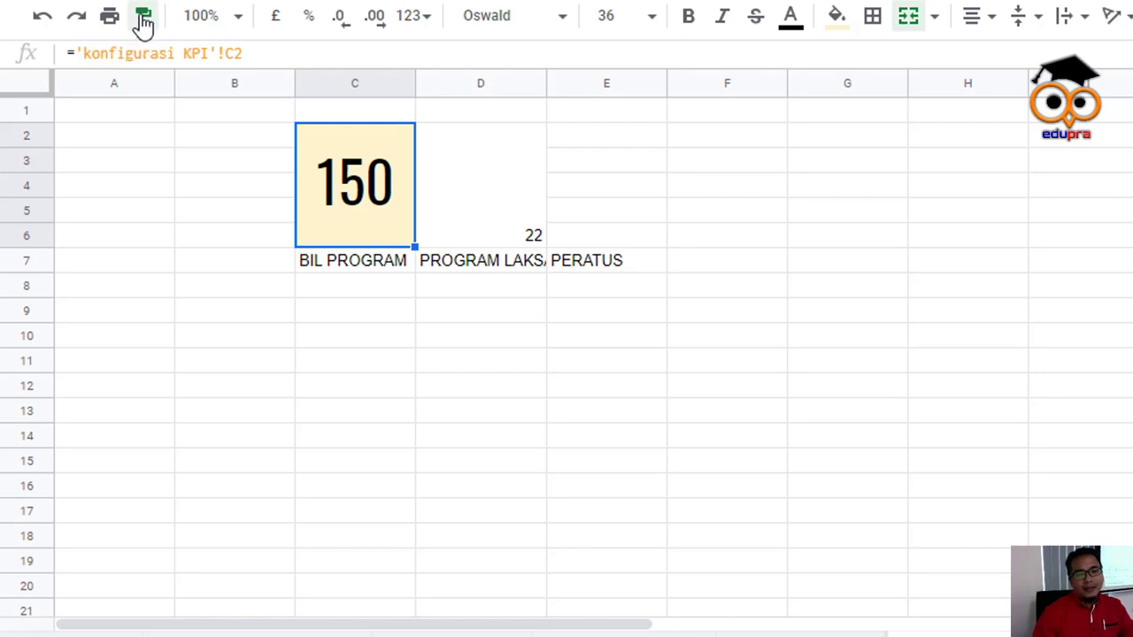
left_click(487, 217)
left_click(509, 402)
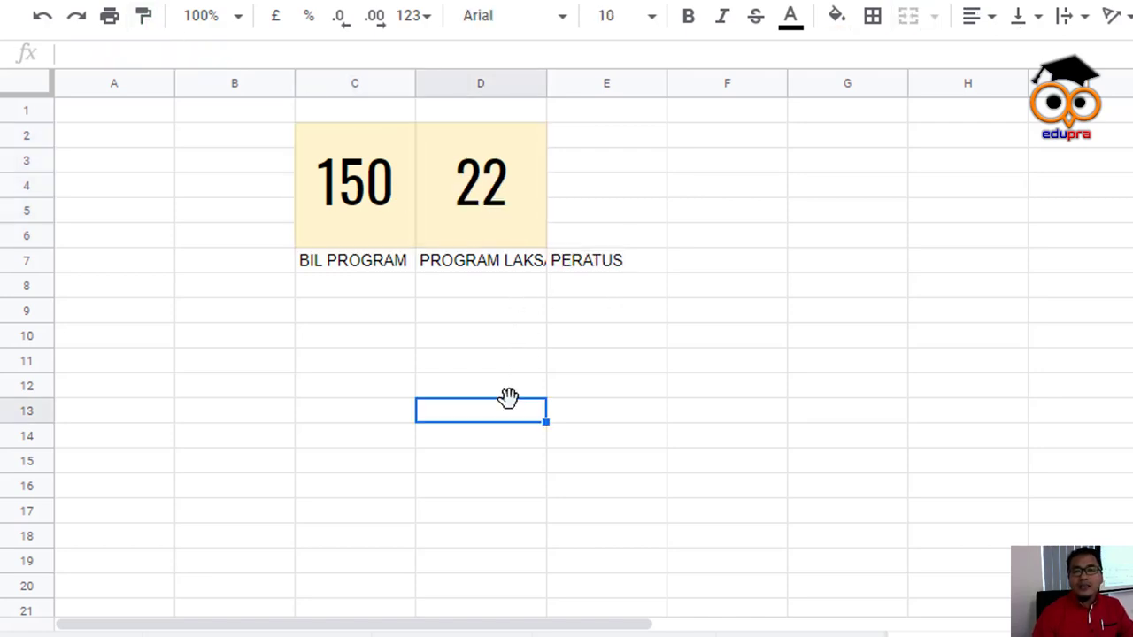
Change the background of the merged completed-programmes cell D2 to light green
left_click(483, 238)
left_click(836, 18)
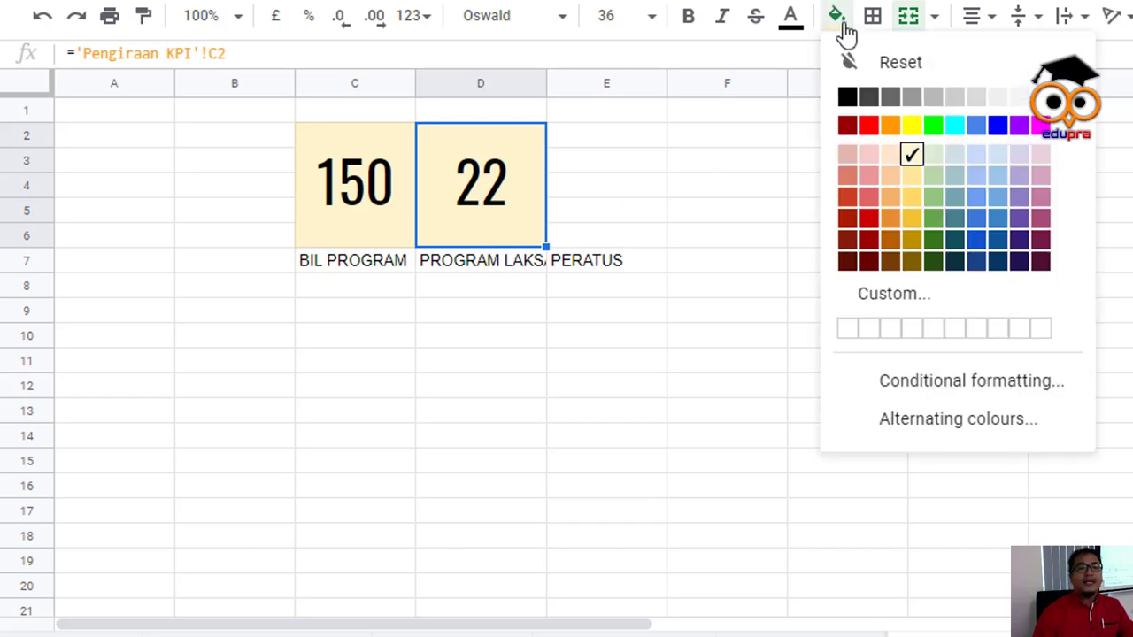
left_click(933, 158)
left_click(690, 443)
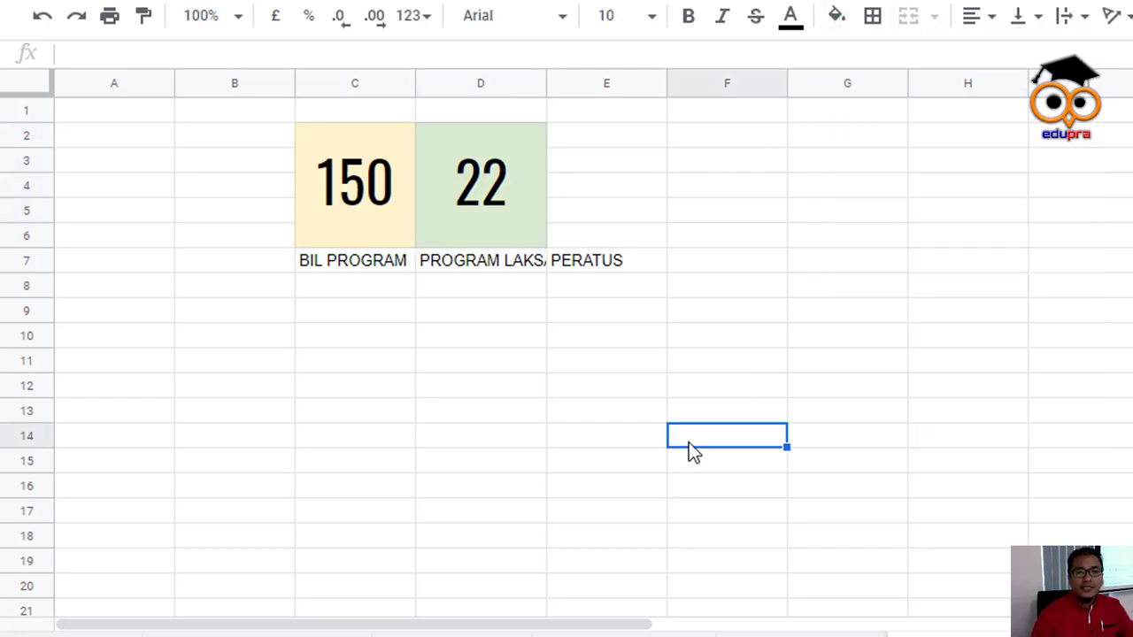
Merge cells E2:E6 above PERATUS and enter the formula ='Pengiraan KPI'!D29 in the merged cell
left_click_drag(606, 137, 617, 229)
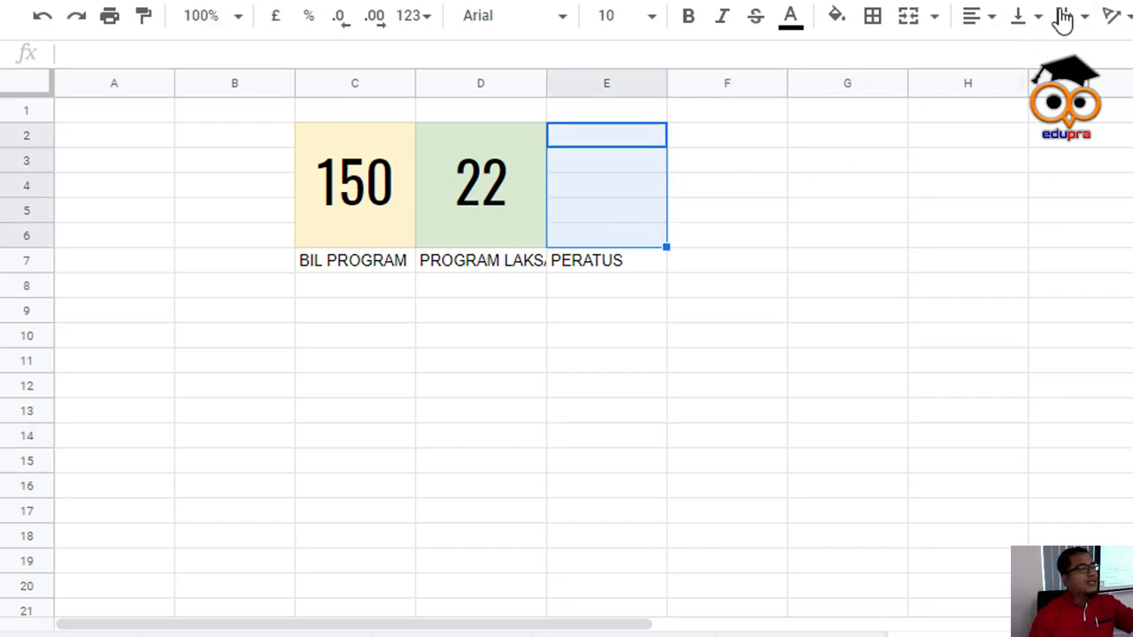
left_click(911, 20)
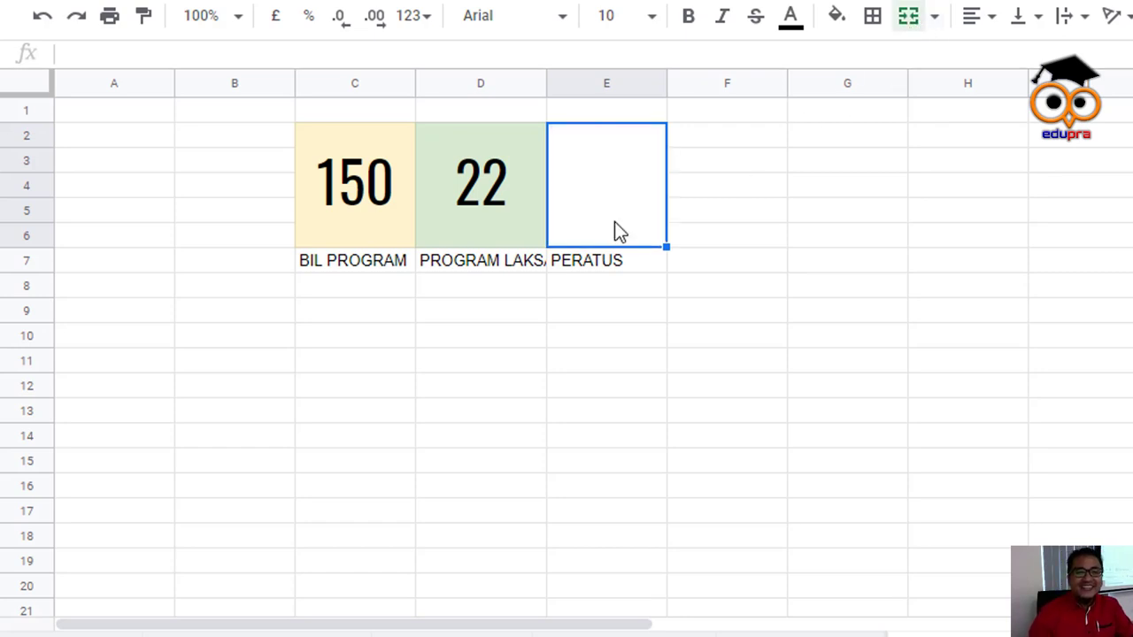
left_click(611, 273)
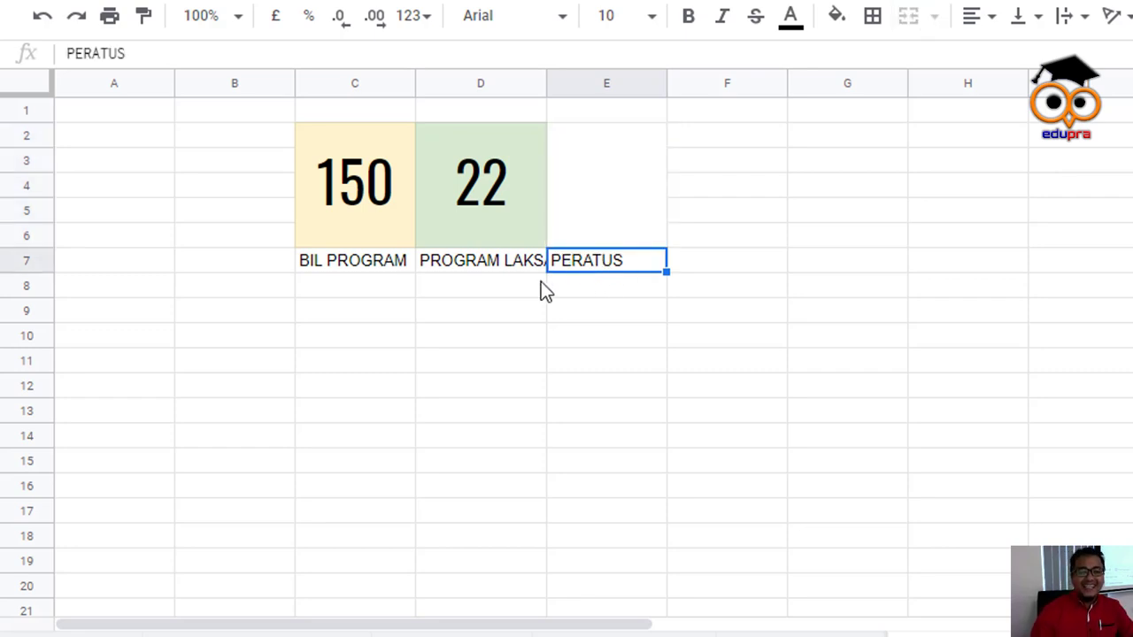
left_click(609, 188)
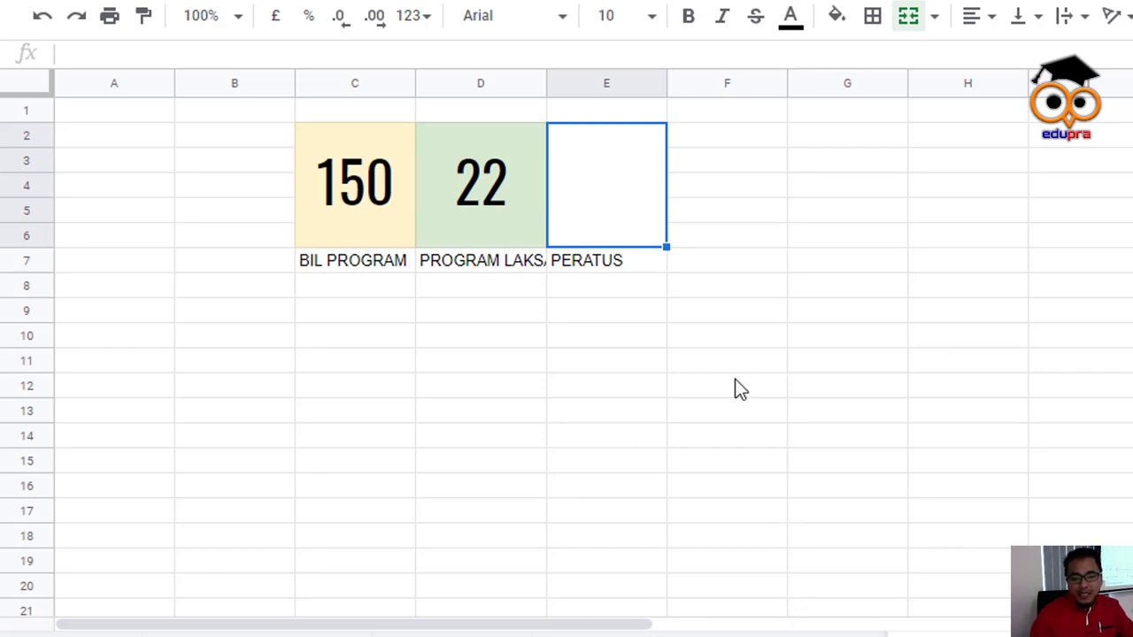
type("=")
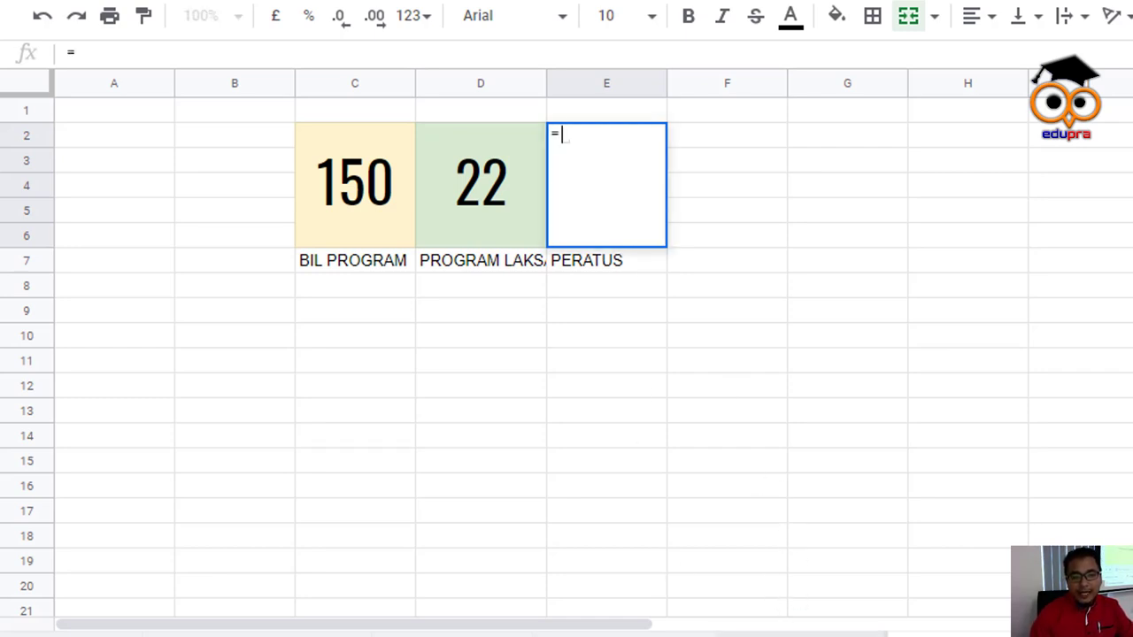
key("ctrl+shift+Page_Down")
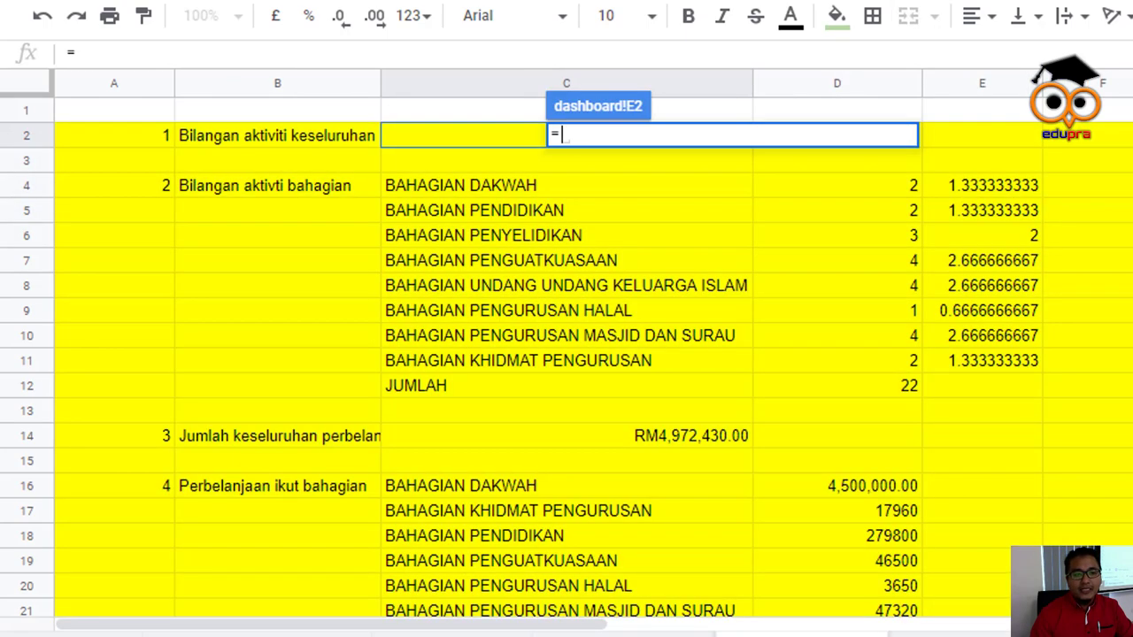
scroll(754, 391, "down", 3)
scroll(761, 442, "down", 3)
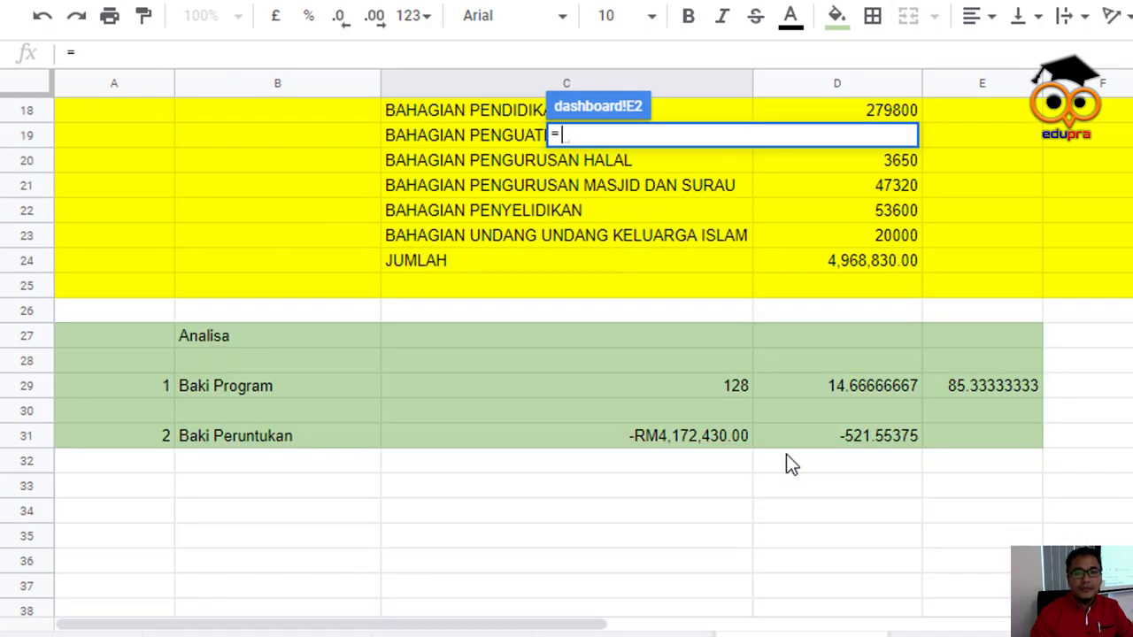
left_click(875, 387)
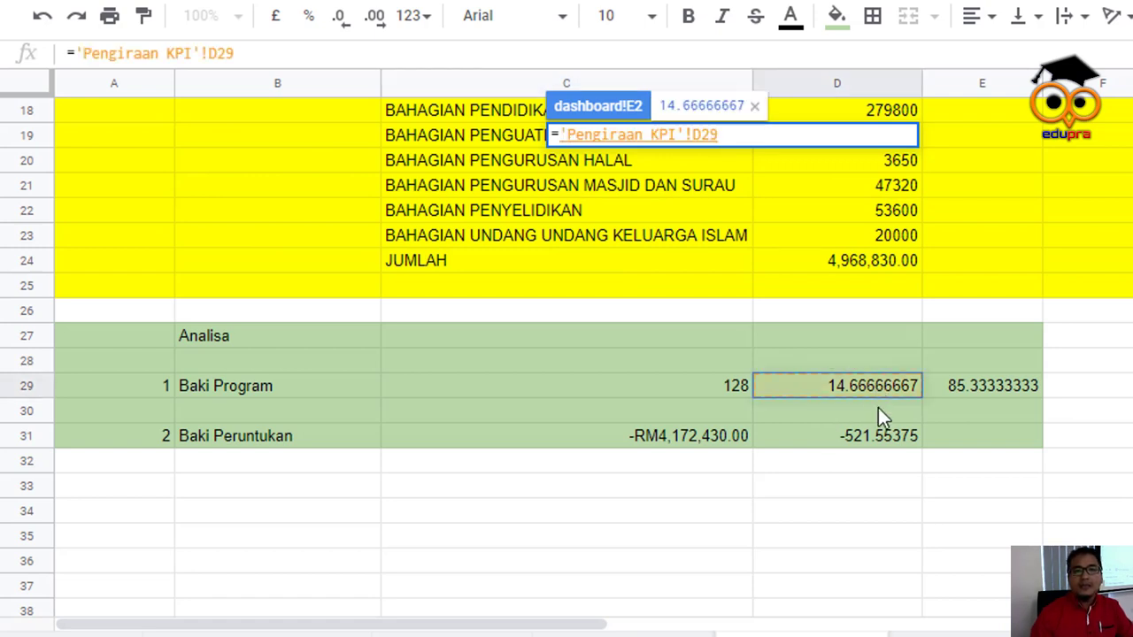
key("Return")
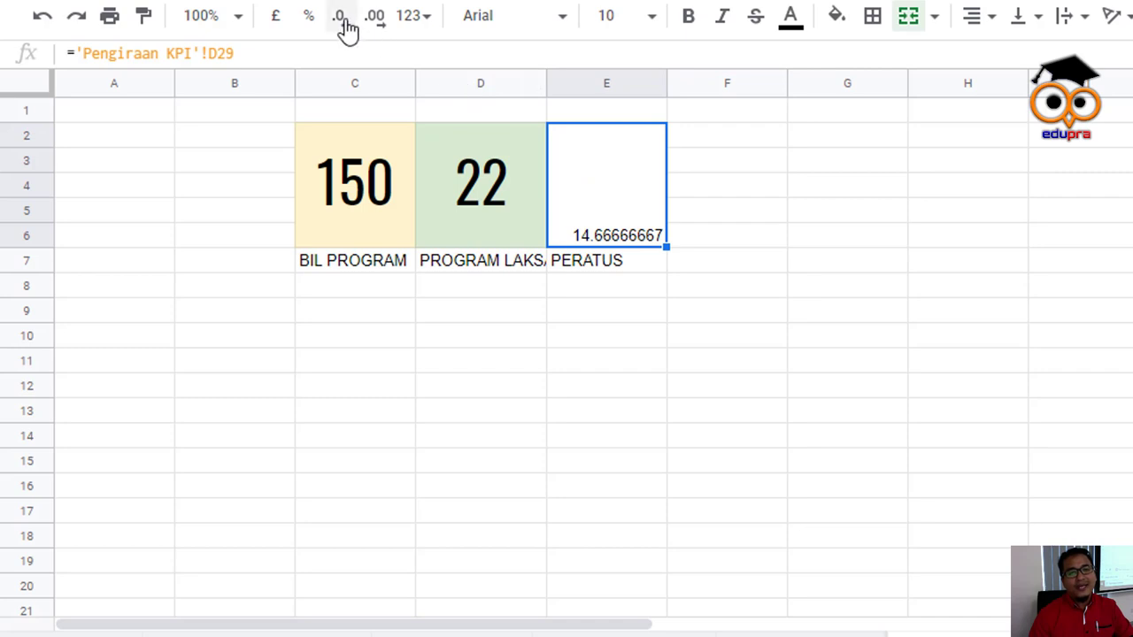
Reduce the PERATUS figure in E2 to one decimal place
left_click(376, 25)
left_click(353, 26)
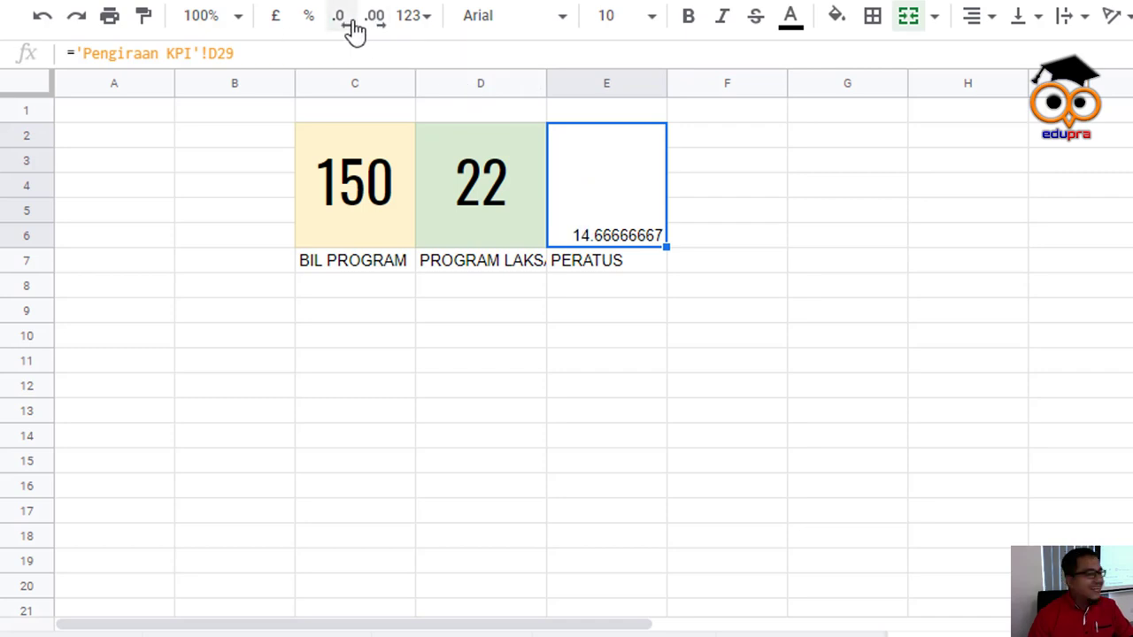
left_click(353, 26)
left_click(353, 26)
left_click(353, 26)
left_click(353, 26)
left_click(353, 26)
left_click(353, 27)
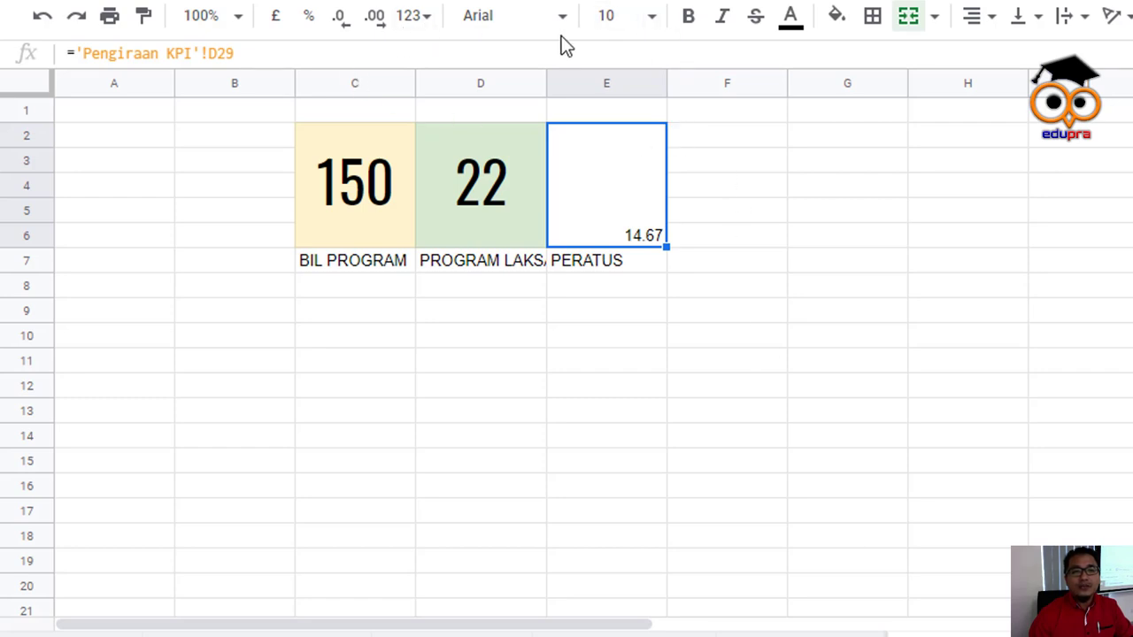
left_click(372, 21)
left_click(347, 23)
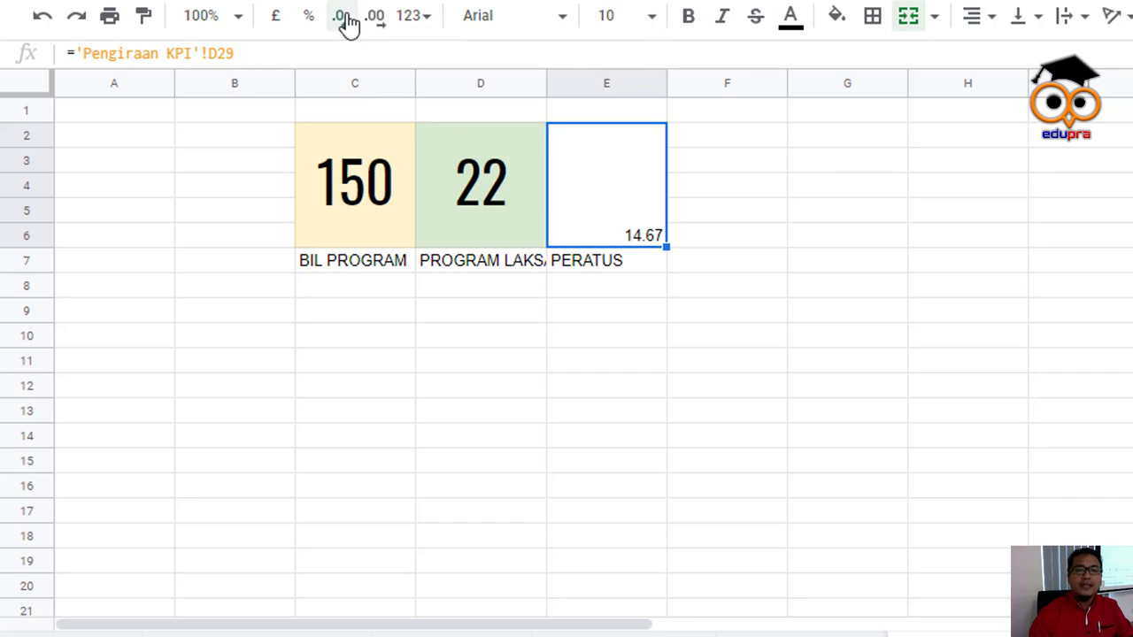
left_click(348, 23)
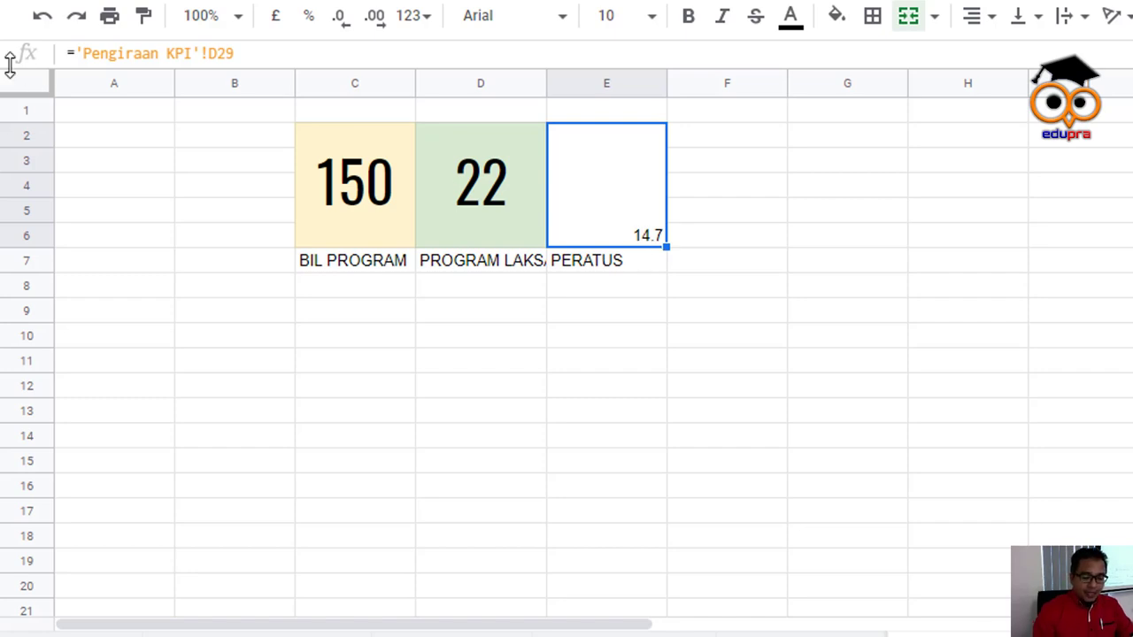
Change the PERATUS formula in E2 to =CONCATENATE('Pengiraan KPI'!D29," %")
left_click(76, 53)
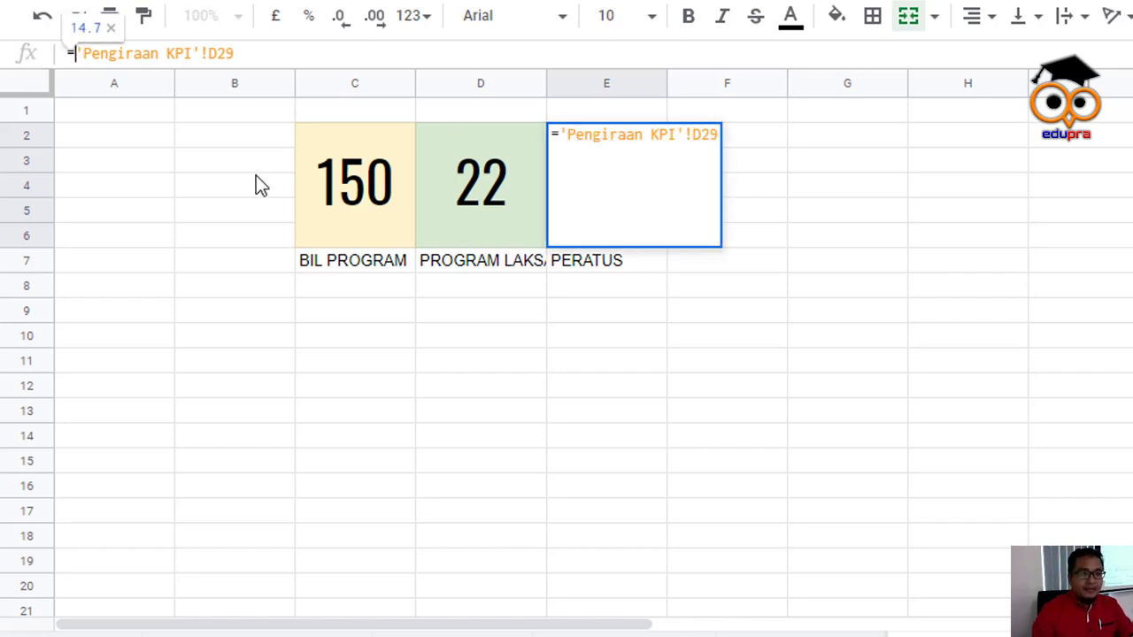
type("CONCATENATE")
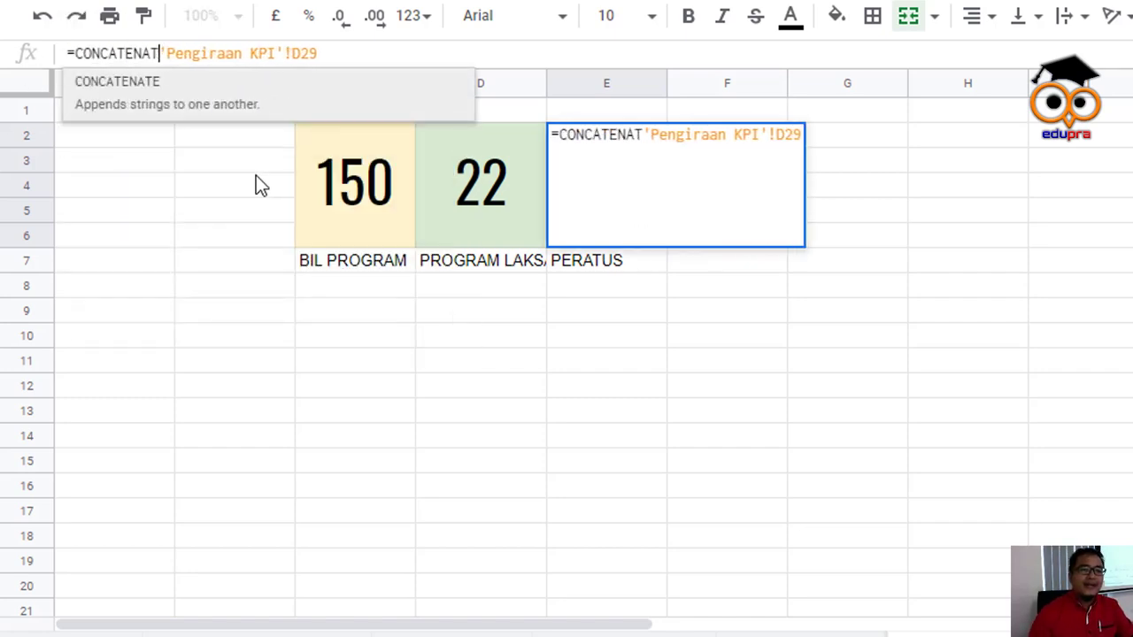
type("(")
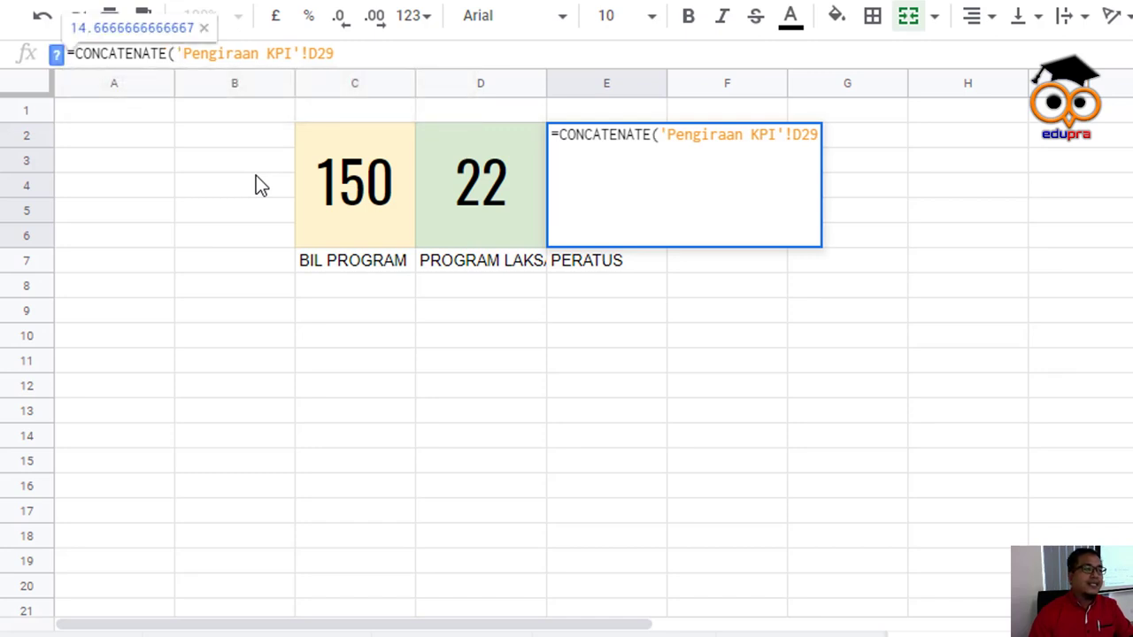
left_click(354, 54)
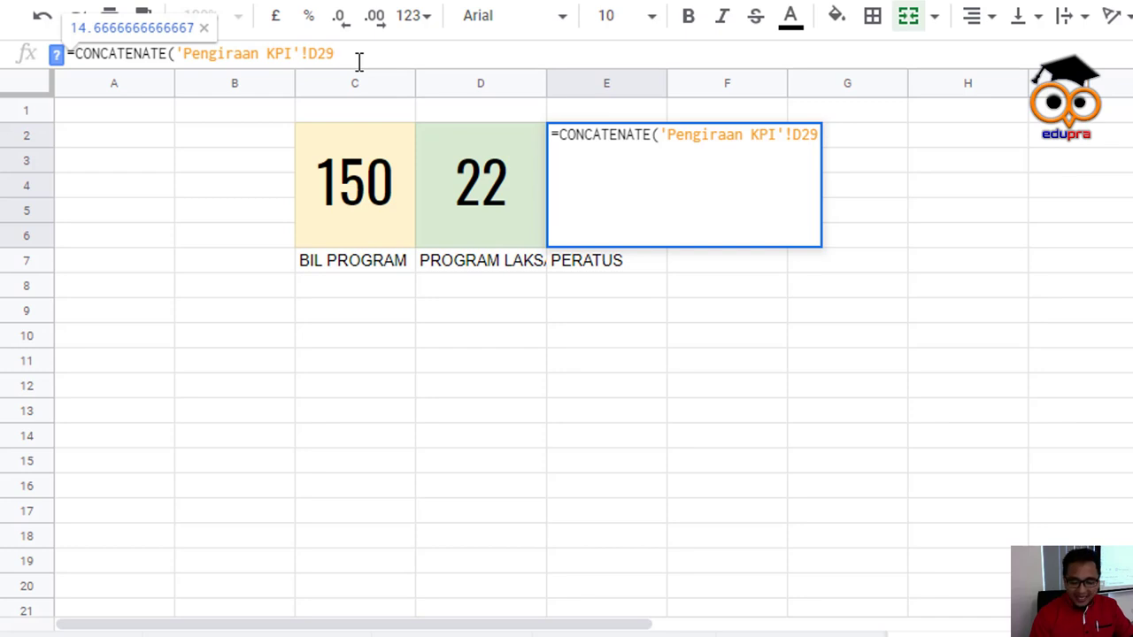
type(",")
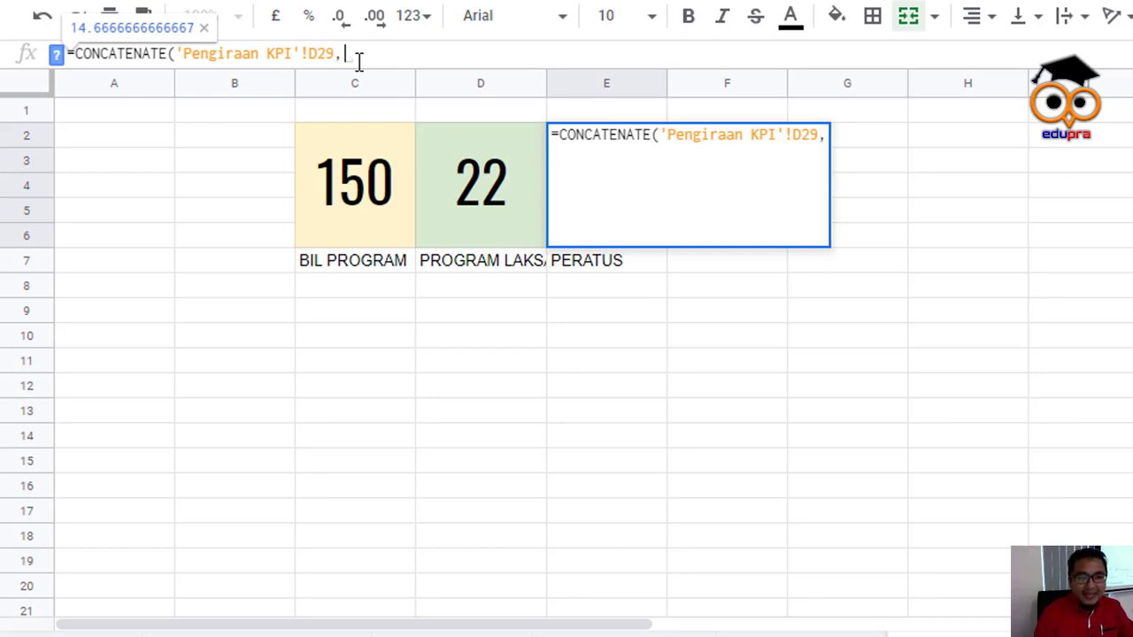
type("\"")
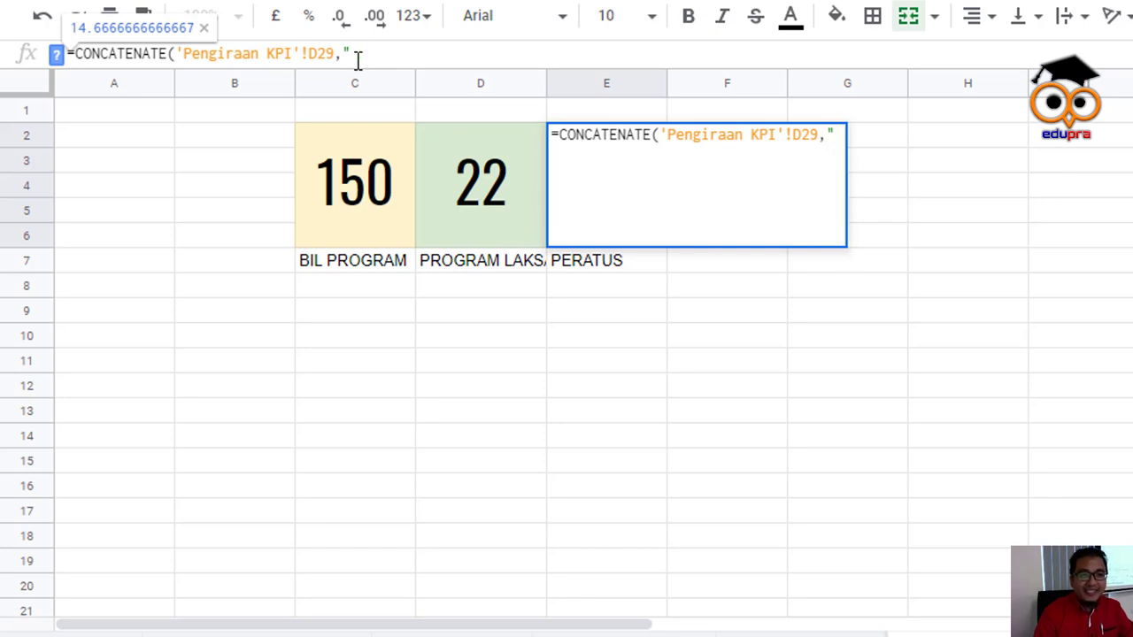
type(" %")
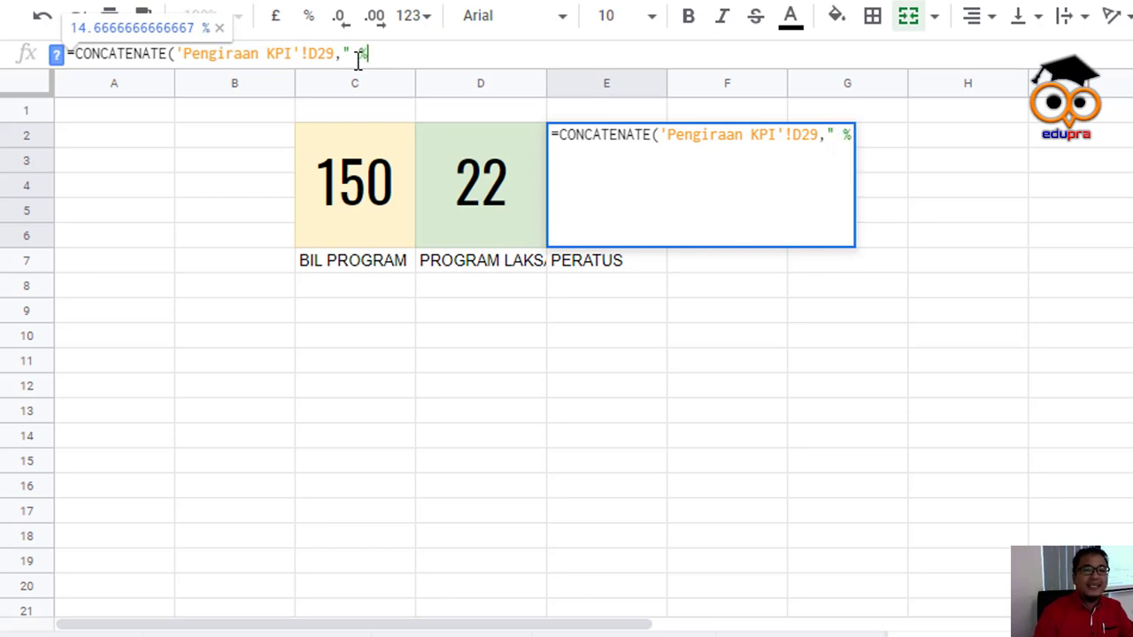
type("\")")
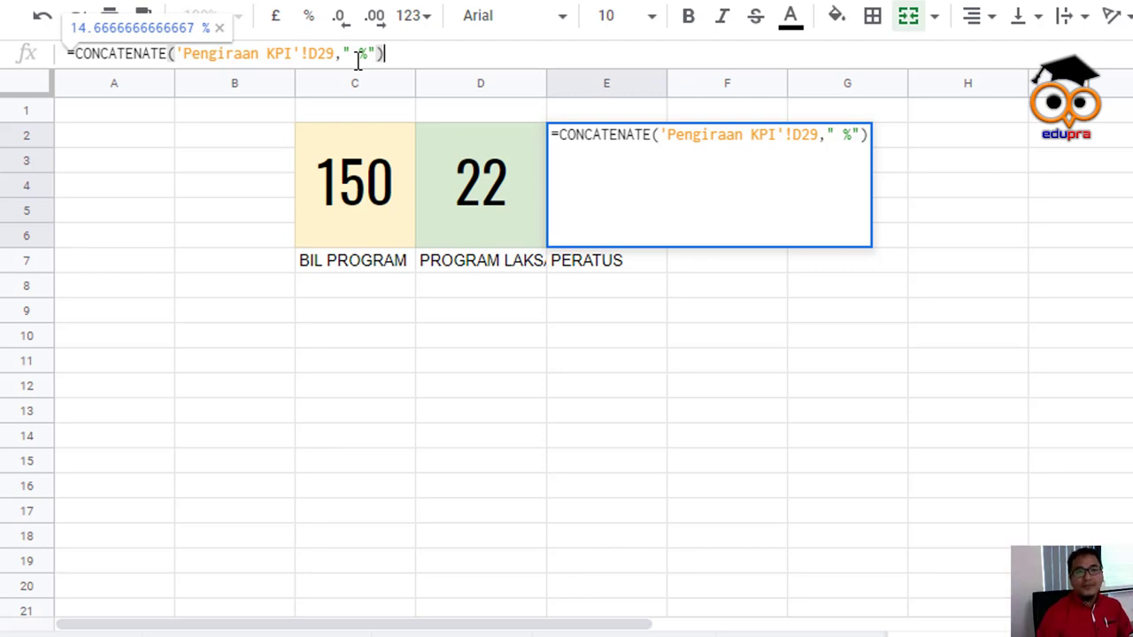
key("Return")
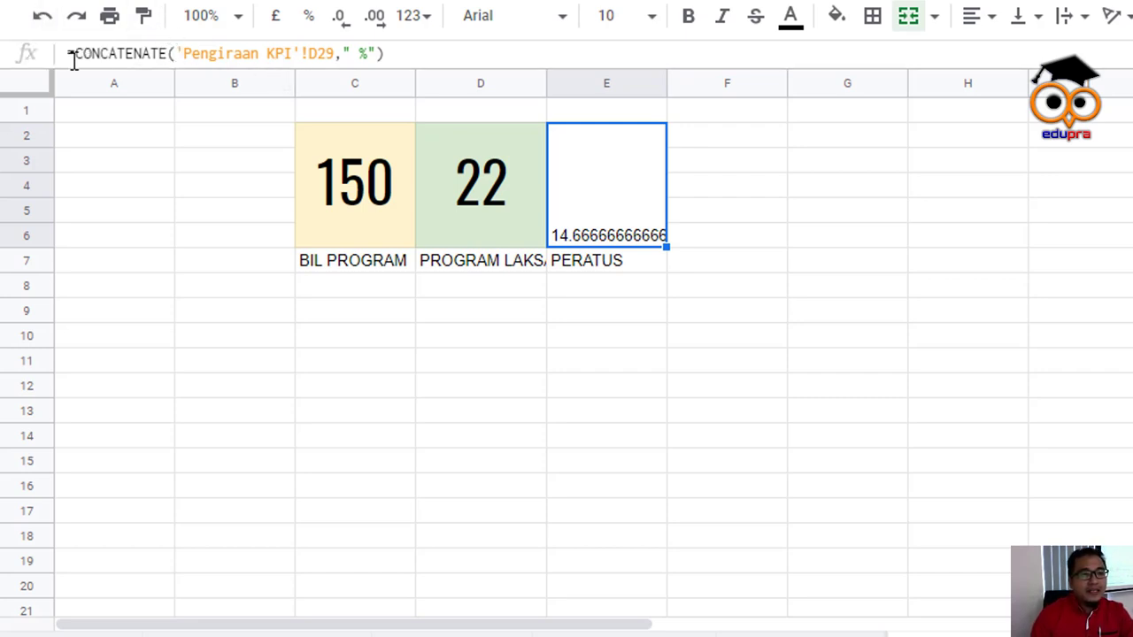
Try wrapping the D29 reference in the E2 formula as DECIMAL('Pengiraan KPI'!D29,1), and undo that change
left_click(179, 54)
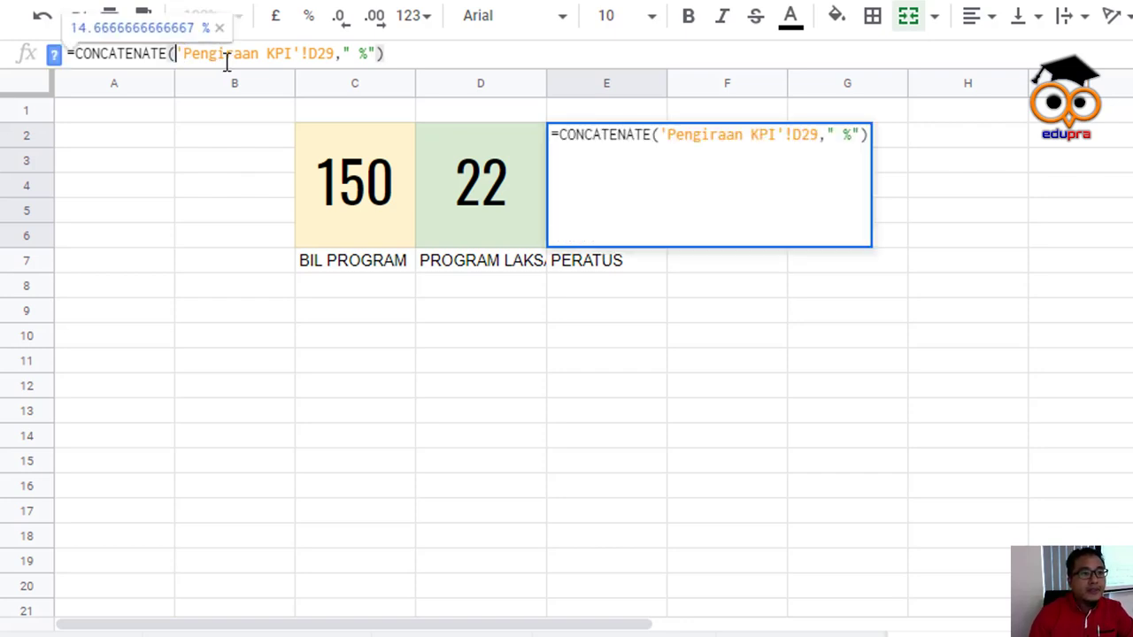
type("DE")
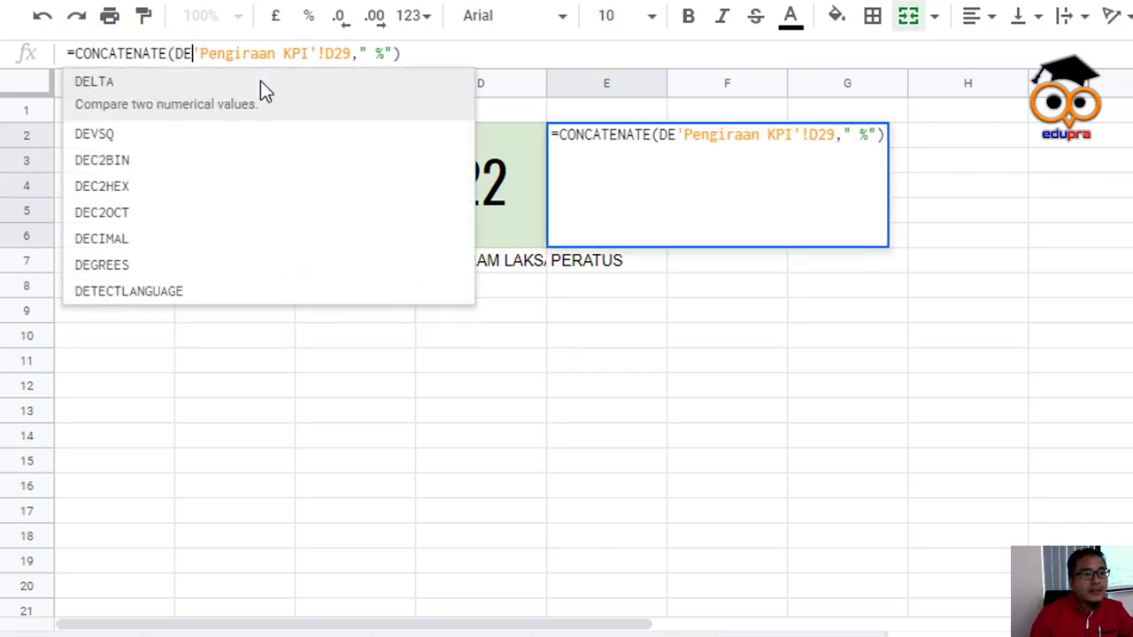
type("C")
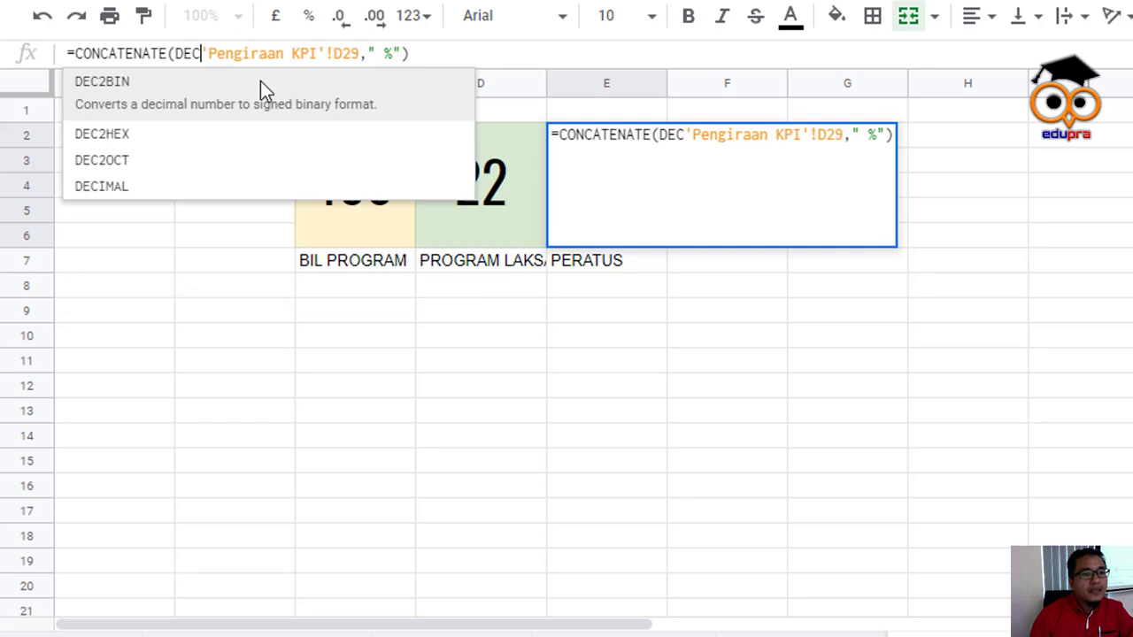
left_click(106, 181)
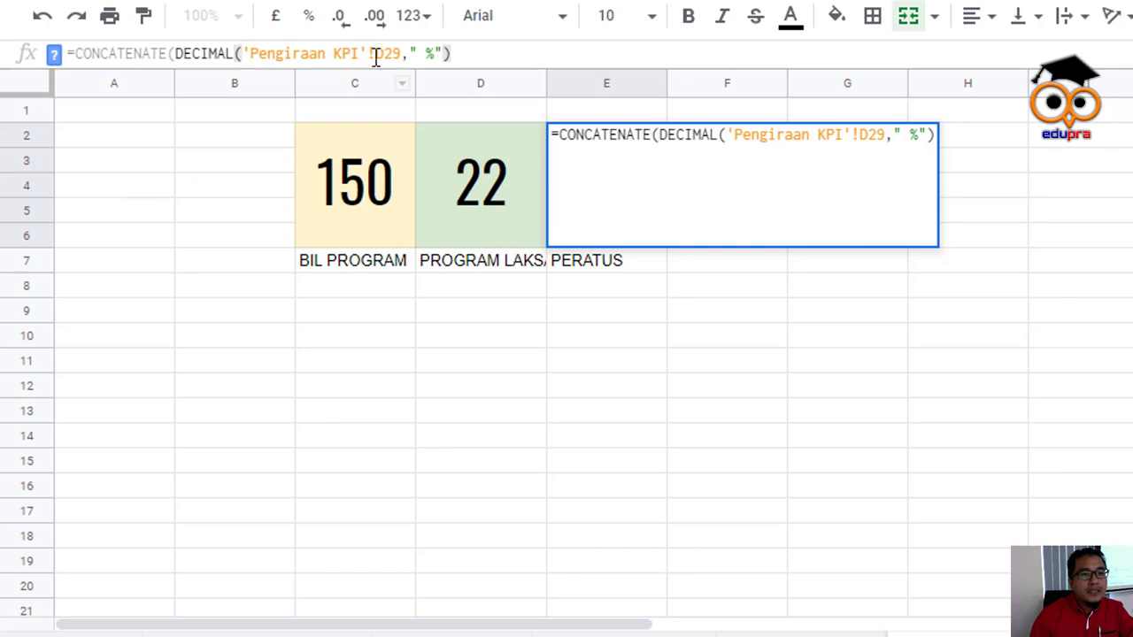
left_click(403, 54)
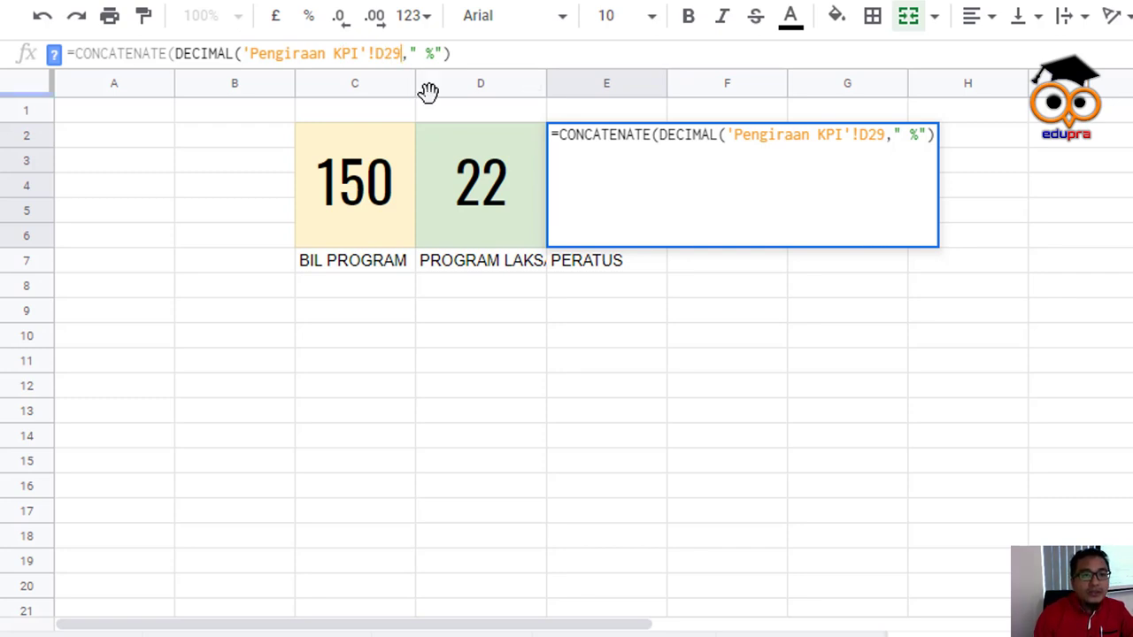
type(",1")
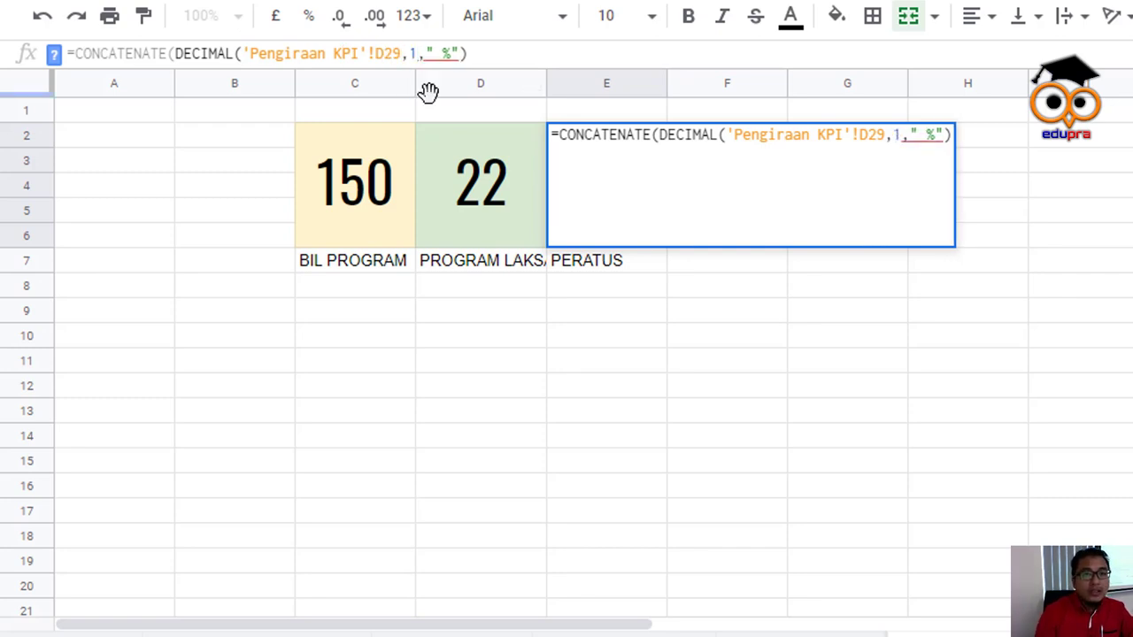
type("(")
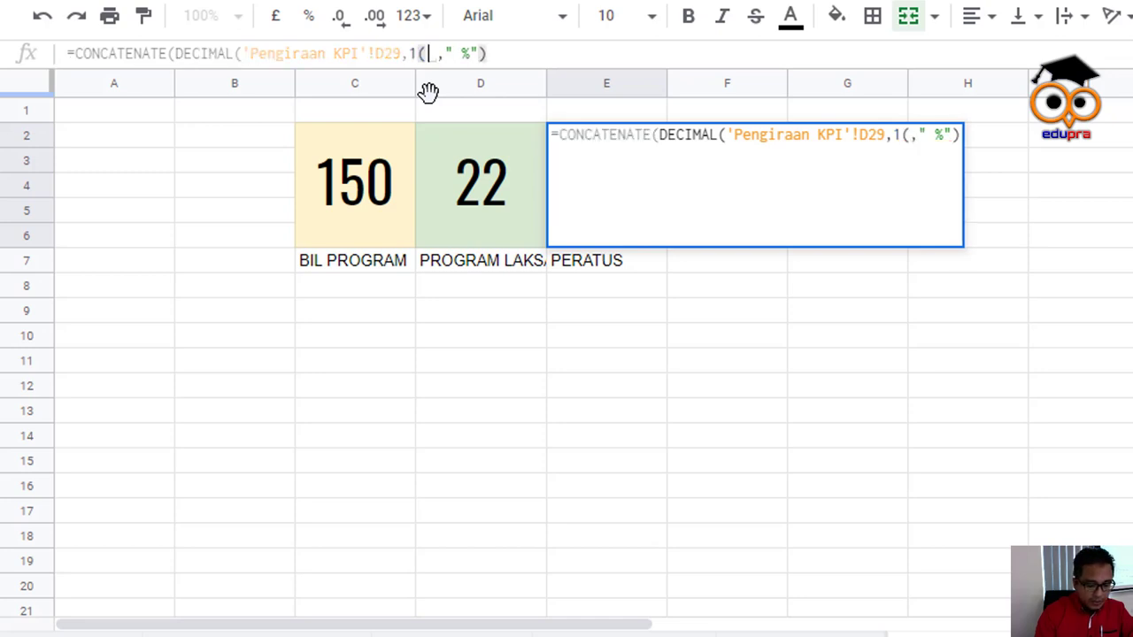
key("BackSpace")
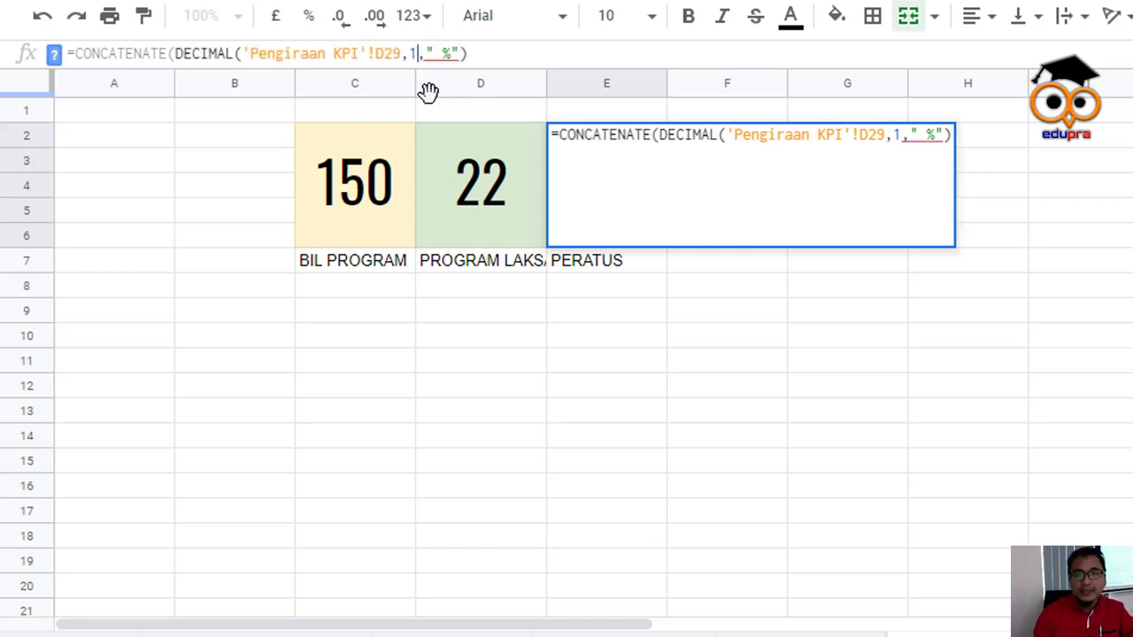
type(")")
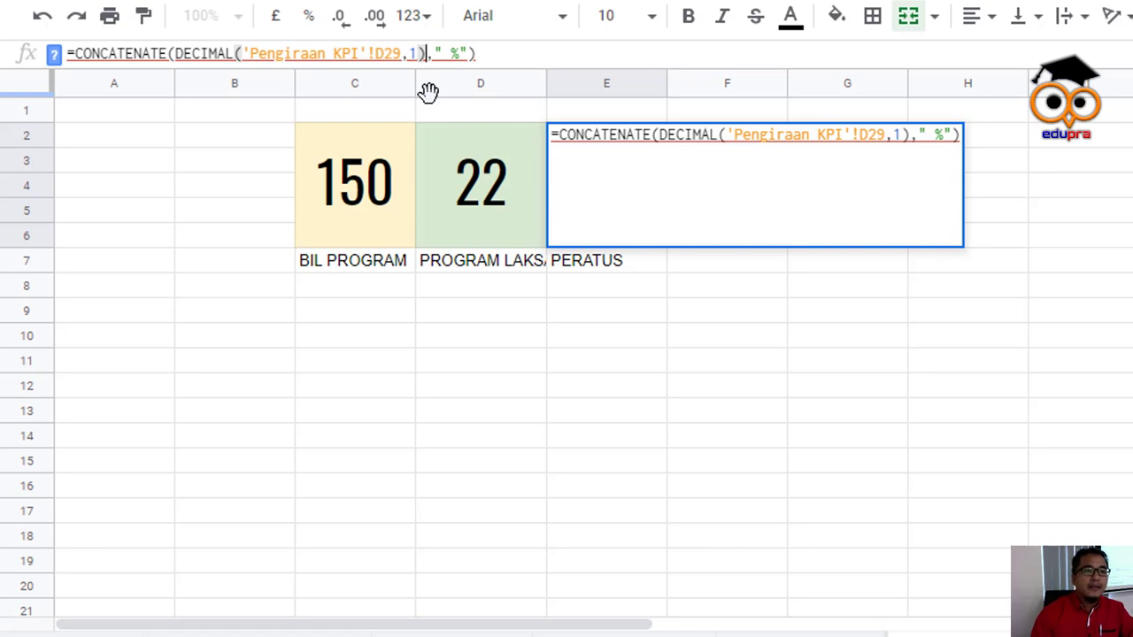
key("Return")
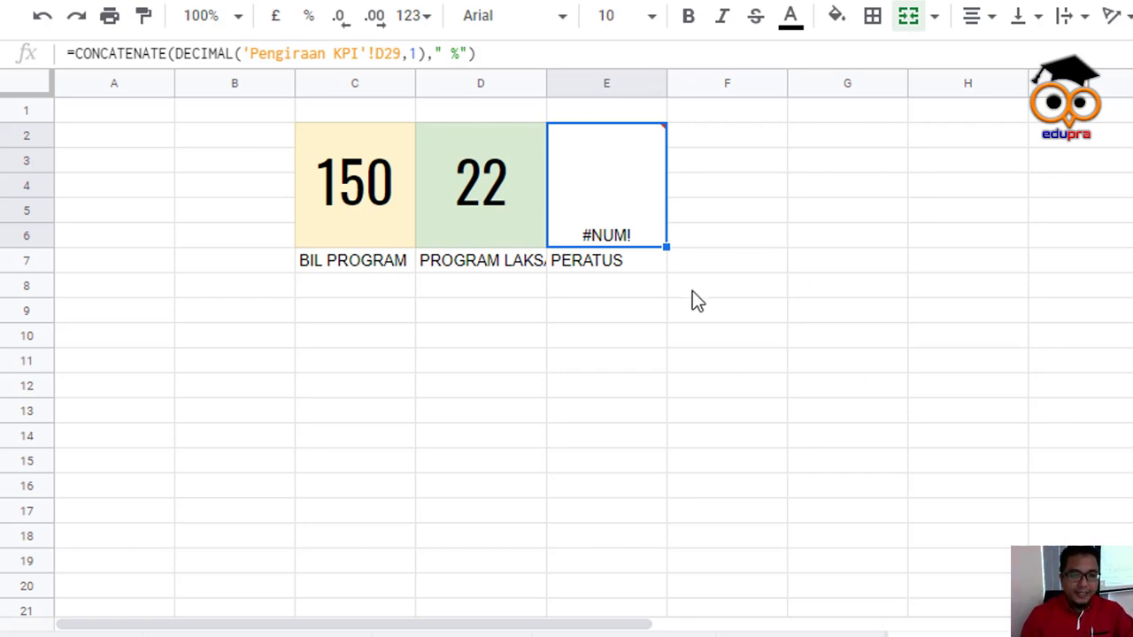
key("ctrl+z")
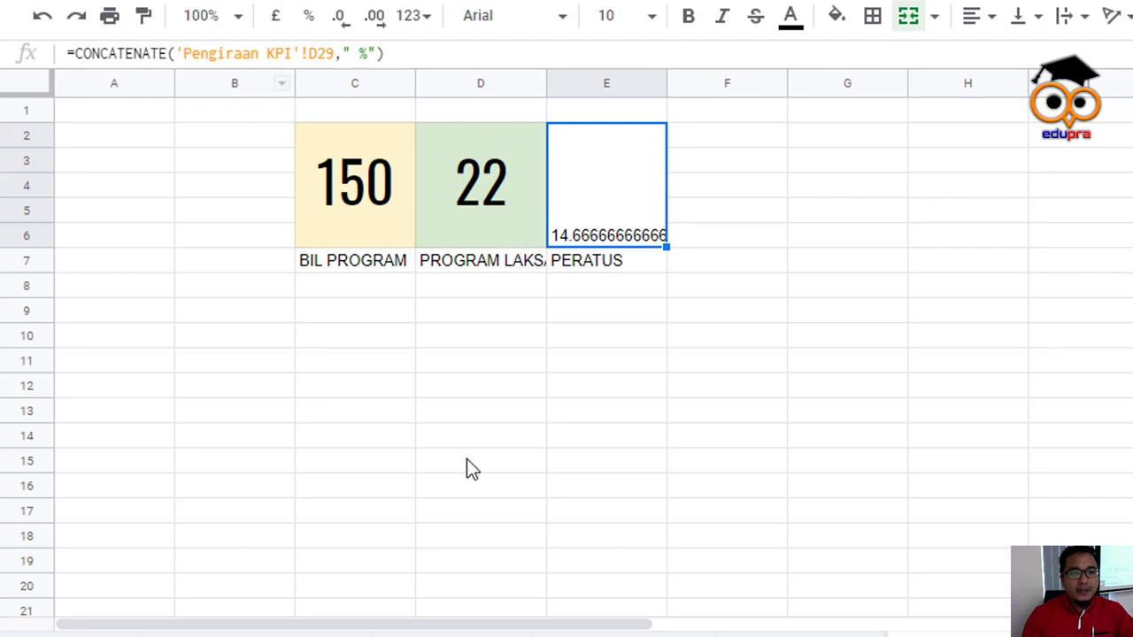
Set the BILANGAN PROGRAM value in C2 of the KPI configuration sheet to 80 and return to the dashboard sheet
key("ctrl+shift+Page_Up")
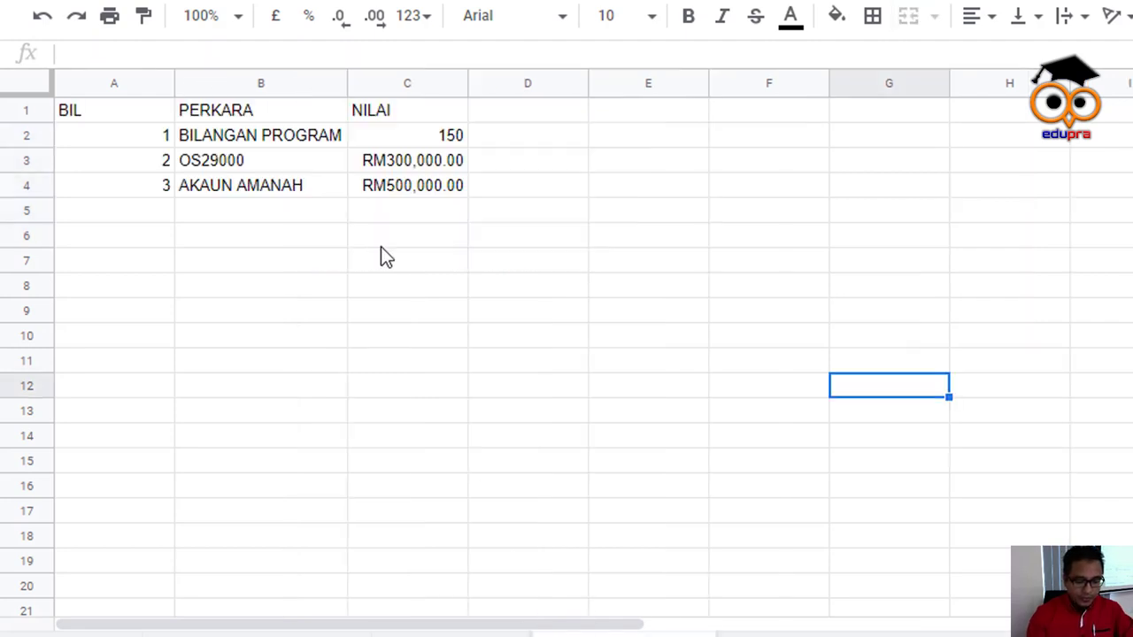
left_click(436, 142)
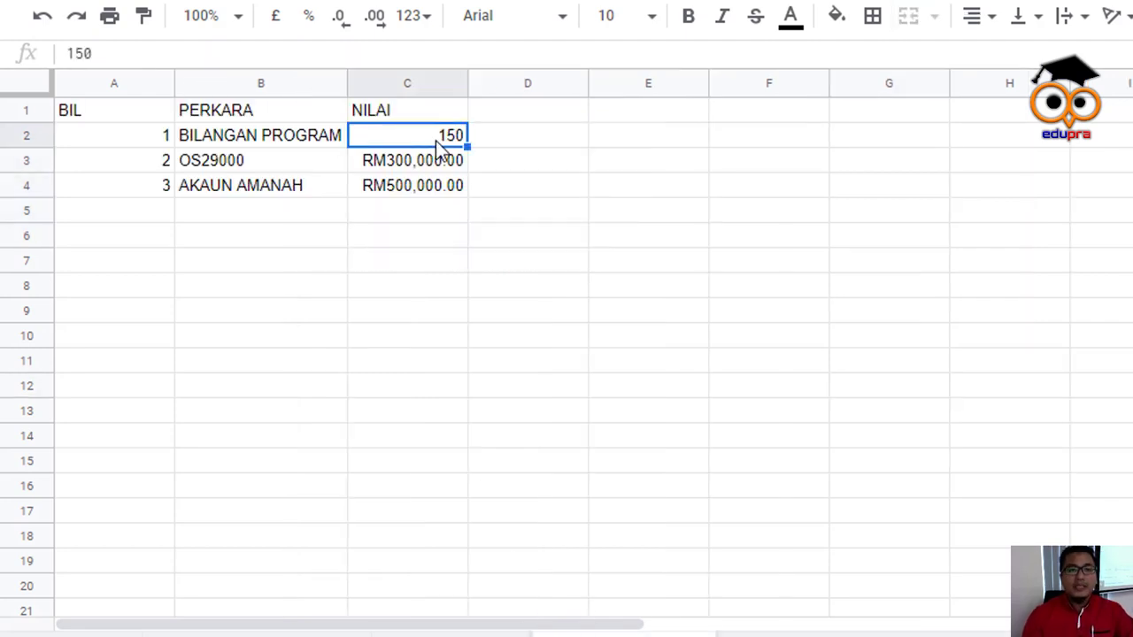
type("80")
key("Return")
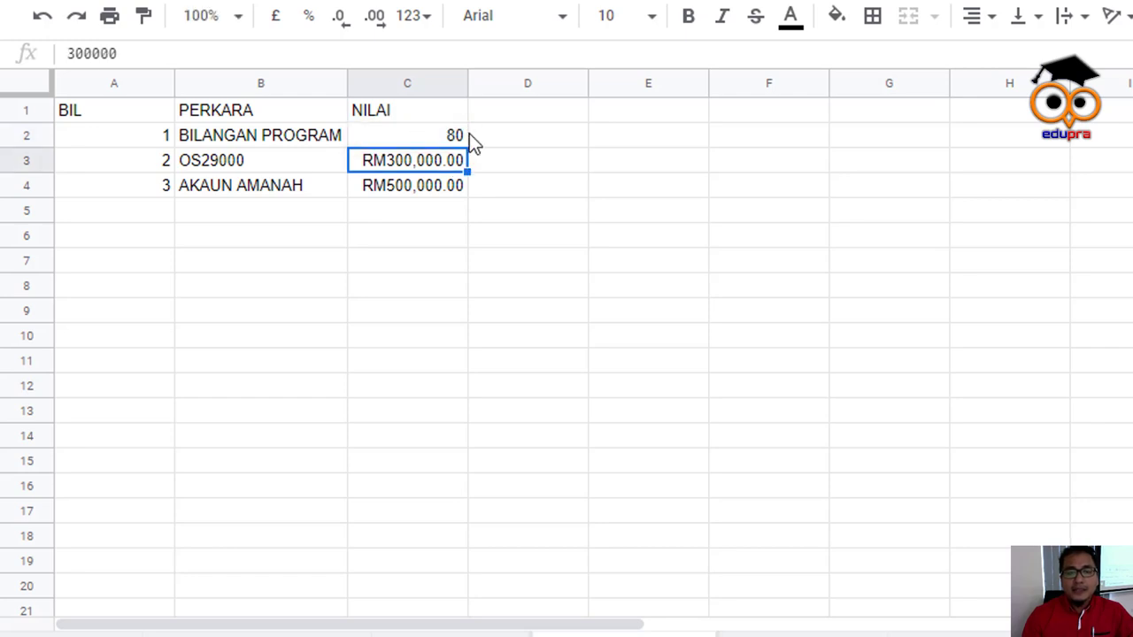
left_click(651, 407)
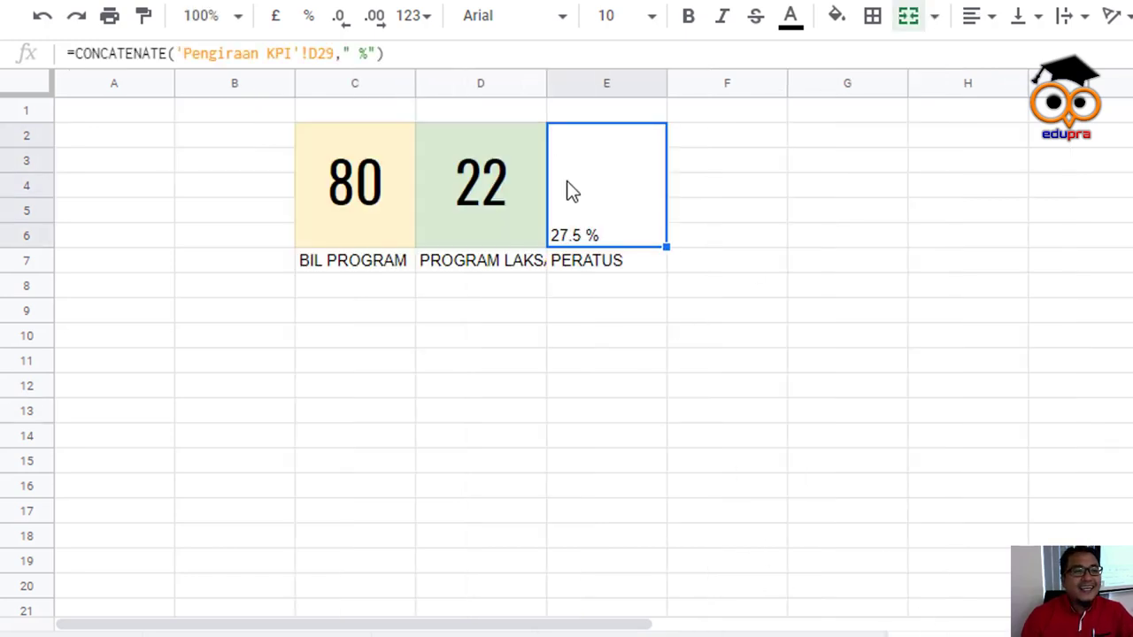
Copy the formatting of the completed-programmes figure D2 onto the PERATUS figure E2 and widen column E to fit it
left_click(503, 162)
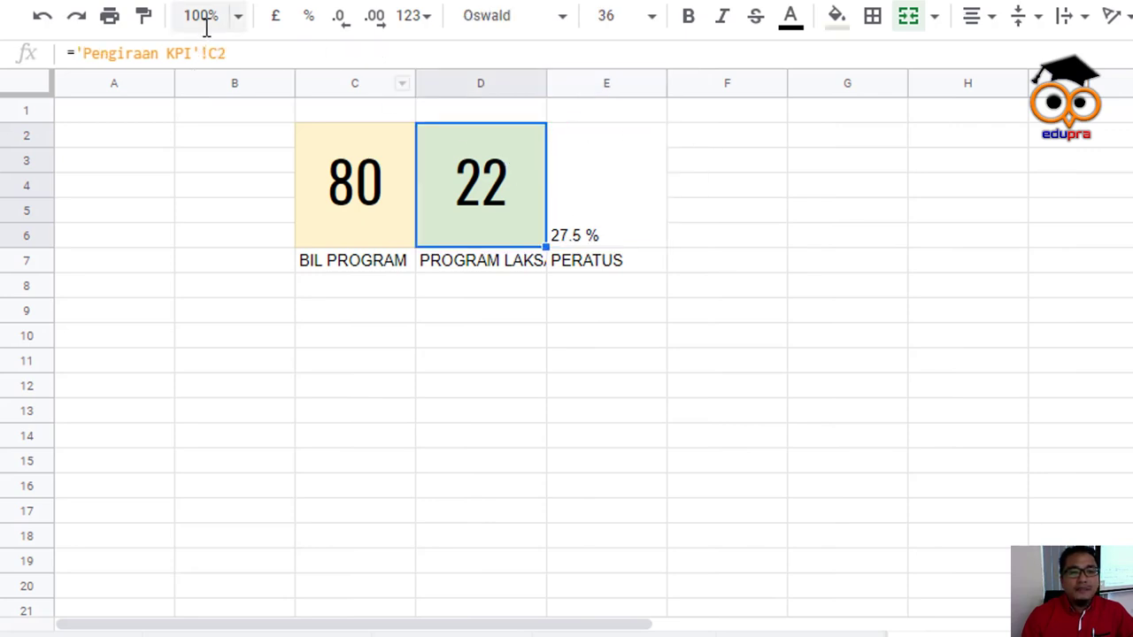
left_click(142, 21)
left_click(605, 219)
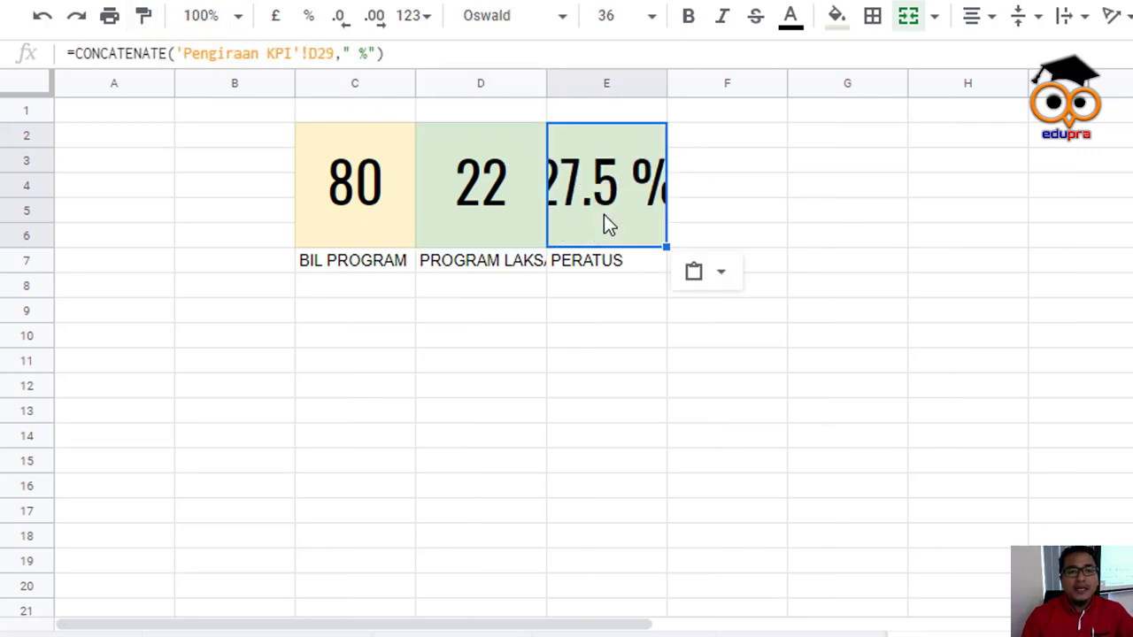
left_click(662, 84)
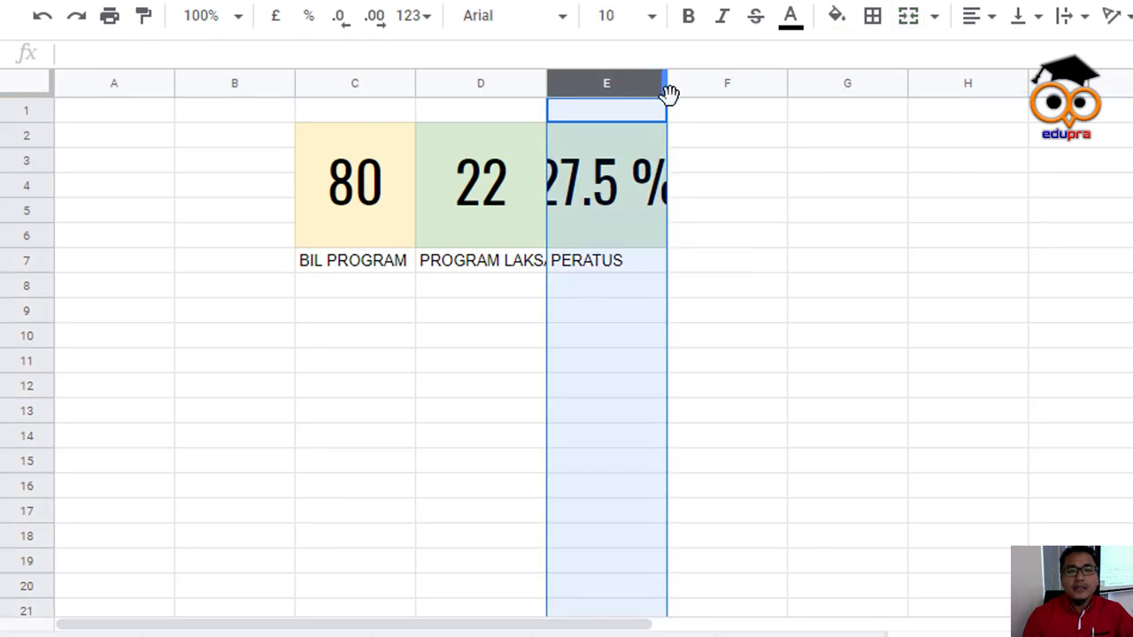
left_click_drag(670, 100, 708, 89)
left_click(797, 267)
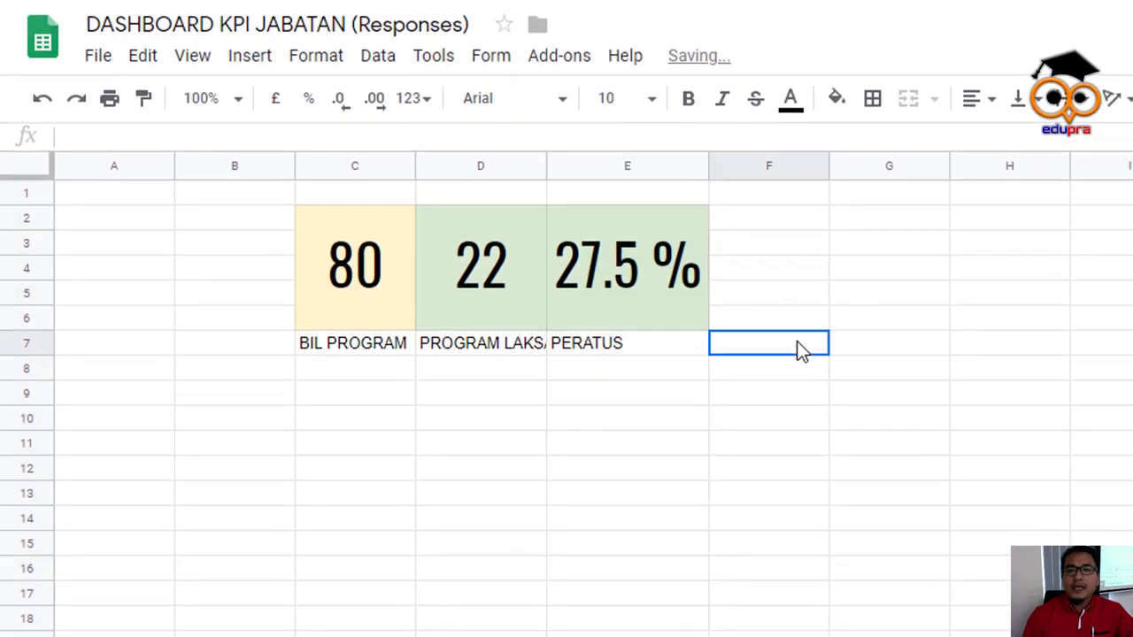
Change the background of the merged PERATUS cell E2 to light orange
left_click(689, 301)
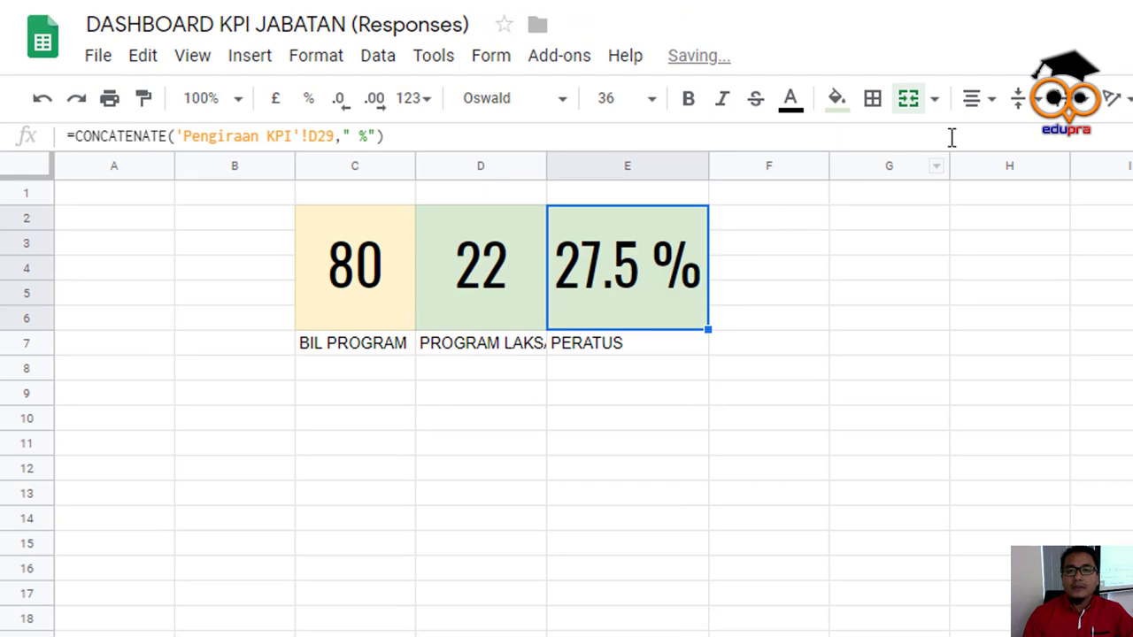
left_click(840, 101)
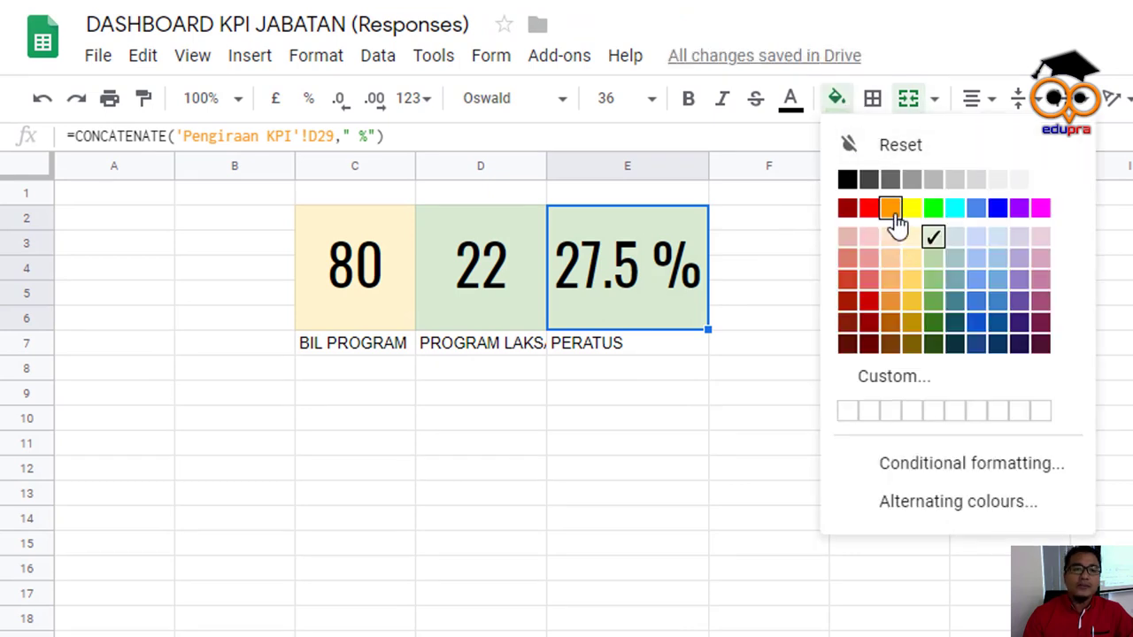
left_click(890, 237)
left_click(784, 447)
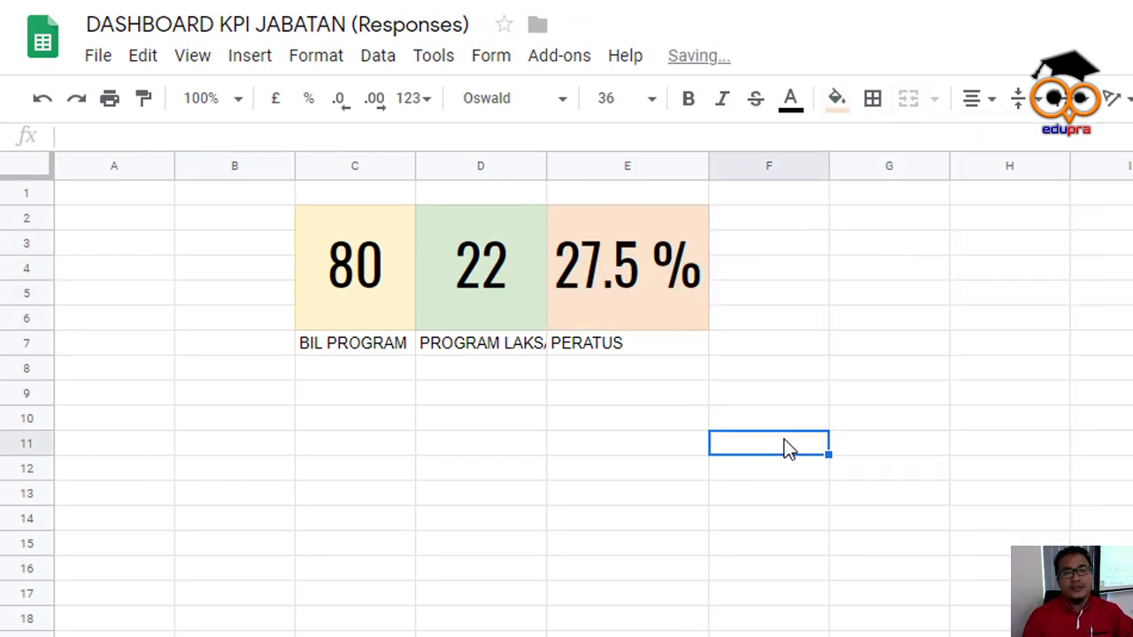
Centre the labels in C7:E7 horizontally and vertically and wrap their text within the cells
left_click(561, 348)
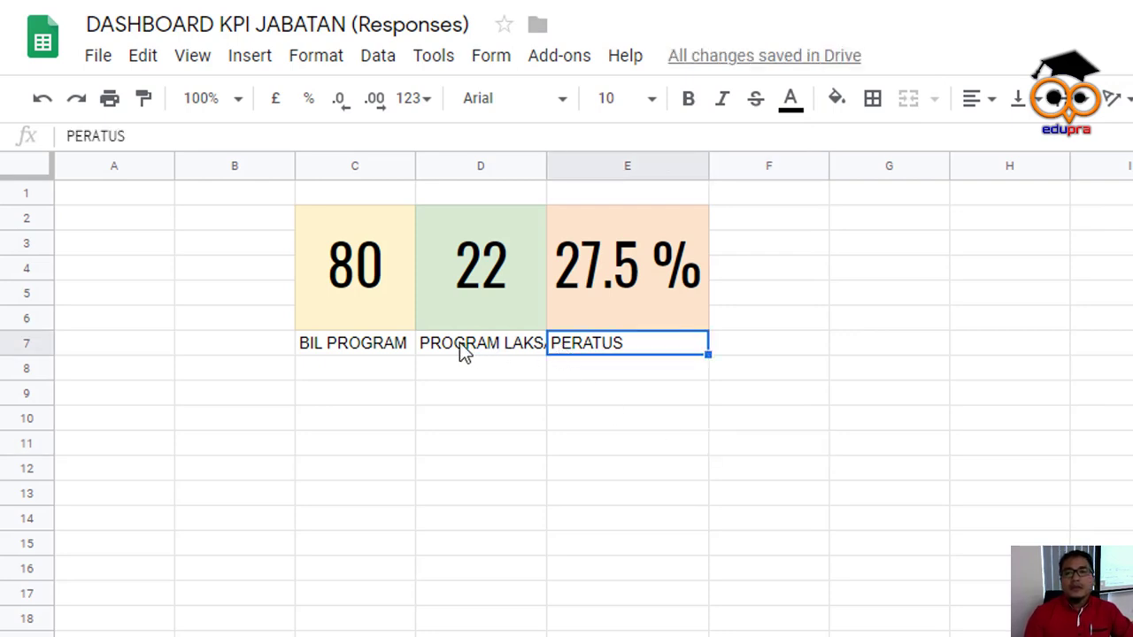
left_click_drag(347, 346, 572, 351)
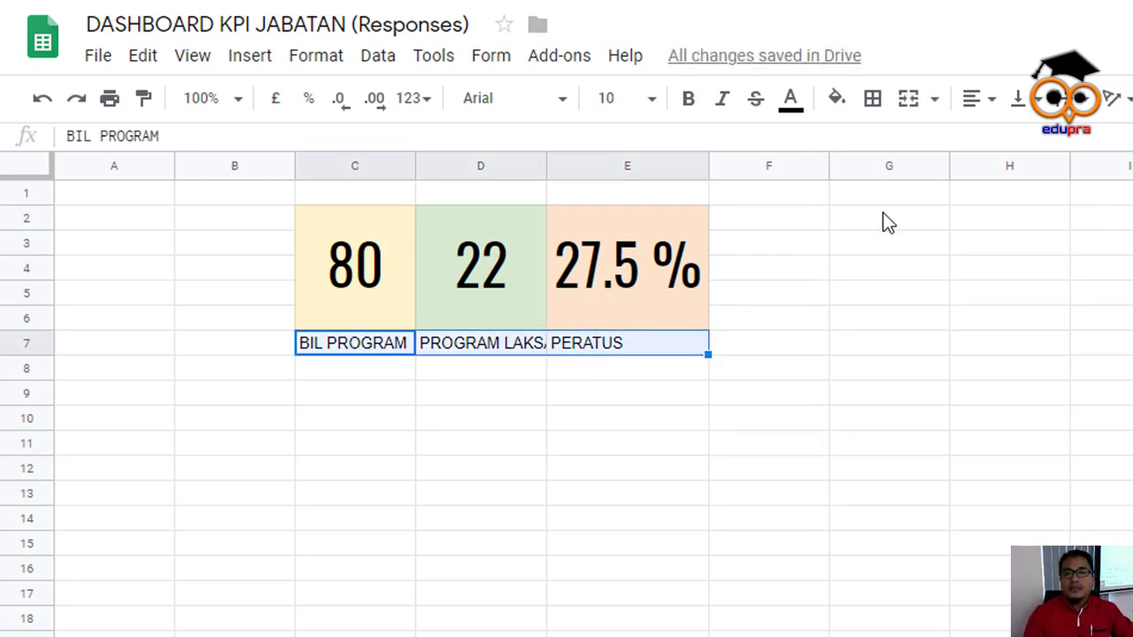
left_click(974, 98)
left_click(1004, 140)
left_click(1020, 99)
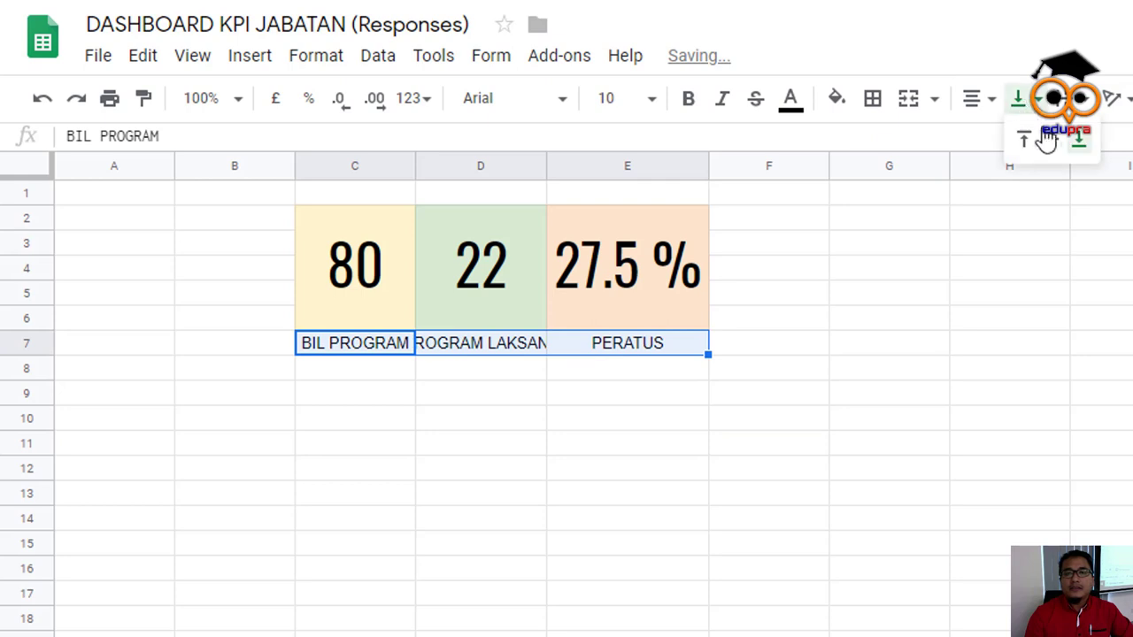
left_click(1052, 134)
left_click(1078, 99)
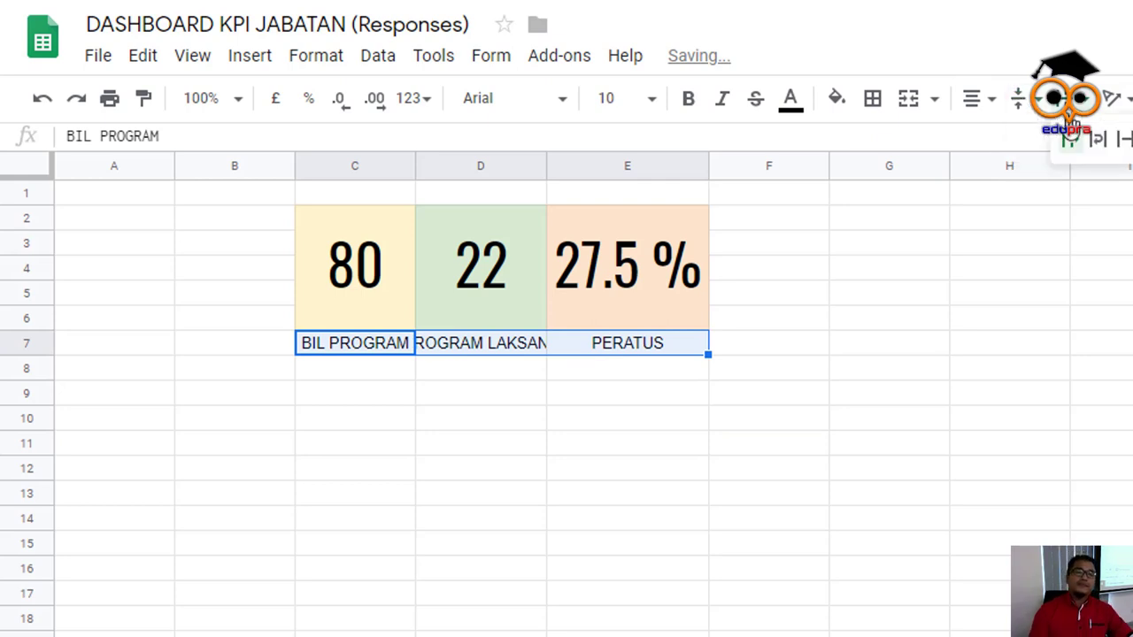
left_click(1094, 142)
left_click(933, 518)
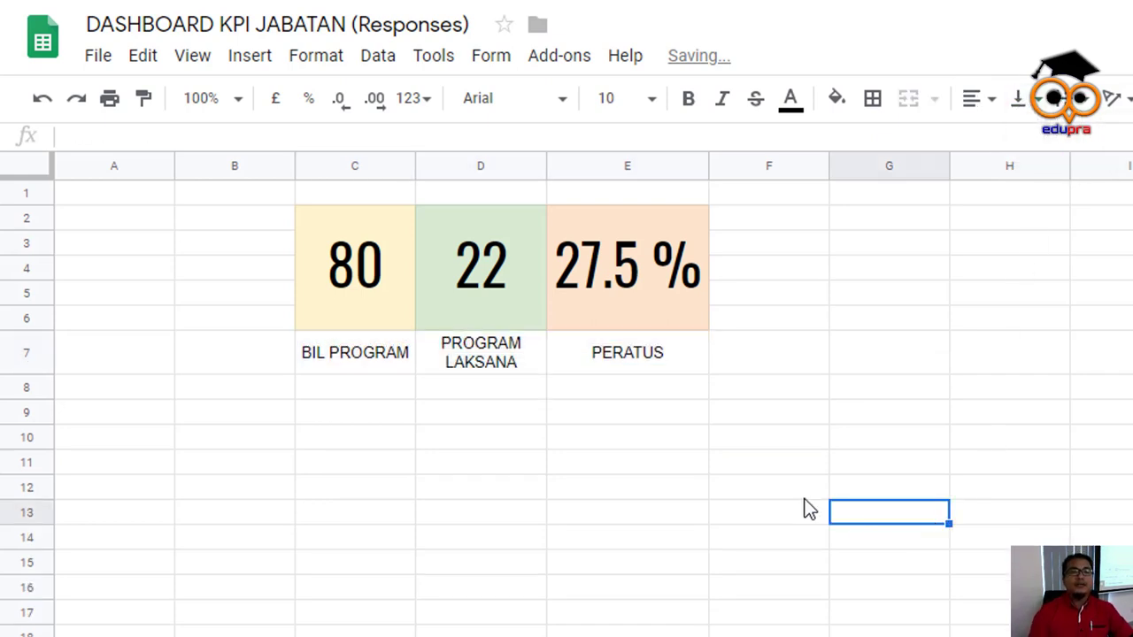
Apply black borders around and between all cells of the figures and labels in C2:E7
left_click_drag(361, 368, 660, 274)
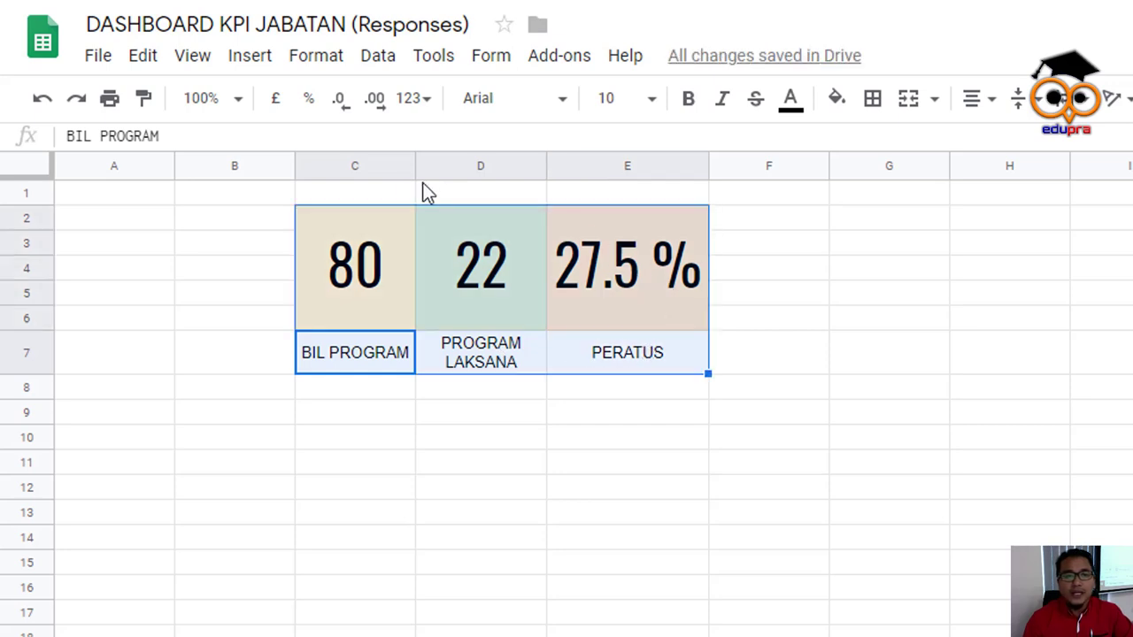
left_click(874, 101)
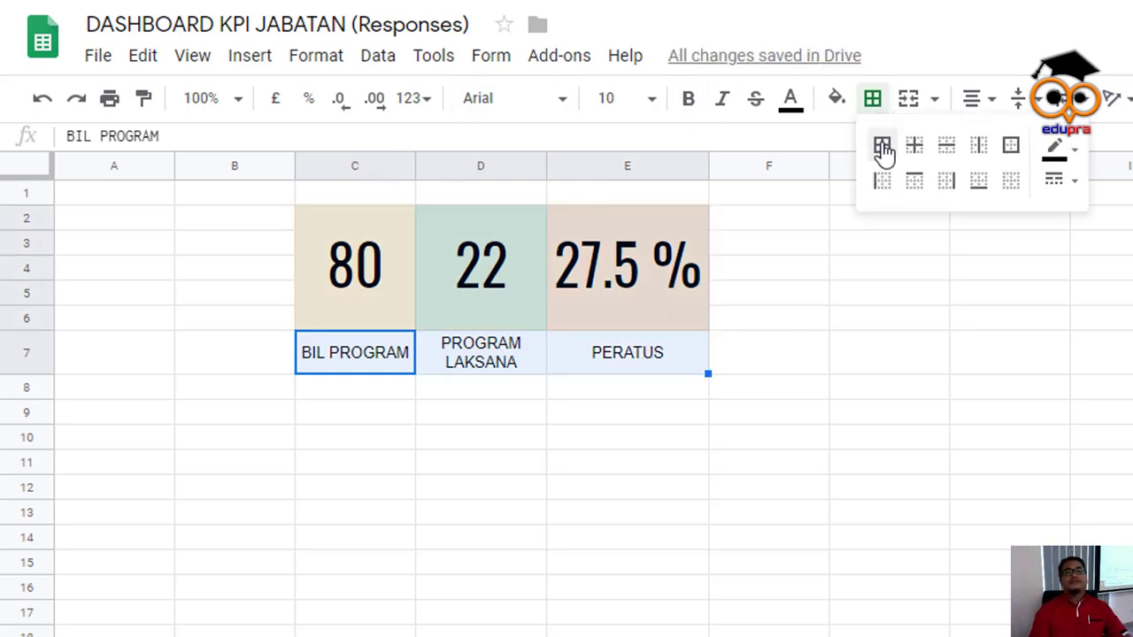
left_click(880, 145)
left_click(770, 477)
left_click(558, 537)
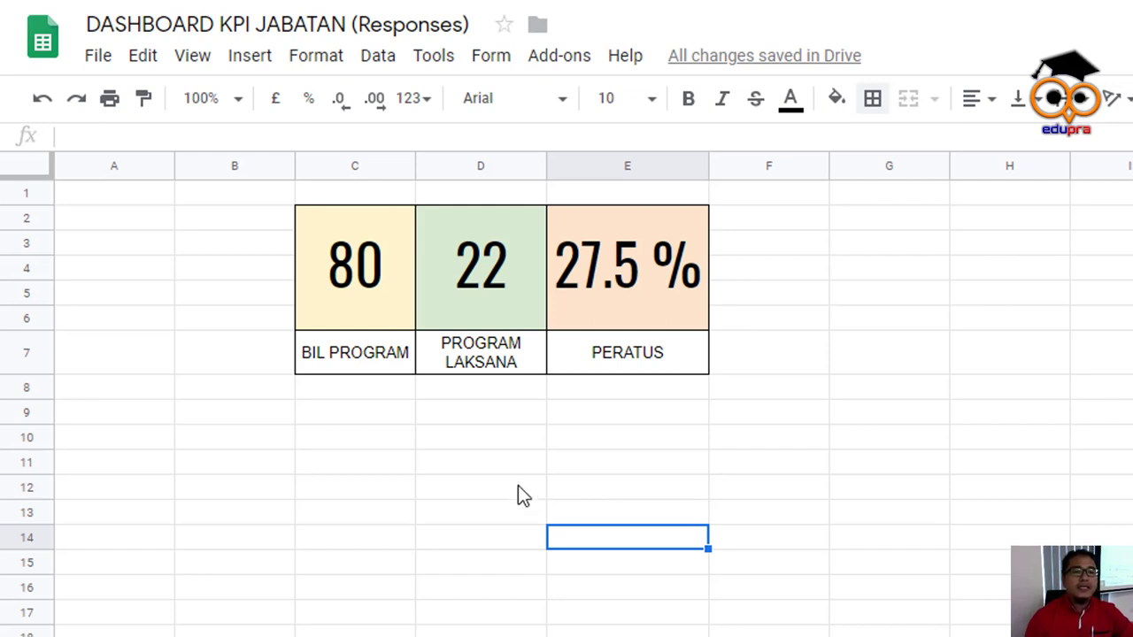
Insert a column chart of C2:D7, shrink it and place it beside the PERATUS block across columns F to H, rows 2 to 7
left_click_drag(484, 359, 350, 317)
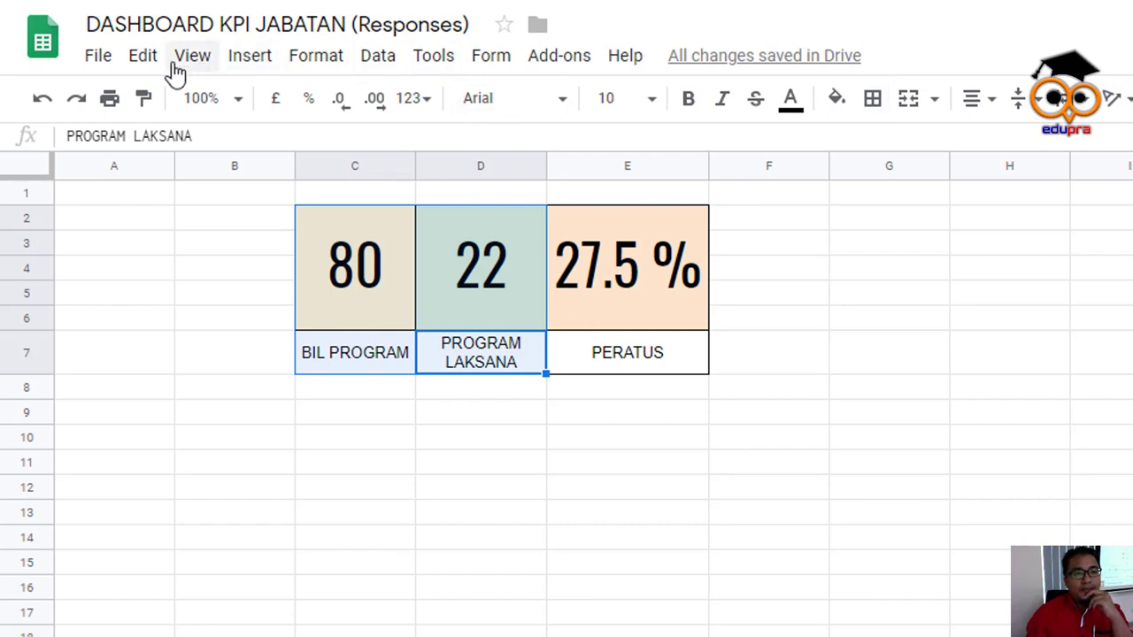
left_click(254, 58)
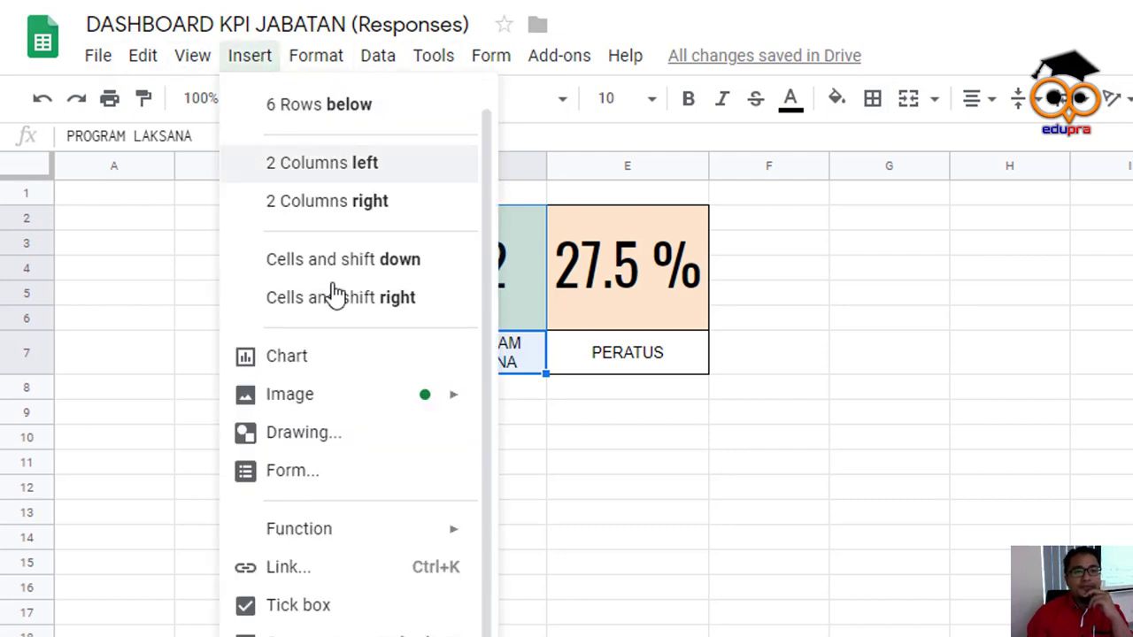
left_click(346, 358)
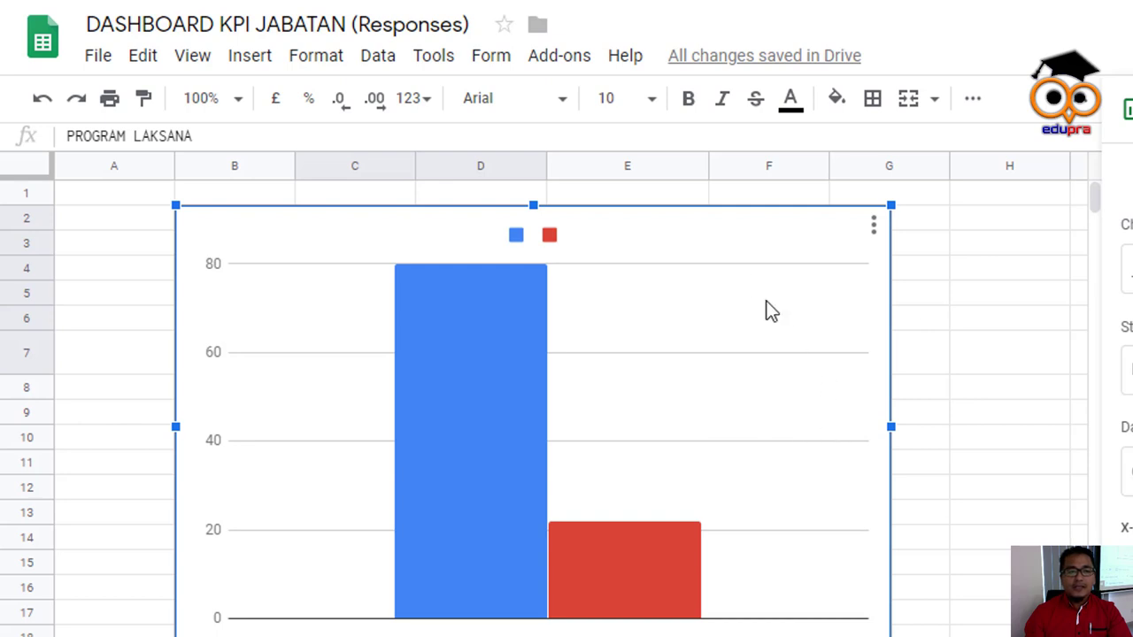
left_click_drag(890, 202, 319, 527)
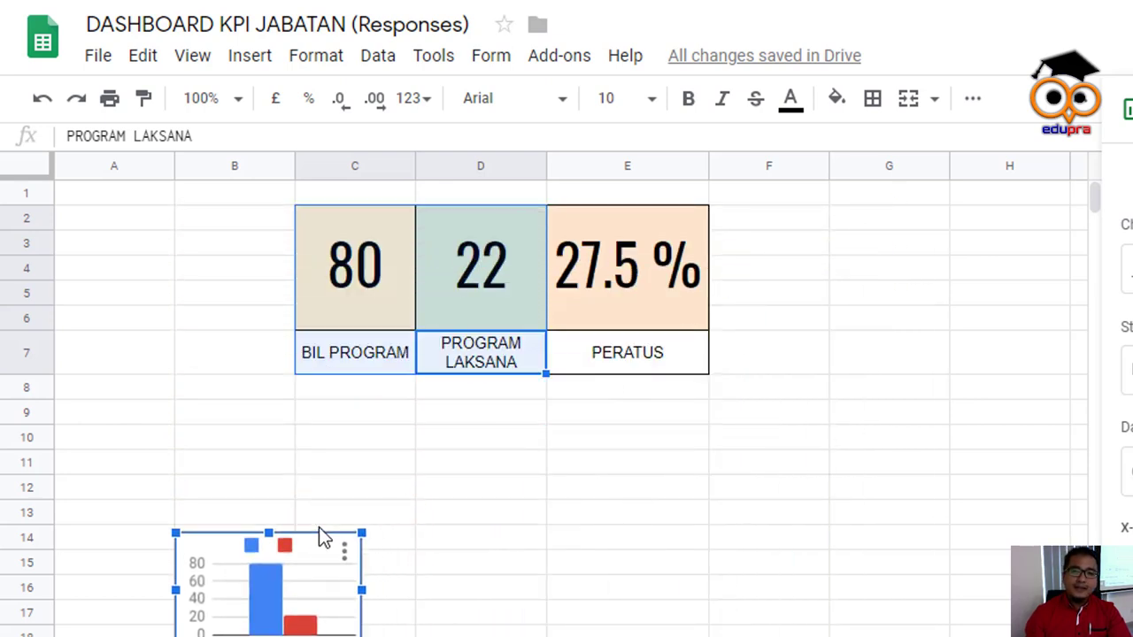
left_click_drag(295, 602, 844, 266)
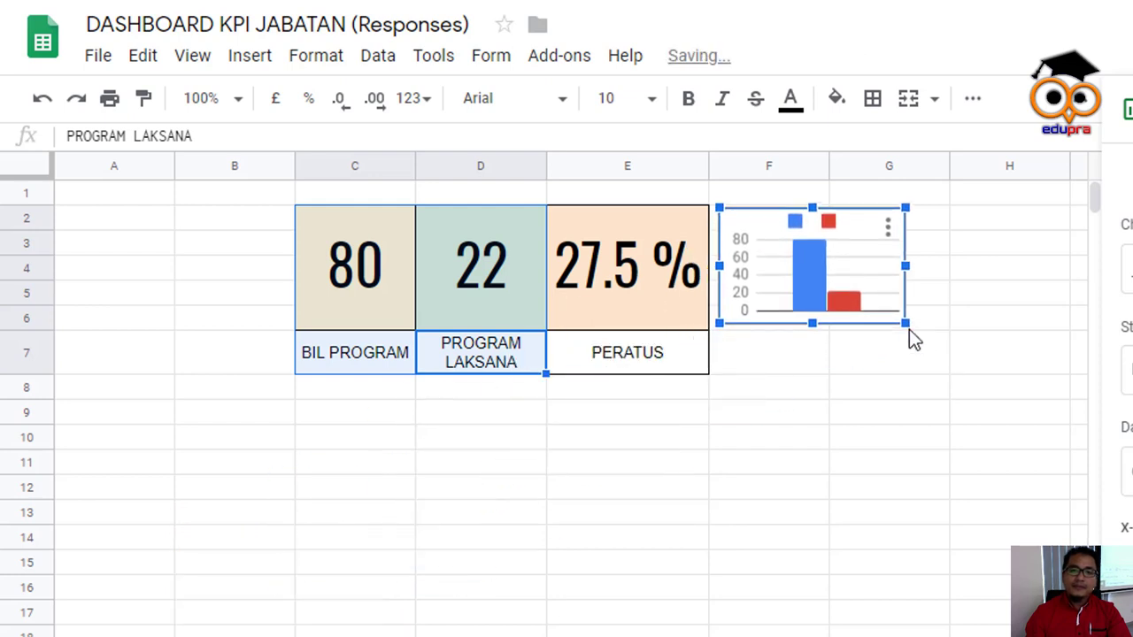
left_click_drag(907, 325, 939, 381)
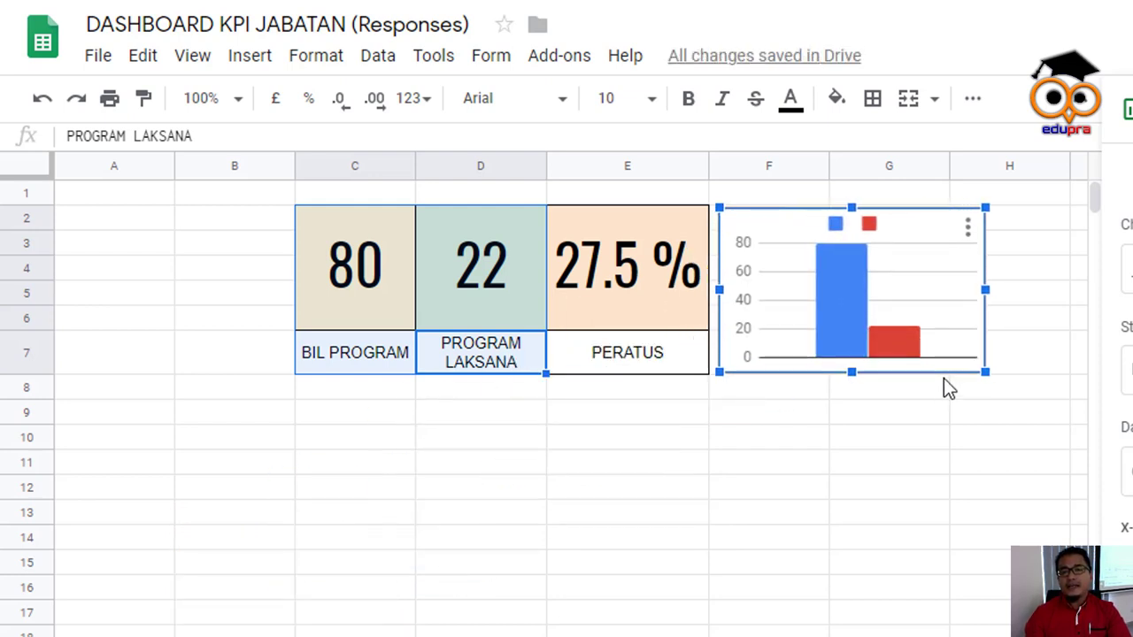
left_click(888, 518)
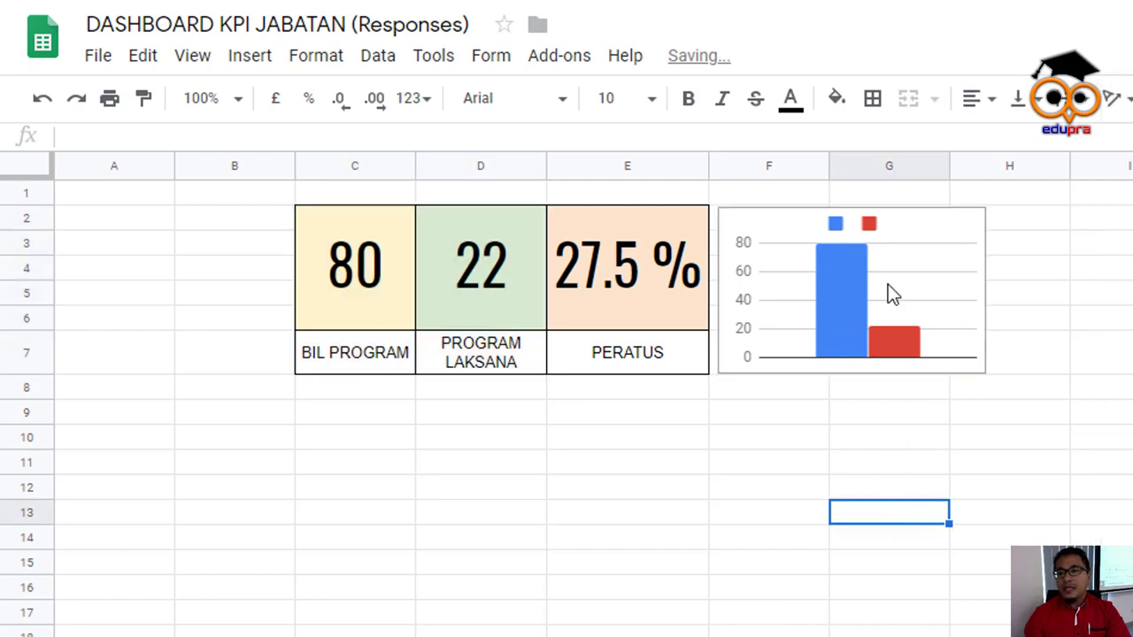
Try the pie chart type on the dashboard chart, and switch it back to a column chart
left_click(890, 291)
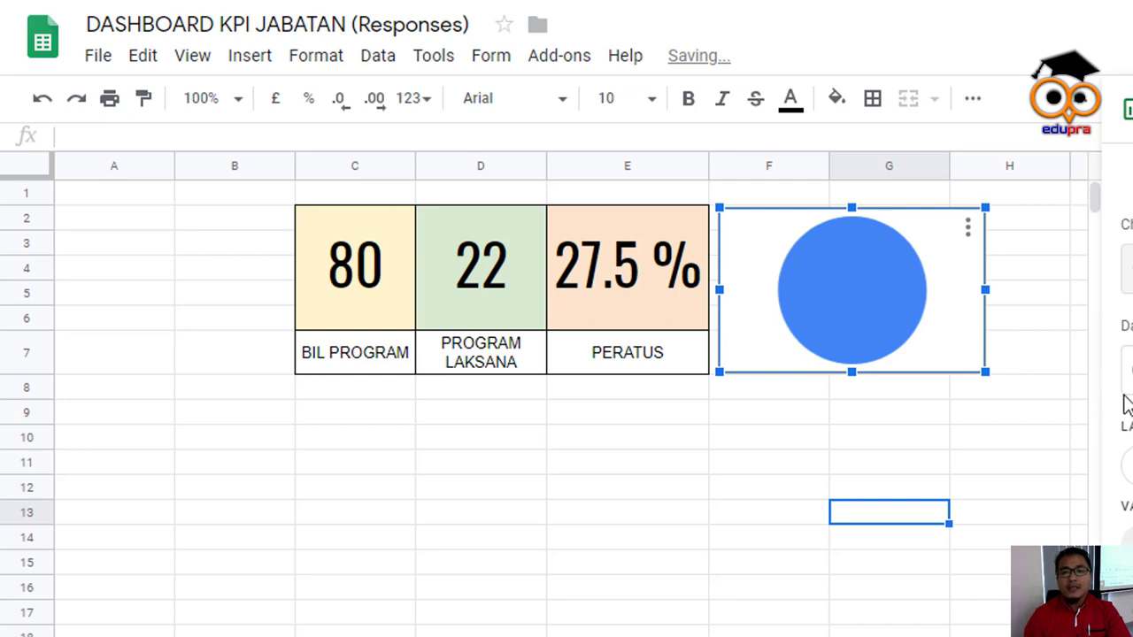
left_click(610, 411)
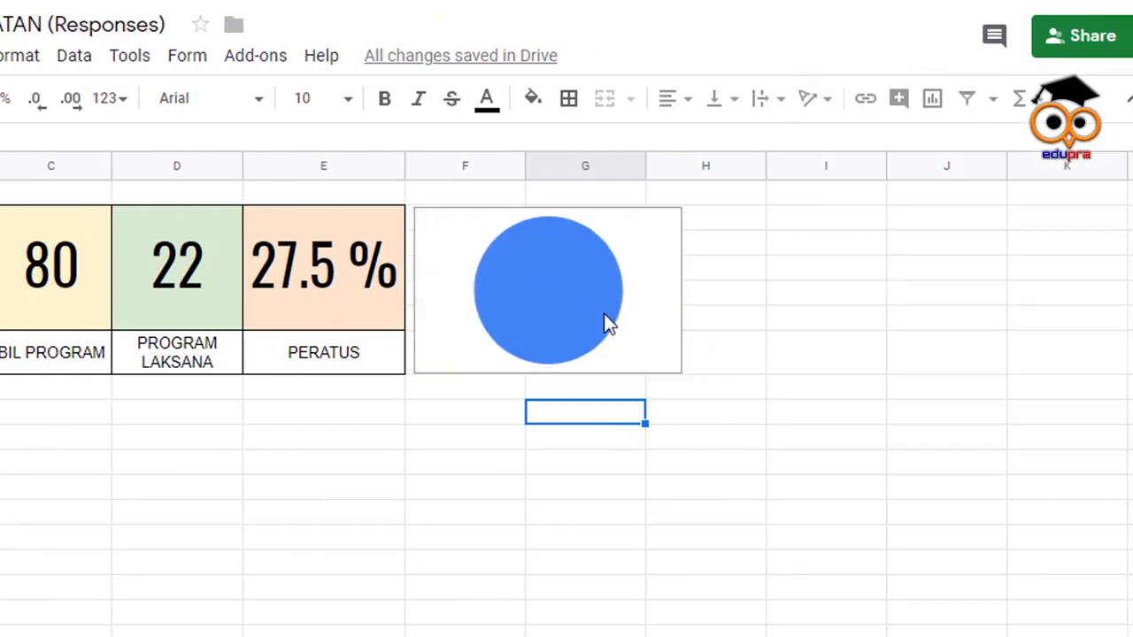
left_click(664, 229)
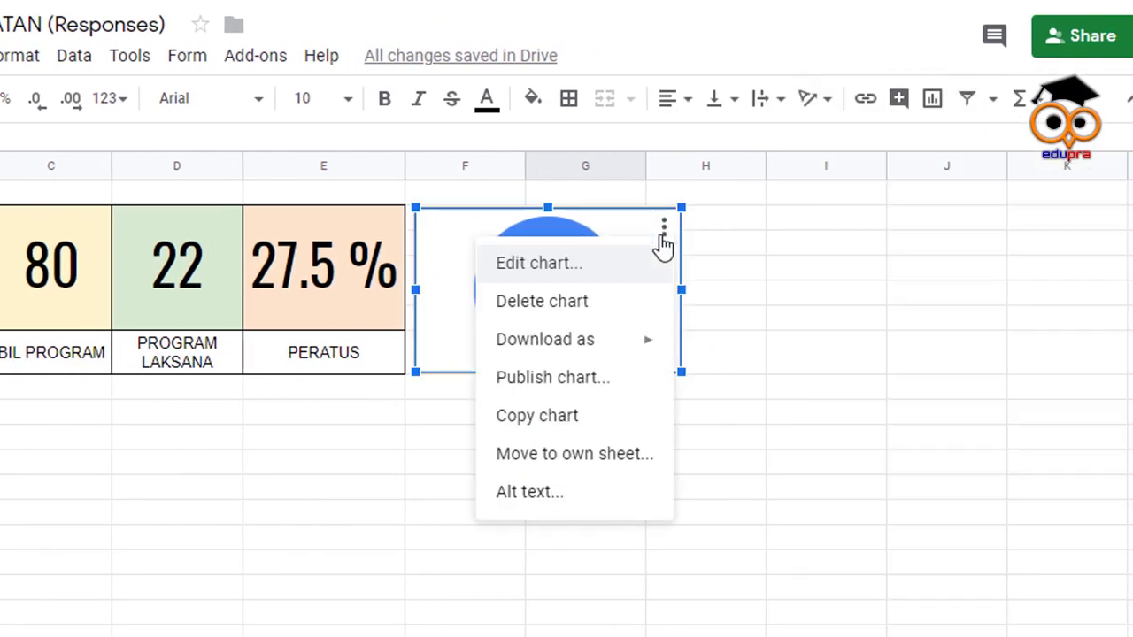
left_click(580, 263)
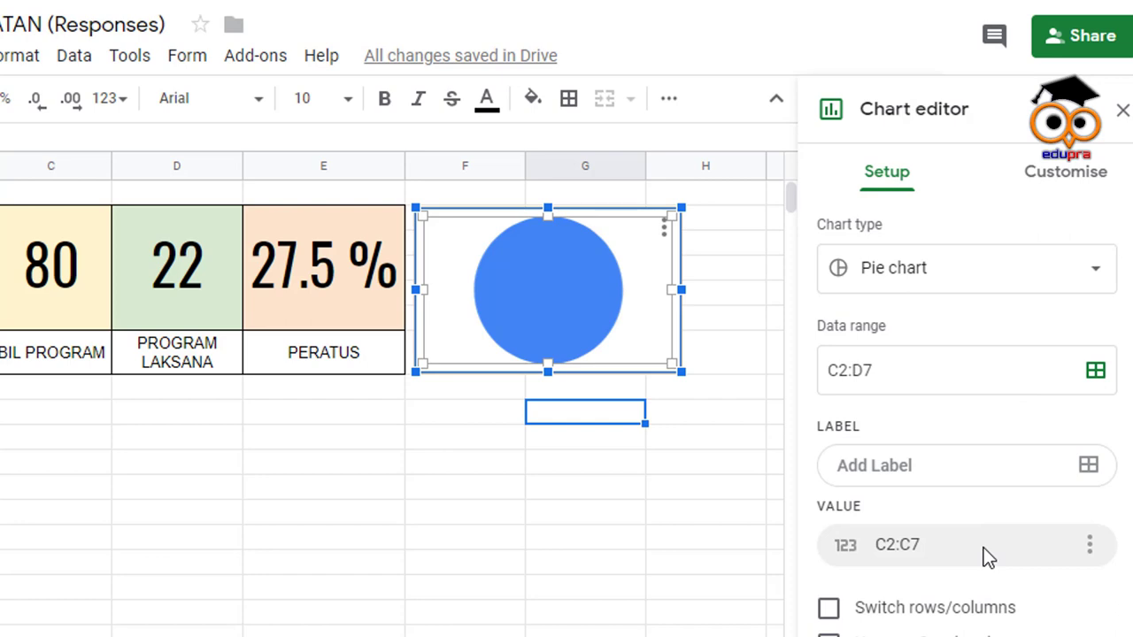
left_click(1029, 271)
left_click(938, 411)
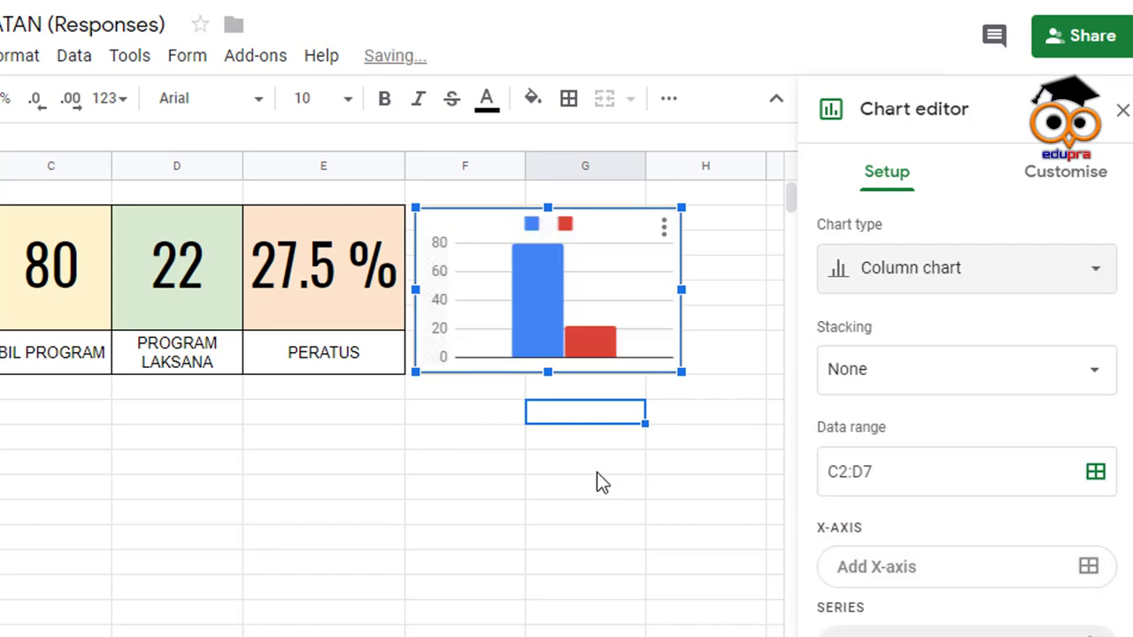
left_click(585, 513)
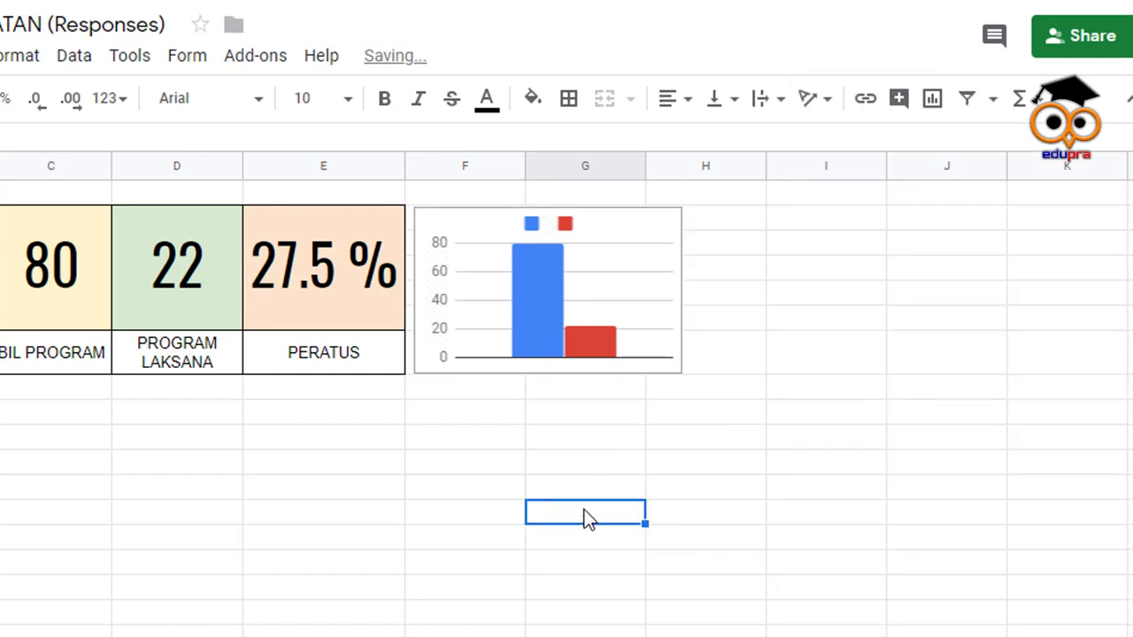
Open the series settings for the blue column of the dashboard chart and look through the formatting options
left_click(589, 258)
left_click(418, 513)
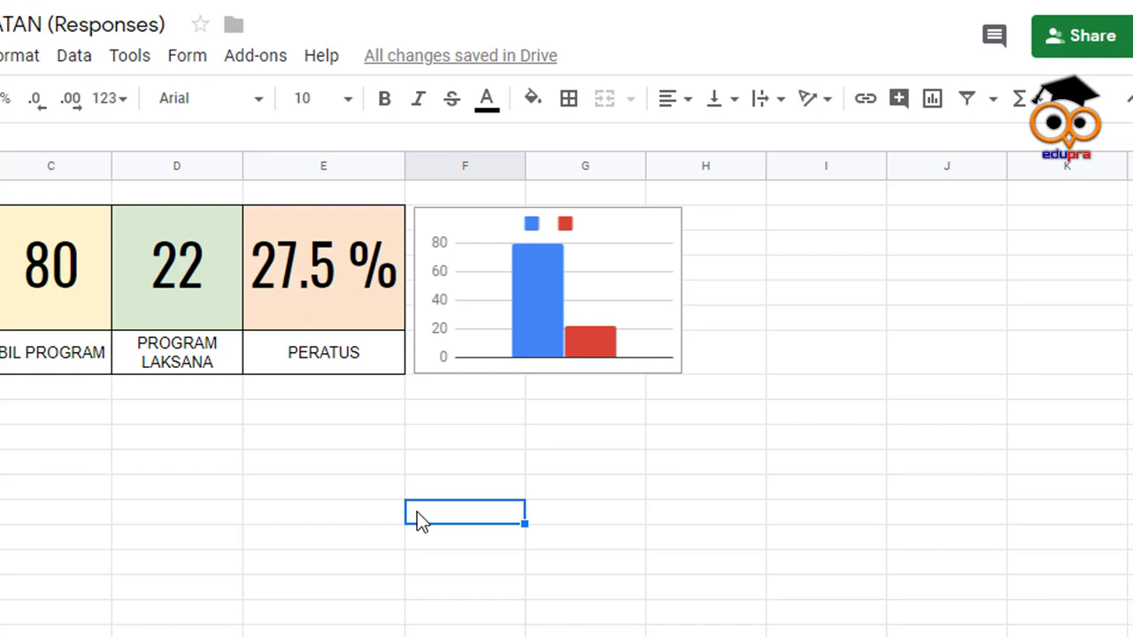
left_click(523, 269)
double_click(551, 289)
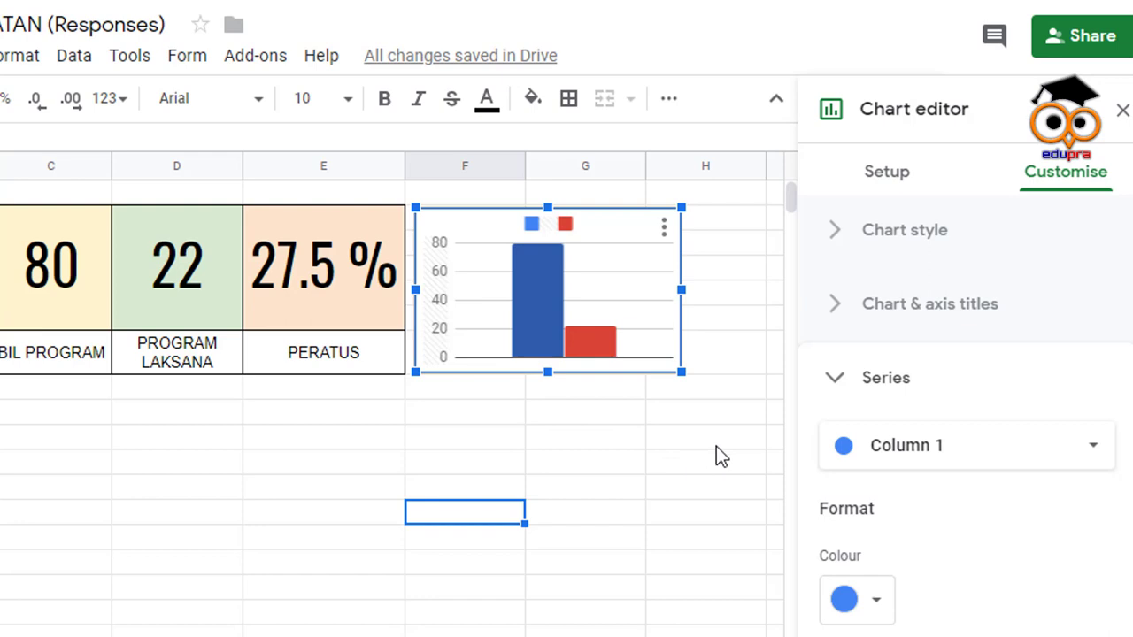
scroll(699, 427, "down", 1)
scroll(699, 427, "up", 1)
scroll(981, 570, "down", 3)
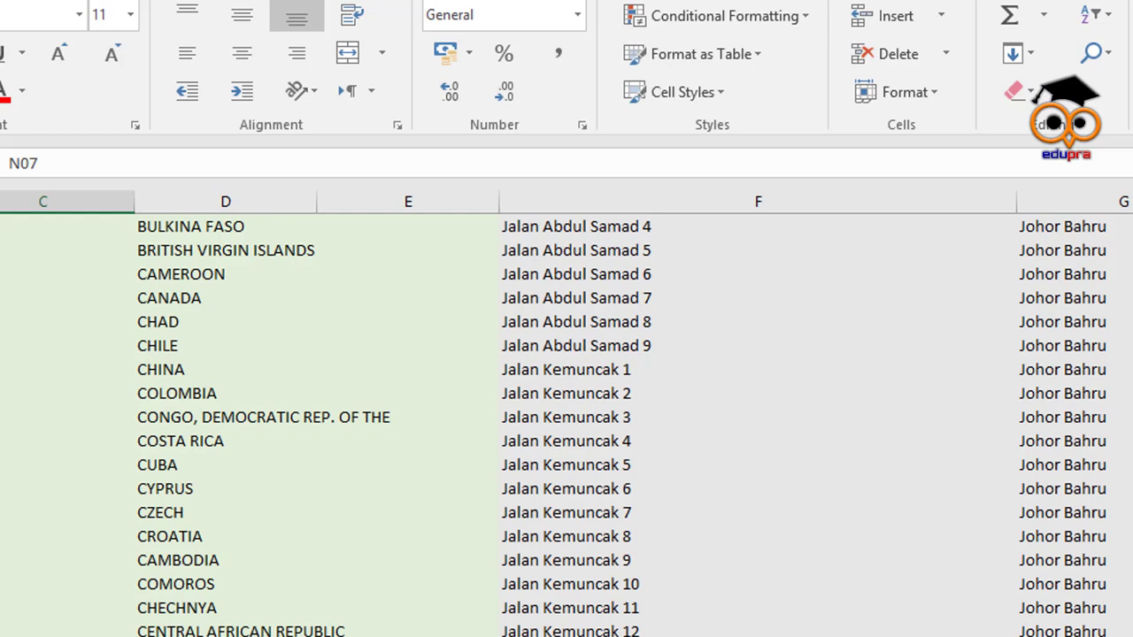
Switch to the Excel workbook and examine the Data Bars and Icon Sets choices for conditional formatting
left_click(793, 20)
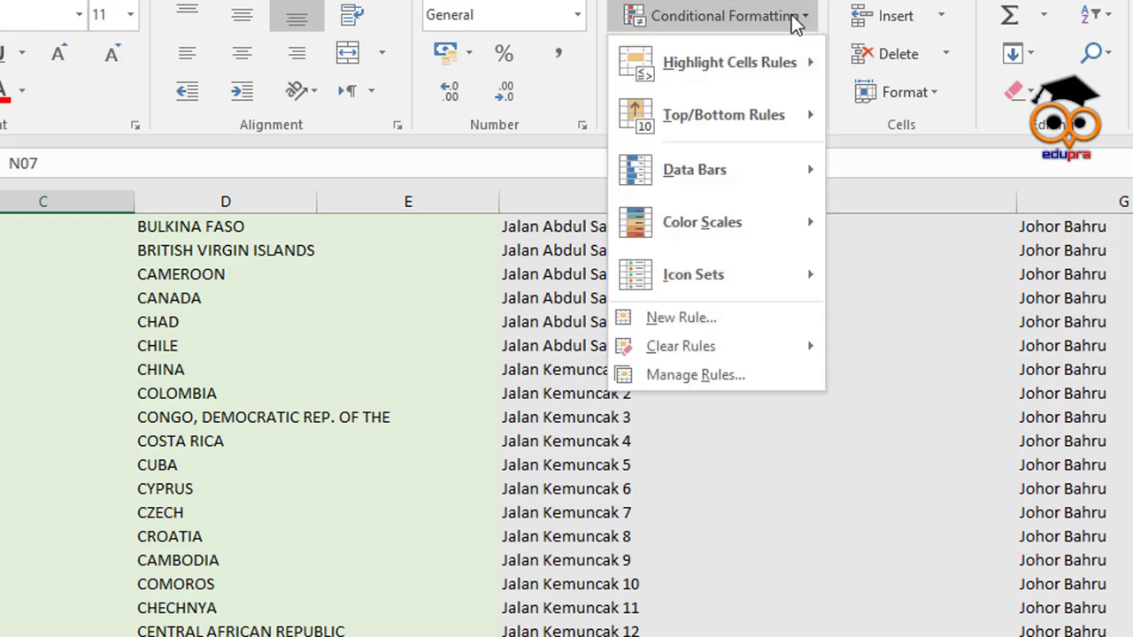
mouse_move(748, 174)
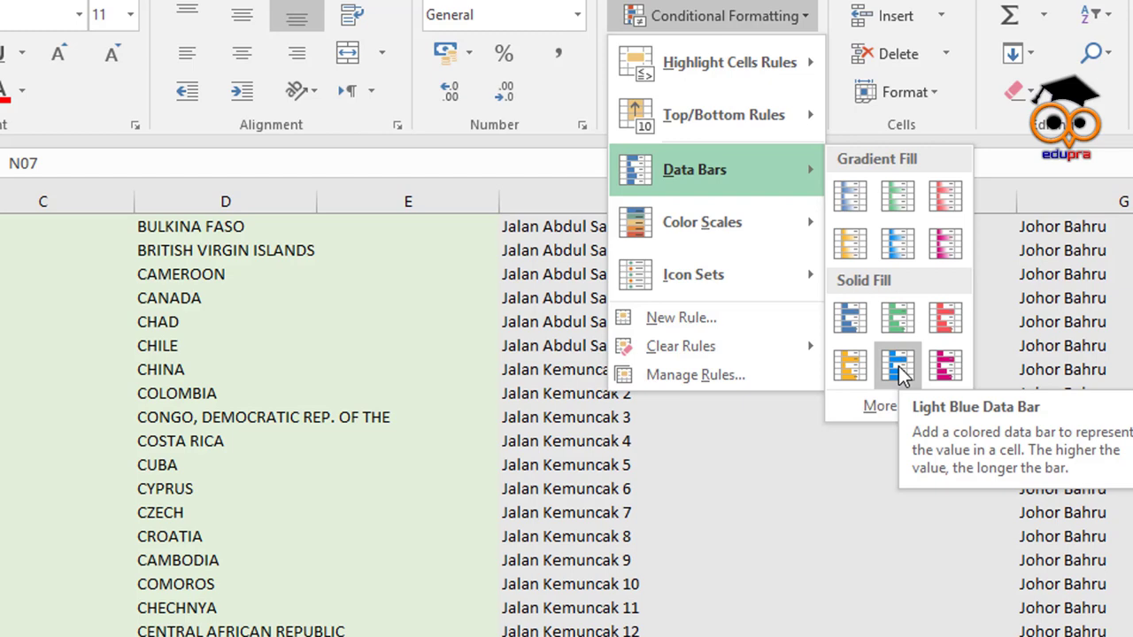
mouse_move(726, 274)
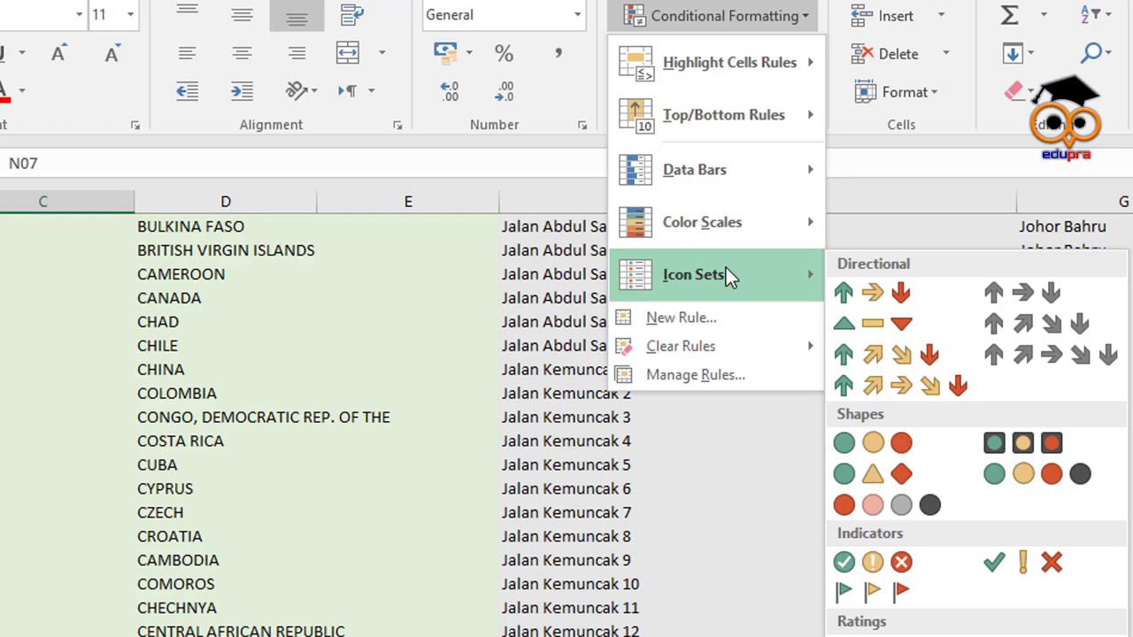
mouse_move(750, 195)
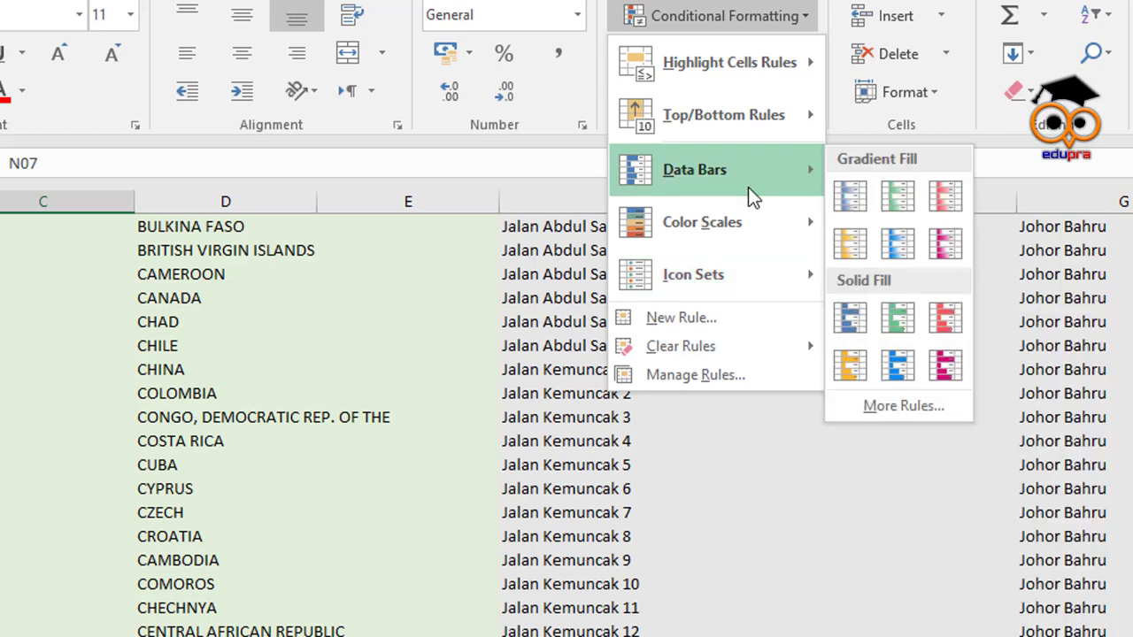